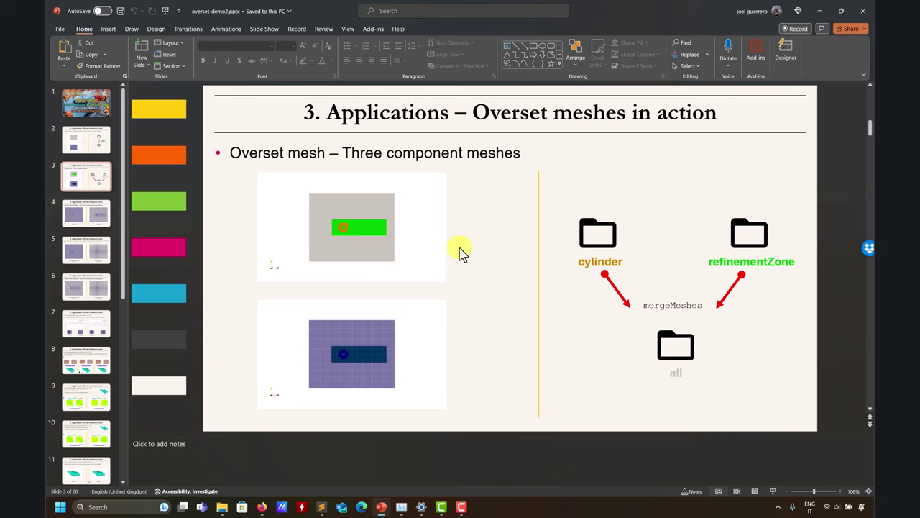
Search for 'fluent' and open the file location of the Fluent 2023 R2 shortcut
click(126, 507)
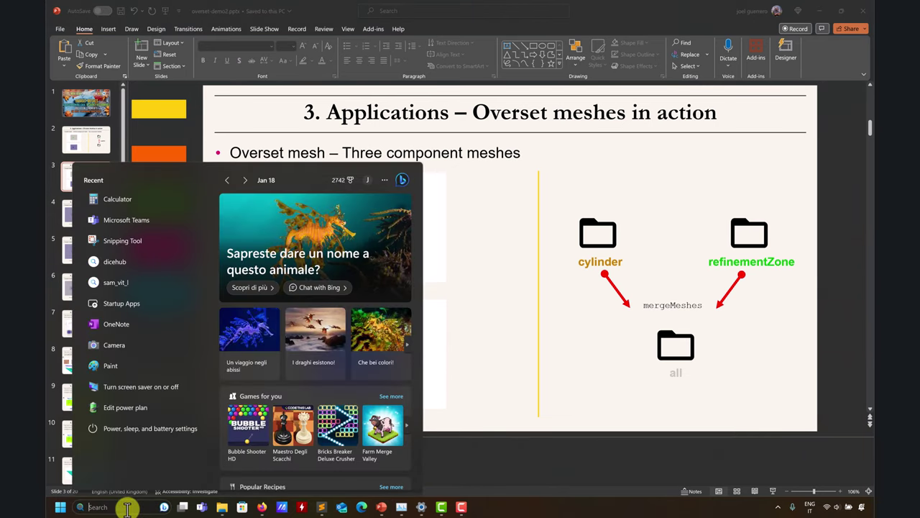
text(fluent)
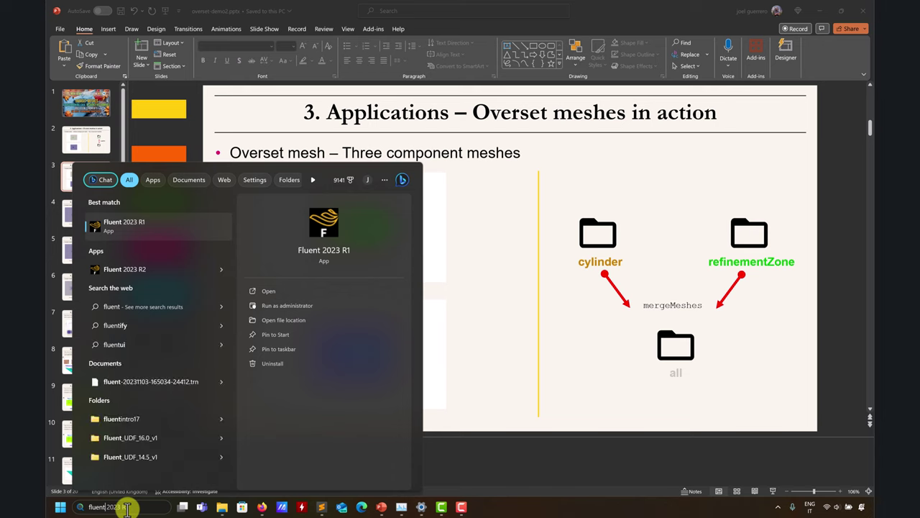
right_click(141, 268)
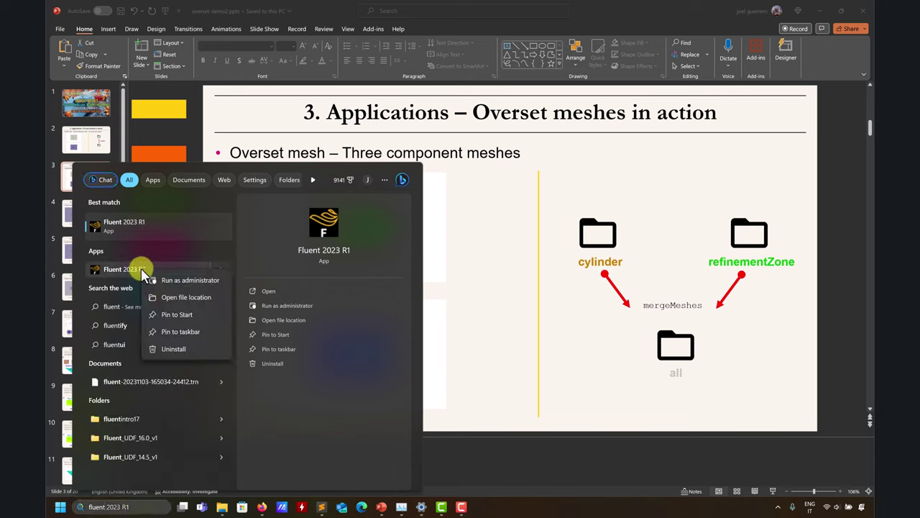
click(187, 296)
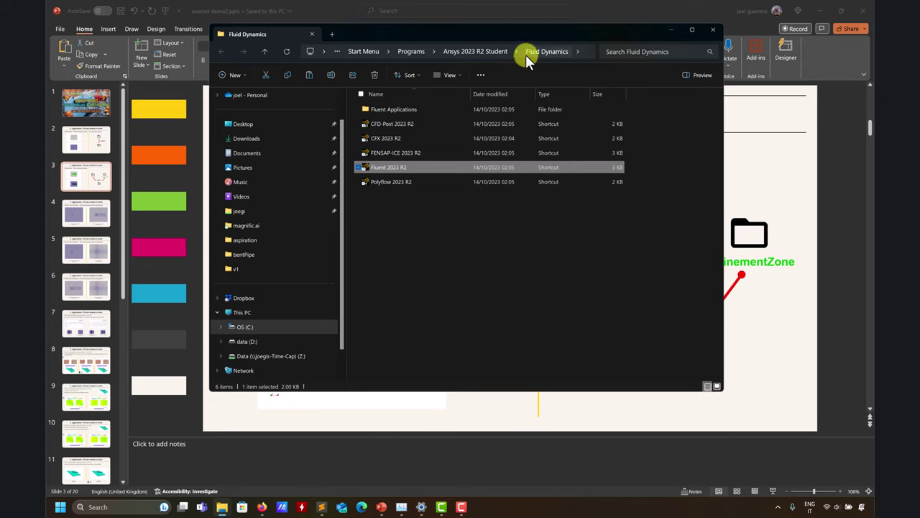
Run the Fluent 2023 R2 shortcut as administrator and minimize File Explorer
drag(405, 40, 295, 54)
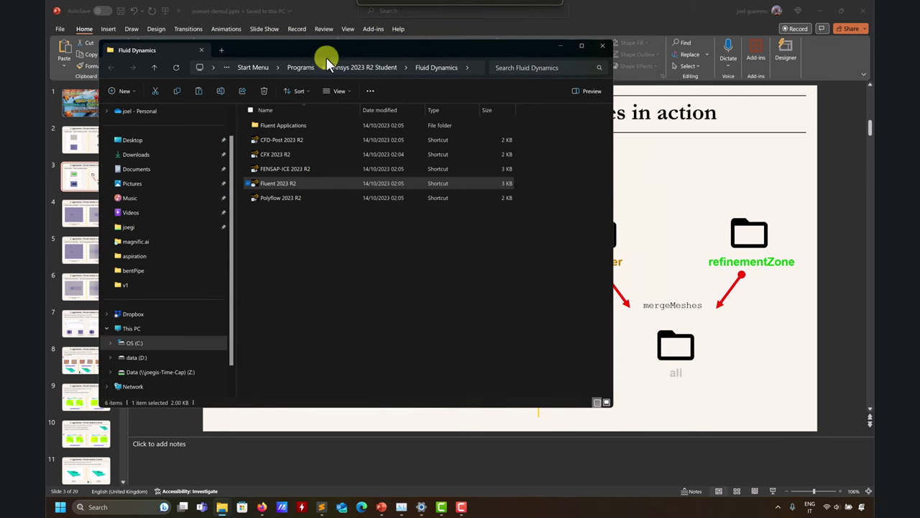
right_click(273, 191)
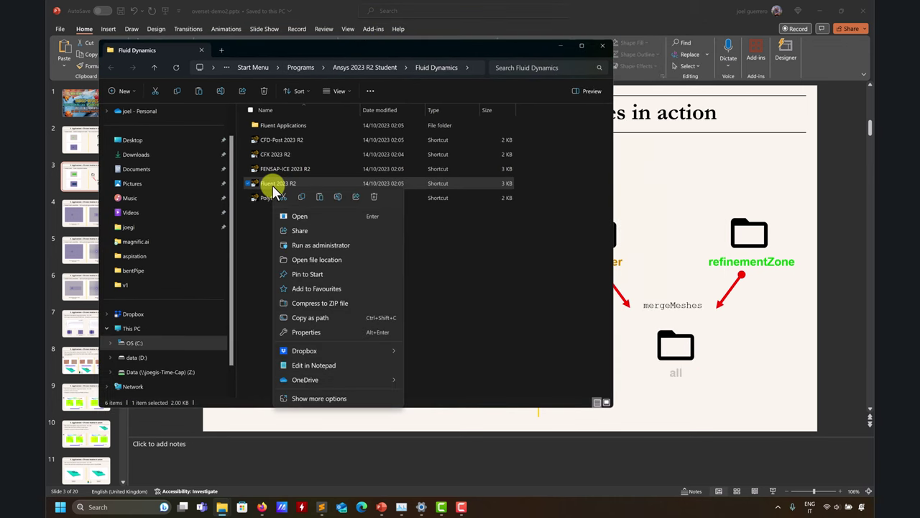
click(321, 245)
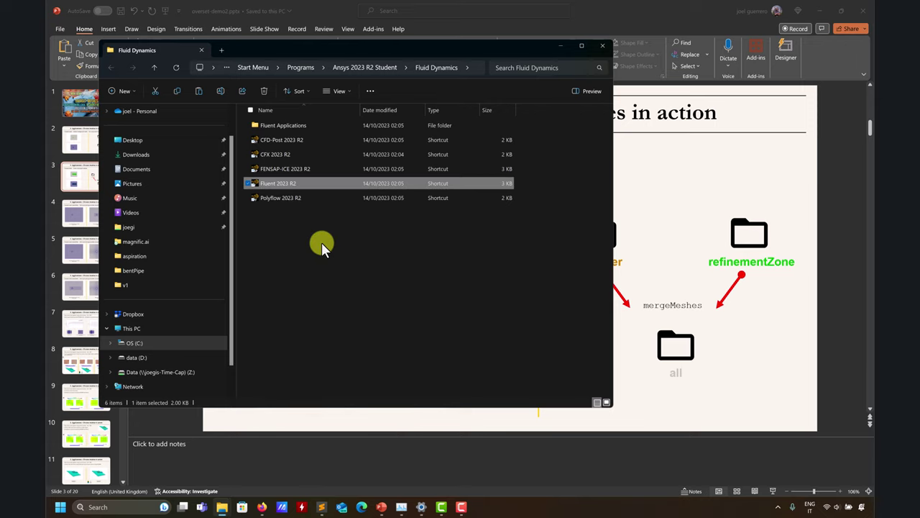
click(561, 46)
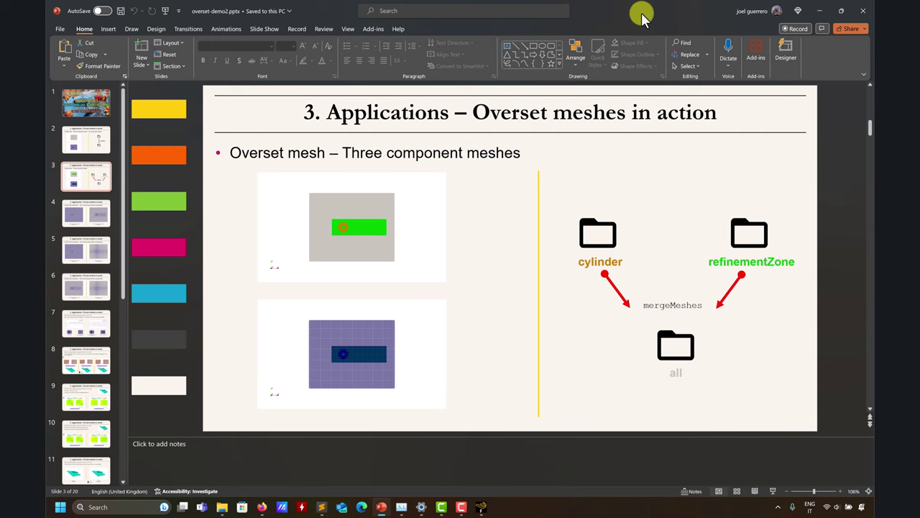
Paste the overset_3CM folder path from File Explorer into the launcher's Working Directory field
click(818, 11)
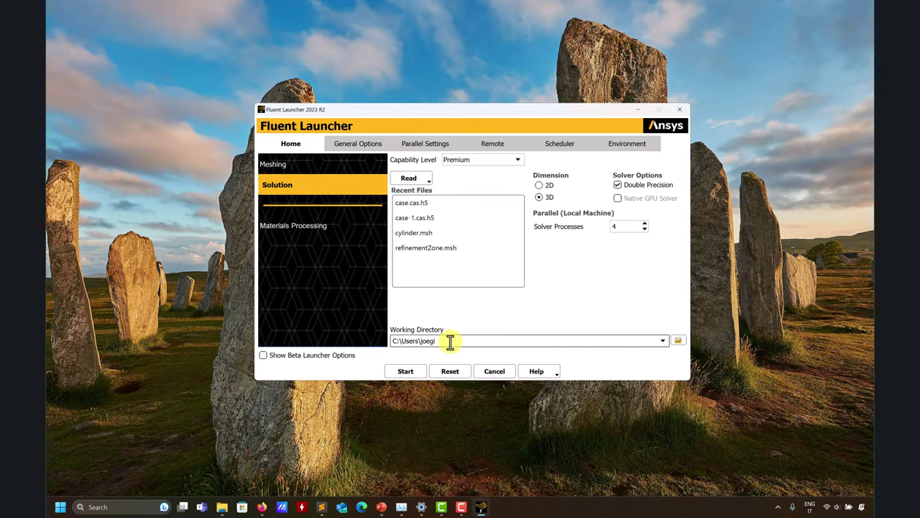
click(222, 507)
mouse_move(222, 511)
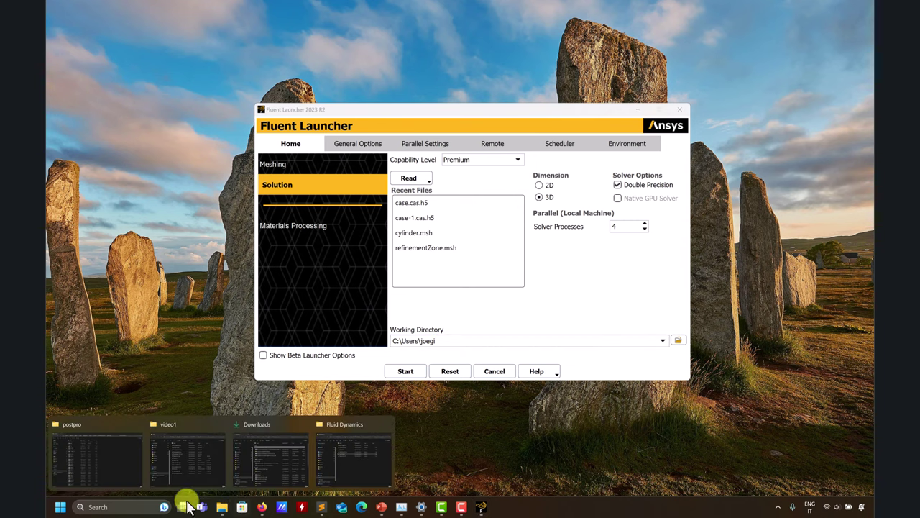
click(119, 467)
click(101, 25)
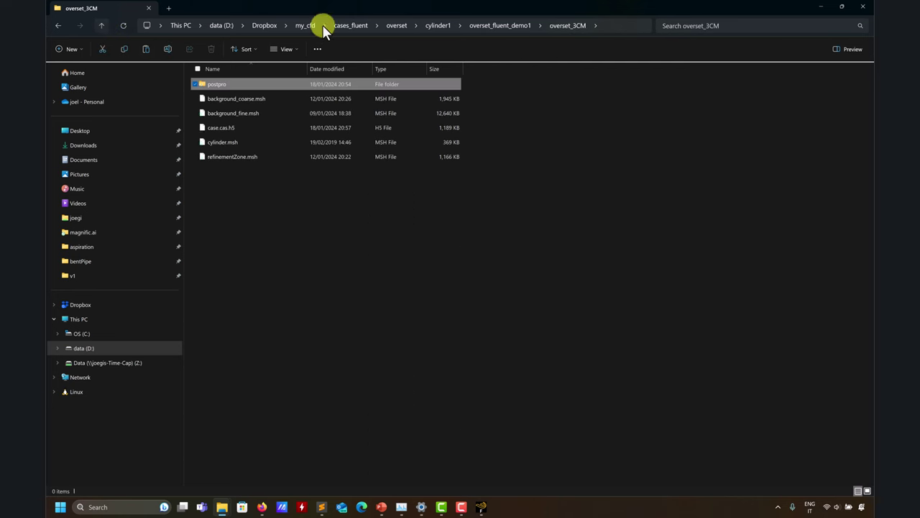
click(616, 25)
key(ctrl+c)
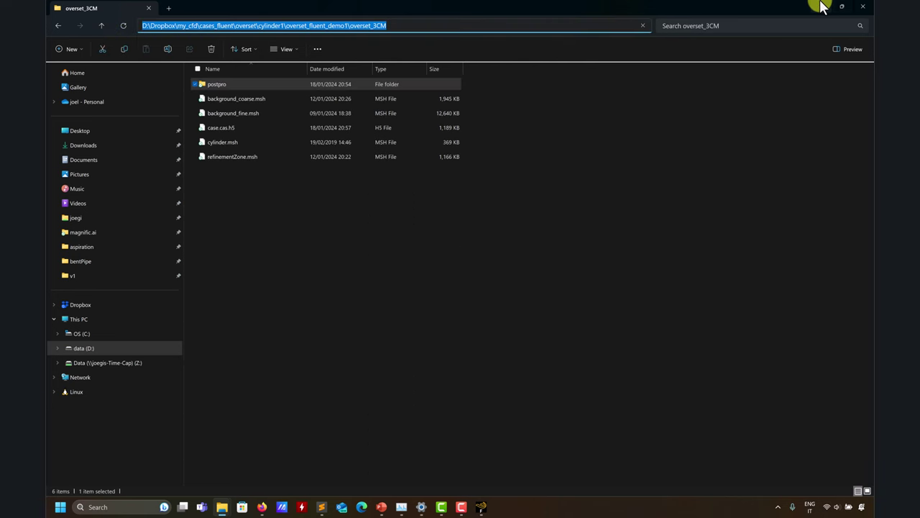
click(821, 6)
drag(464, 340, 390, 340)
key(ctrl+v)
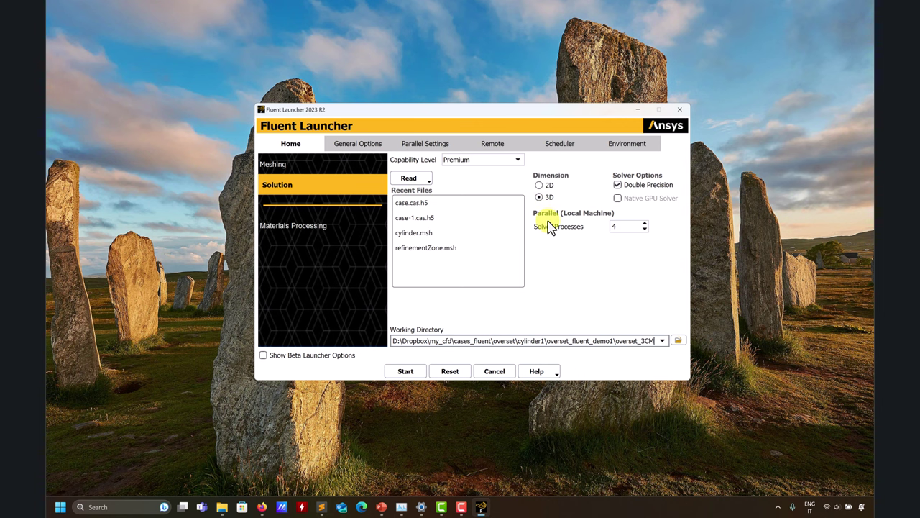
drag(560, 113, 495, 83)
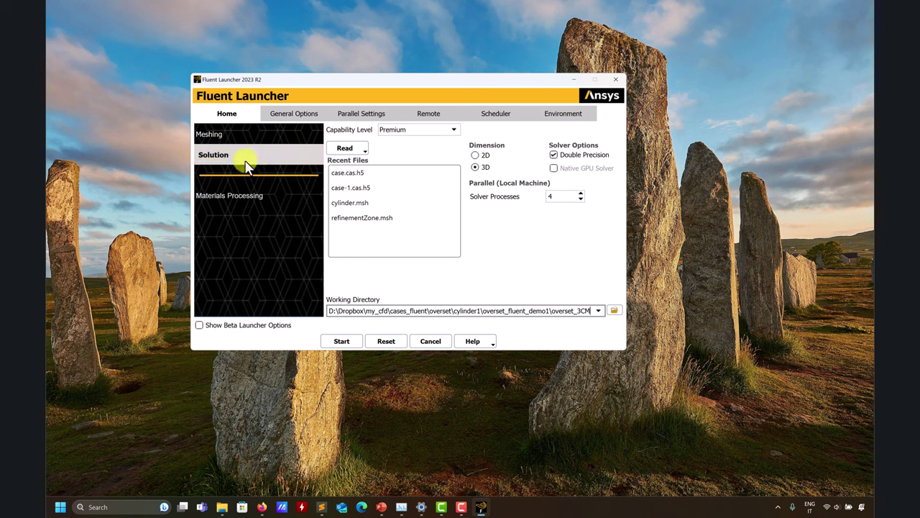
Start Fluent with 4 processes, dismiss the Key Behavioral Changes notice and return to Fluent
click(342, 343)
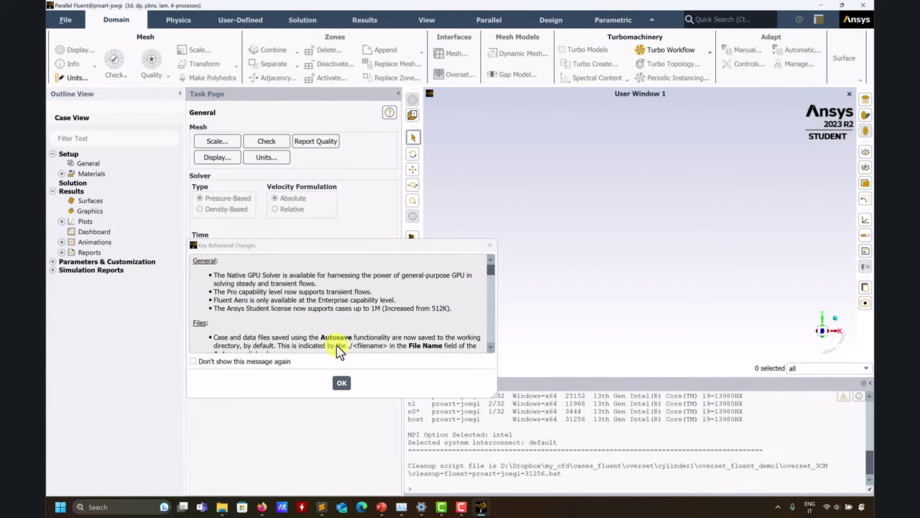
click(342, 383)
click(381, 507)
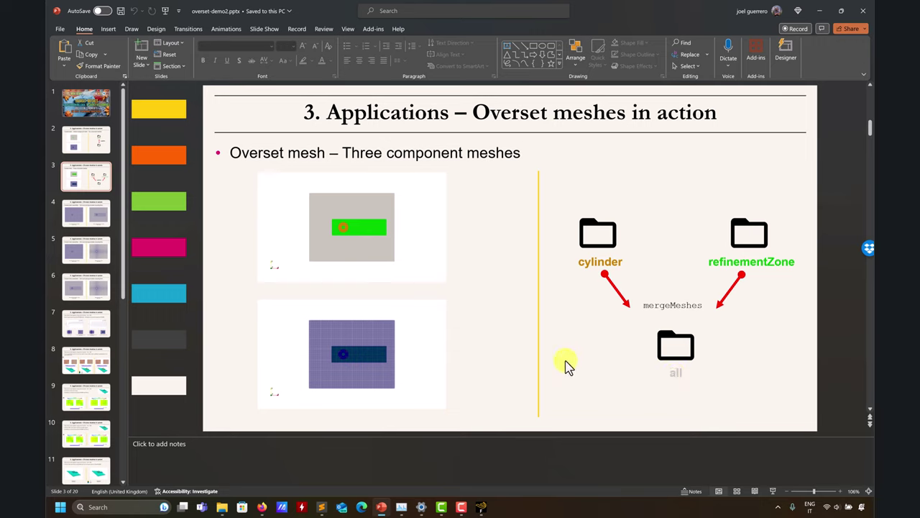
key(alt+Tab)
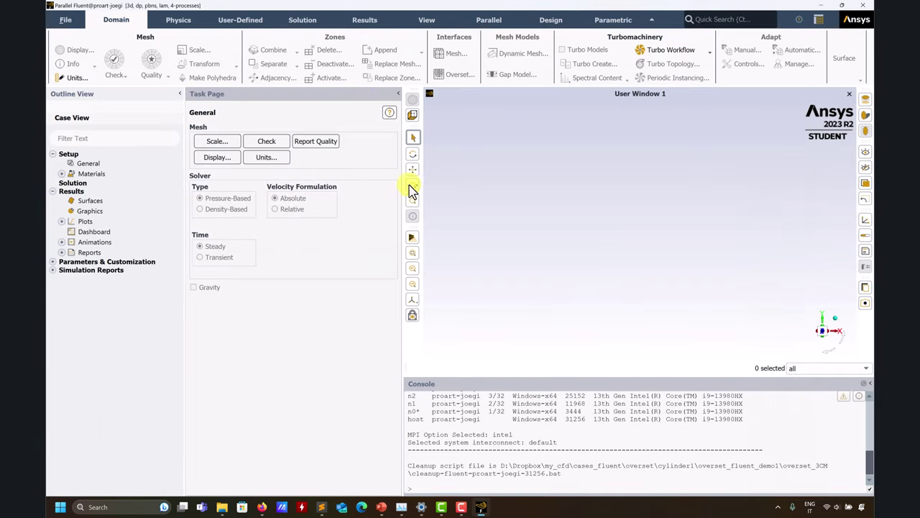
Read background_fine.msh through File > Read > Mesh, showing All Files (*)
click(65, 21)
mouse_move(65, 36)
click(140, 35)
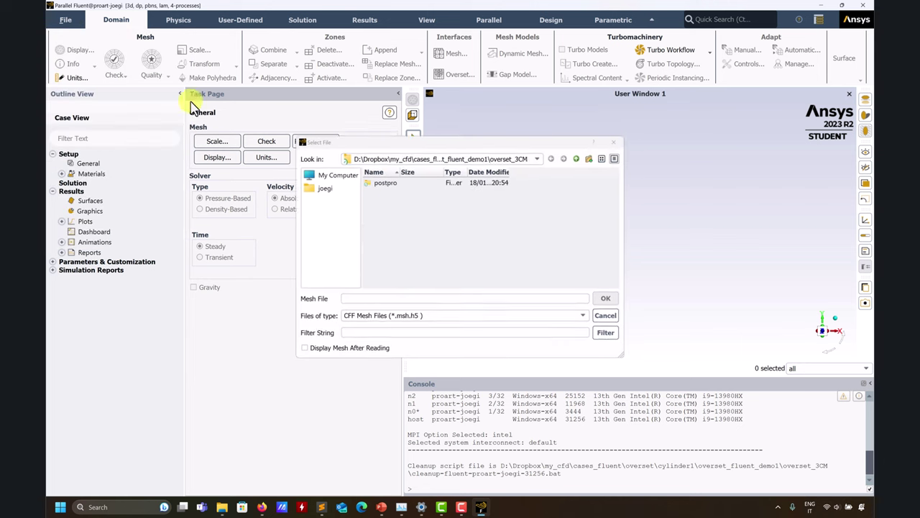
click(576, 326)
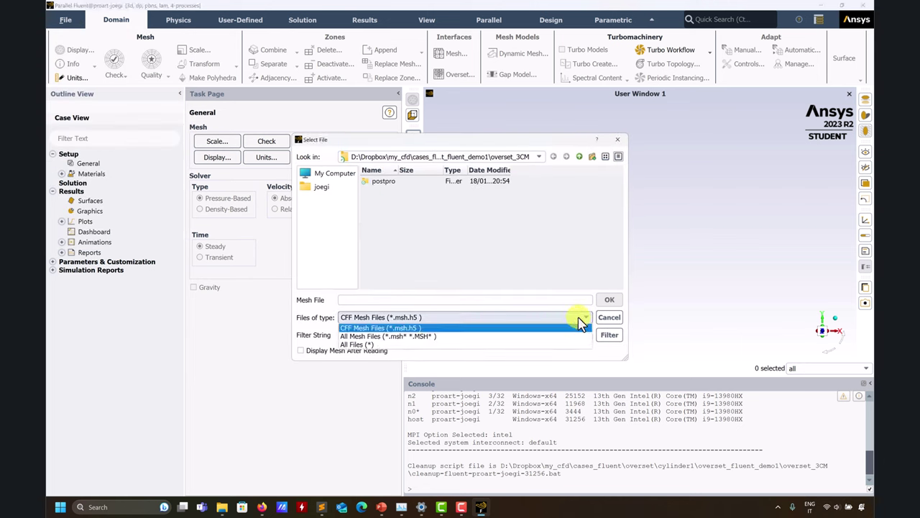
click(406, 341)
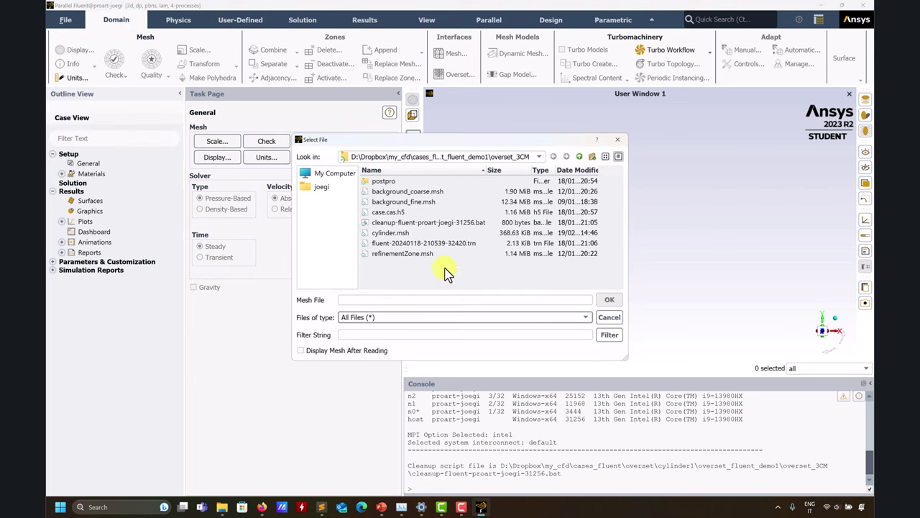
click(389, 202)
click(610, 299)
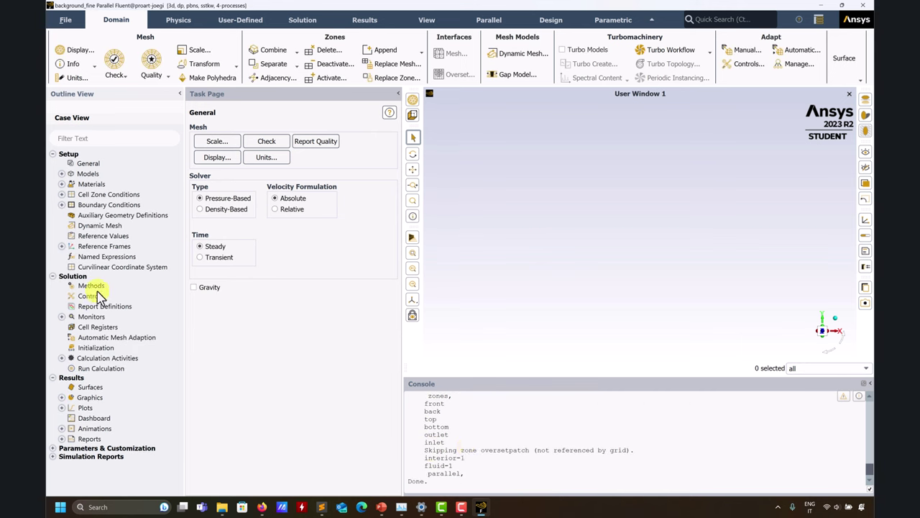
Display the background mesh from Graphics > Mesh with its edges drawn
click(61, 397)
double_click(92, 407)
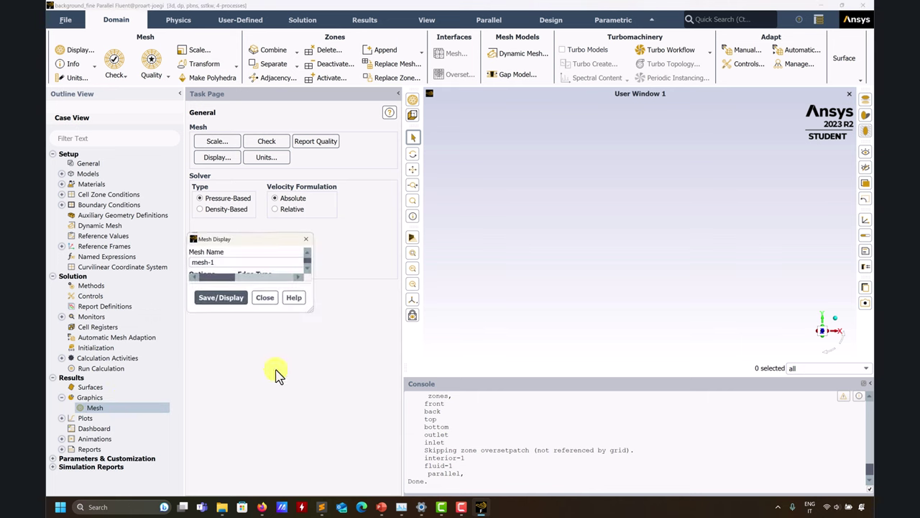
click(431, 405)
drag(520, 79, 439, 91)
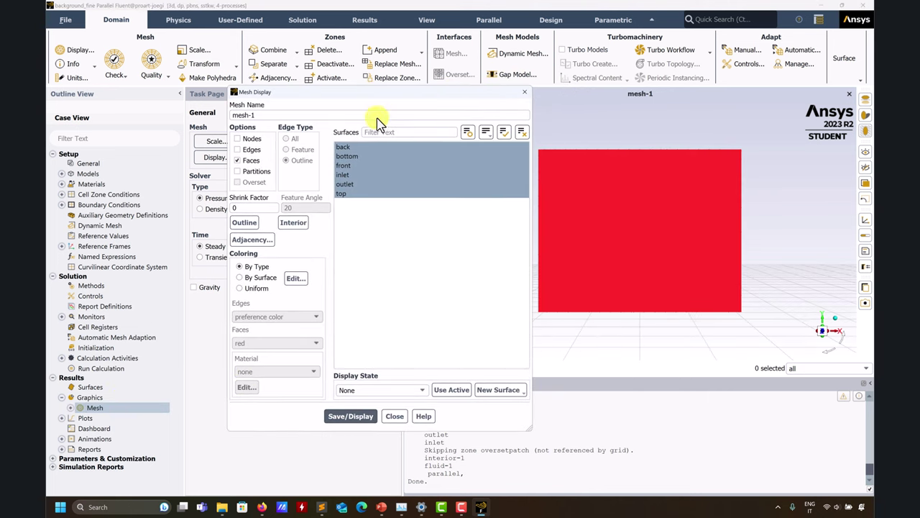
click(238, 149)
click(369, 418)
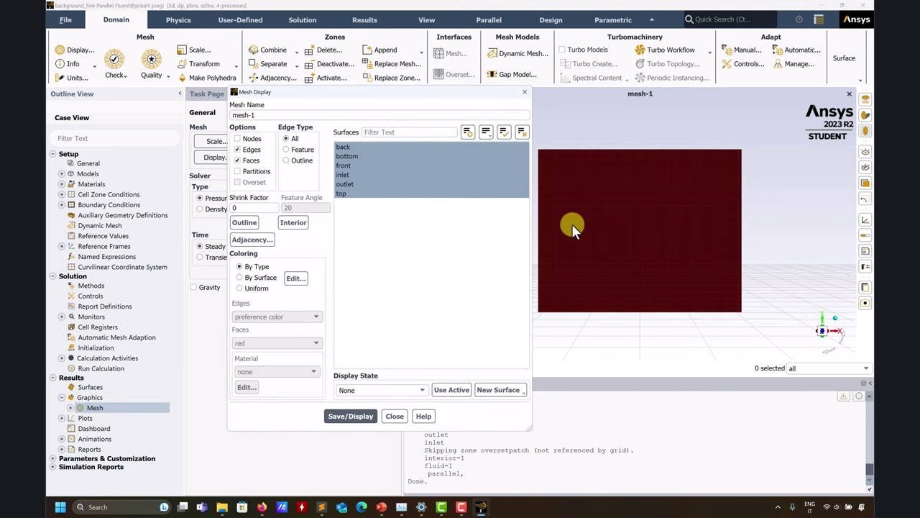
drag(458, 96, 387, 100)
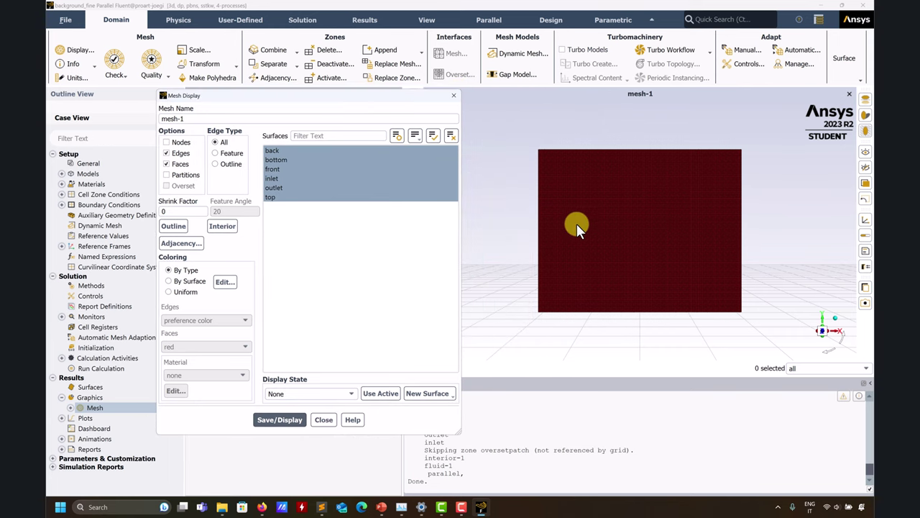
Rotate and zoom the mesh to inspect its faces in 3D, then close Mesh Display
drag(577, 223, 554, 212)
scroll(596, 148, up, 3)
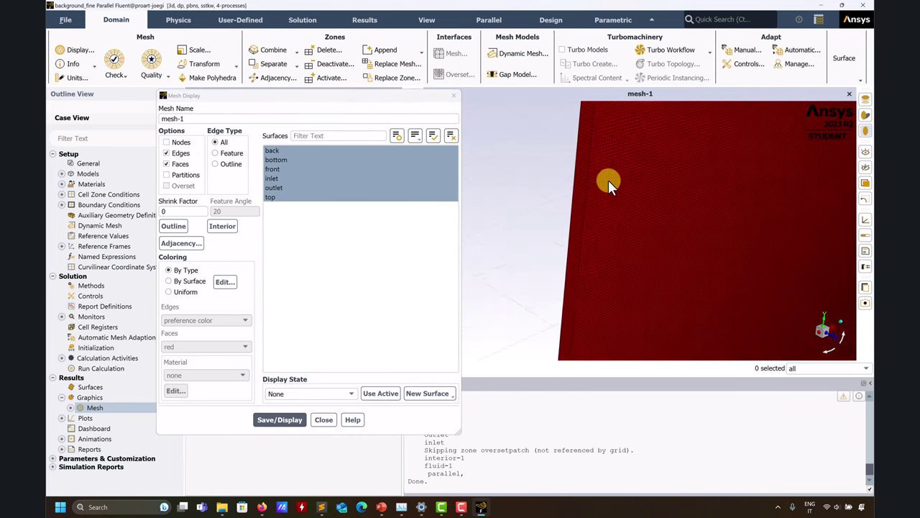
drag(608, 180, 578, 144)
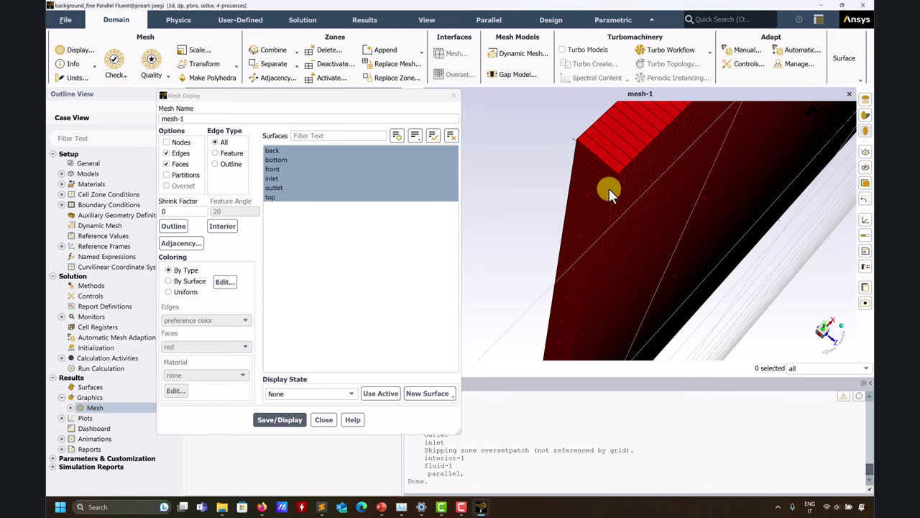
drag(563, 233, 829, 338)
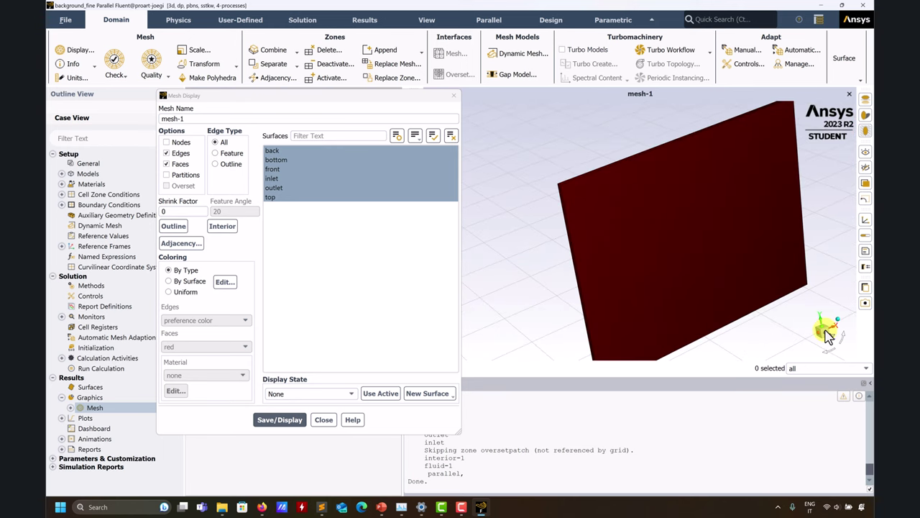
click(324, 419)
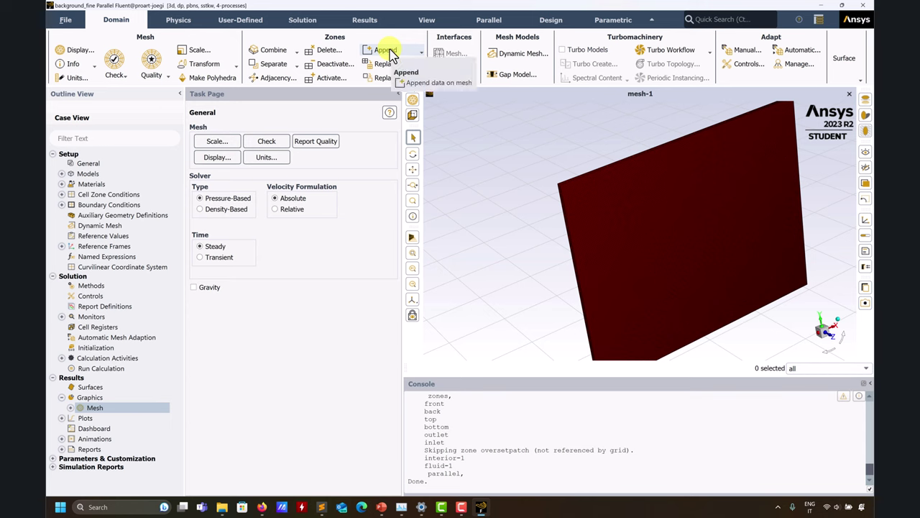
Append background_coarse.msh to the case and dismiss the zone ids warning
click(388, 54)
click(392, 63)
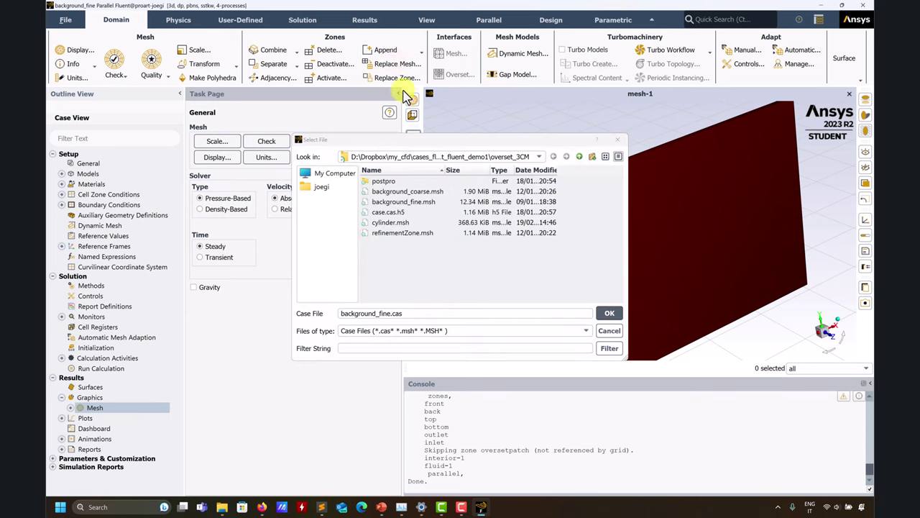
click(406, 191)
click(609, 313)
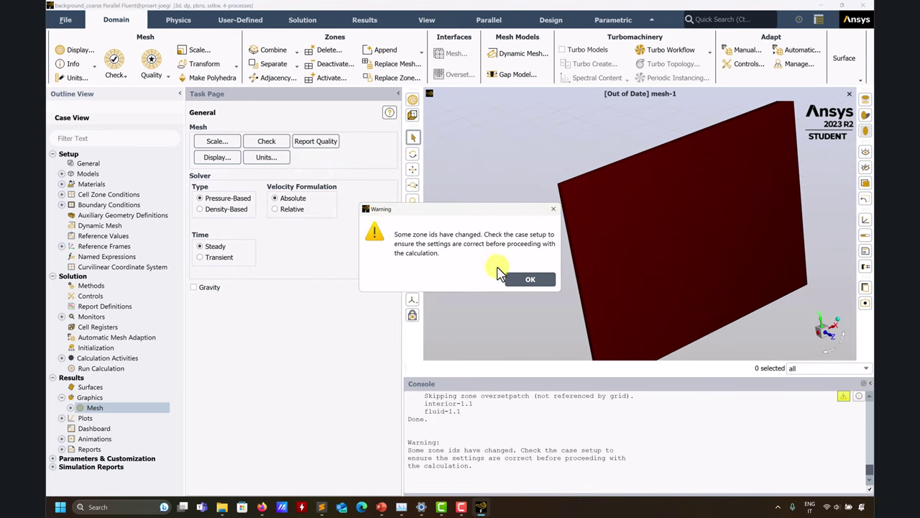
click(517, 280)
Append refinementZone.msh to the case and dismiss the zone ids warning
click(406, 56)
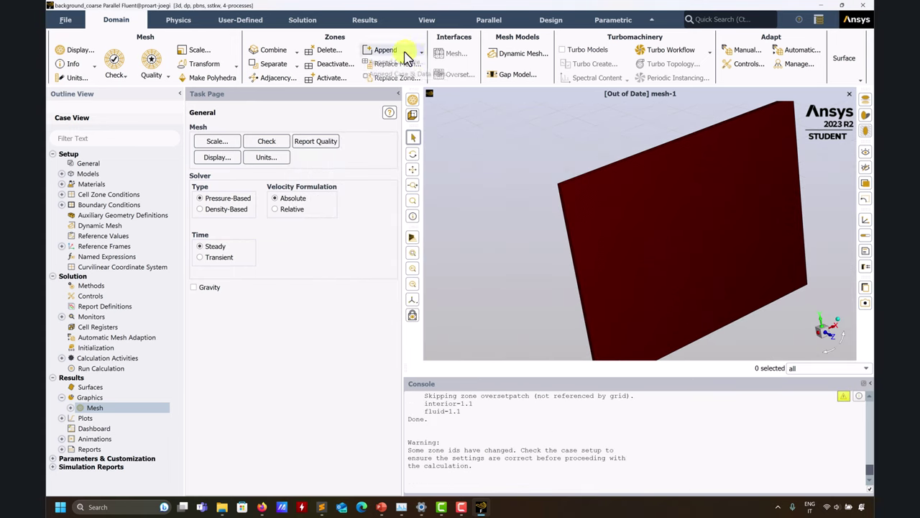
click(407, 64)
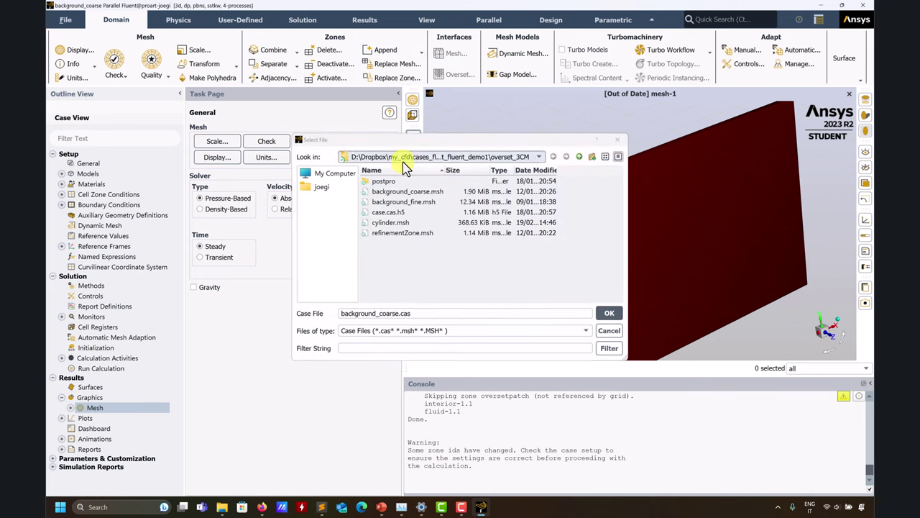
click(402, 232)
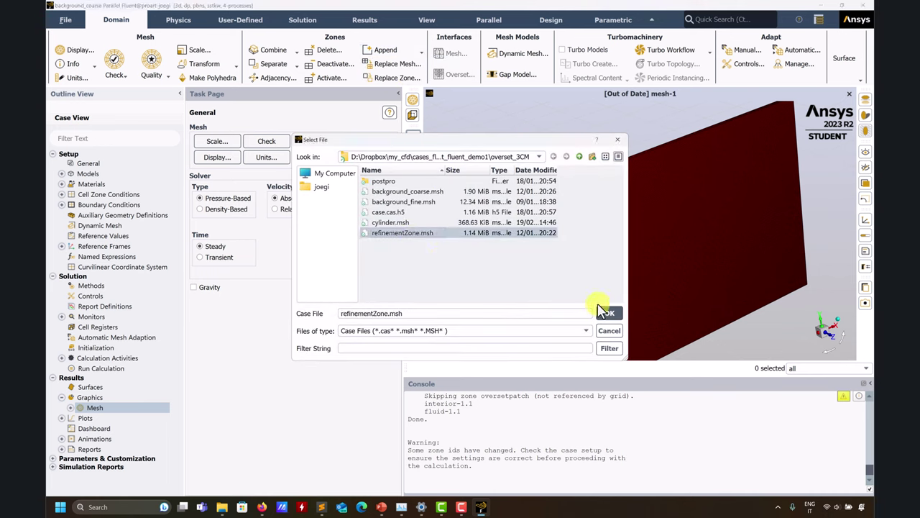
click(606, 312)
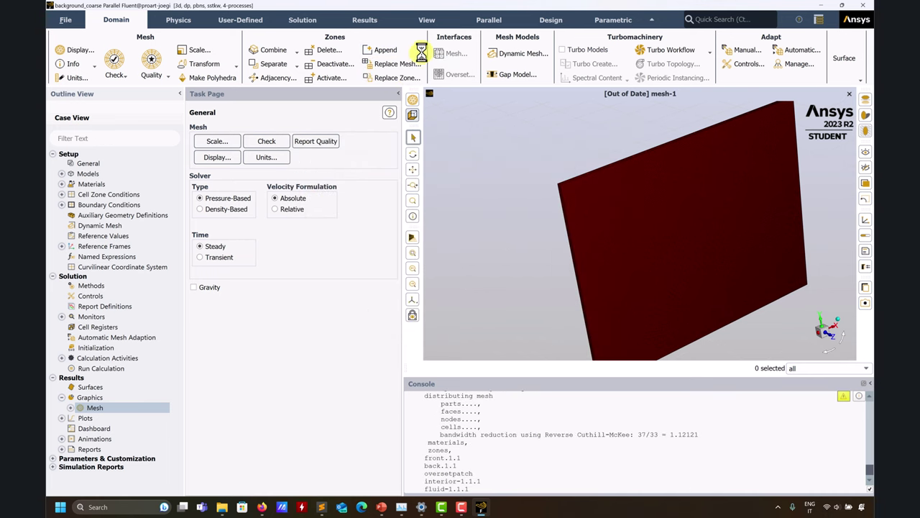
click(530, 282)
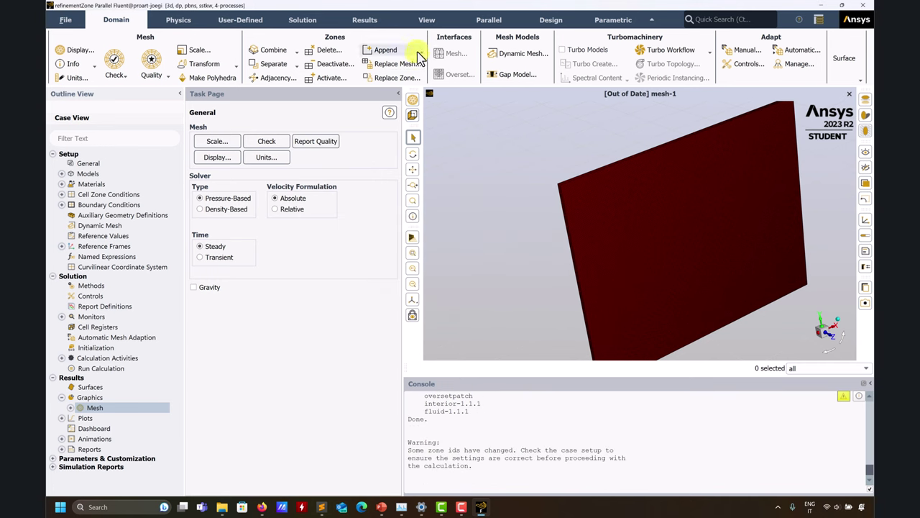
Append cylinder.msh, dismiss the warning, and view the mesh from the front
click(413, 50)
click(416, 63)
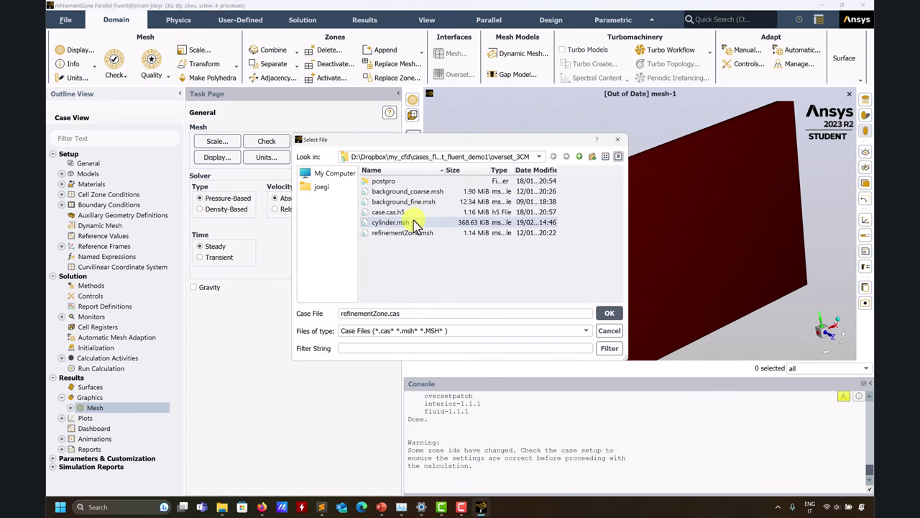
click(389, 222)
click(609, 313)
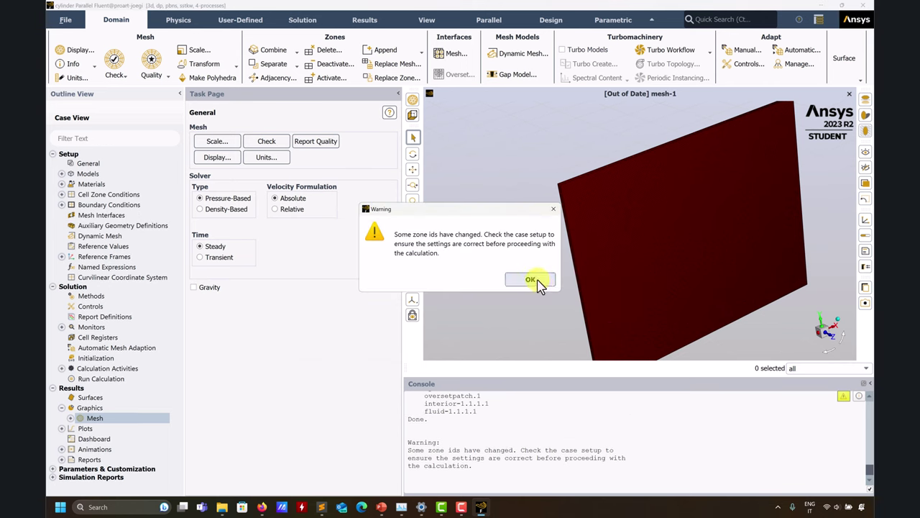
click(533, 279)
click(826, 336)
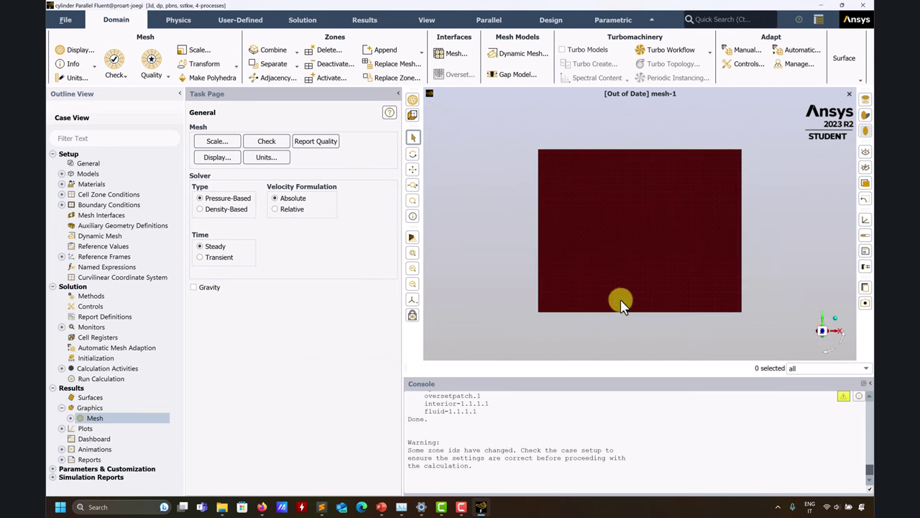
In mesh-1's display settings, draw the back surface alone, then back with back.1
click(77, 420)
double_click(106, 428)
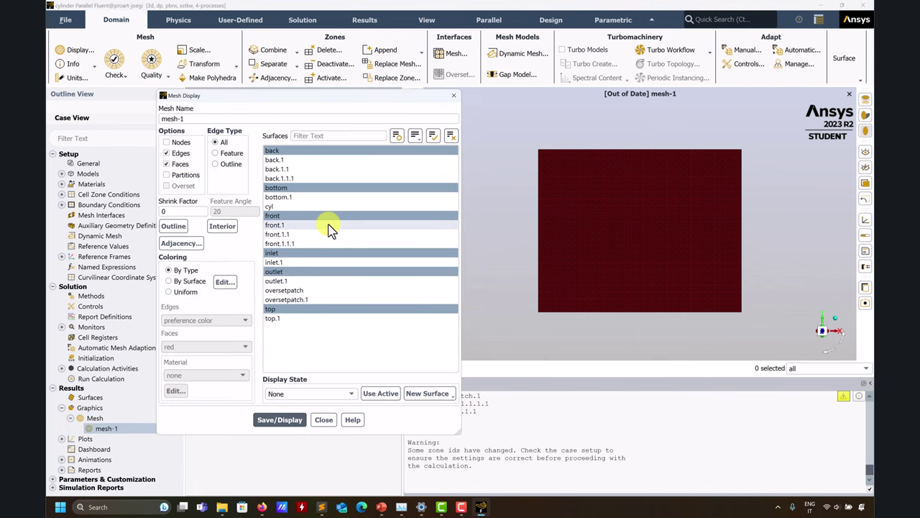
click(450, 144)
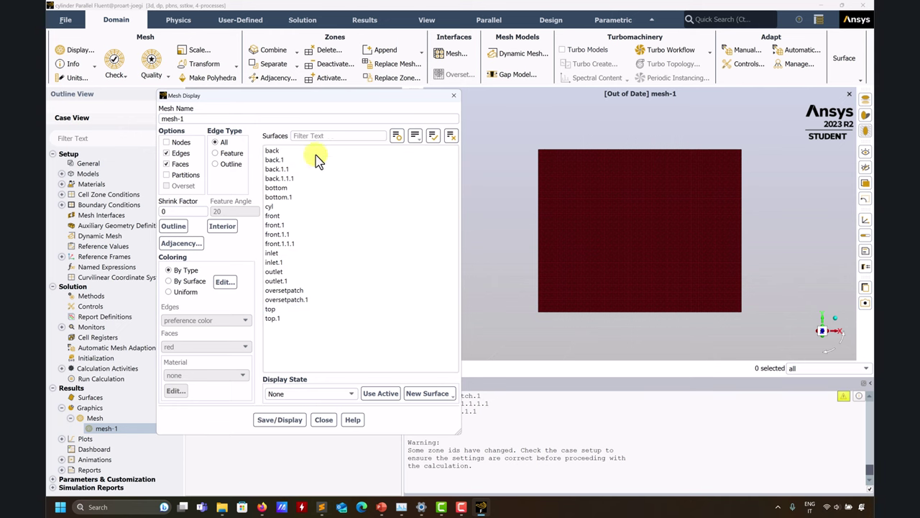
click(301, 151)
click(277, 420)
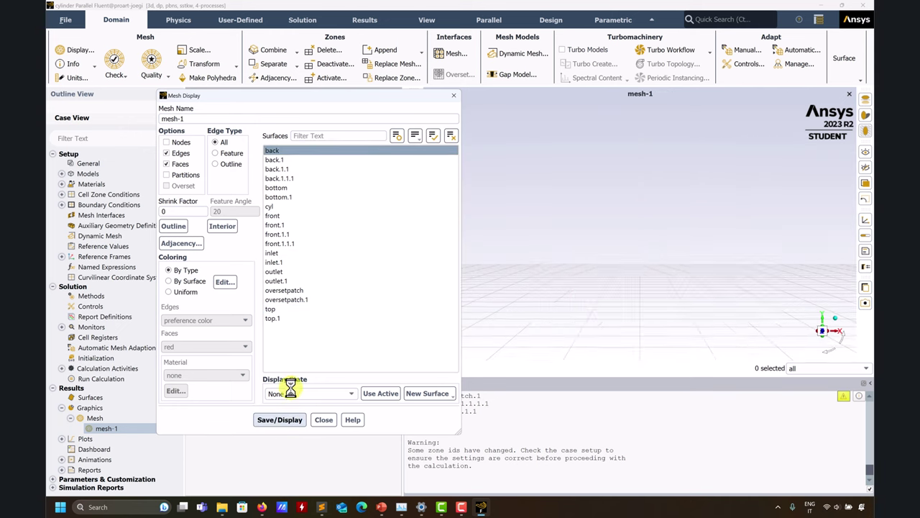
click(301, 160)
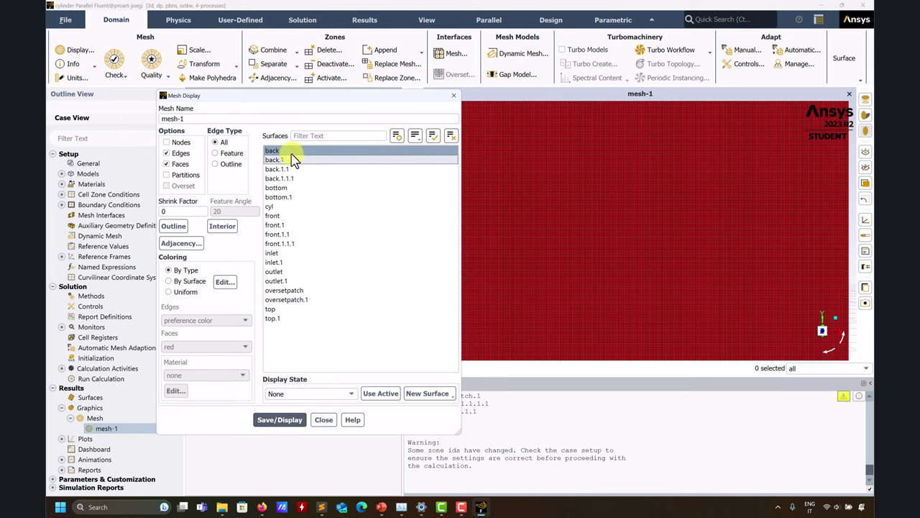
click(280, 420)
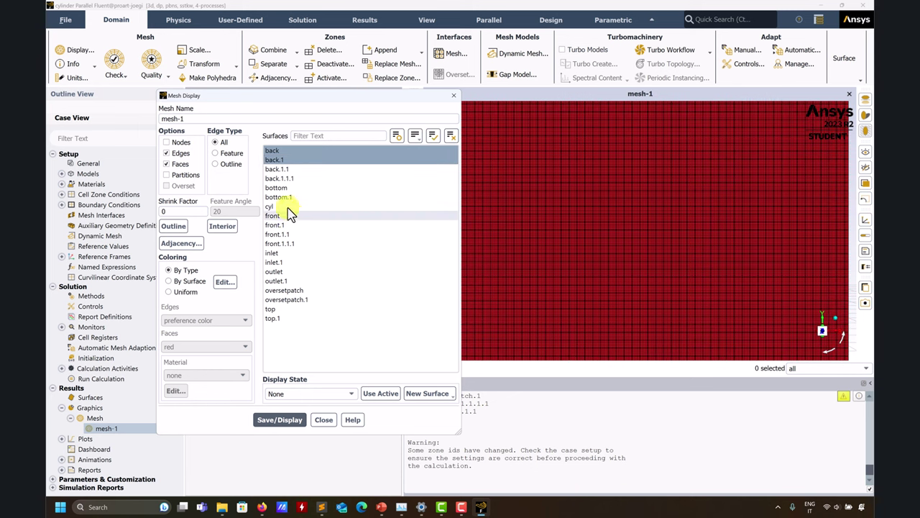
Draw only the back.1 surface, leaving it selected in the surface list
click(280, 162)
click(291, 421)
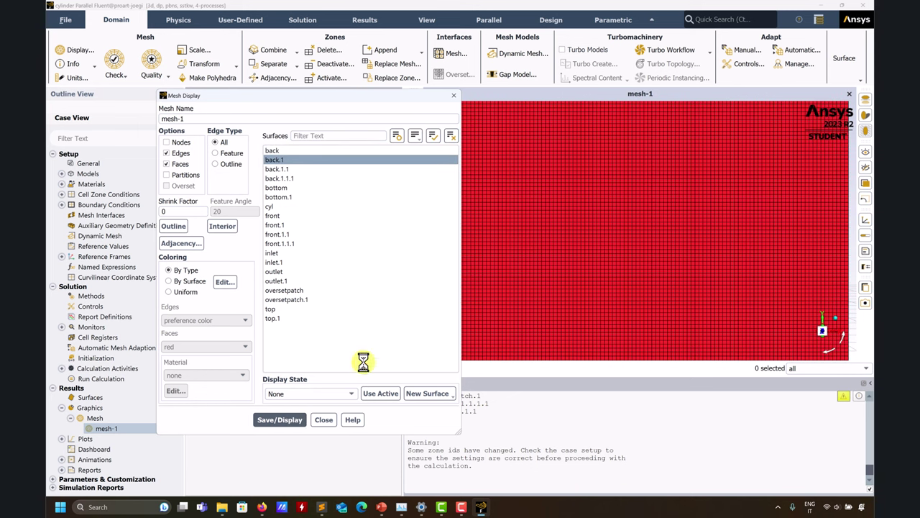
scroll(565, 151, down, 3)
scroll(504, 120, up, 2)
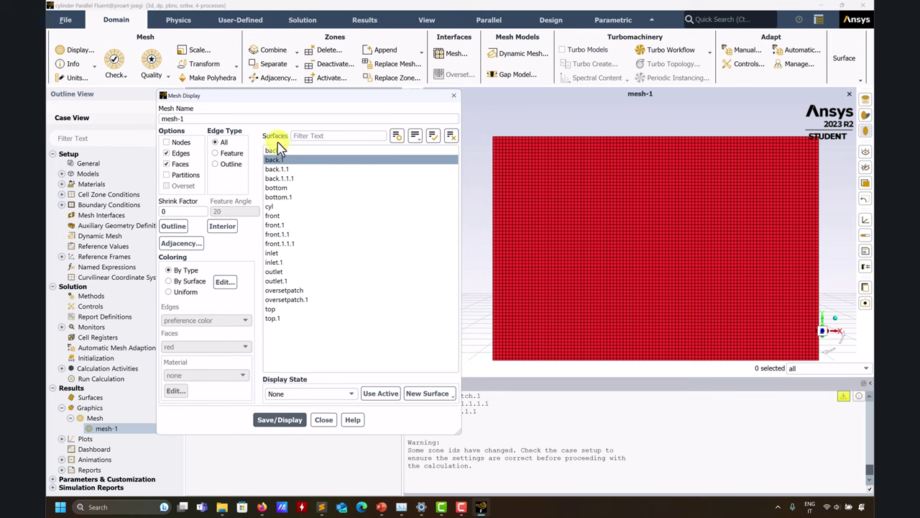
click(273, 161)
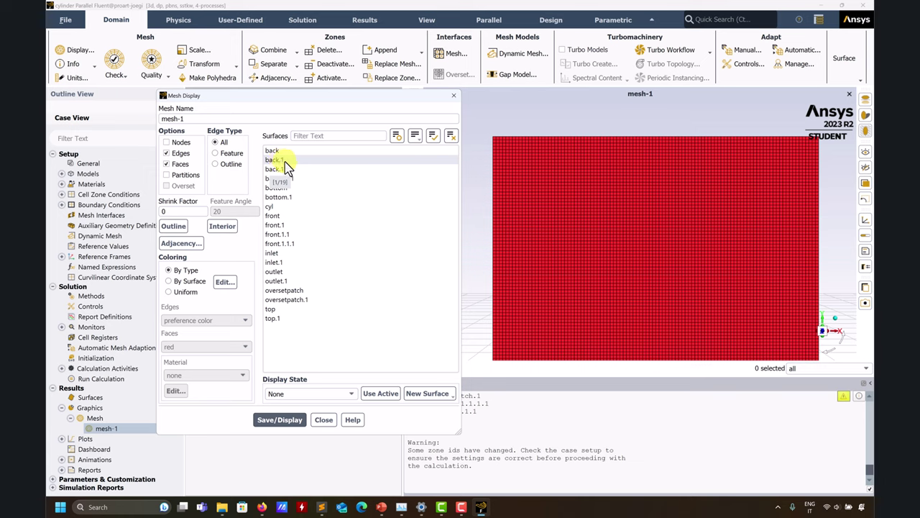
click(285, 161)
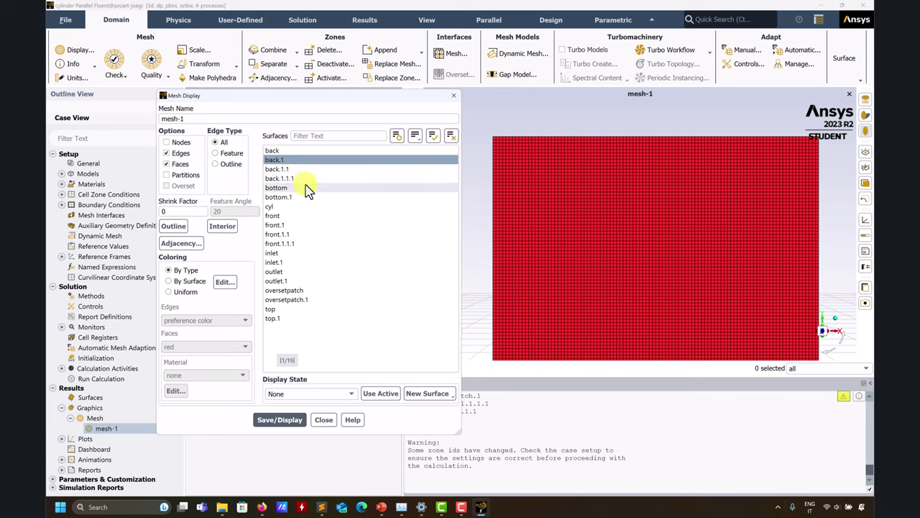
Display back.1, back.1.1 and back.1.1.1 together and zoom in slightly
click(288, 169)
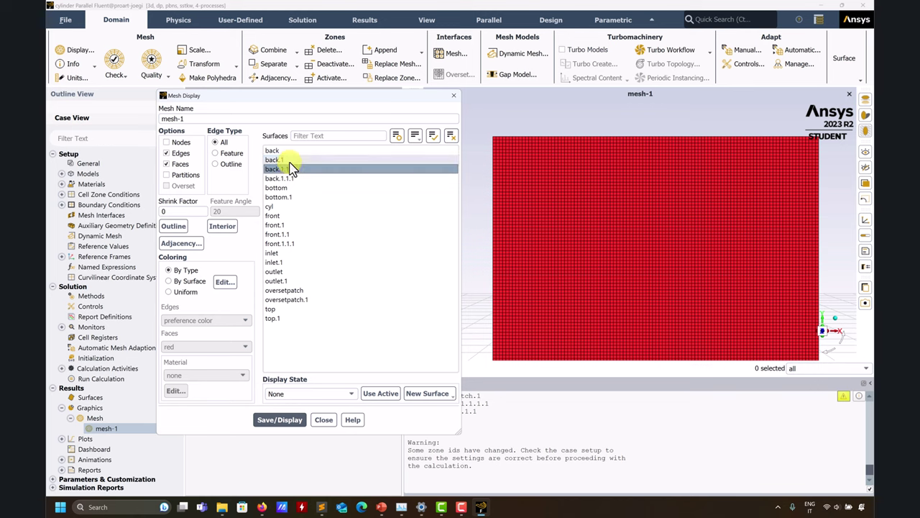
click(280, 419)
click(678, 349)
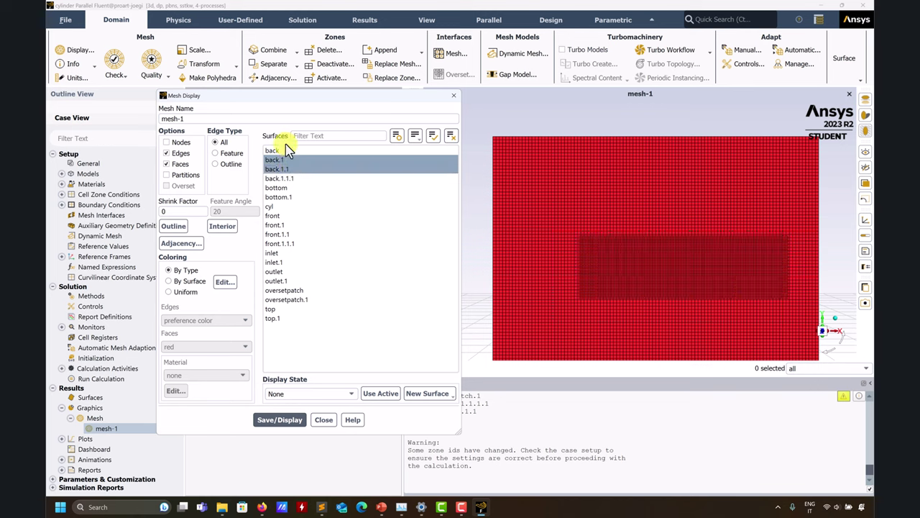
click(288, 179)
click(288, 421)
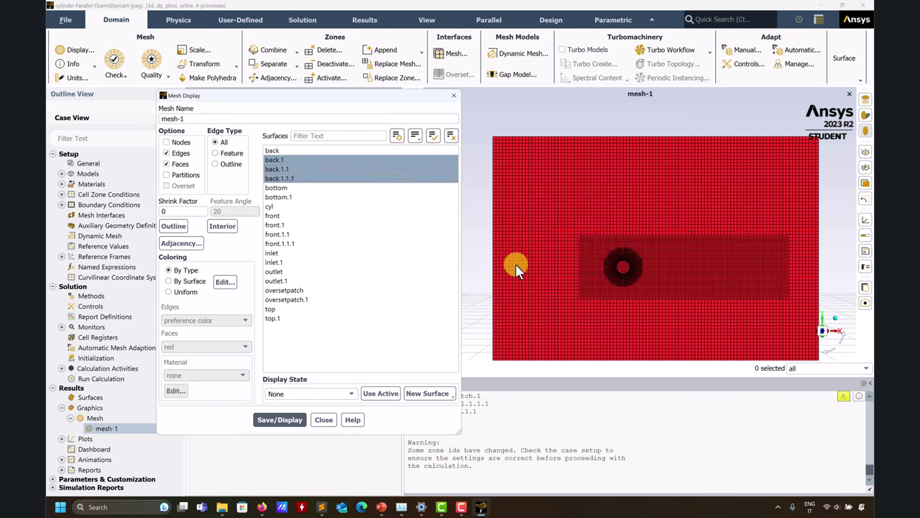
middle_drag(622, 264, 615, 315)
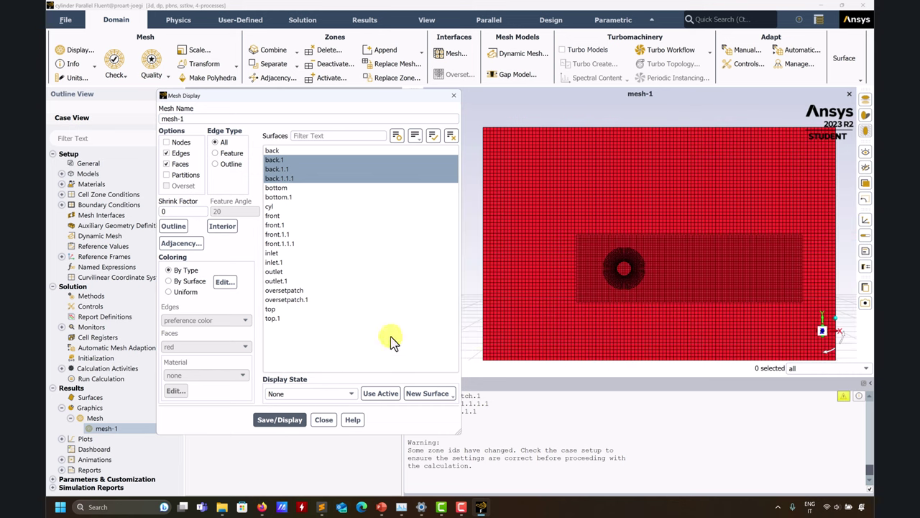
Switch the display to only back and back.1.1.1, showing the cylinder ring over the background grid
click(278, 160)
click(274, 150)
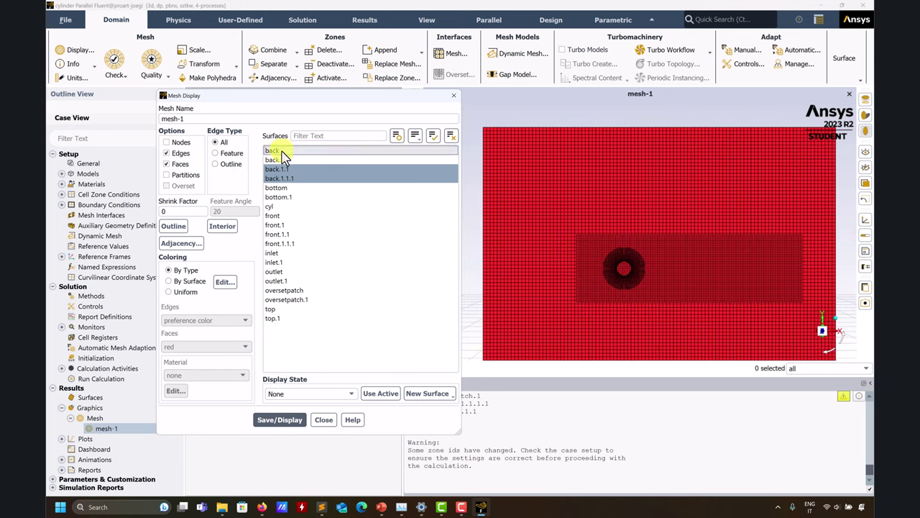
click(288, 419)
scroll(610, 272, up, 3)
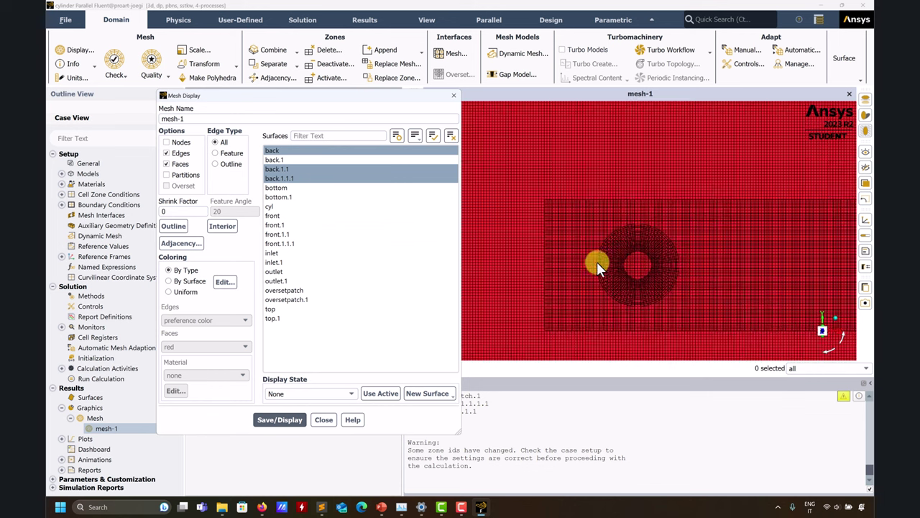
click(311, 170)
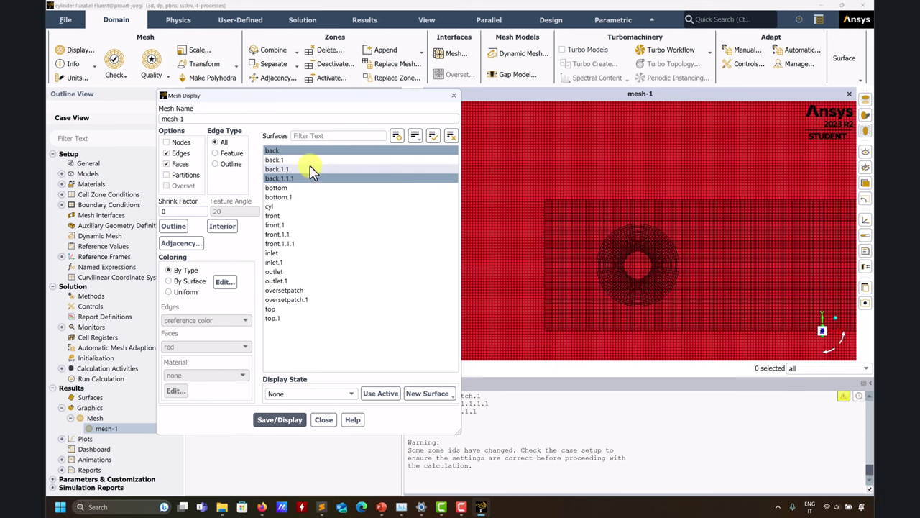
click(288, 419)
scroll(670, 322, up, 3)
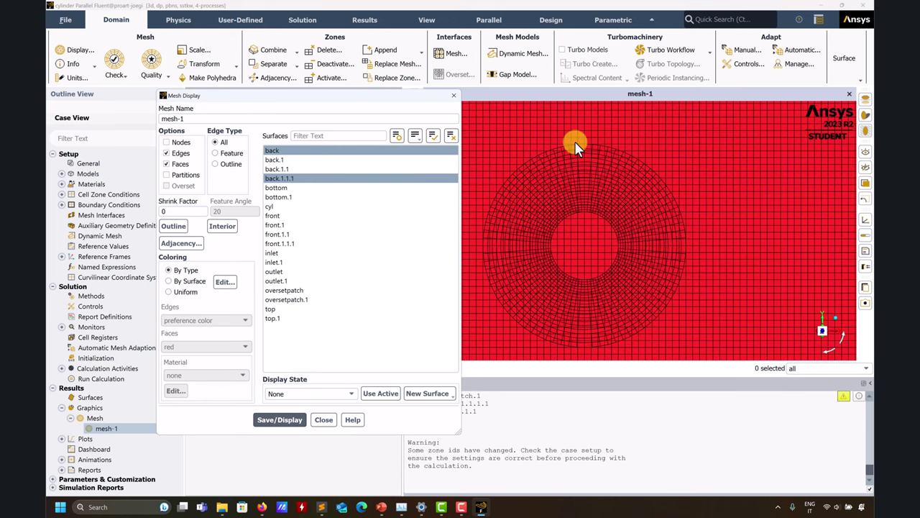
scroll(598, 148, up, 1)
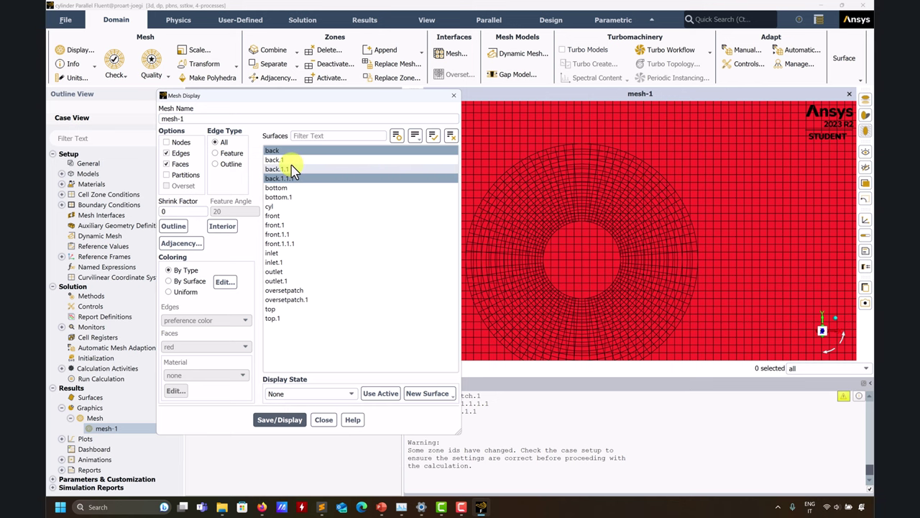
Redraw with back.1, back.1.1 and back.1.1.1 selected, panning and zooming around the grid
mouse_move(467, 183)
mouse_down()
mouse_move(694, 205)
mouse_move(462, 182)
mouse_up()
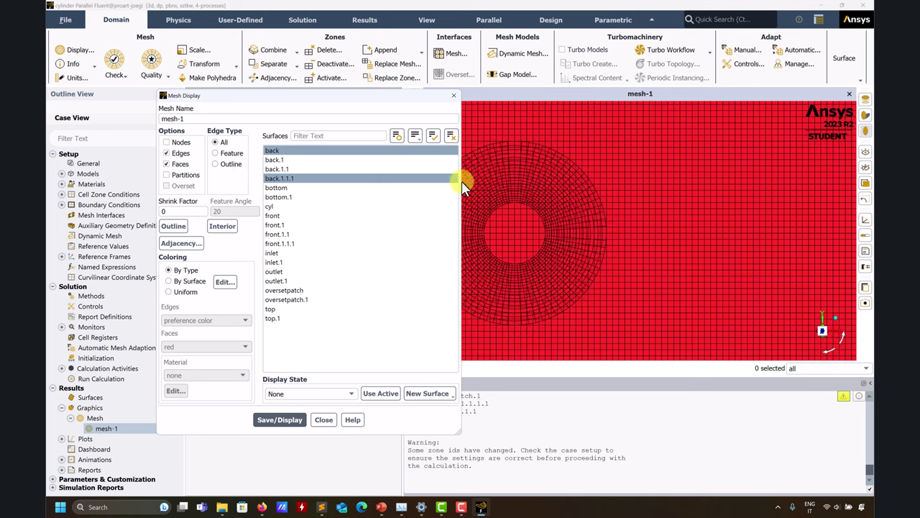
click(280, 169)
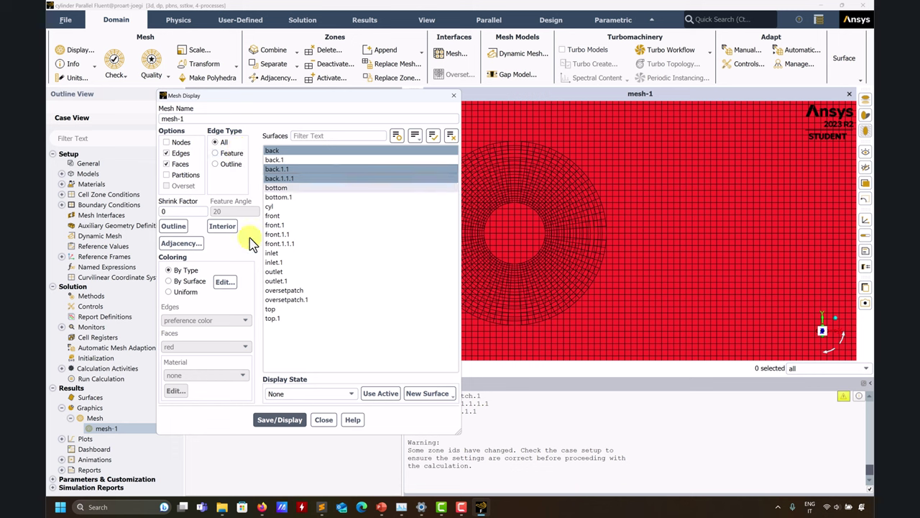
click(277, 420)
drag(518, 255, 583, 221)
scroll(551, 171, up, 10)
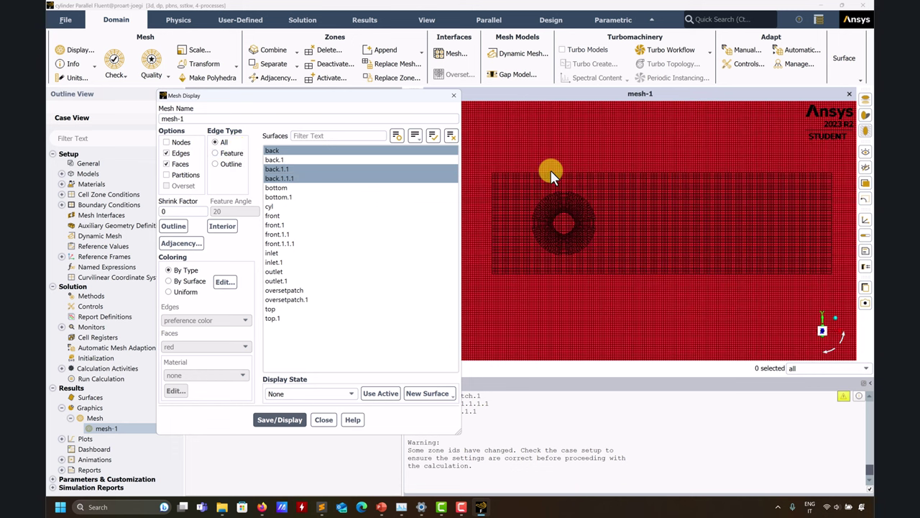
scroll(607, 174, up, 2)
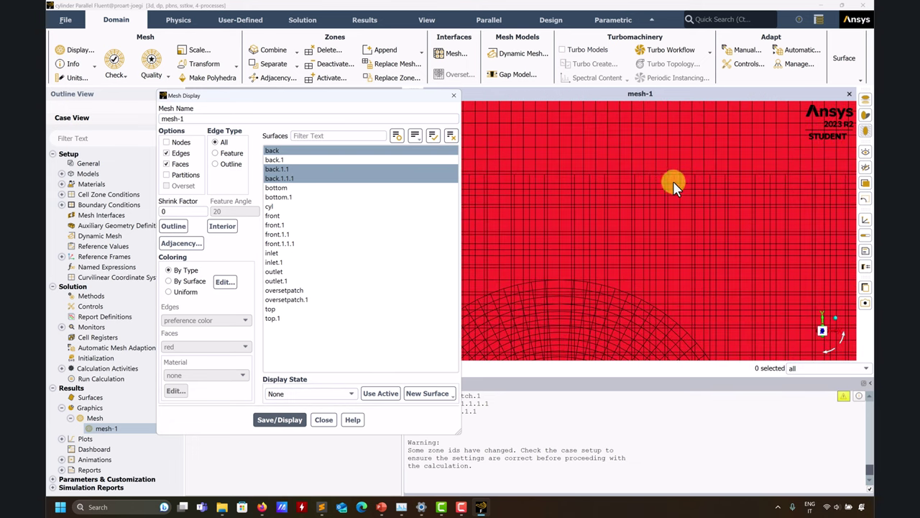
scroll(677, 177, down, 4)
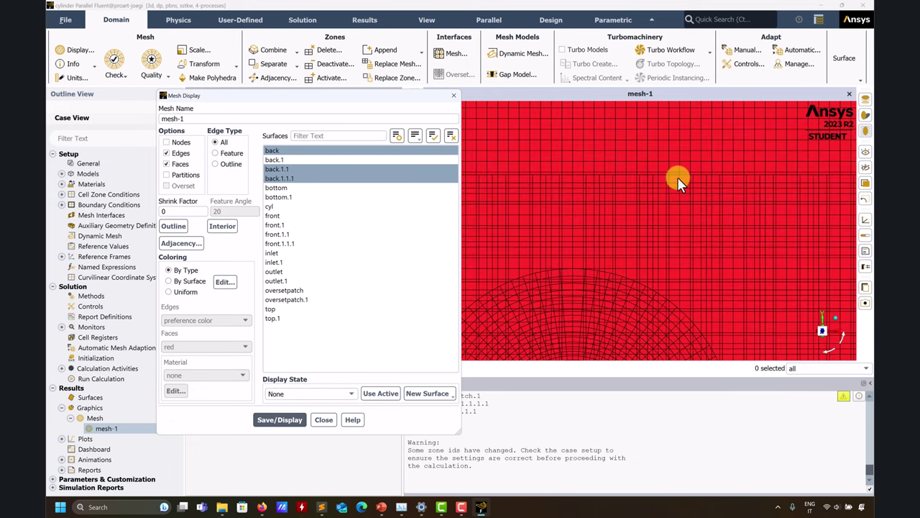
scroll(678, 177, down, 3)
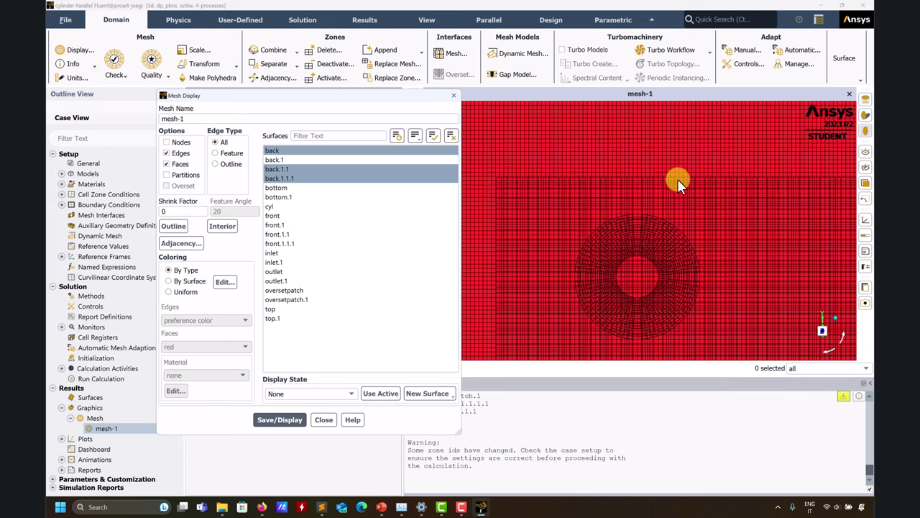
click(293, 159)
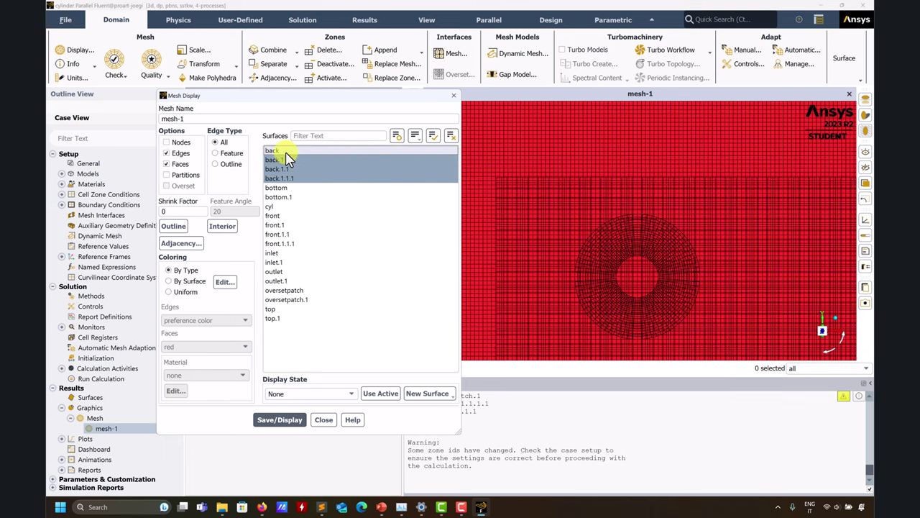
click(289, 151)
click(280, 419)
Briefly add the back surface, remove it again, and zoom around the cylinder mesh
scroll(584, 194, down, 5)
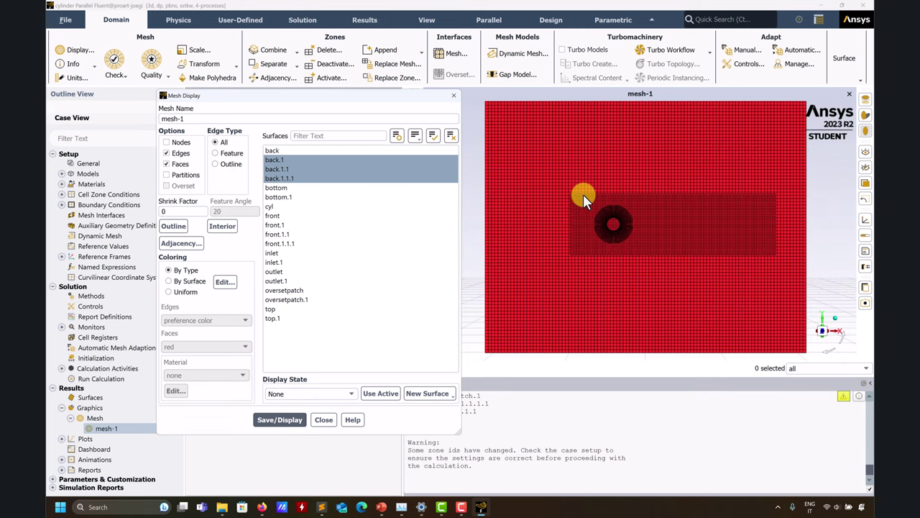
click(303, 151)
click(287, 420)
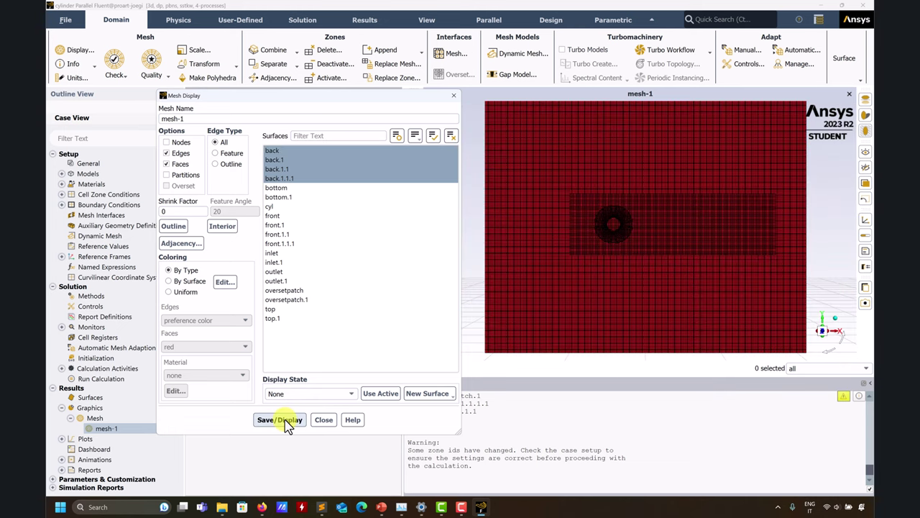
click(294, 150)
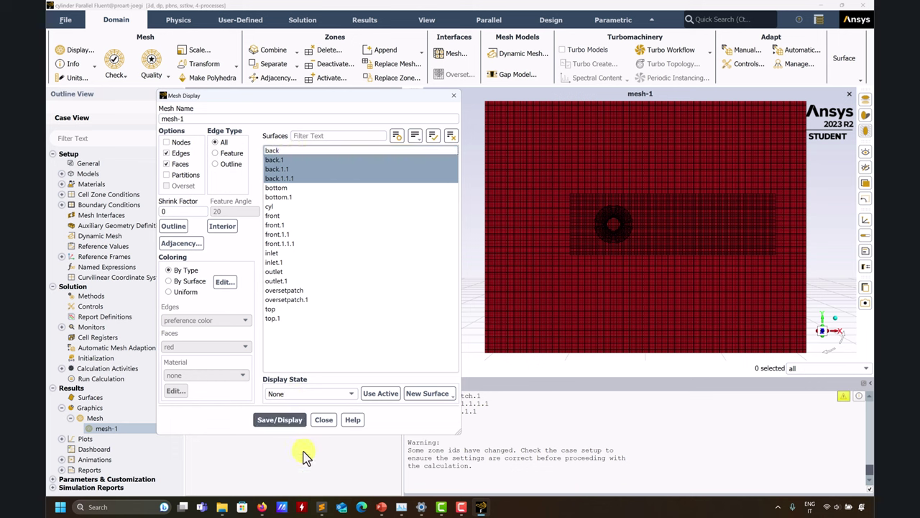
click(291, 420)
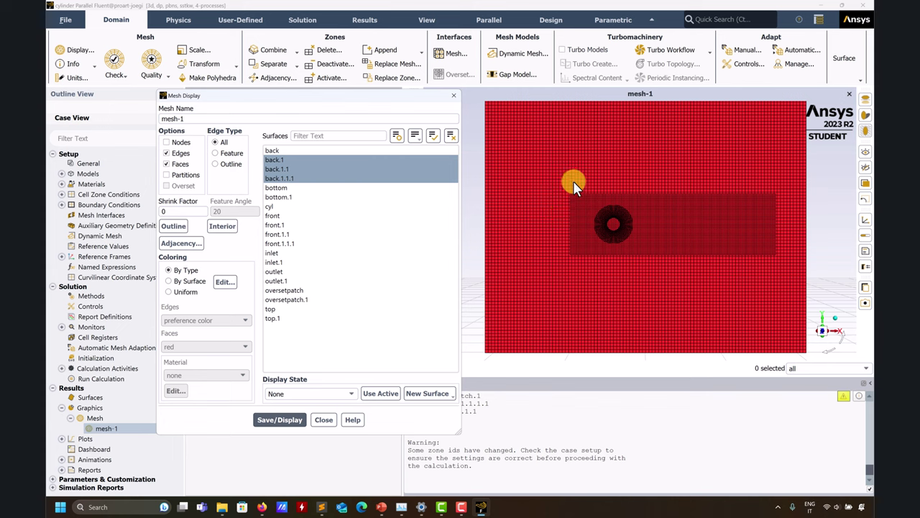
scroll(616, 237, up, 5)
scroll(681, 257, down, 3)
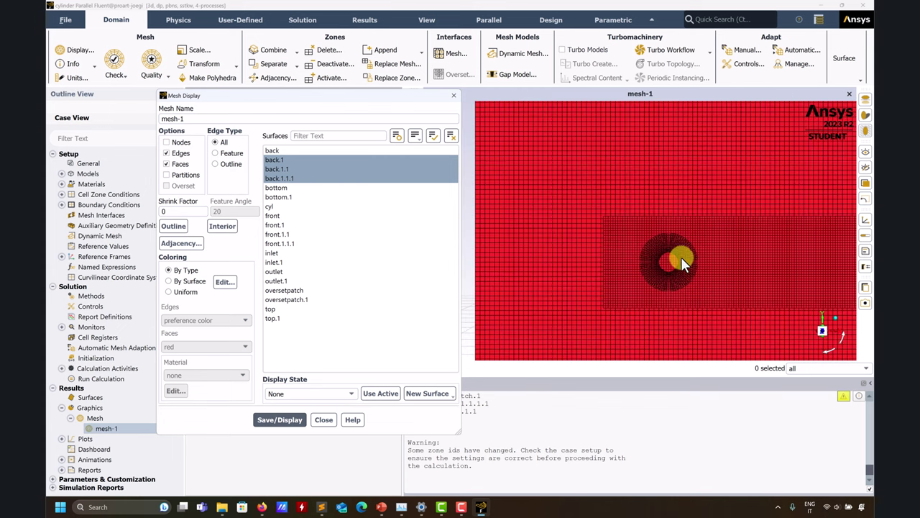
scroll(633, 220, down, 1)
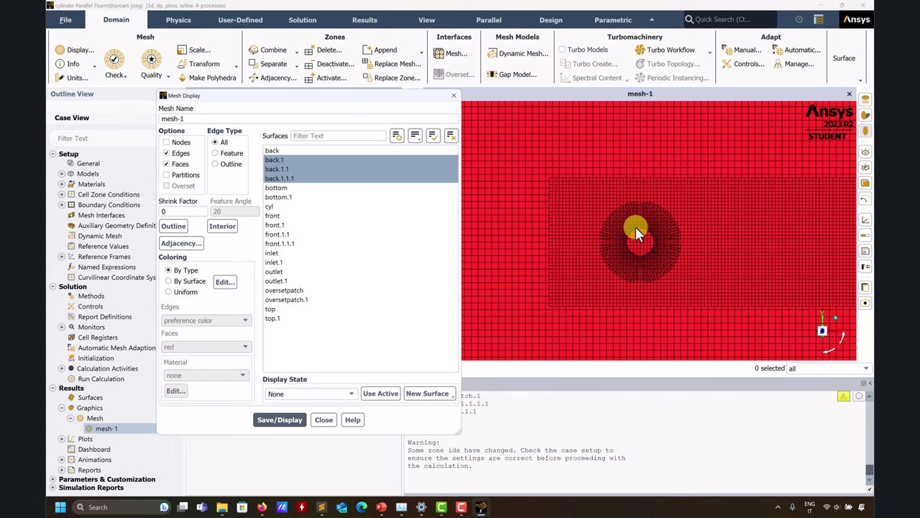
scroll(585, 278, down, 2)
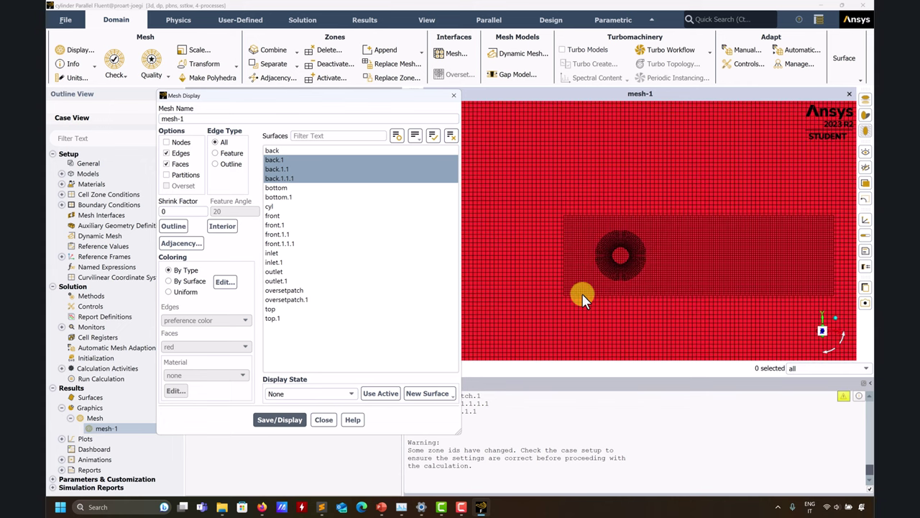
Close Mesh Display and delete the fluid-1 cell zone via Domain > Zones > Delete
click(323, 419)
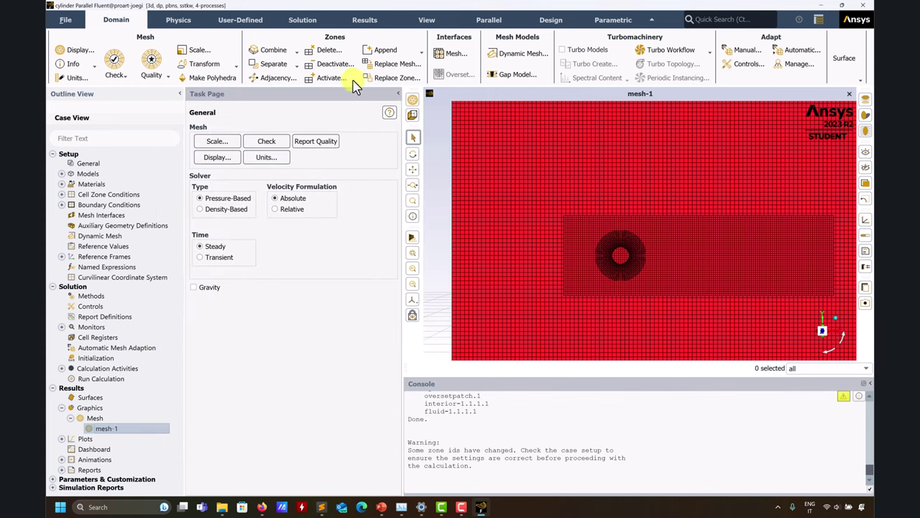
click(333, 54)
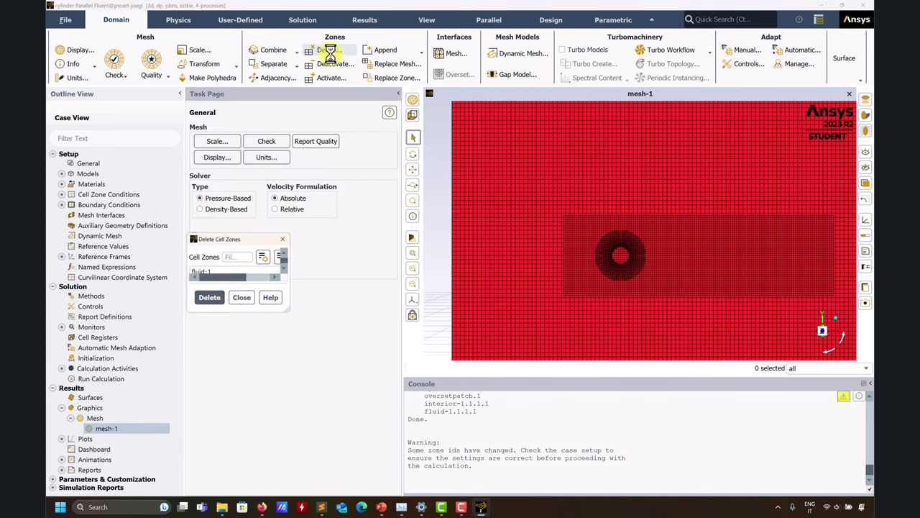
click(230, 271)
click(228, 334)
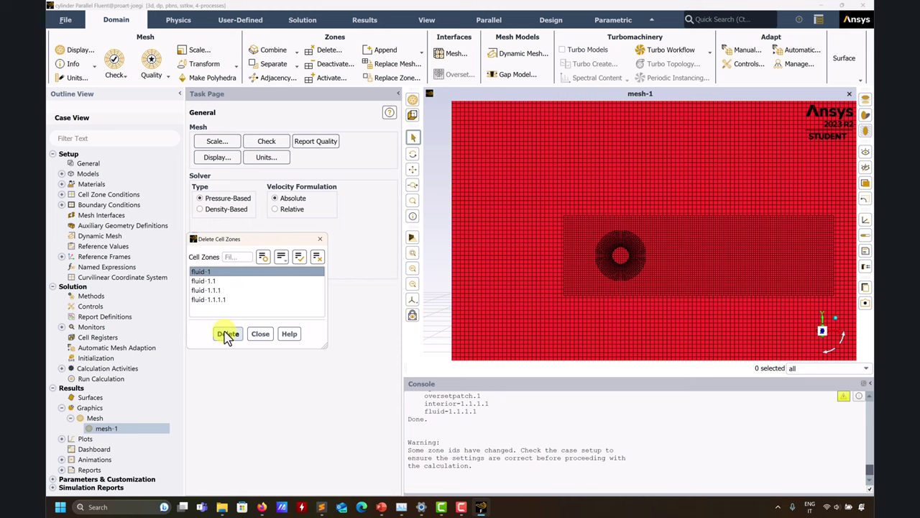
click(471, 267)
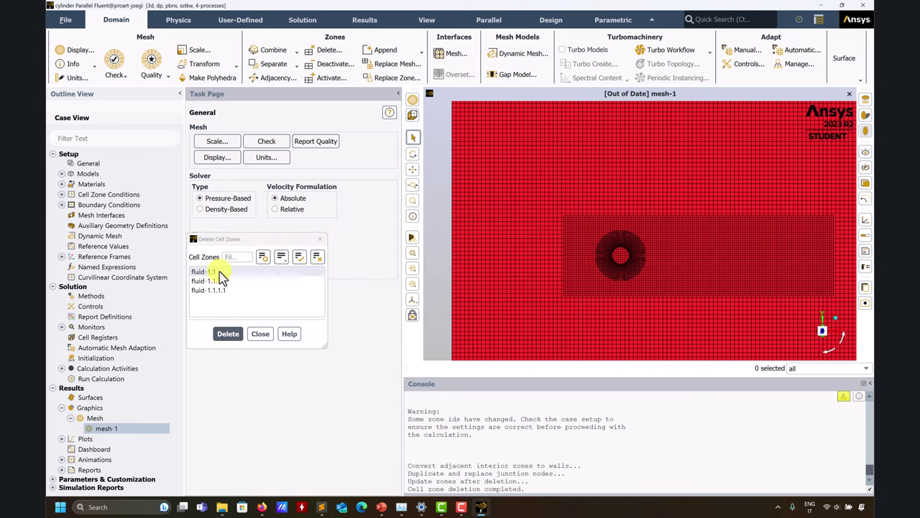
click(261, 332)
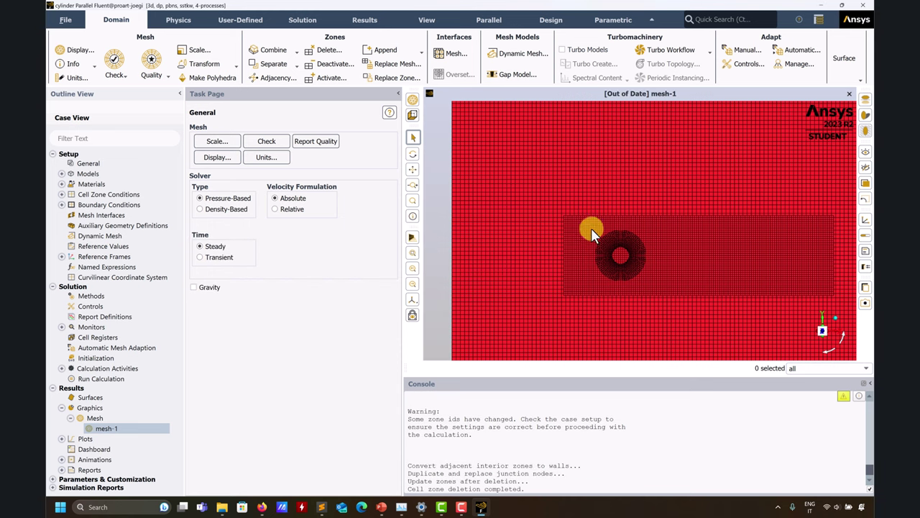
scroll(586, 236, down, 3)
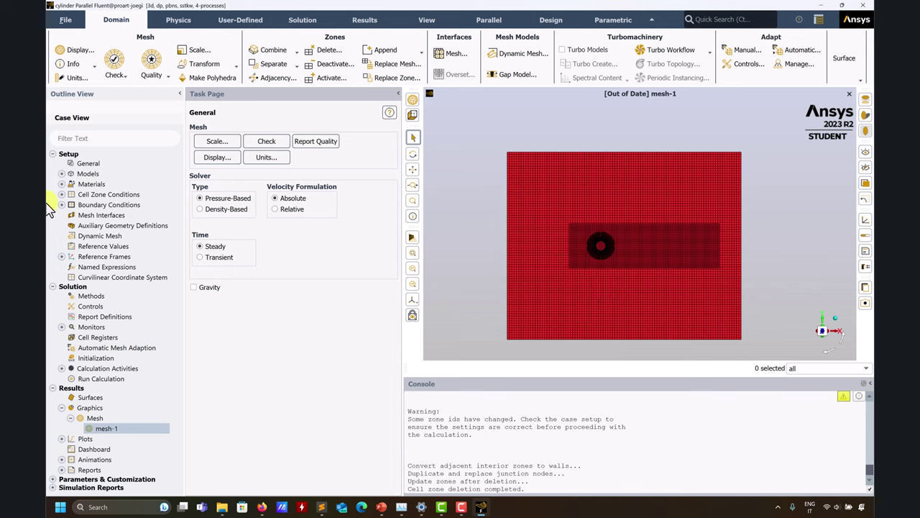
scroll(492, 310, up, 2)
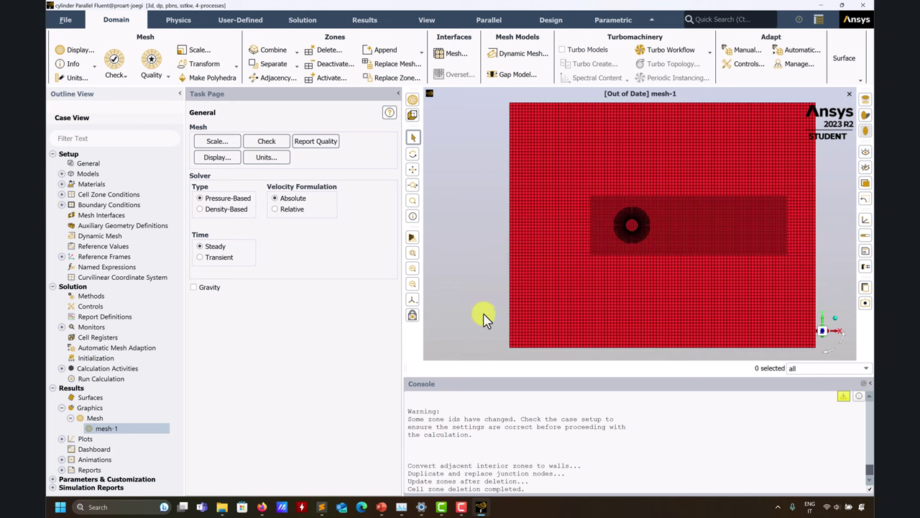
double_click(82, 205)
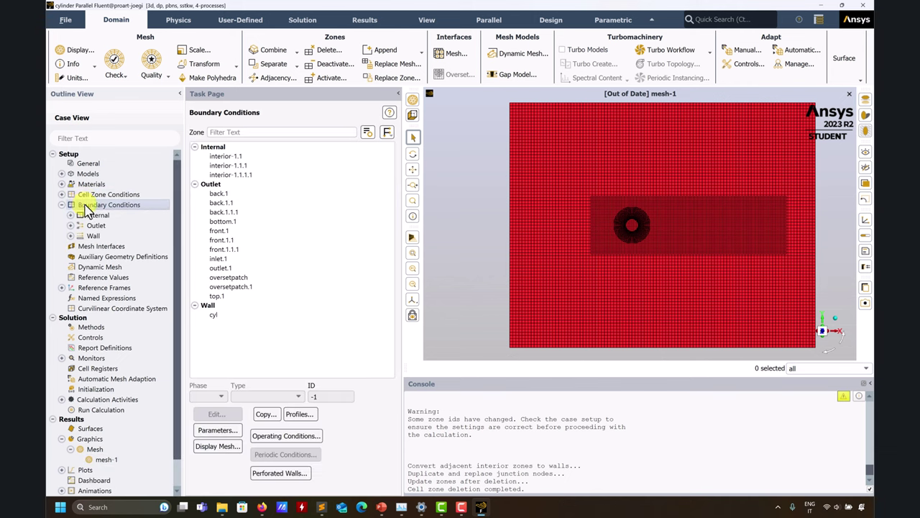
click(222, 194)
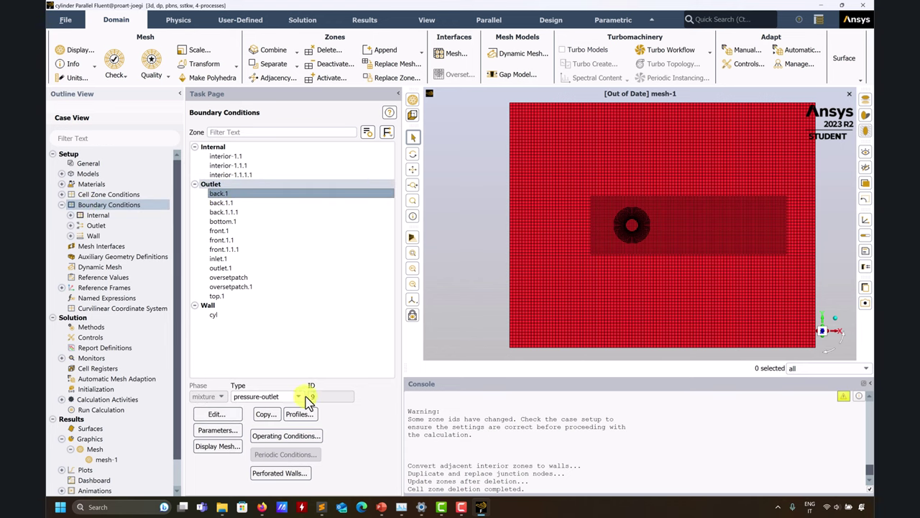
click(238, 277)
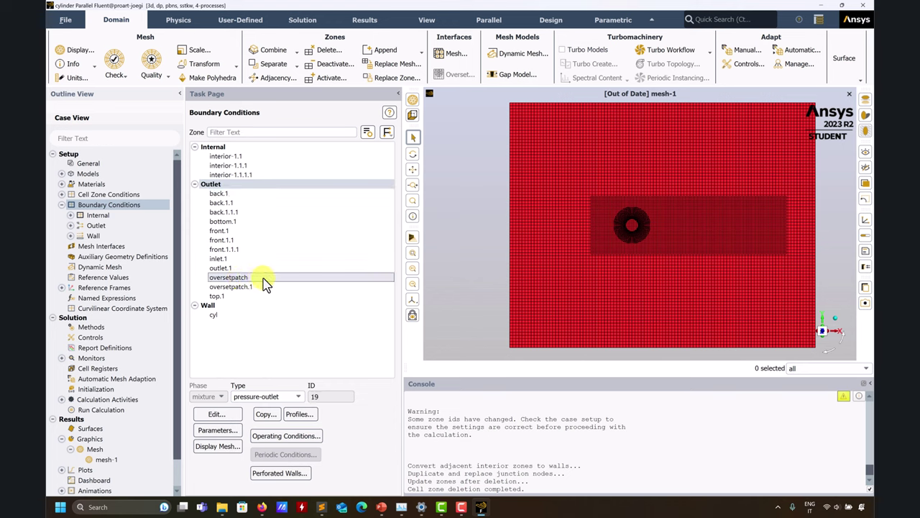
click(297, 397)
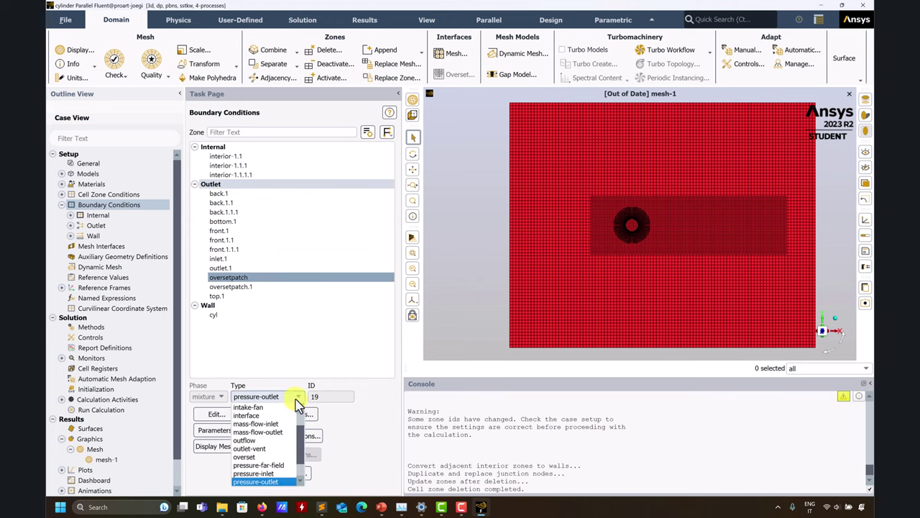
click(261, 457)
click(284, 286)
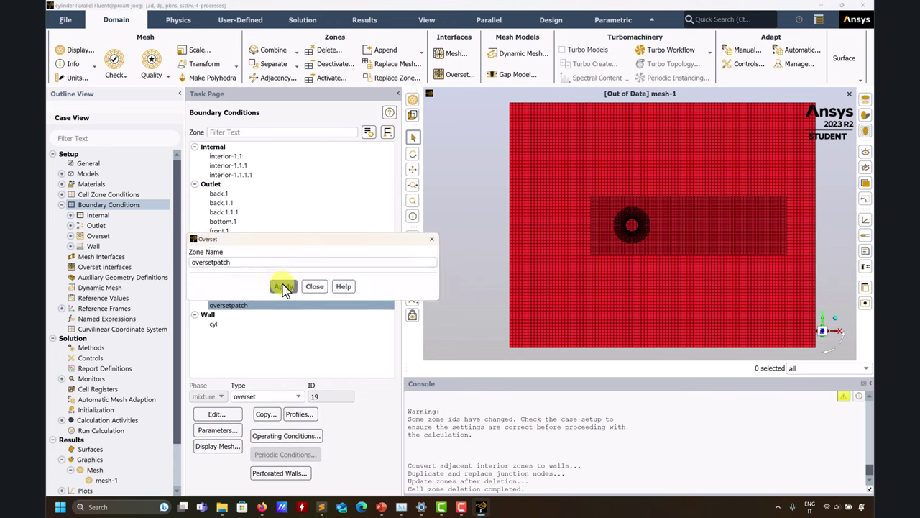
click(314, 287)
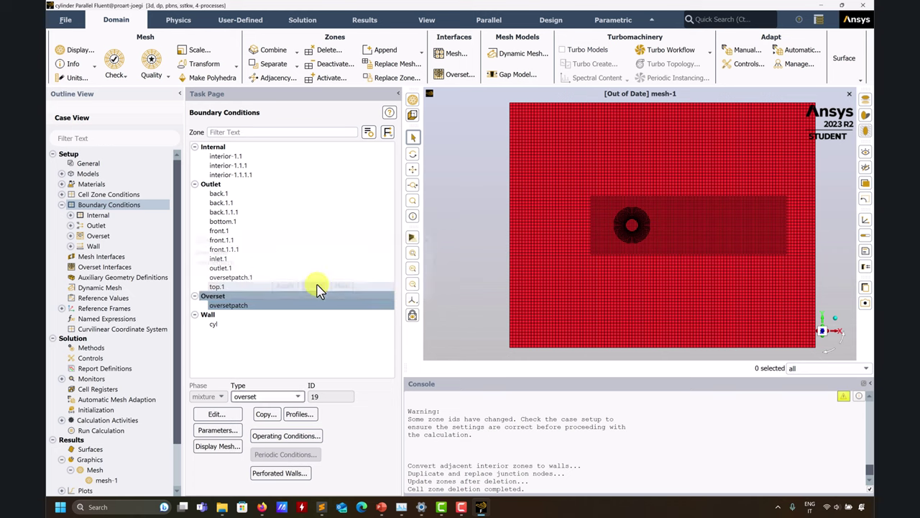
click(244, 277)
click(297, 396)
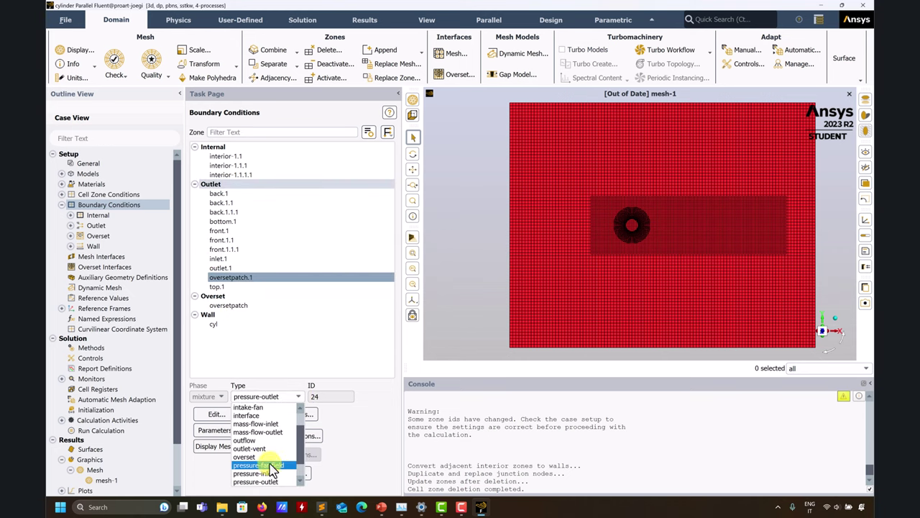
click(244, 457)
click(284, 288)
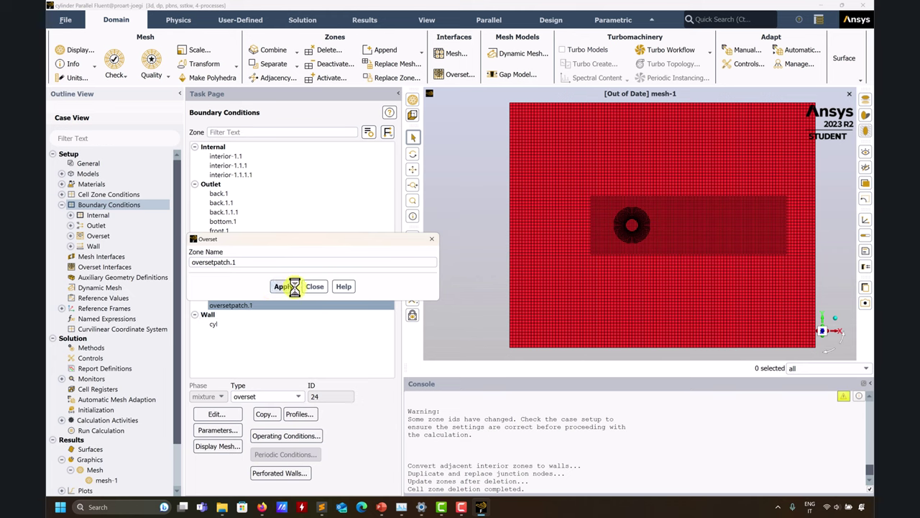
click(317, 287)
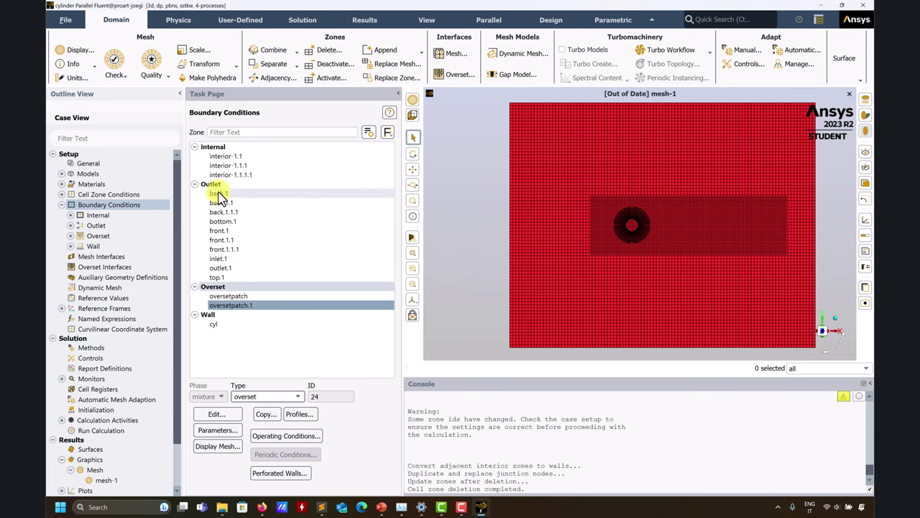
click(215, 325)
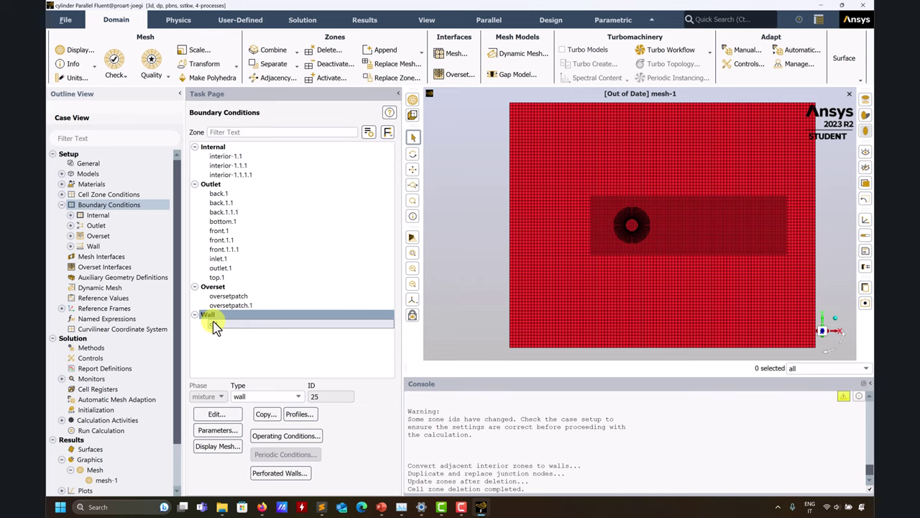
click(215, 325)
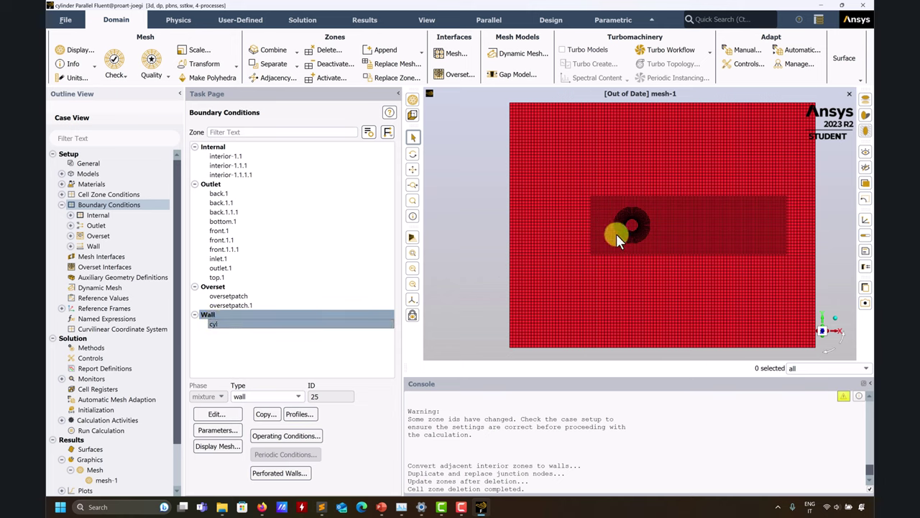
scroll(666, 256, up, 5)
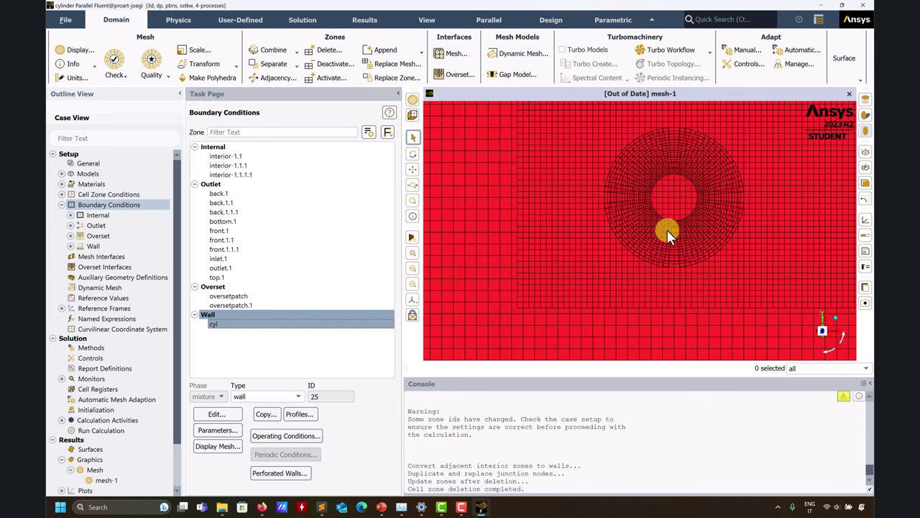
scroll(546, 263, down, 5)
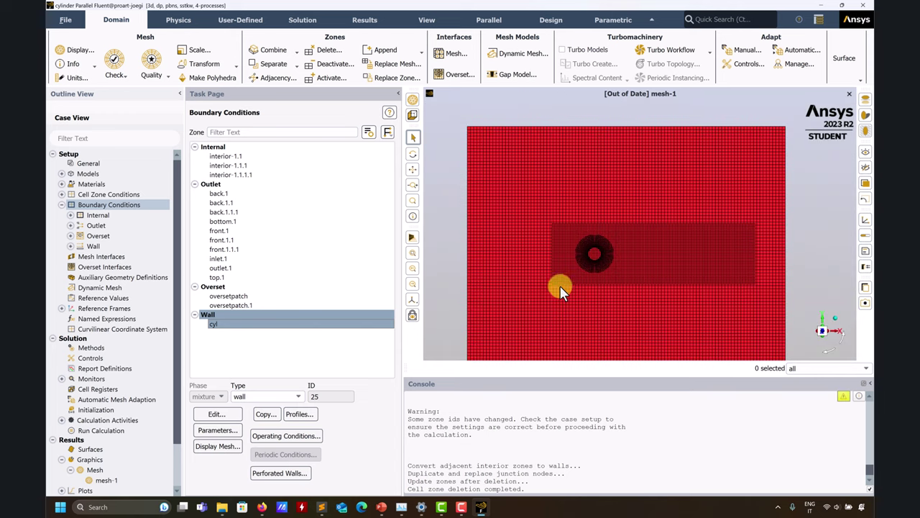
click(219, 193)
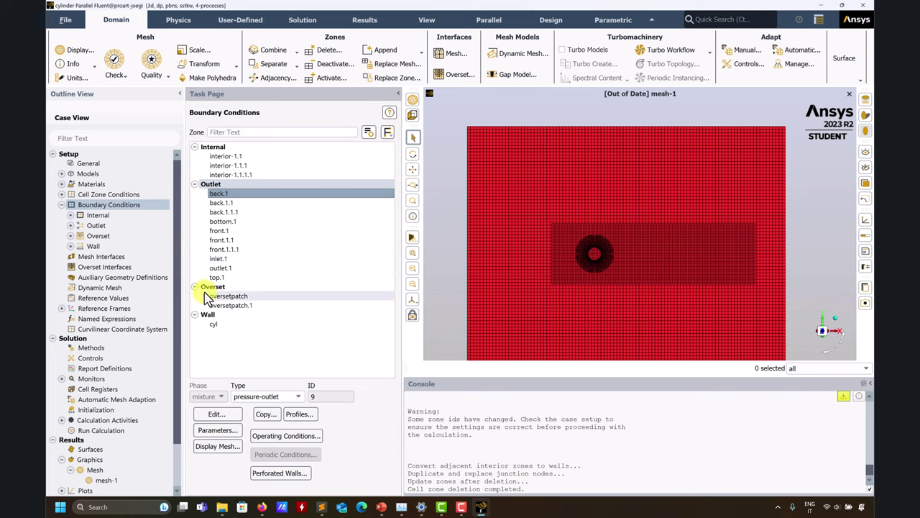
Start a new overset interface from the Overset Interfaces setup
click(93, 266)
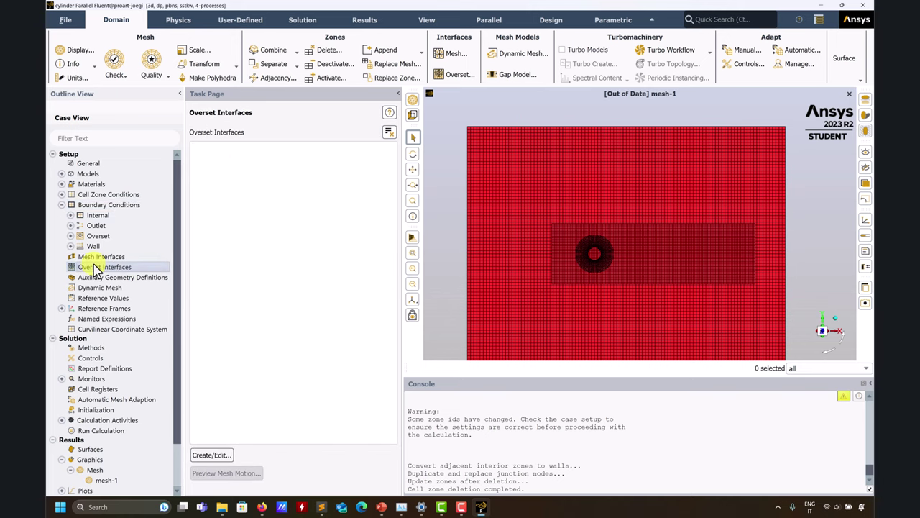
scroll(629, 212, down, 3)
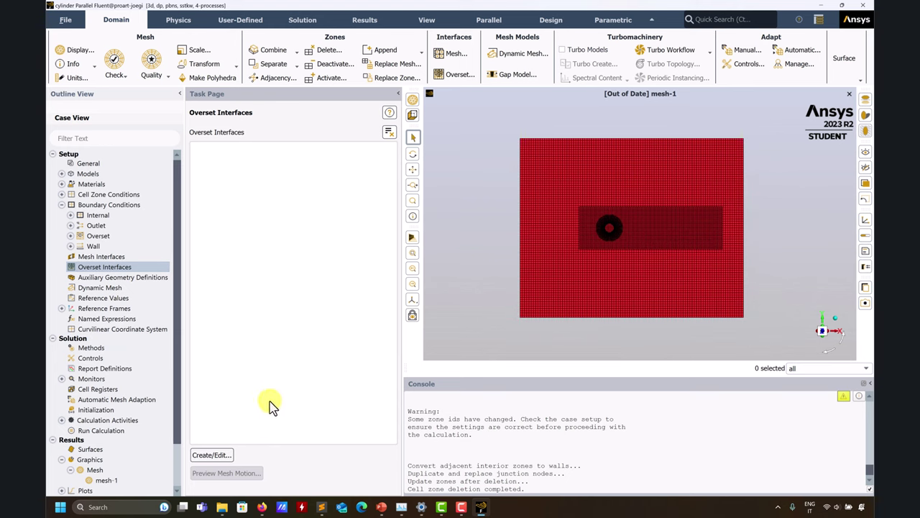
click(212, 455)
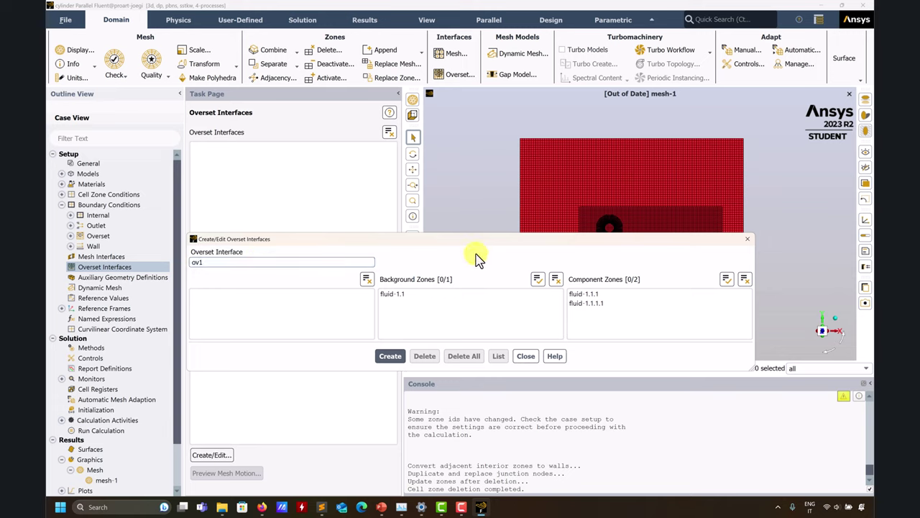
drag(481, 234, 440, 185)
Pick fluid-1.1 as background and fluid-1.1.1 and fluid-1.1.1.1 as component zones
click(378, 245)
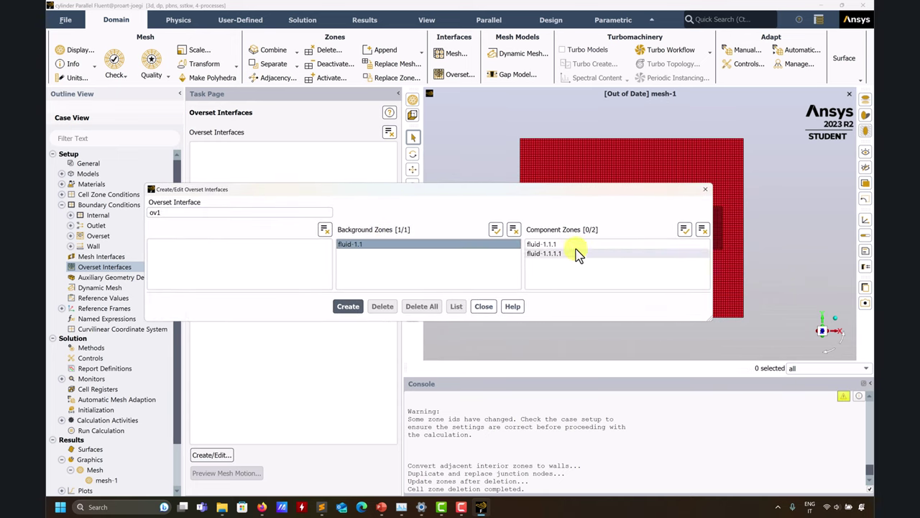
click(578, 253)
click(560, 245)
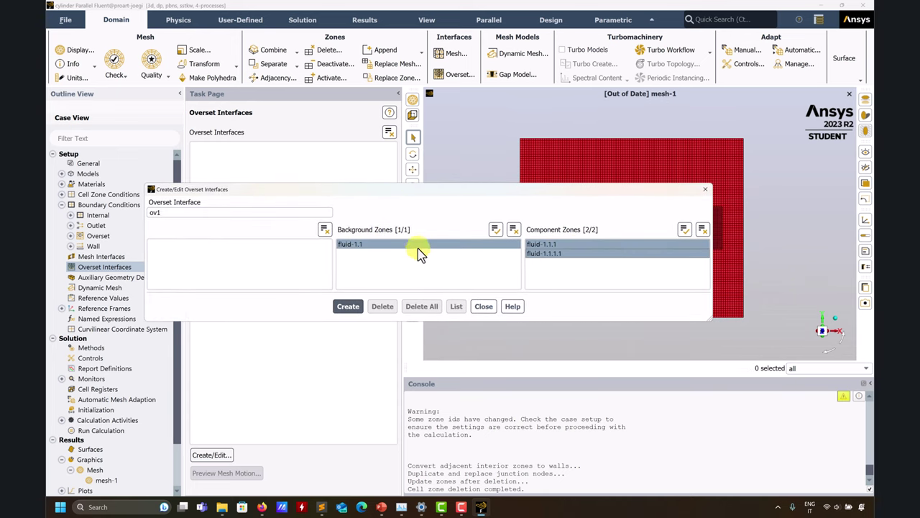
click(366, 246)
click(367, 246)
click(344, 249)
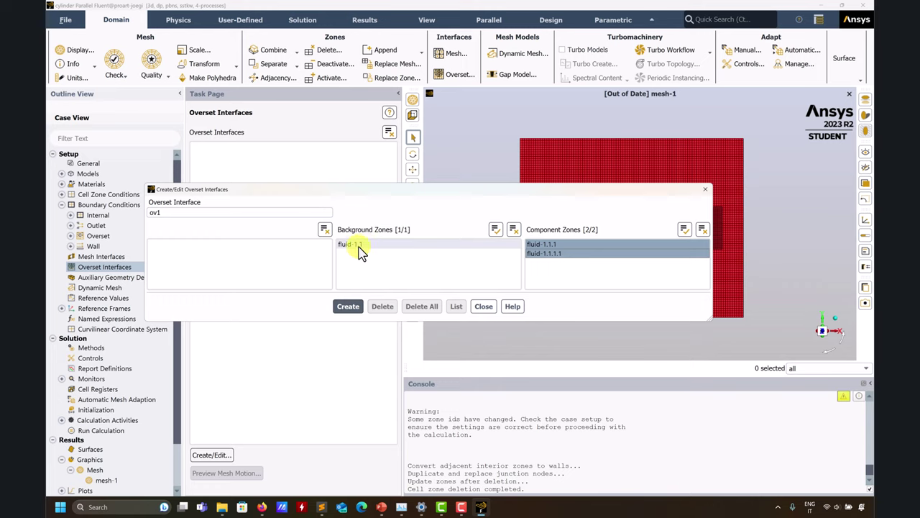
click(360, 246)
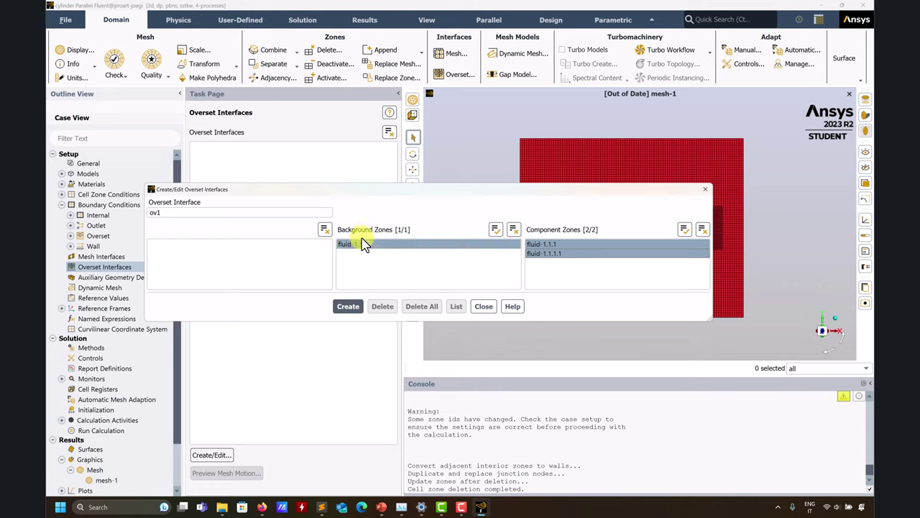
click(353, 244)
click(355, 246)
click(64, 20)
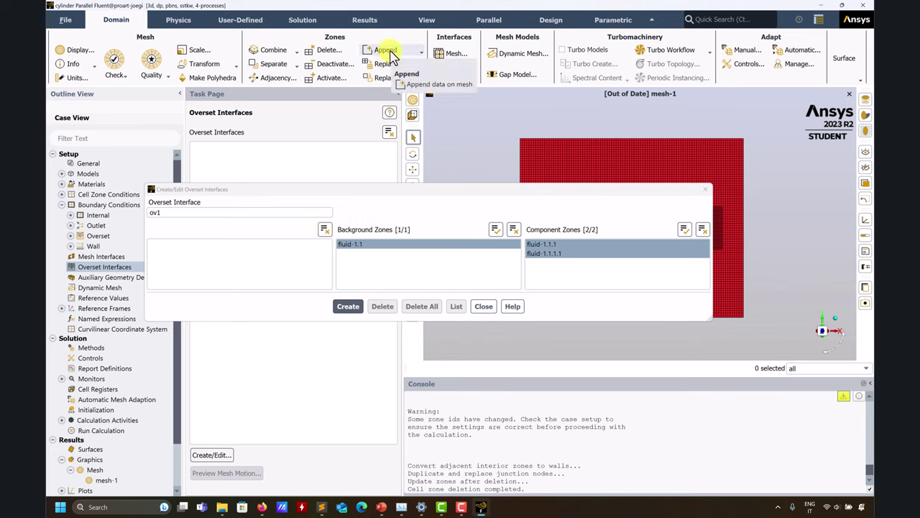
Reselect both component zones and settle on fluid-1.1 as the background zone
click(546, 254)
click(542, 244)
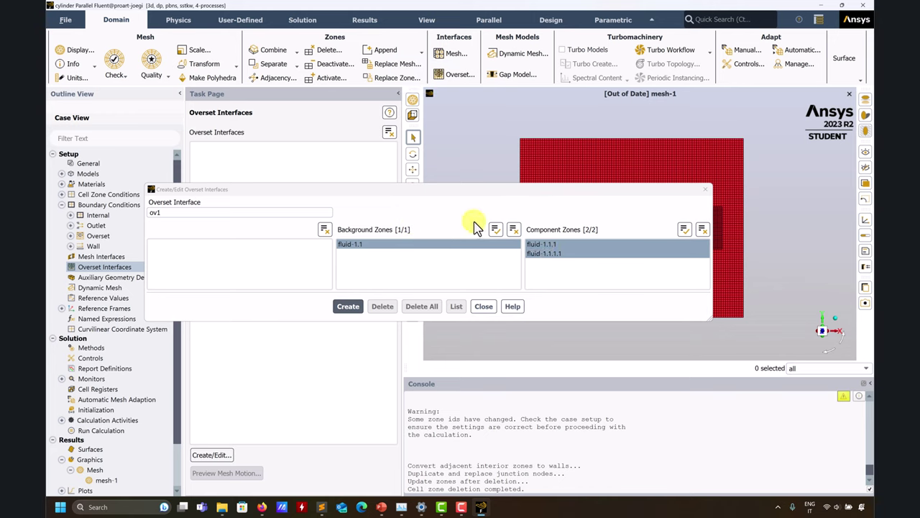
click(388, 245)
click(381, 248)
click(366, 250)
click(361, 246)
click(361, 246)
click(359, 244)
click(360, 245)
click(358, 246)
click(354, 251)
click(425, 255)
Create overset interface ov1 and confirm it appears under Overset Interfaces
click(357, 307)
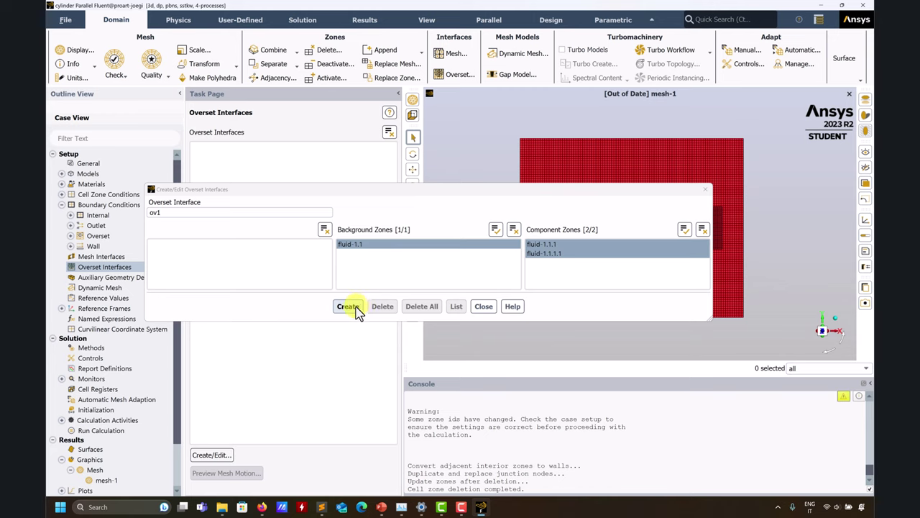
click(484, 306)
click(62, 267)
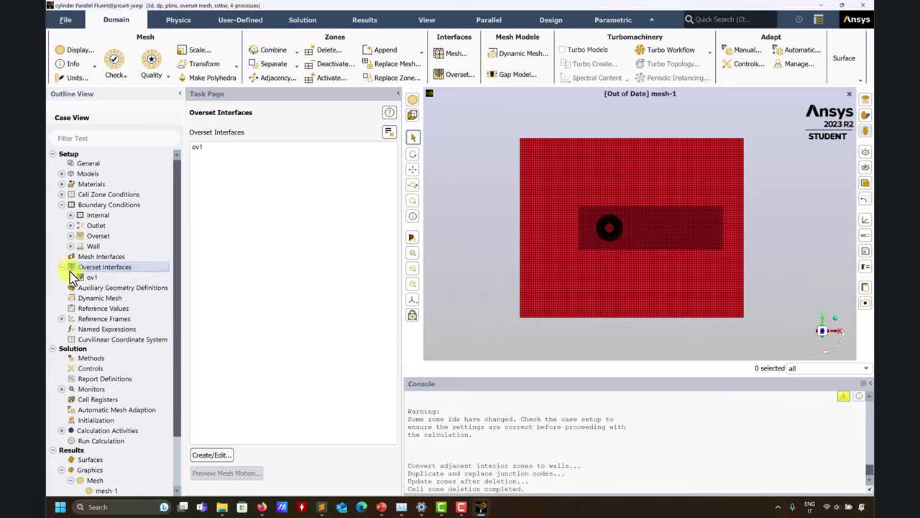
click(123, 266)
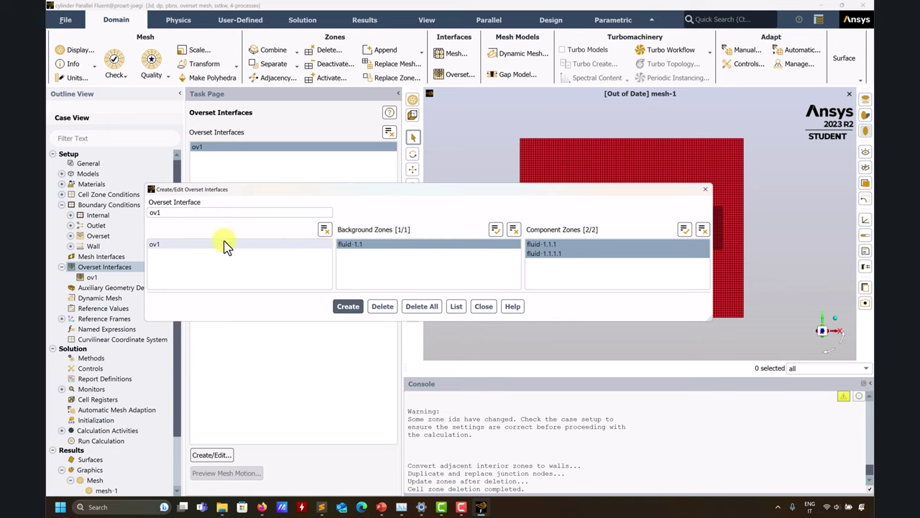
click(161, 214)
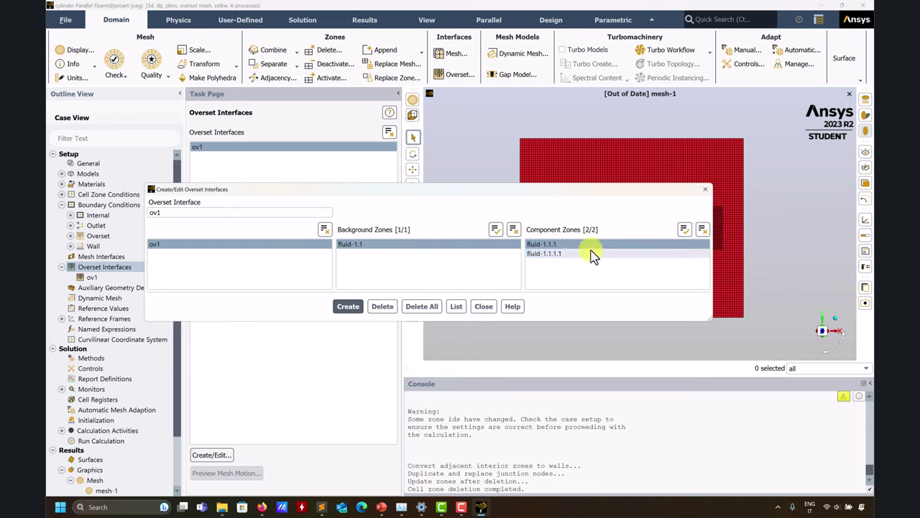
click(532, 258)
click(552, 258)
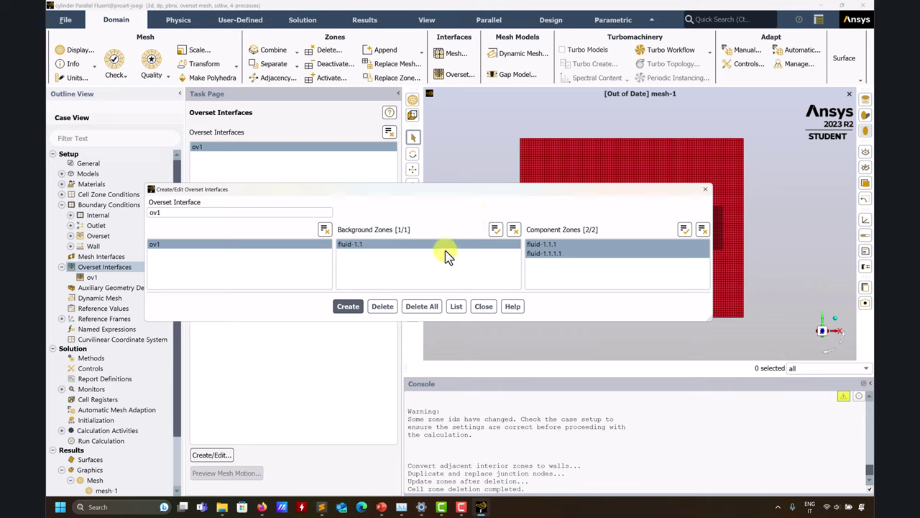
click(482, 306)
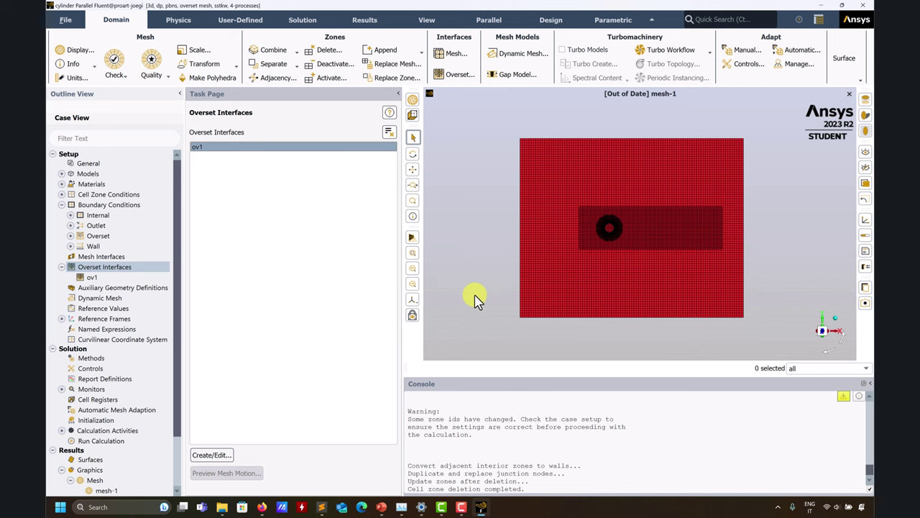
scroll(599, 227, up, 2)
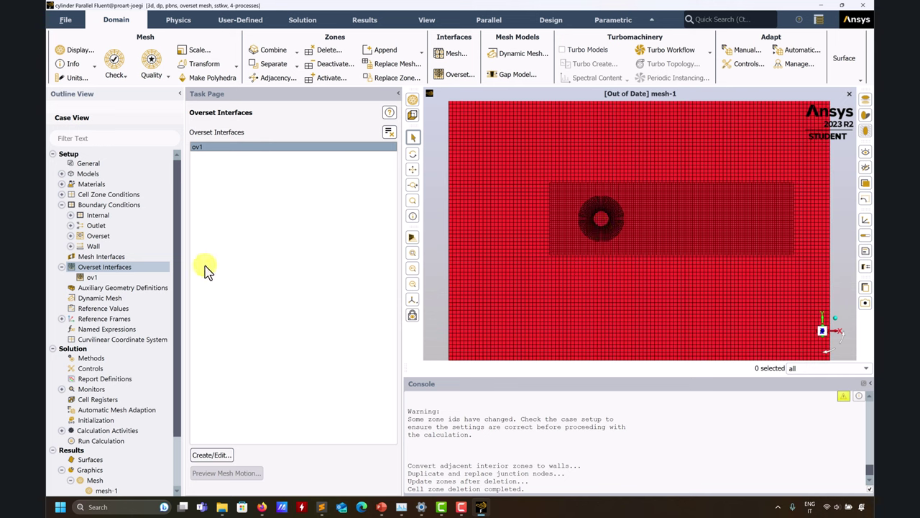
Initialize the solution with Standard Initialization and zero velocities
click(94, 421)
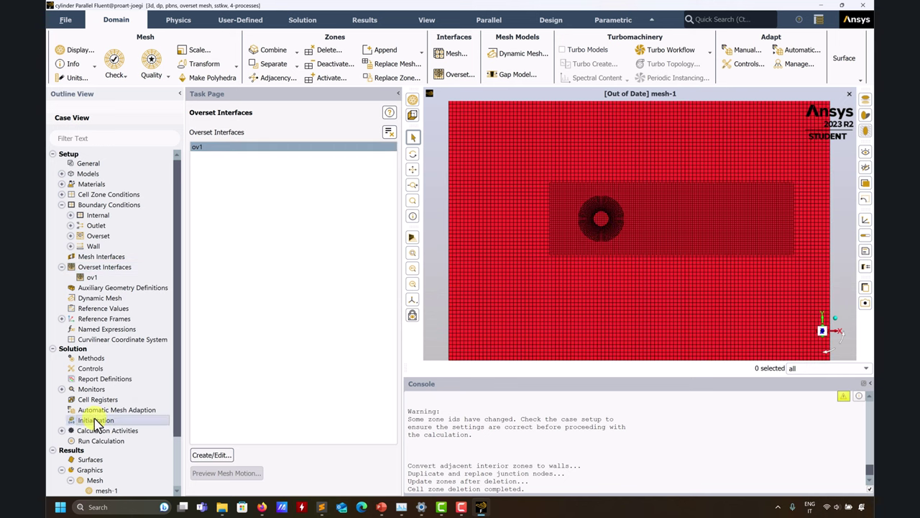
click(230, 150)
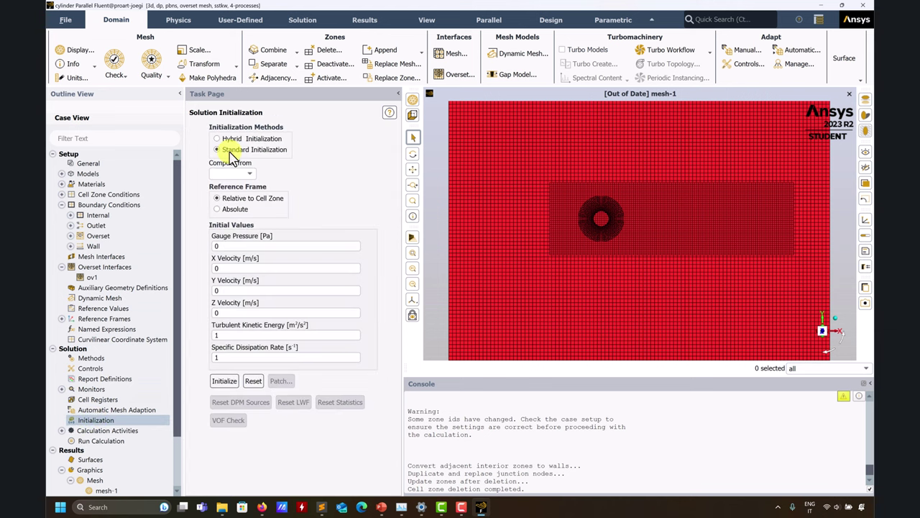
click(224, 381)
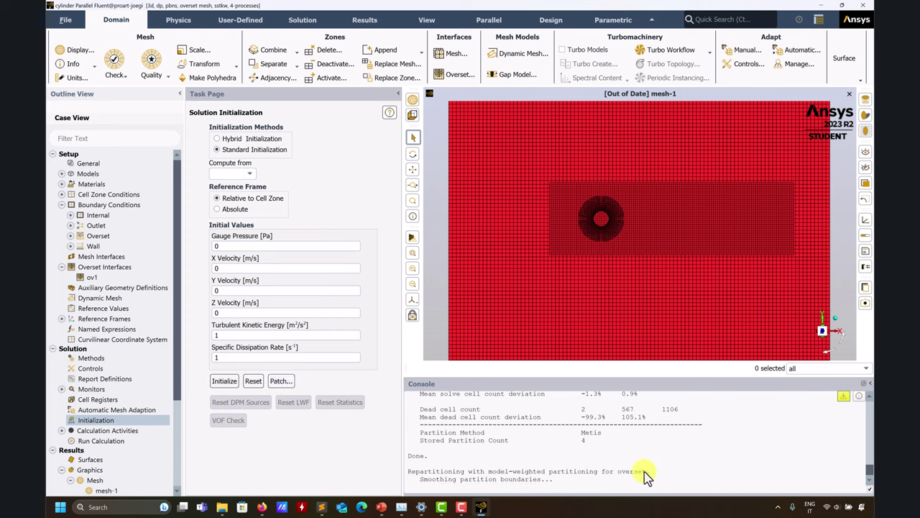
Open the display settings for mesh-1 under Graphics > Mesh
scroll(446, 456, up, 1)
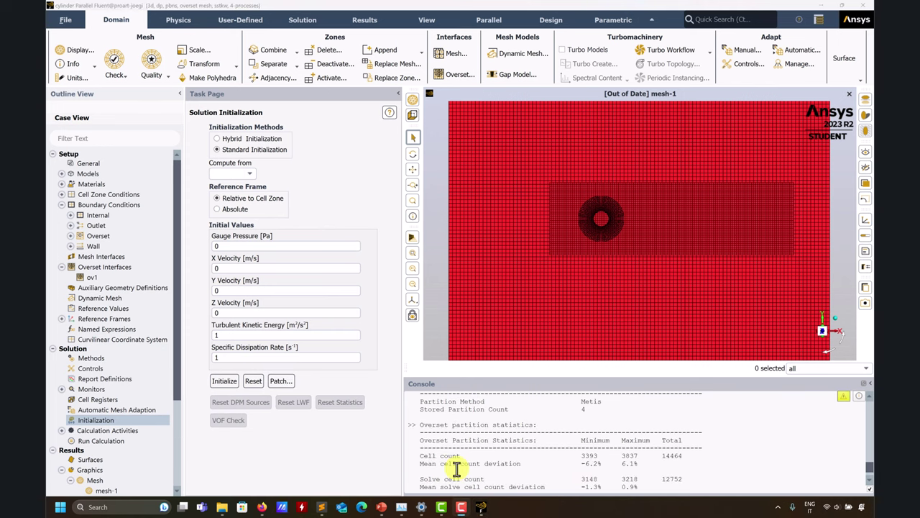
scroll(432, 406, down, 1)
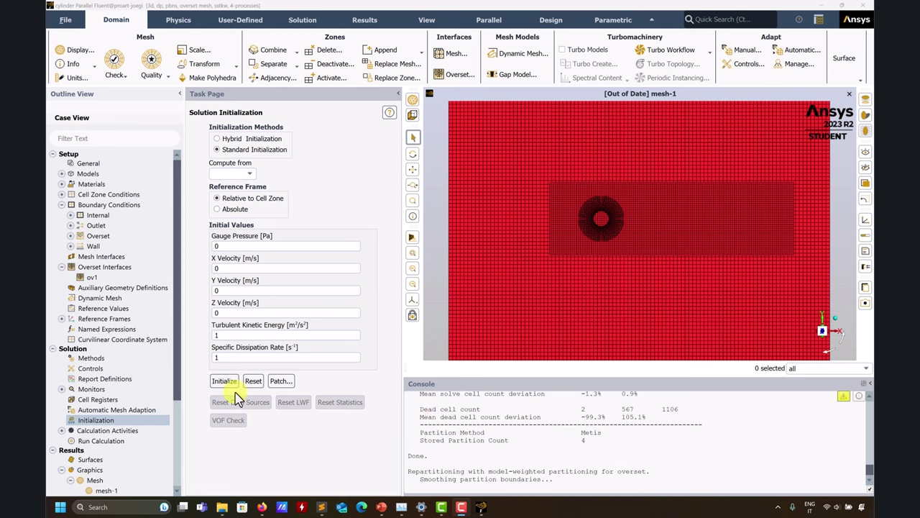
scroll(97, 440, down, 2)
double_click(108, 430)
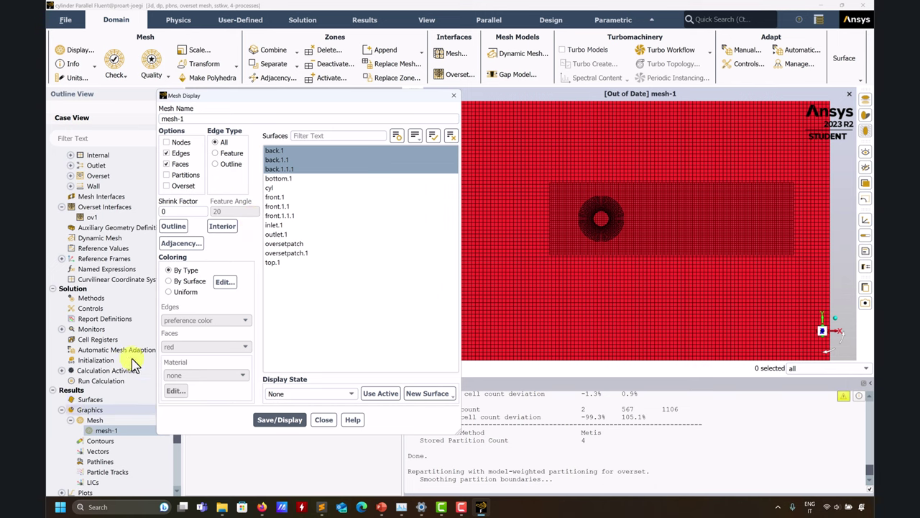
Enable Overset for mesh-1, redraw it, and zoom in on the hole around the cylinder
click(176, 188)
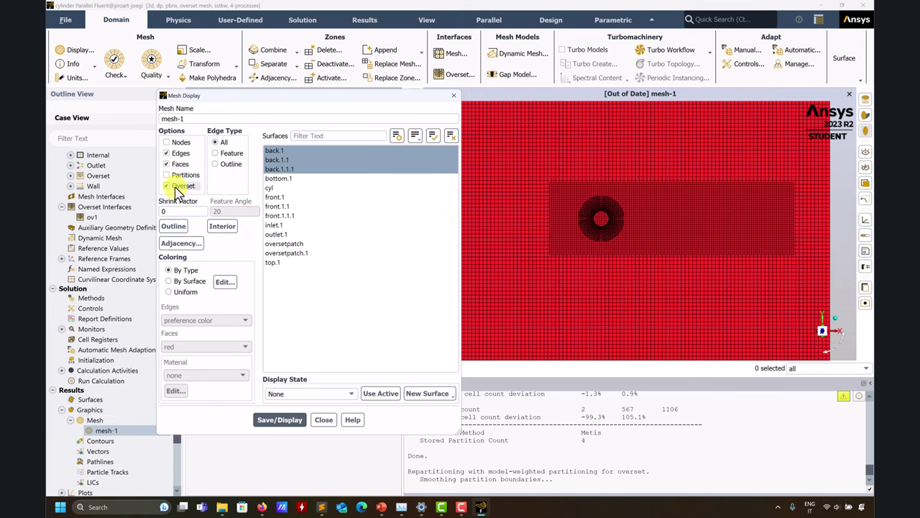
drag(362, 95, 304, 56)
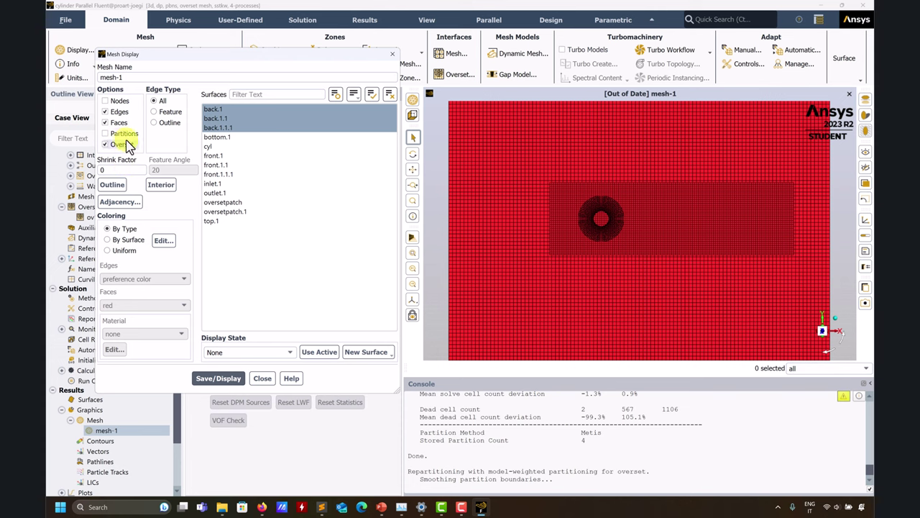
click(219, 378)
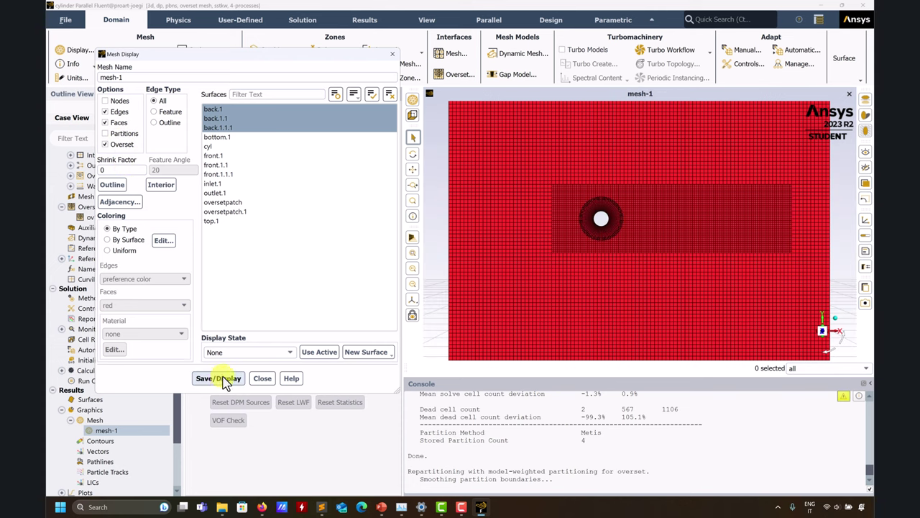
scroll(598, 202, up, 3)
scroll(598, 202, up, 2)
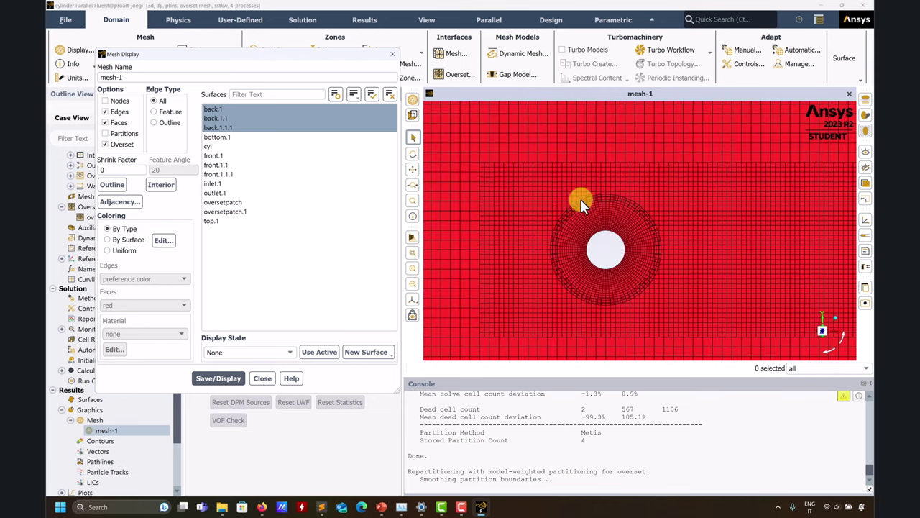
scroll(651, 268, down, 2)
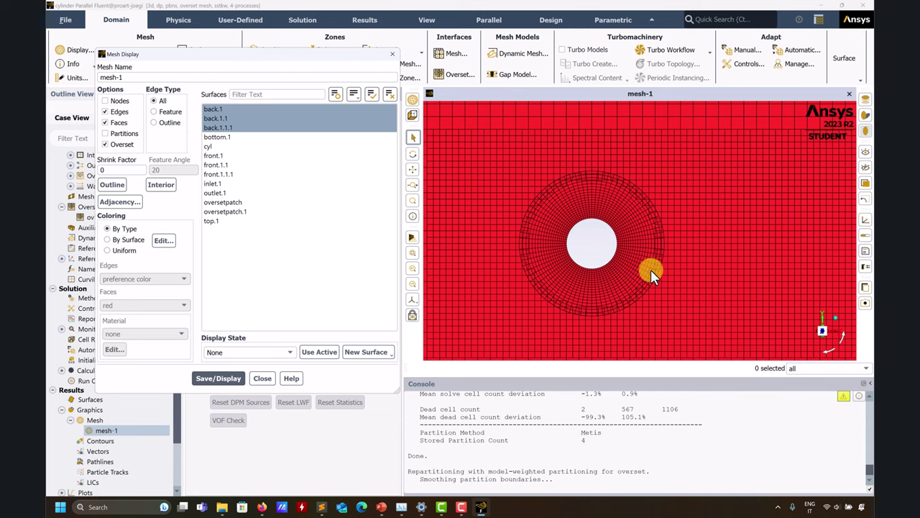
scroll(651, 270, down, 1)
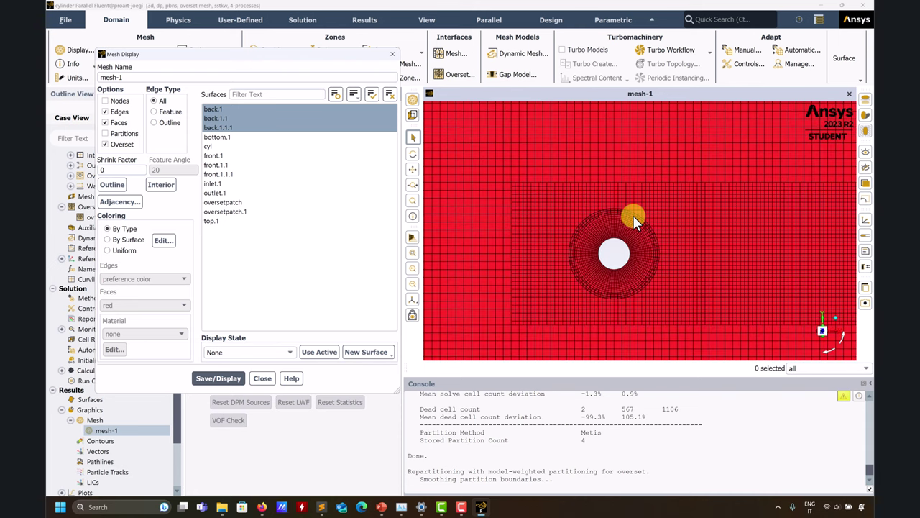
scroll(635, 214, up, 2)
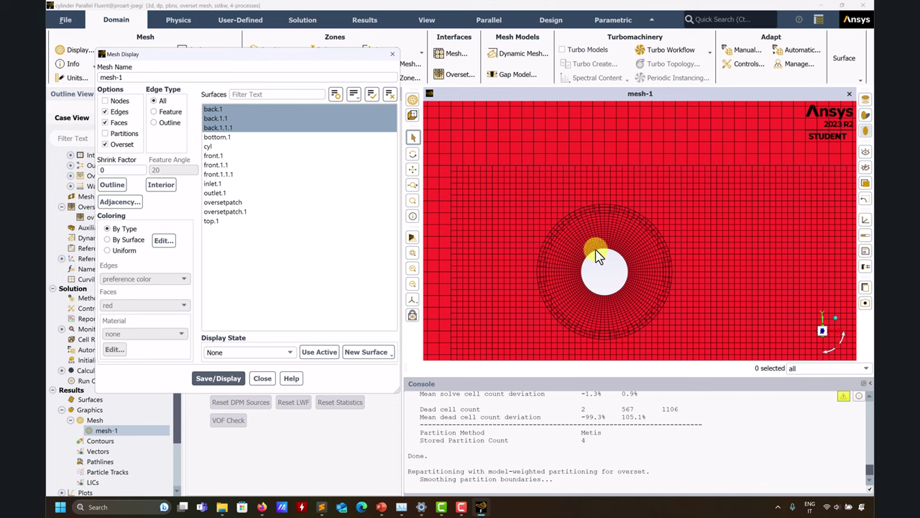
click(262, 380)
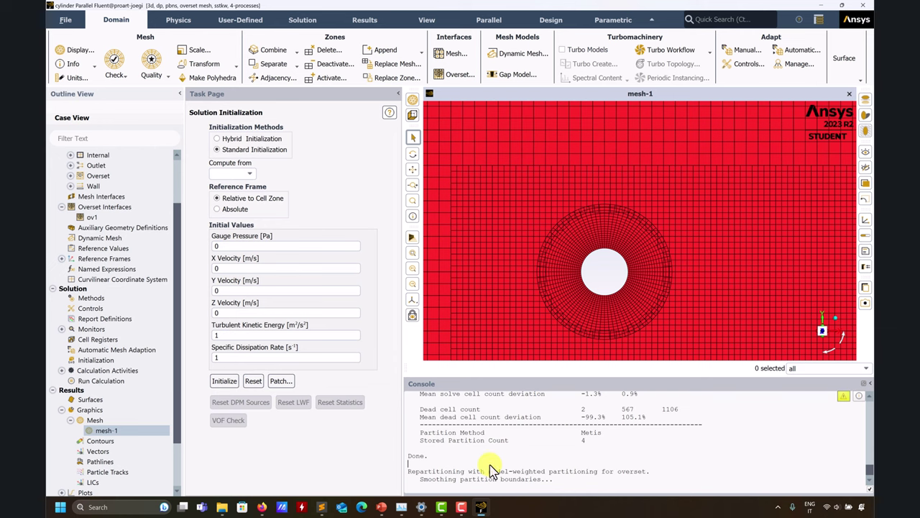
Expand Cell Zone Conditions > Fluid to reveal the three fluid zones
scroll(119, 246, up, 2)
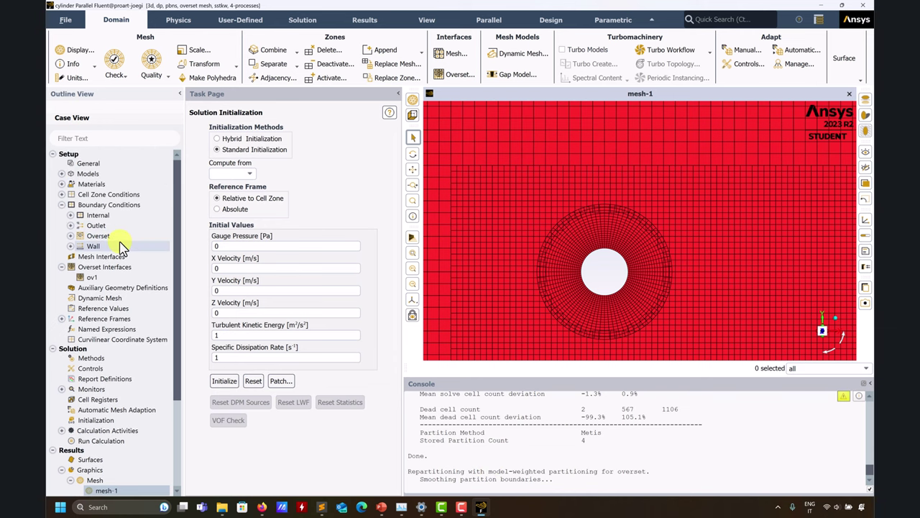
click(62, 195)
click(71, 205)
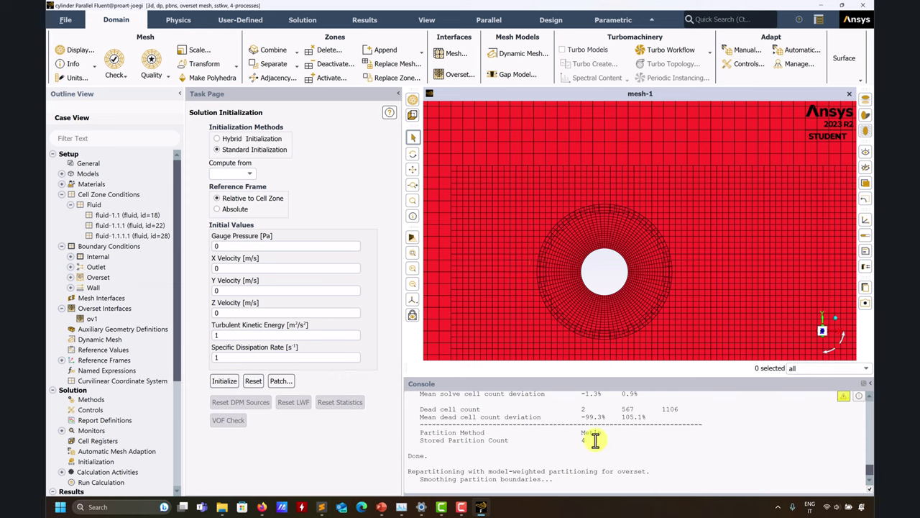
Zoom over the domain and list the console's top-level text commands
click(632, 278)
middle_drag(638, 279, 591, 237)
click(562, 457)
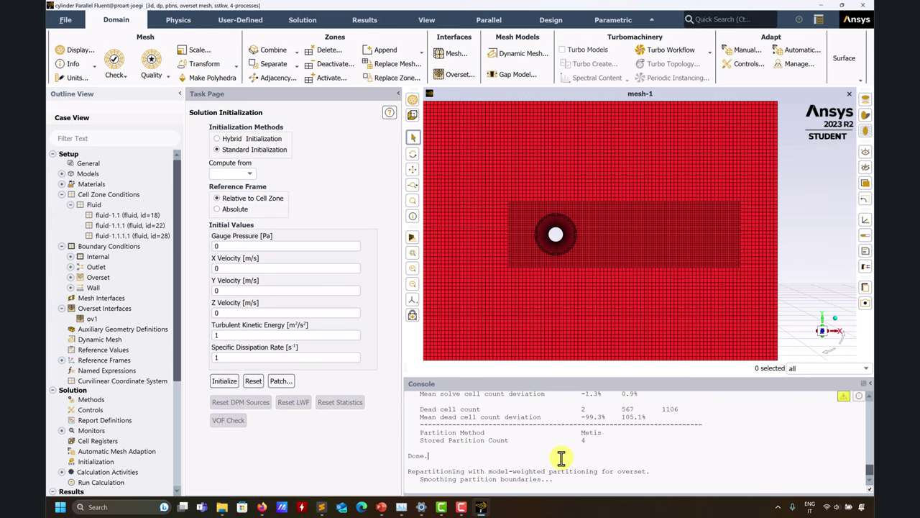
middle_drag(532, 286, 551, 248)
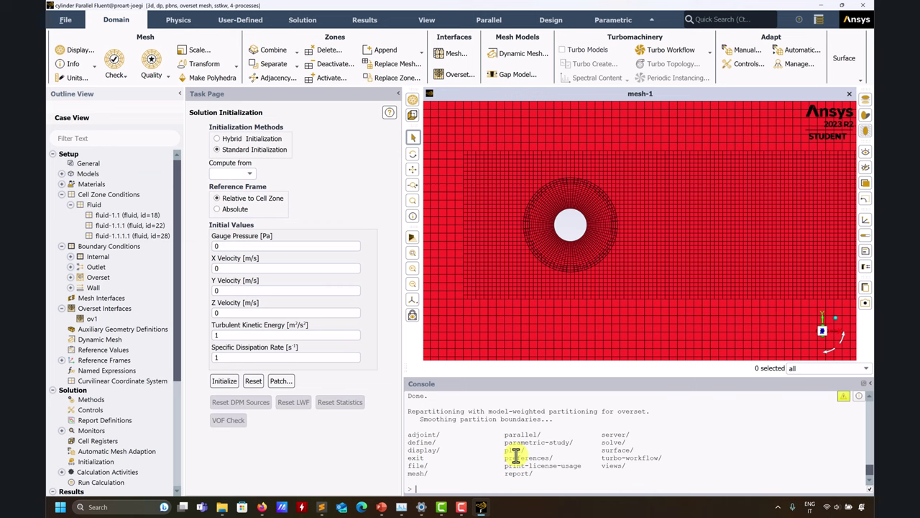
Navigate the console to define/overset-interfaces/options and list its commands
text(defin)
key(Return)
key(Return)
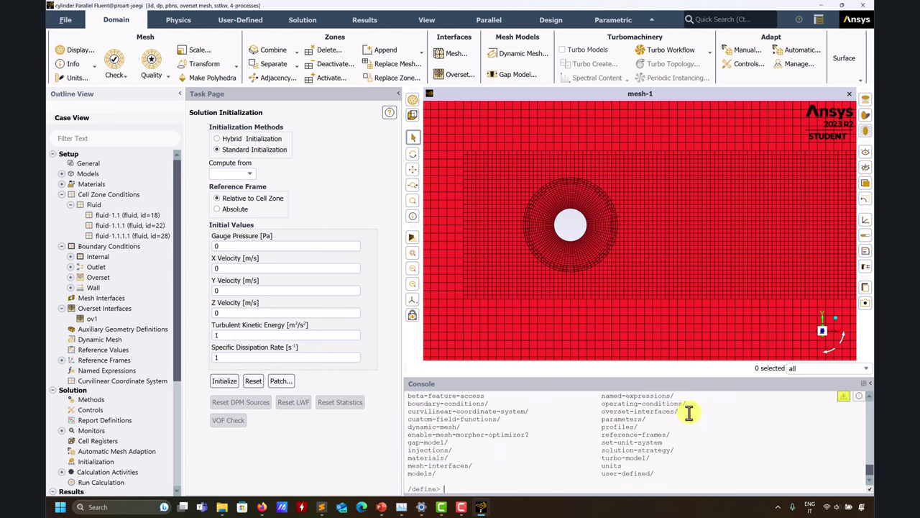
drag(690, 411, 600, 410)
text(overse)
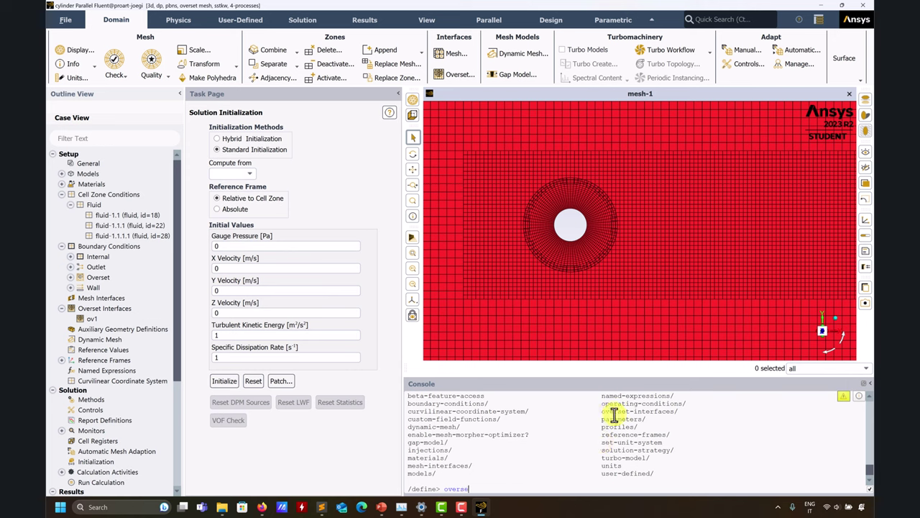
key(Return)
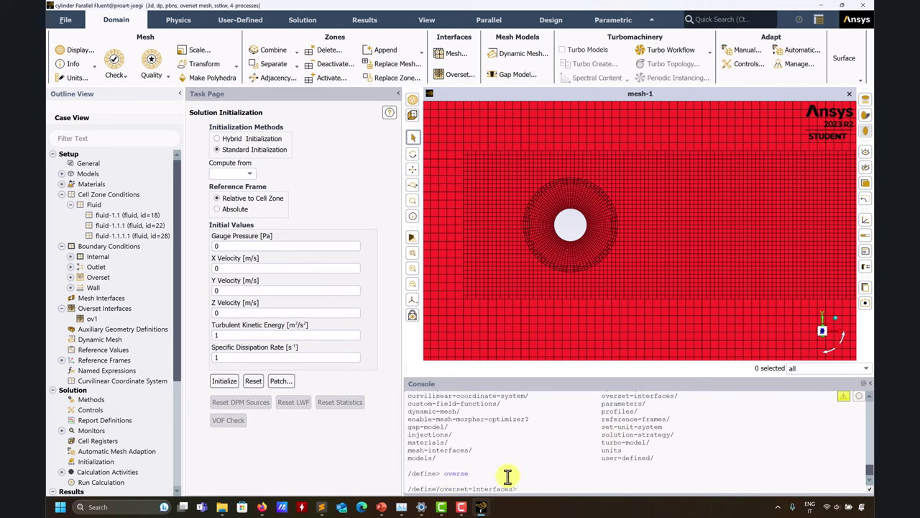
key(Return)
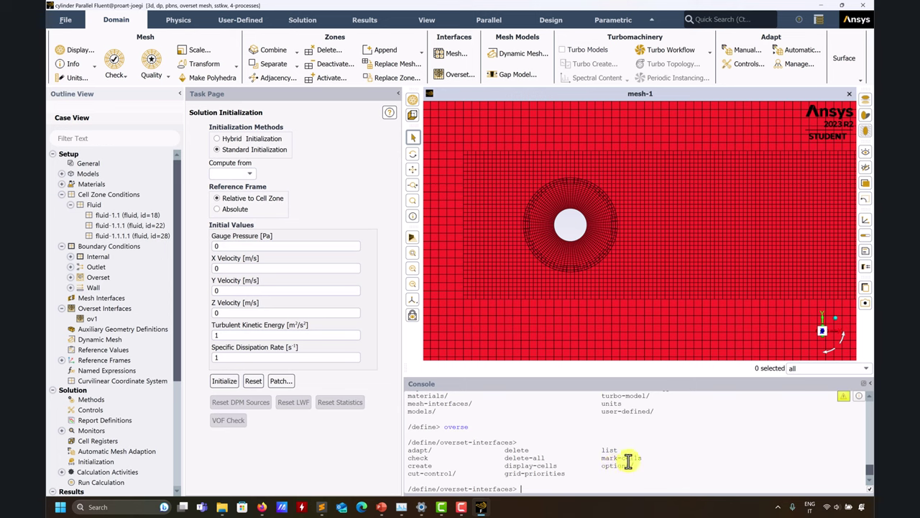
text(options)
key(Return)
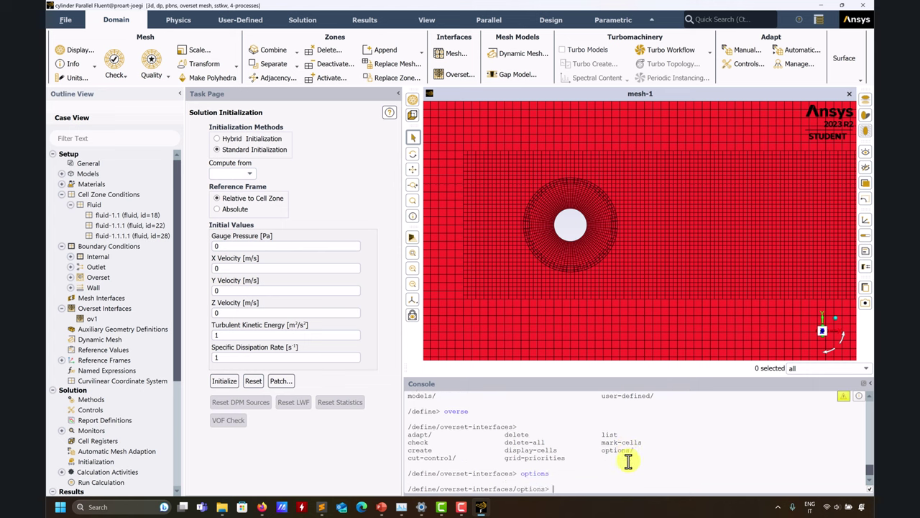
key(Return)
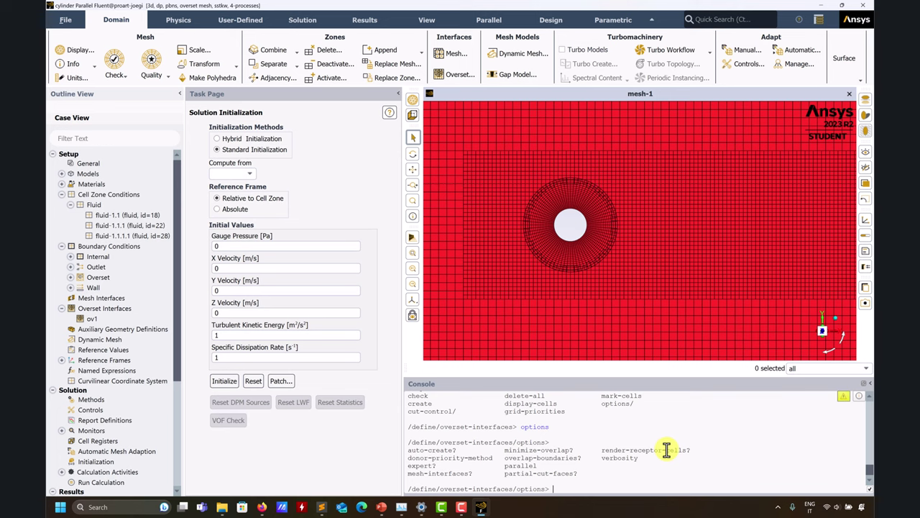
Turn overlap minimization off by answering no to minimize-overlap
text(mini)
key(Return)
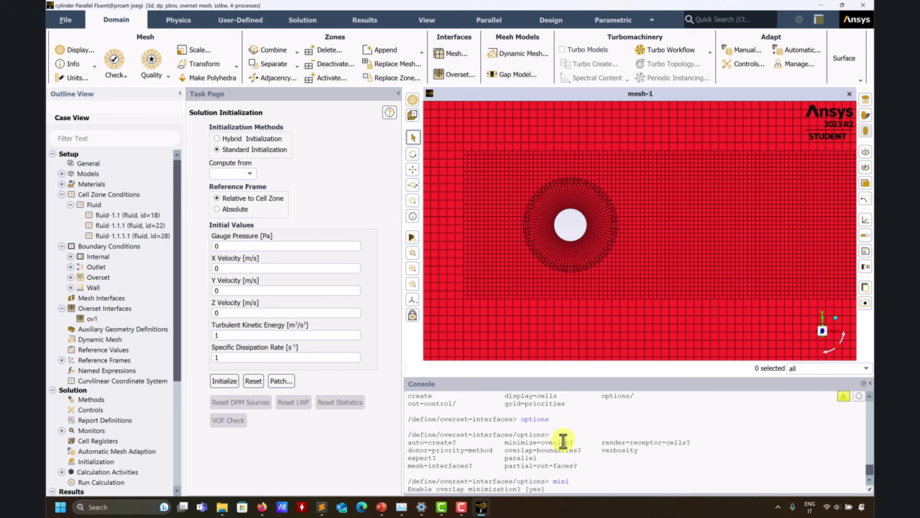
text(no)
key(Return)
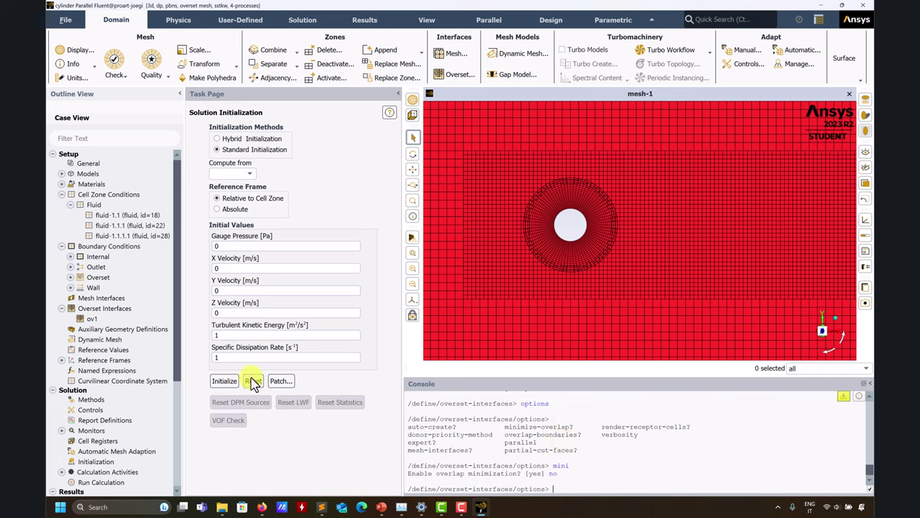
Reinitialize the solution and redraw mesh-1 showing the overset hole around the cylinder
scroll(93, 460, down, 5)
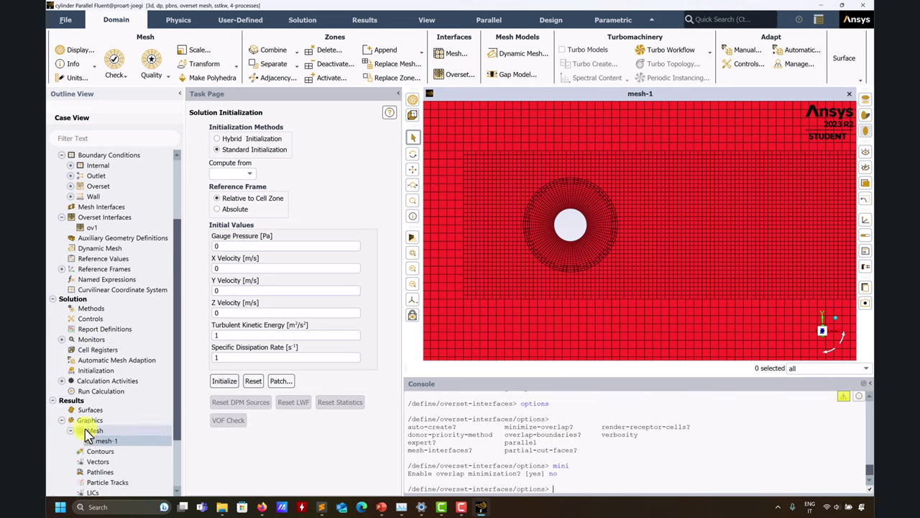
double_click(103, 378)
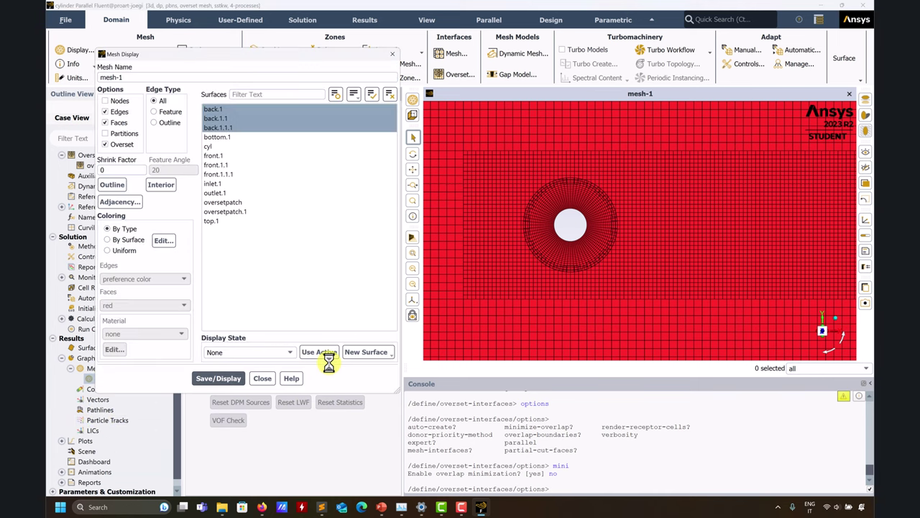
click(235, 379)
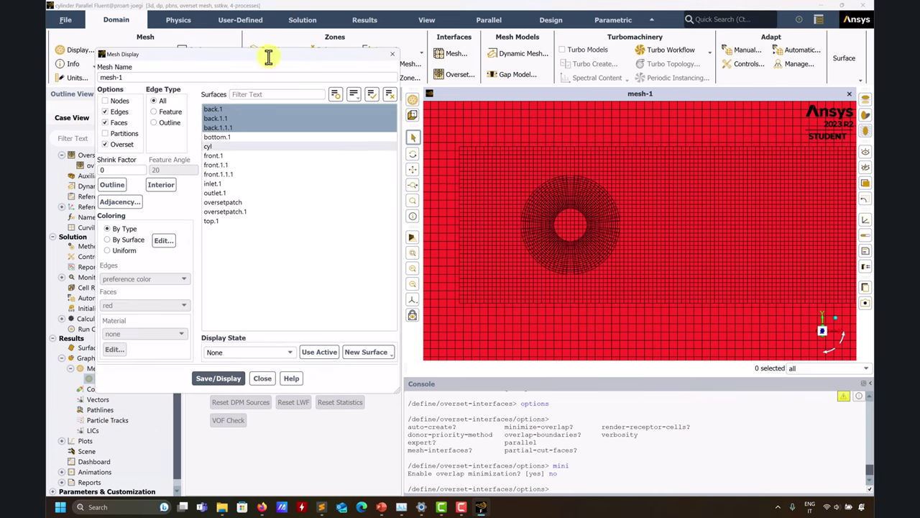
drag(264, 56, 303, 41)
click(223, 380)
click(504, 273)
click(209, 364)
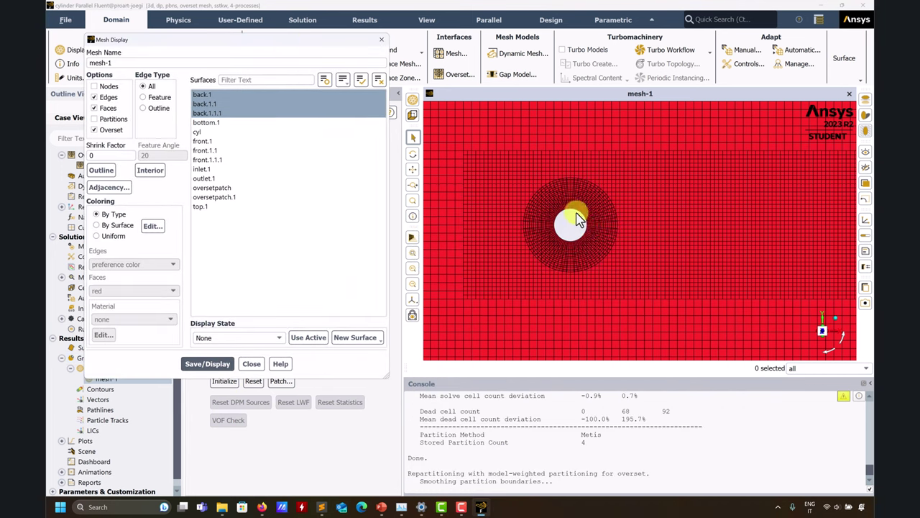
scroll(572, 208, up, 5)
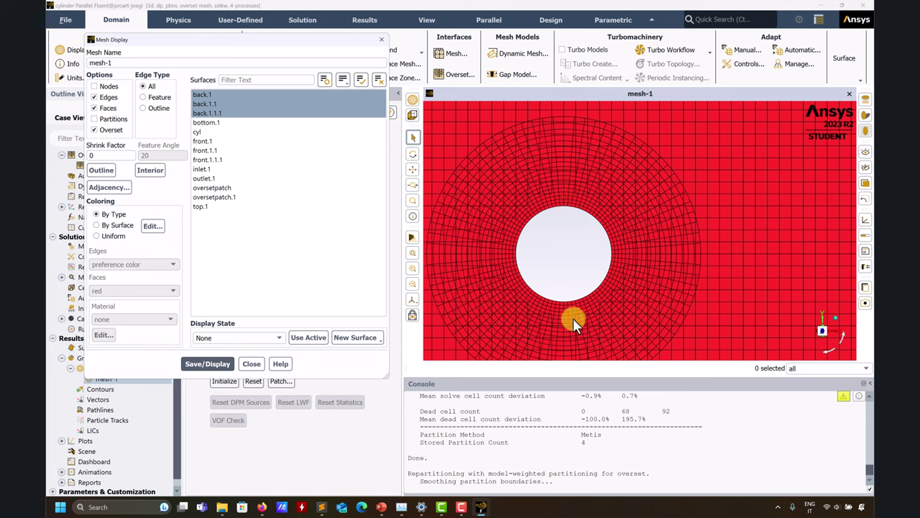
Switch overlap minimization back on by answering yes, then reinitialize
click(503, 464)
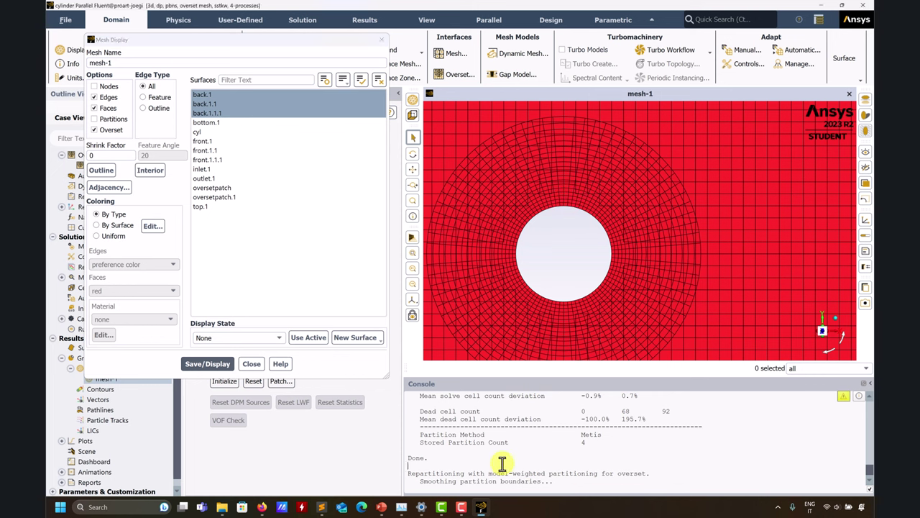
key(Return)
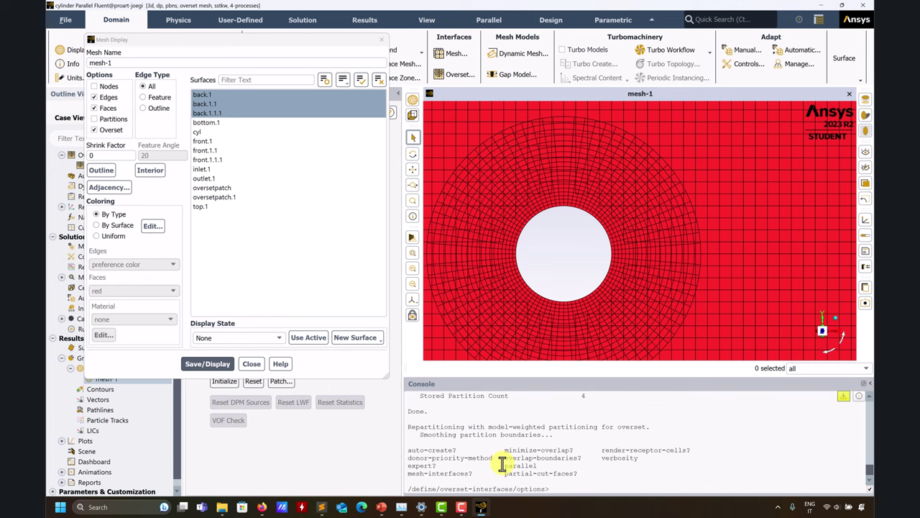
text(mini)
key(Return)
text(yes)
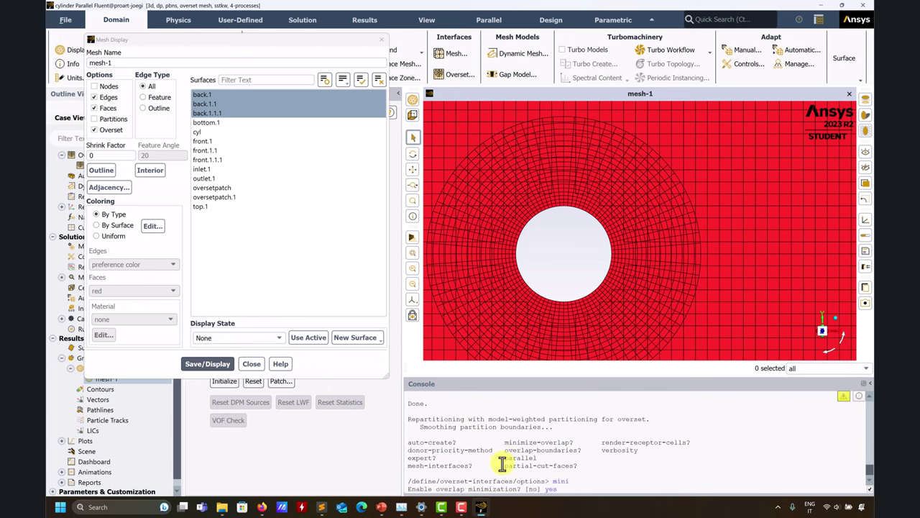
key(Return)
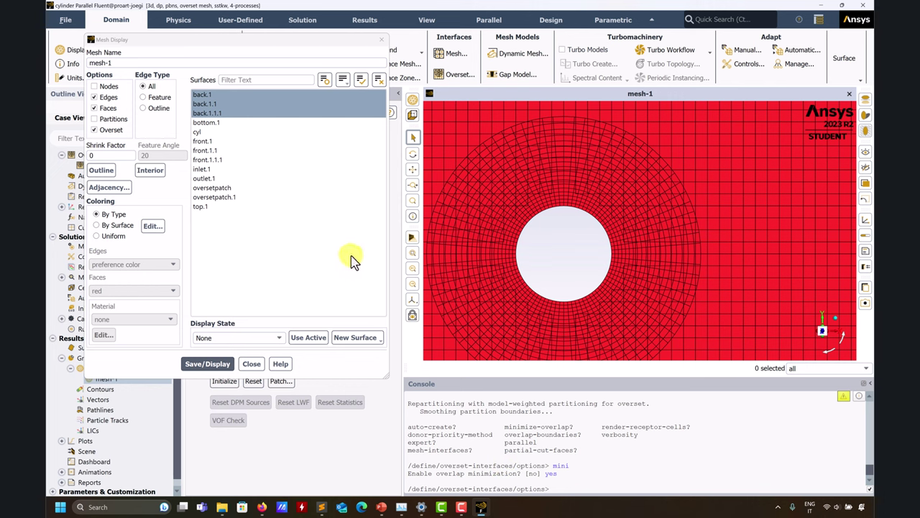
click(223, 381)
Confirm initialization and redraw the mesh with the overset hole cut
click(504, 270)
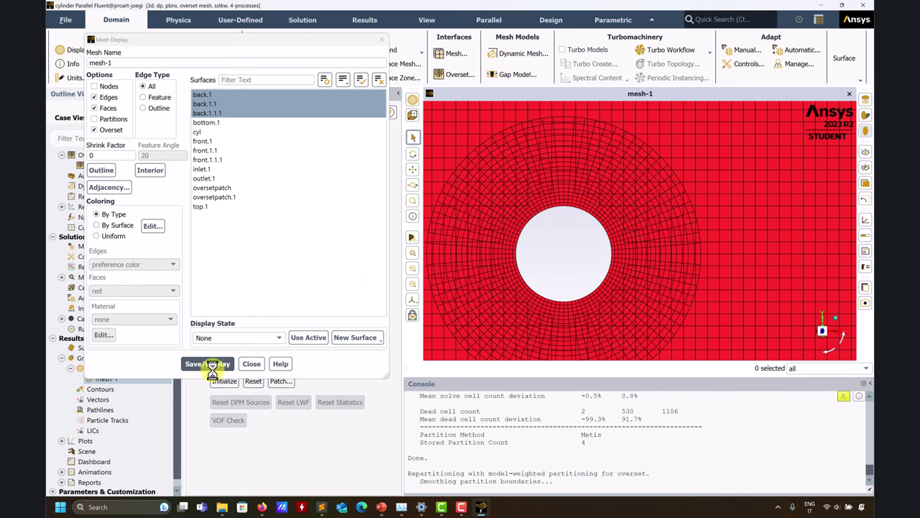
click(206, 364)
scroll(632, 247, down, 3)
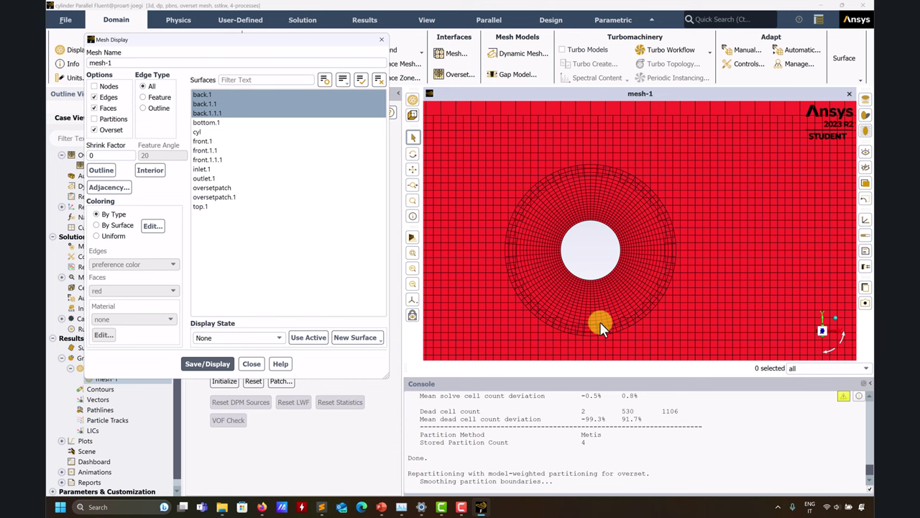
scroll(650, 216, down, 2)
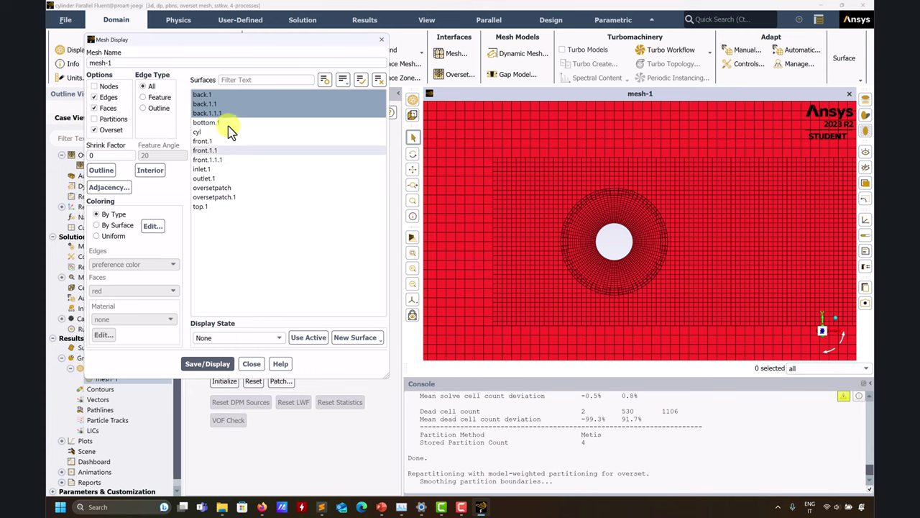
click(206, 363)
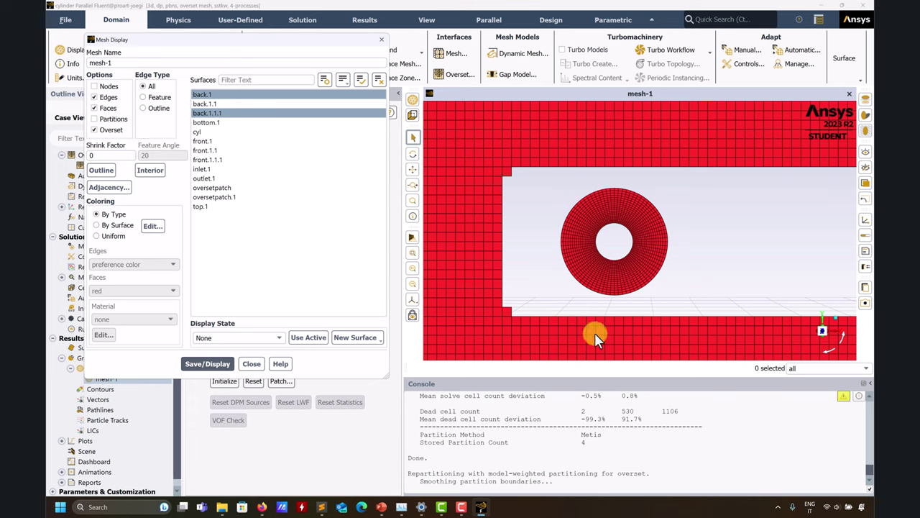
Disable overlap minimization (answer no), reinitialize and redraw the mesh
click(529, 486)
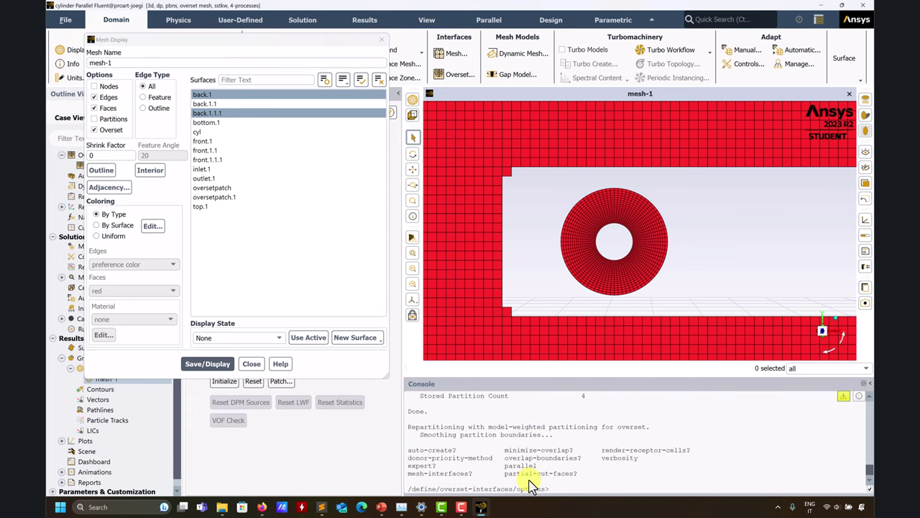
text(mini)
key(Return)
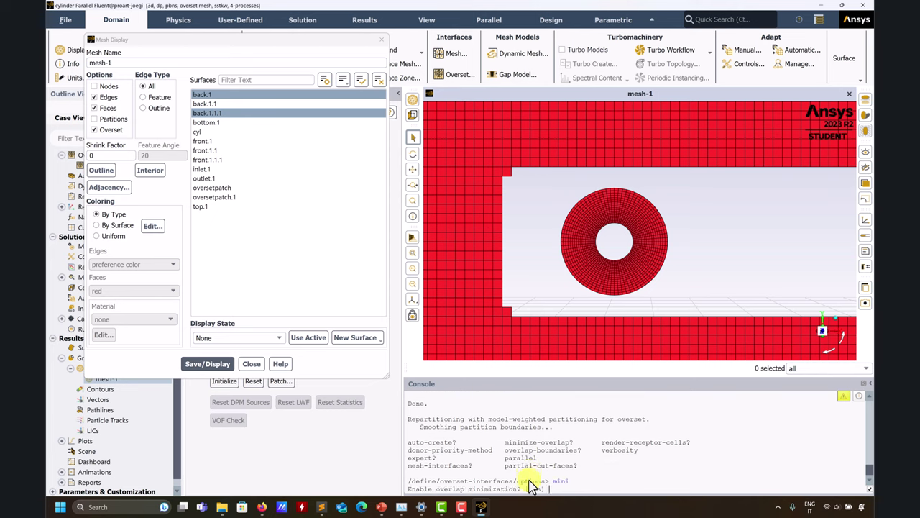
text(no)
key(Return)
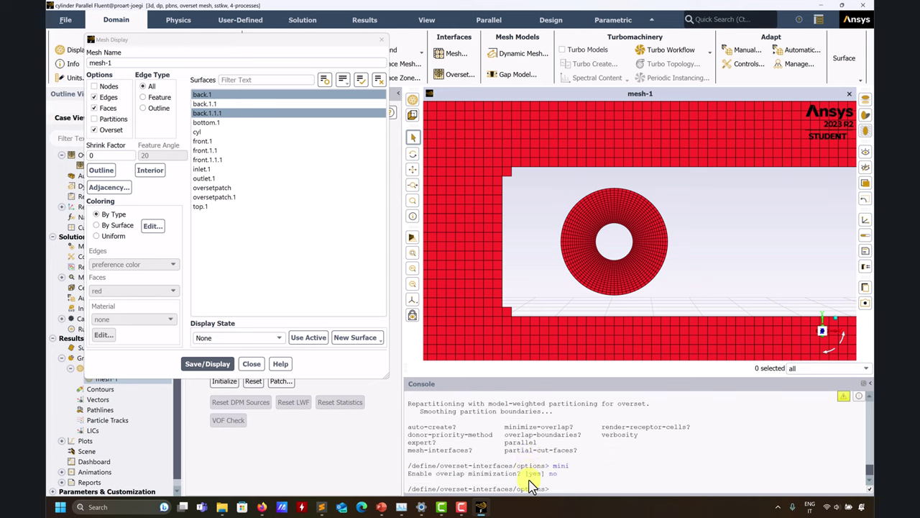
click(224, 381)
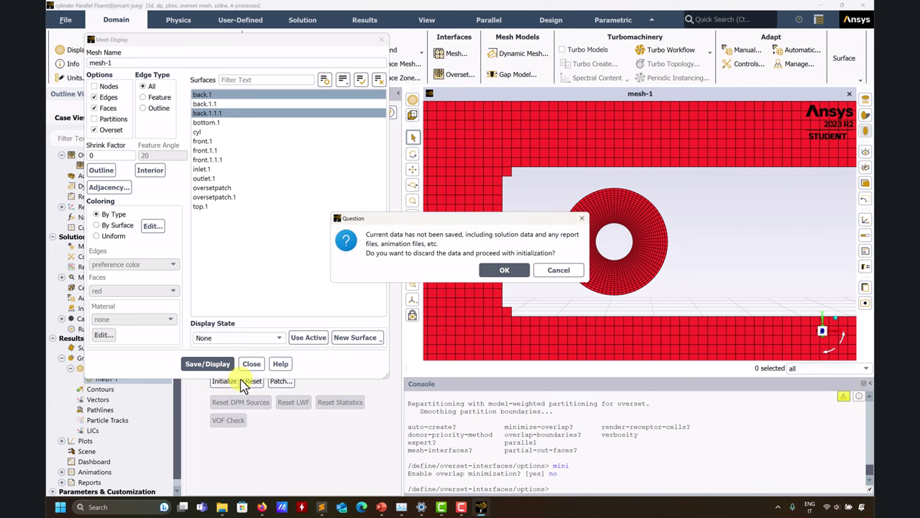
click(505, 269)
click(207, 364)
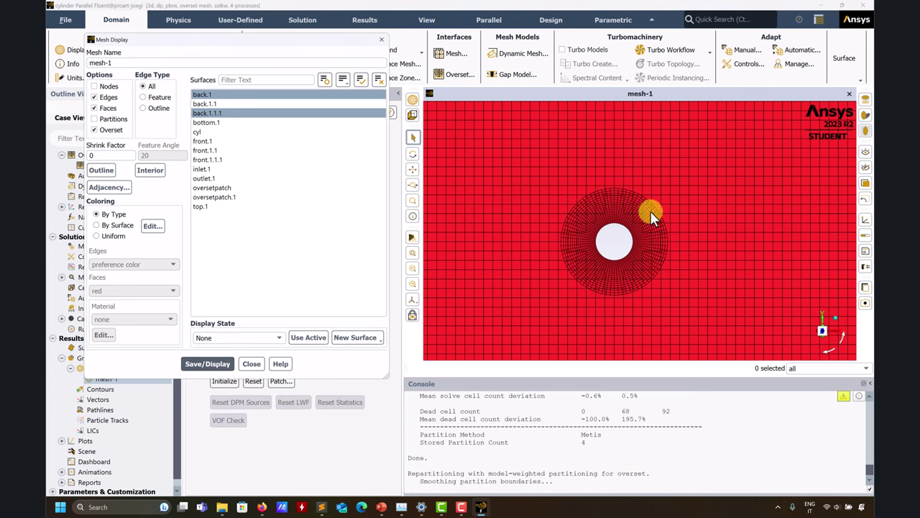
Add back.1.1 to the displayed surfaces and redraw, giving dead cells 0, 68 and 92
scroll(645, 223, up, 2)
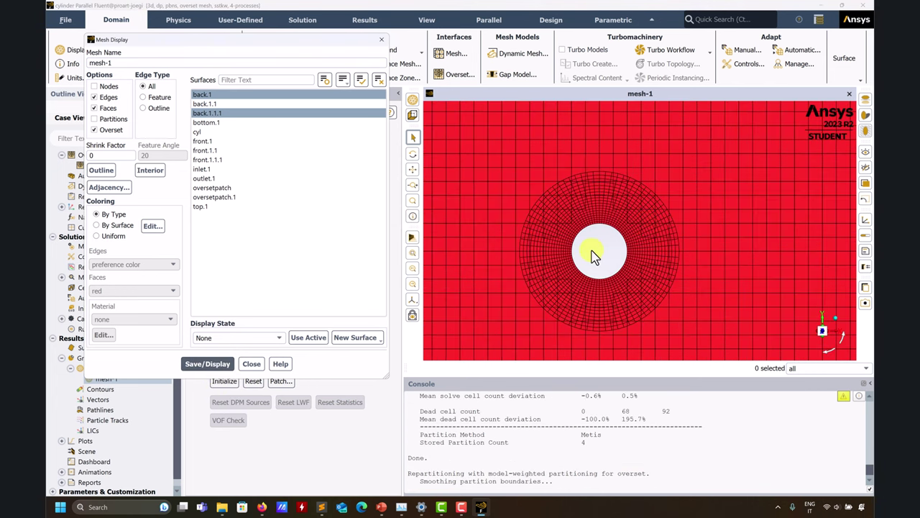
scroll(593, 256, down, 2)
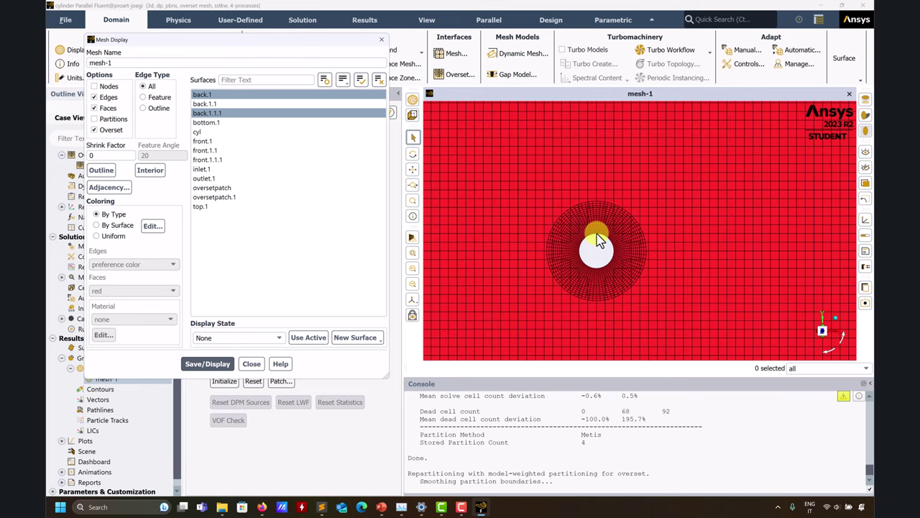
scroll(611, 238, up, 2)
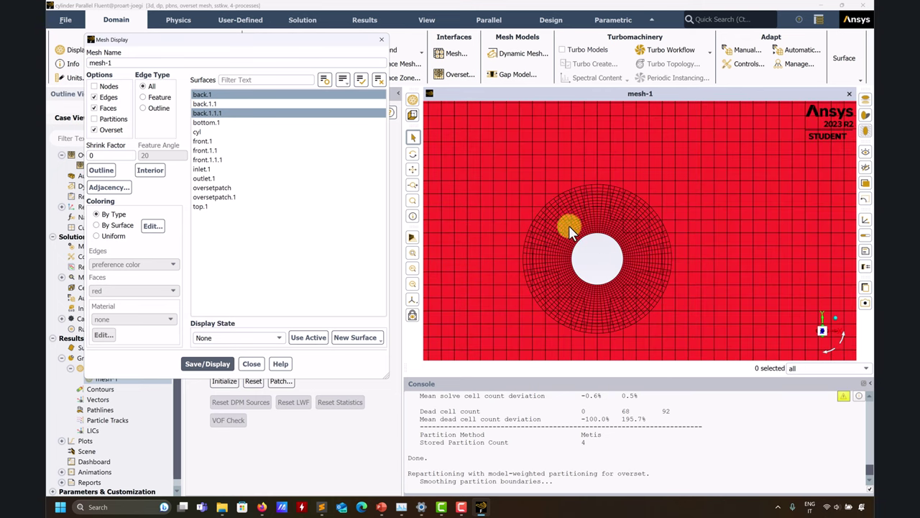
scroll(615, 241, down, 2)
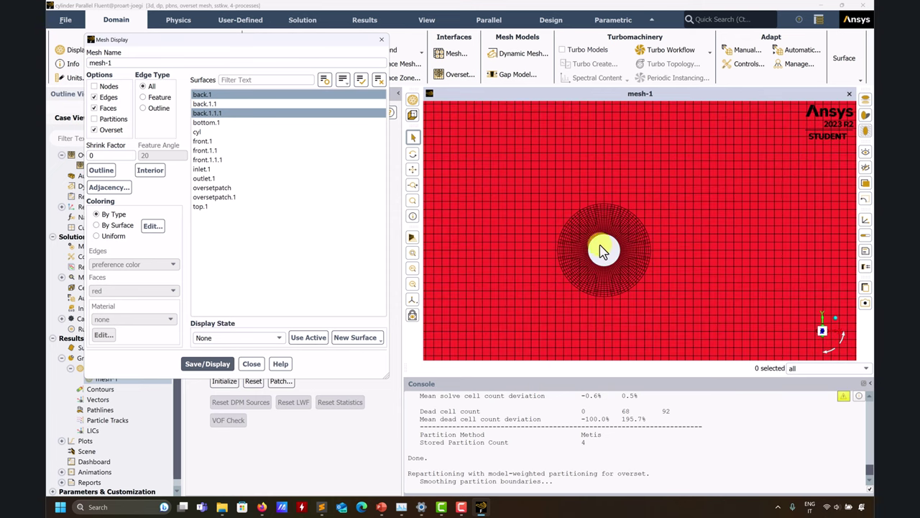
click(205, 104)
click(207, 363)
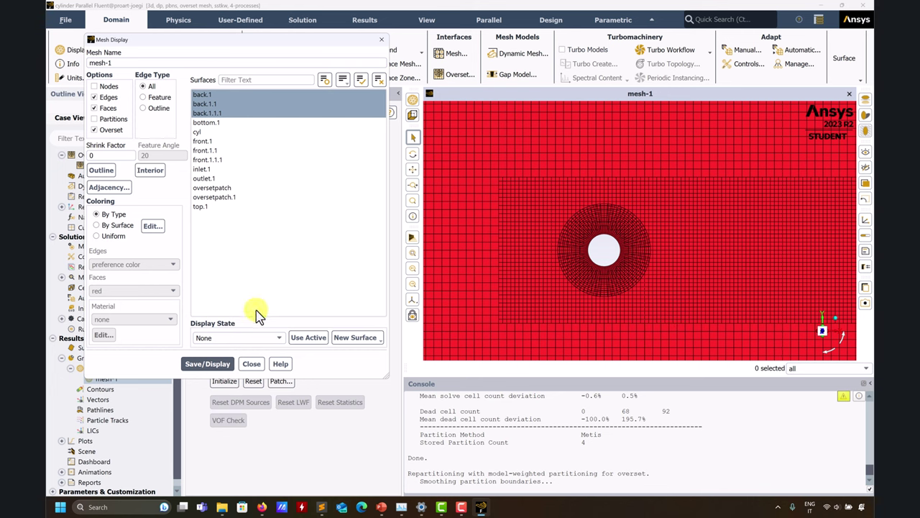
click(446, 451)
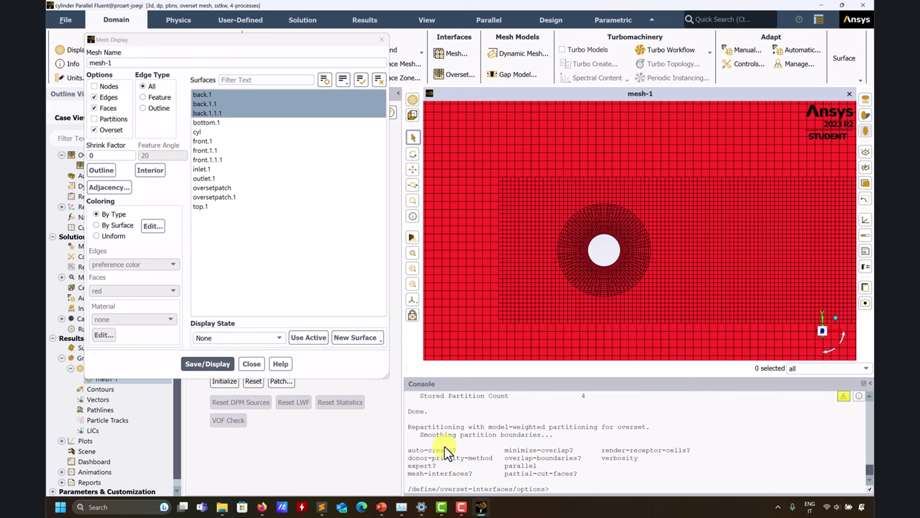
Re-enable overlap minimization (answer yes), reinitialize and redraw the mesh
text(mini)
key(Return)
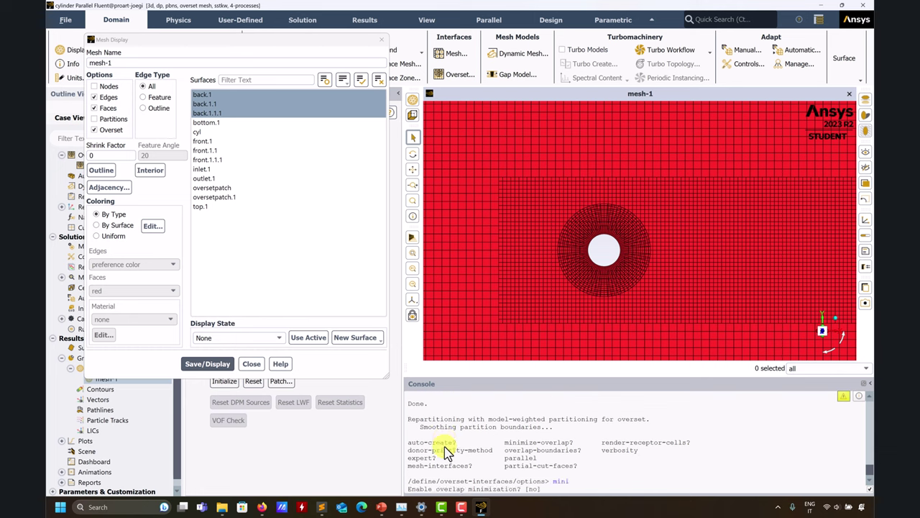
text(yes)
key(Return)
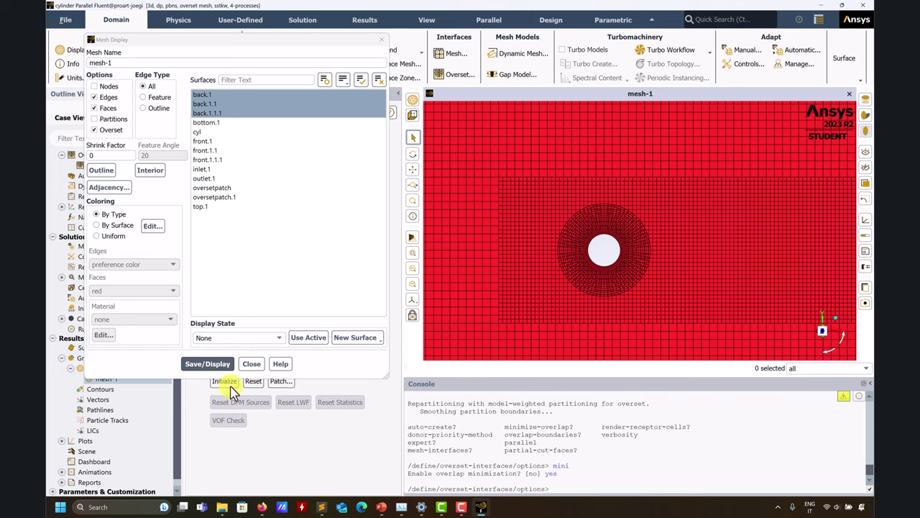
click(229, 383)
click(484, 271)
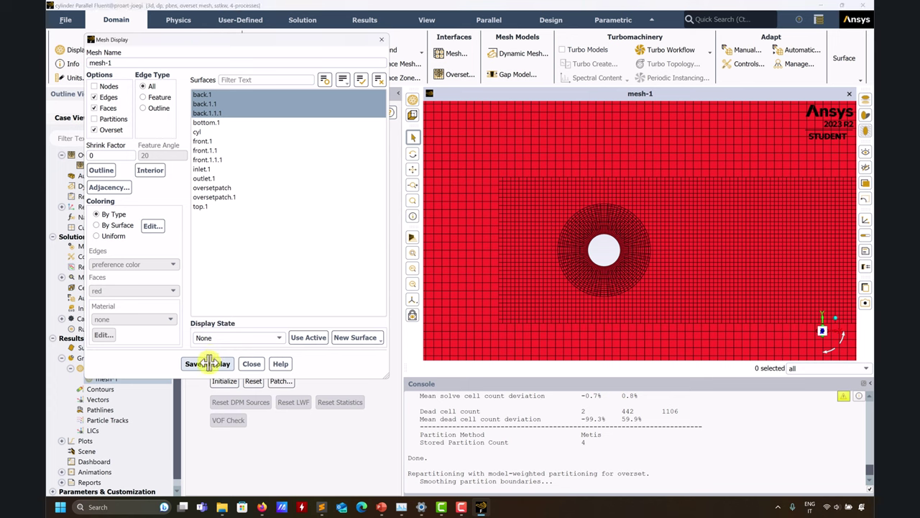
click(207, 363)
Redraw without back.1.1 and pan to show the cut hole around the ring
click(205, 103)
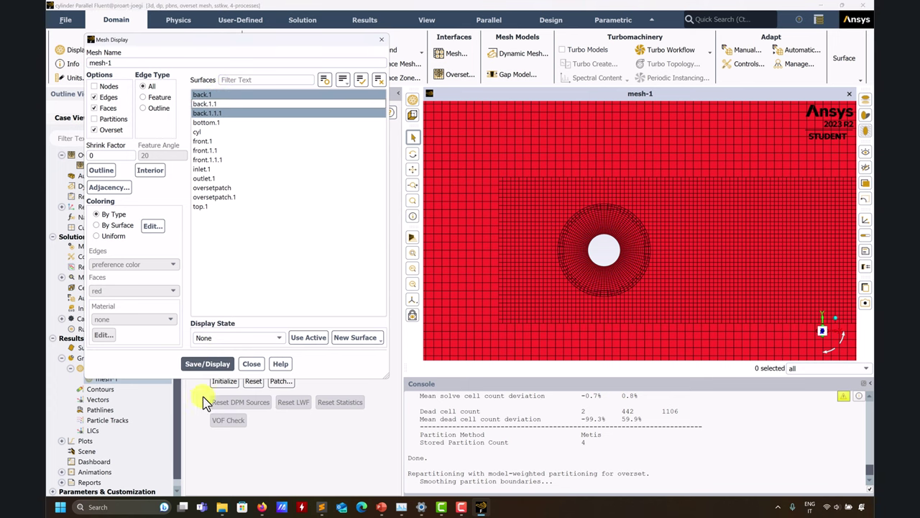
click(208, 363)
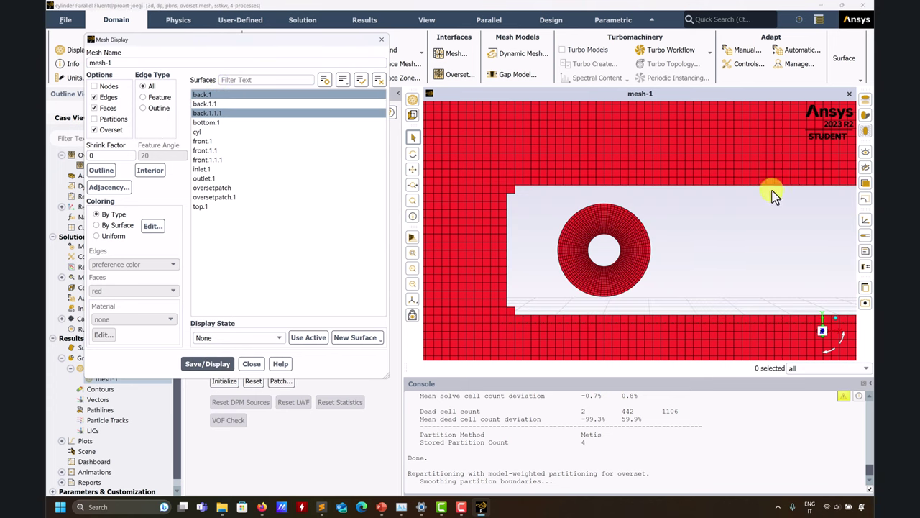
scroll(775, 195, up, 1)
scroll(764, 234, down, 3)
scroll(717, 259, down, 1)
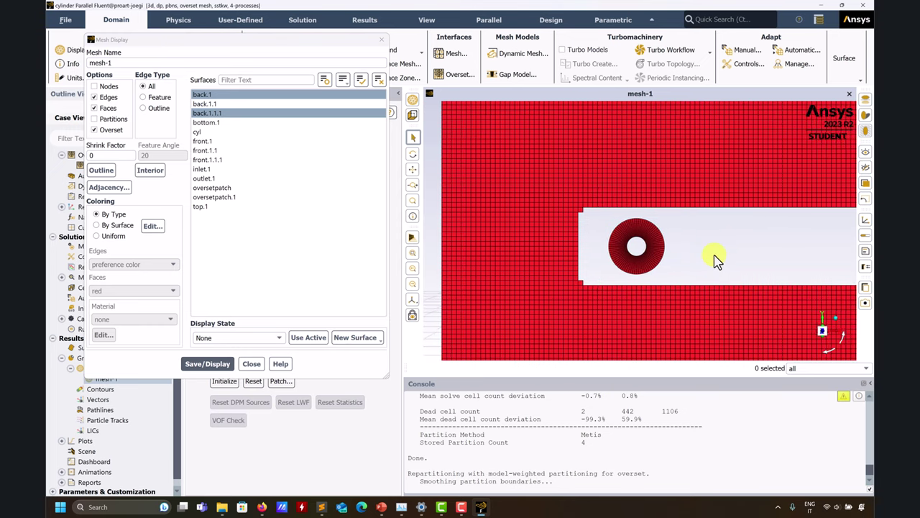
middle_drag(717, 259, 652, 256)
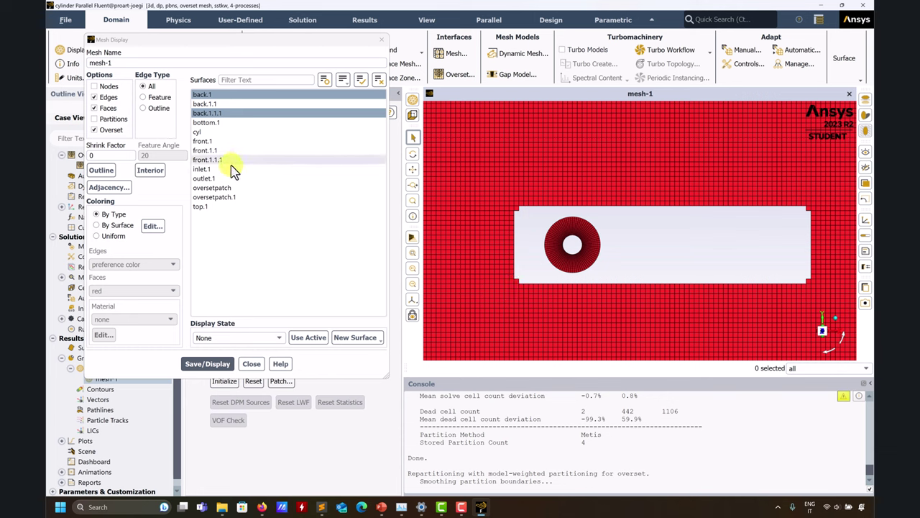
Also display oversetpatch and oversetpatch.1 in an oblique 3-D view with overset display off
click(216, 188)
click(223, 197)
click(207, 364)
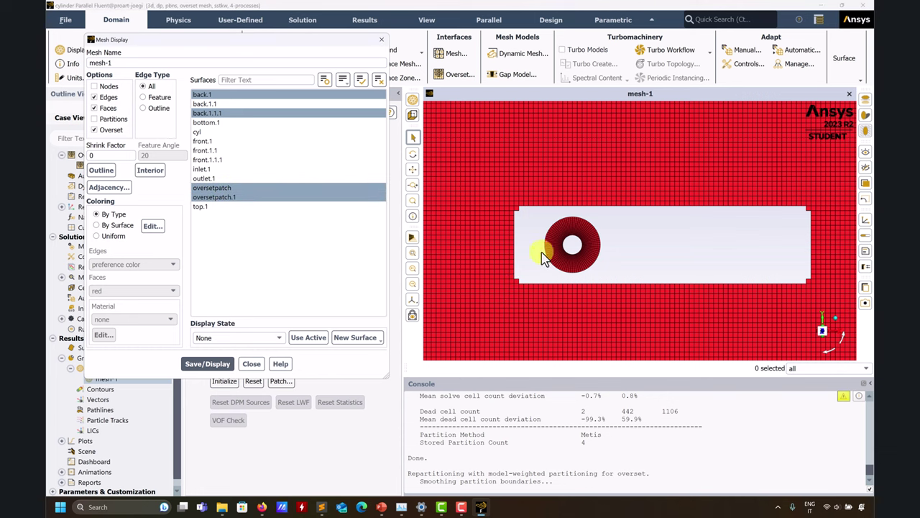
drag(544, 259, 559, 240)
scroll(503, 239, up, 5)
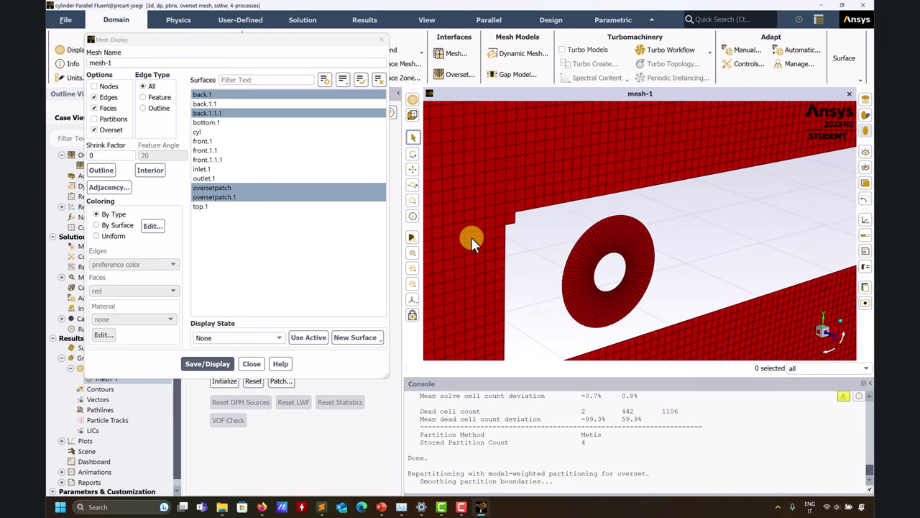
click(216, 363)
scroll(520, 232, up, 2)
click(94, 130)
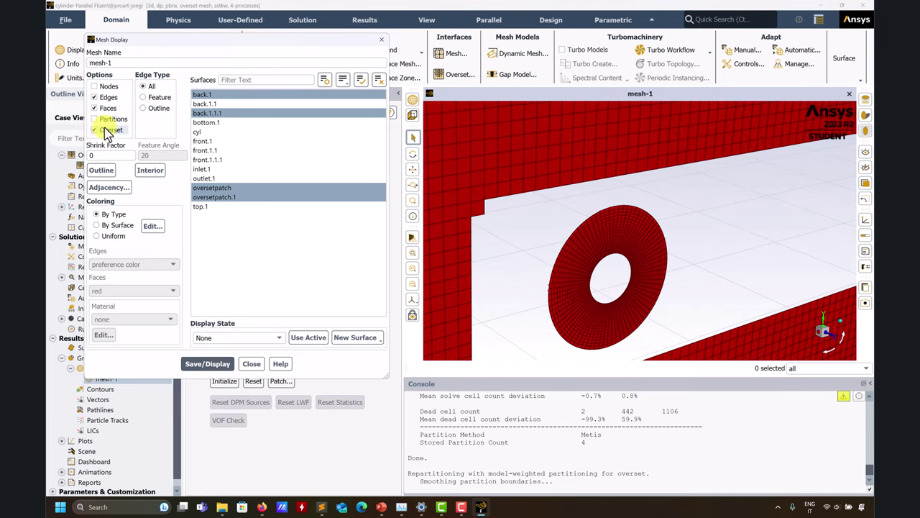
click(210, 364)
Rotate around the washer and redraw with overset display back on
drag(532, 246, 483, 197)
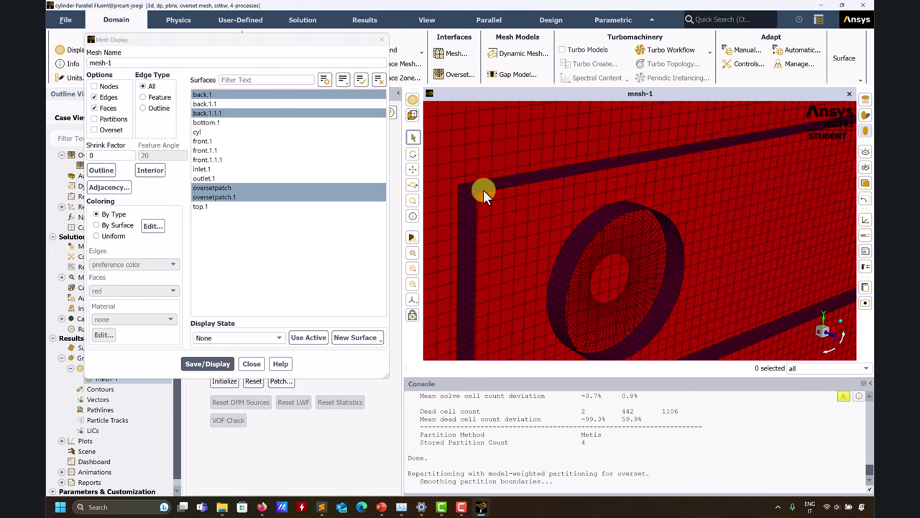
drag(559, 216, 461, 208)
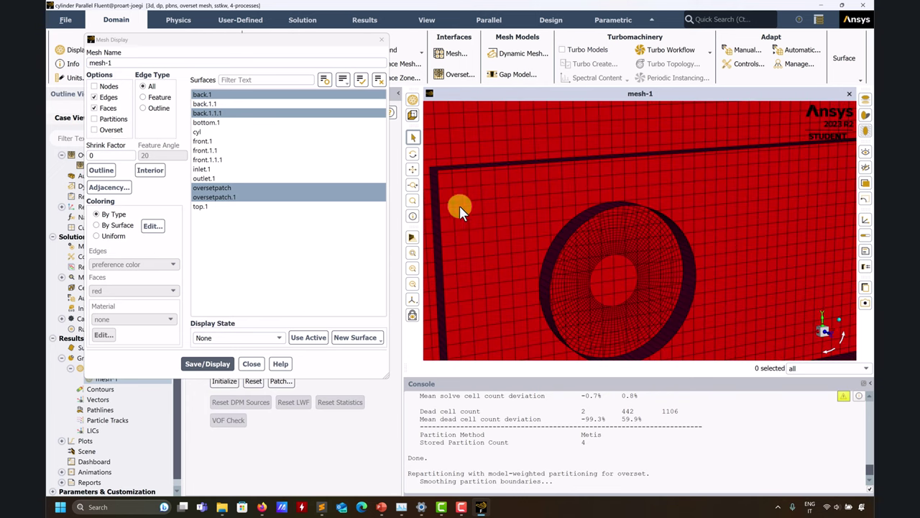
click(120, 129)
click(206, 362)
drag(489, 237, 551, 261)
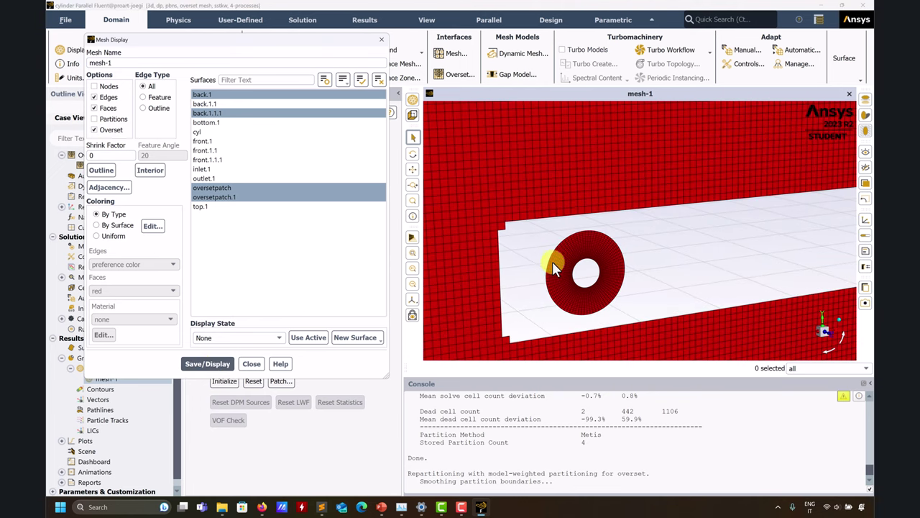
Drop the overset patches and add back.1.1, redrawing back.1, back.1.1 and back.1.1.1
ctrl+click(213, 187)
ctrl+click(214, 197)
click(207, 363)
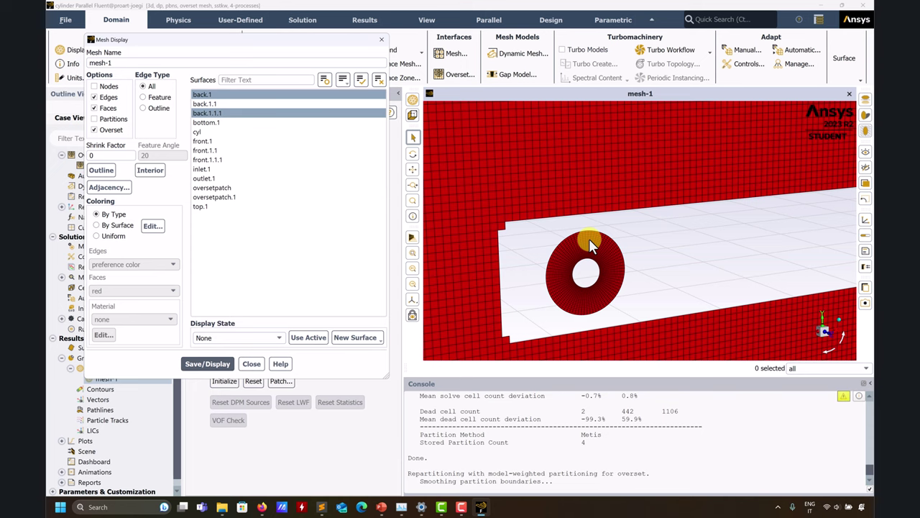
drag(589, 238, 653, 250)
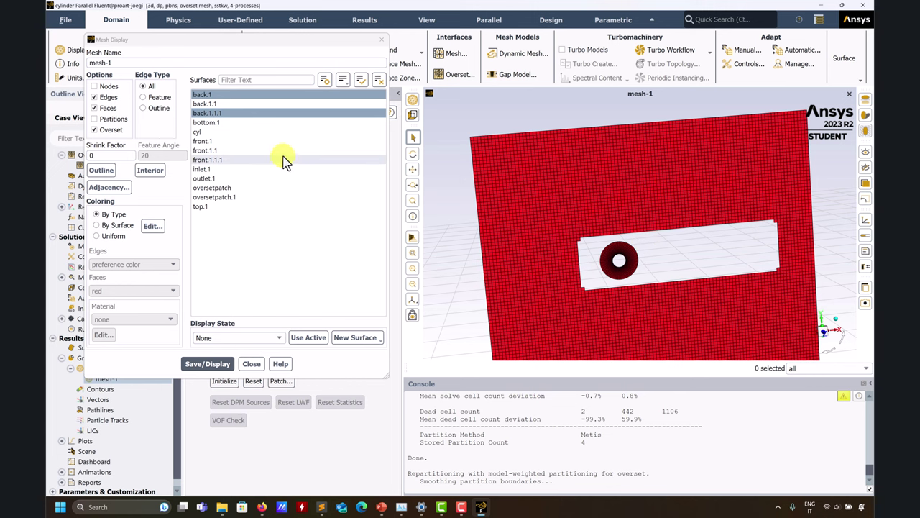
scroll(640, 253, up, 2)
scroll(625, 273, up, 2)
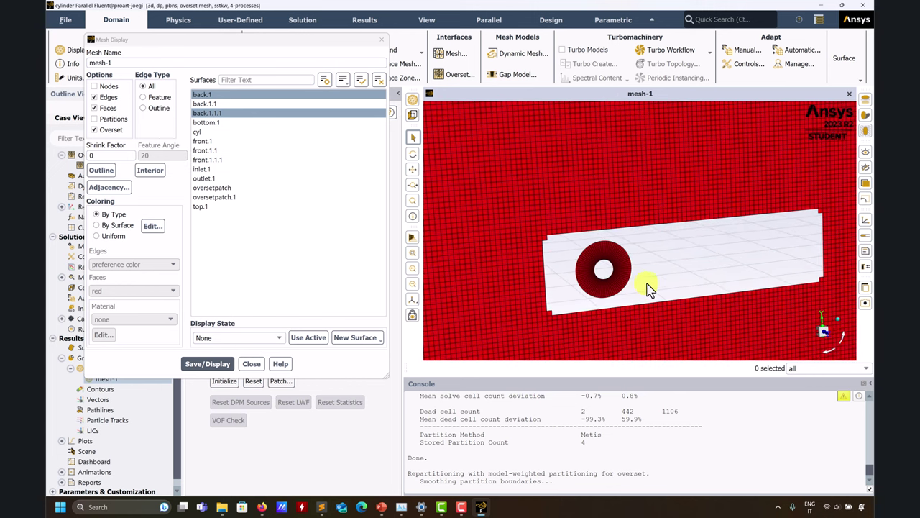
click(217, 103)
click(208, 364)
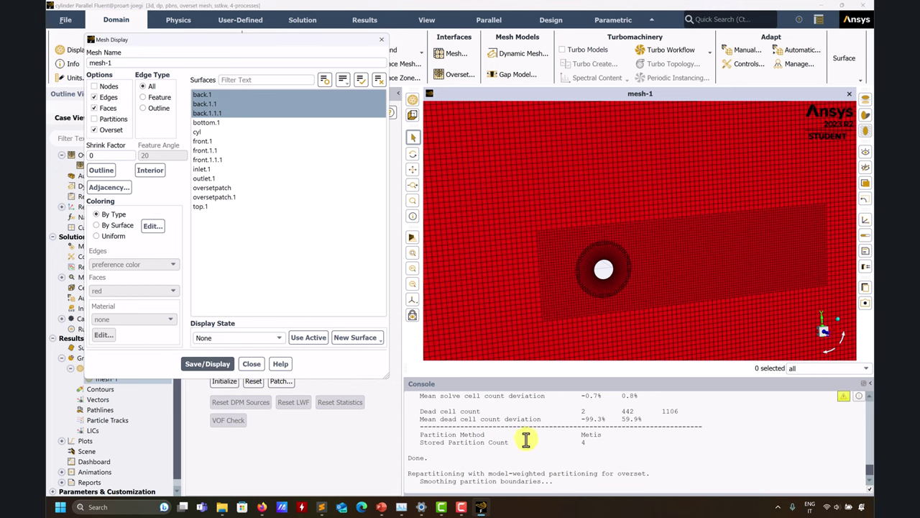
Use grid-priorities on ov1 to give fluid-1.1 priority 0, fluid-1.1.1.1 priority 1 and fluid-1.1.1 priority 2
text(q)
key(Return)
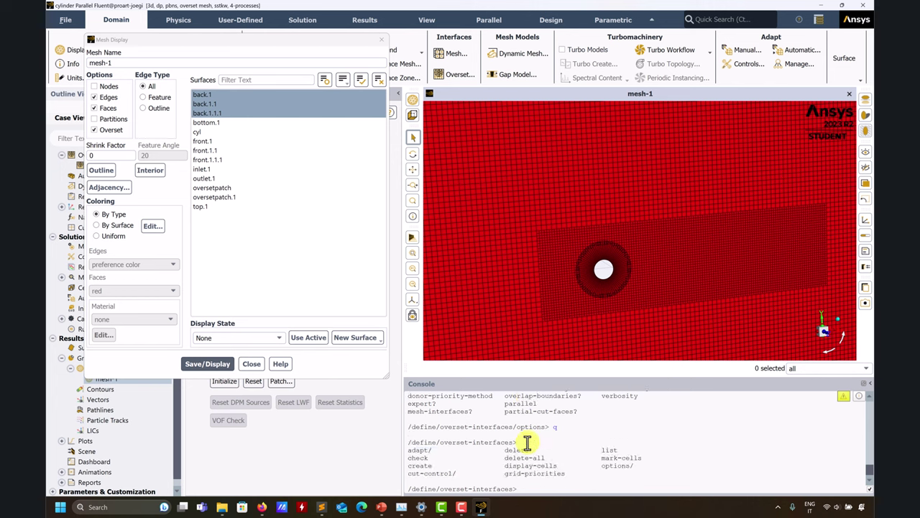
text(grid-pr)
key(Return)
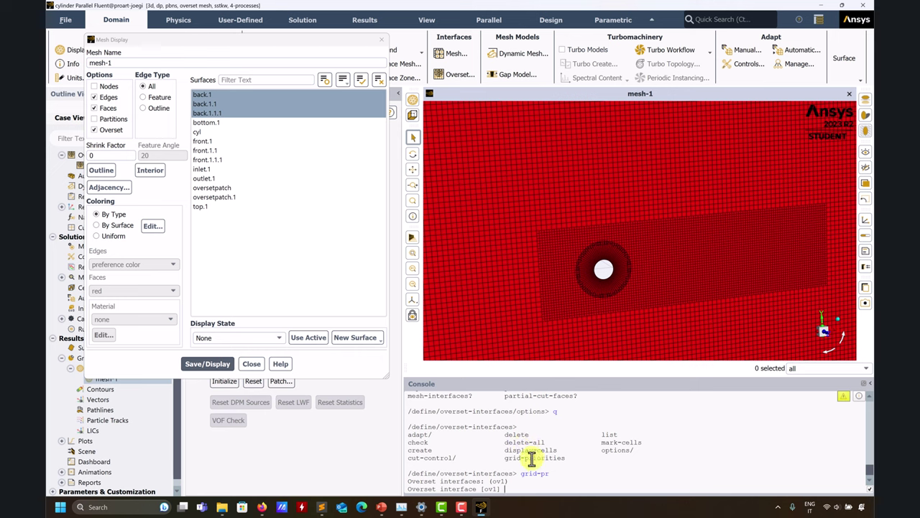
key(Return)
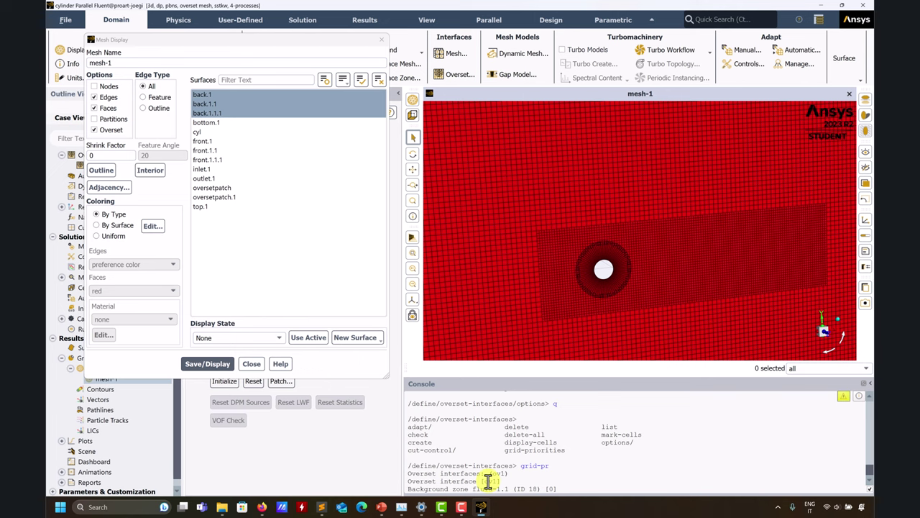
text(0)
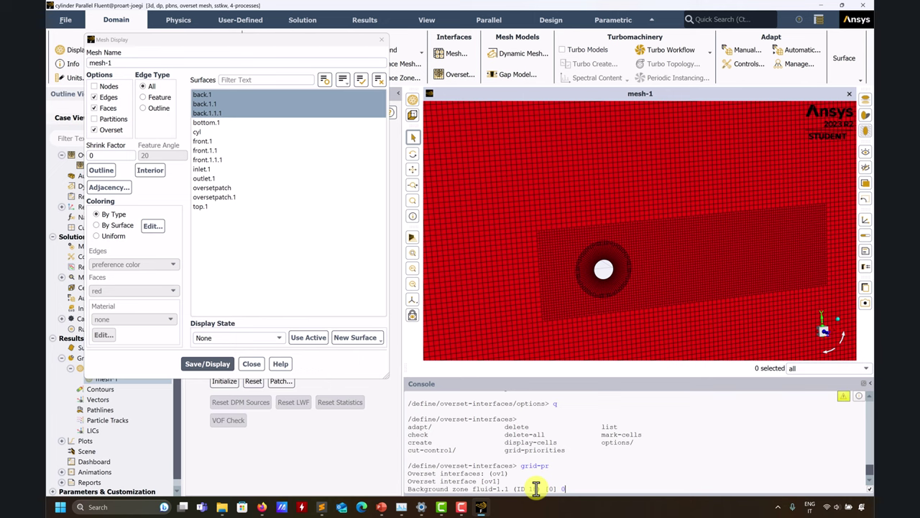
key(Return)
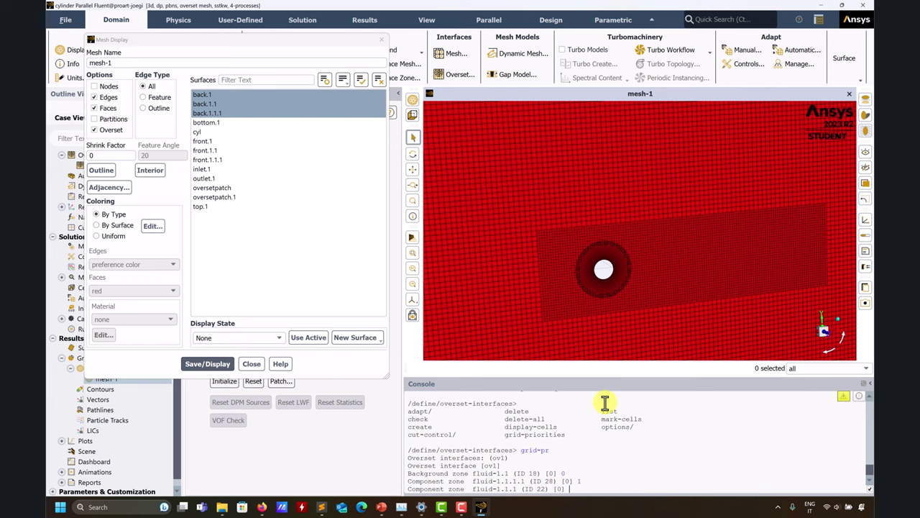
click(541, 230)
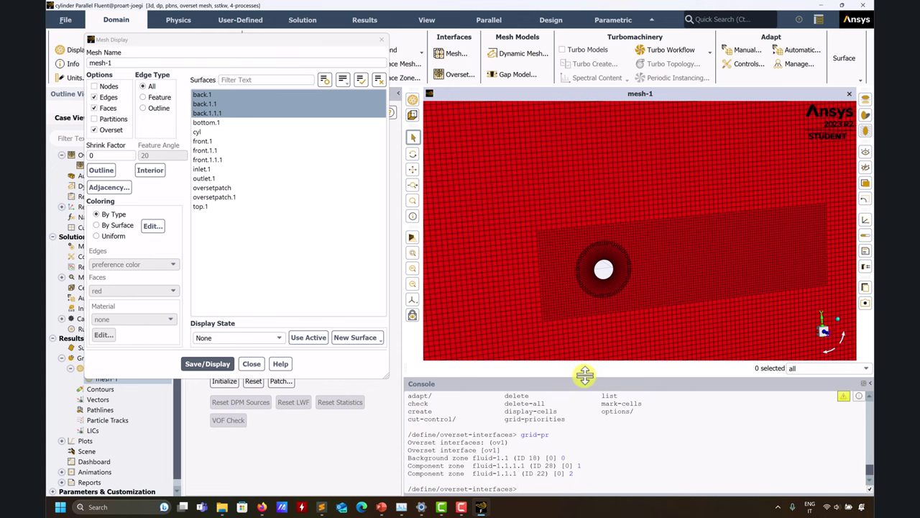
Reinitialize the solution with the new priorities, discarding unsaved data
click(252, 46)
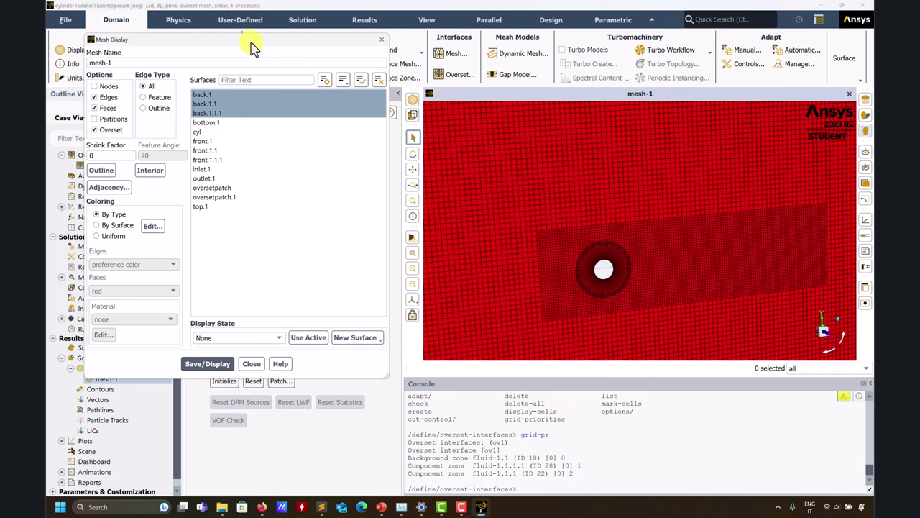
drag(251, 46, 497, 55)
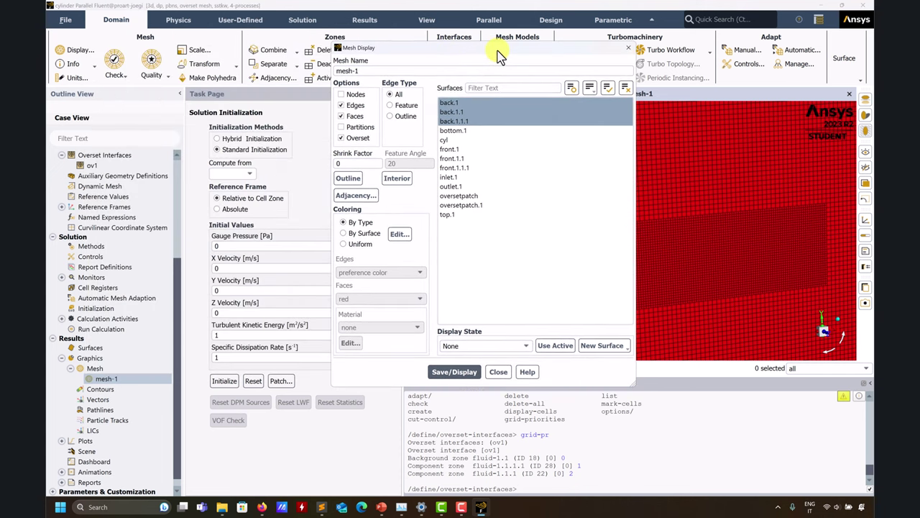
click(225, 380)
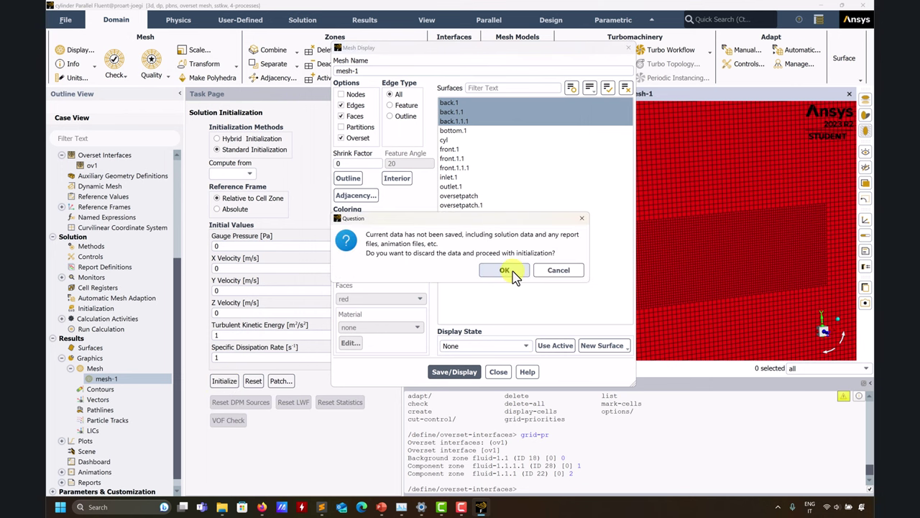
click(512, 276)
Redraw the overset mesh and zoom in on the cylinder hole
drag(537, 47, 315, 34)
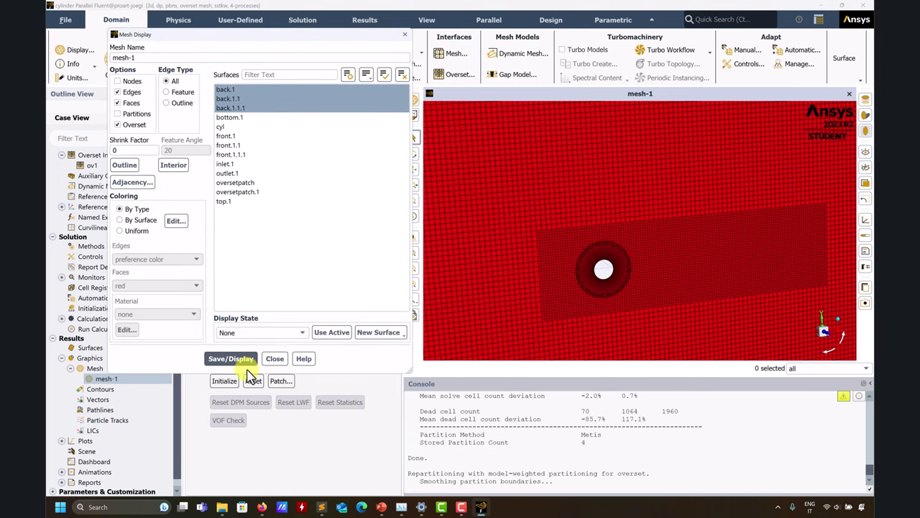
click(240, 359)
scroll(556, 275, up, 5)
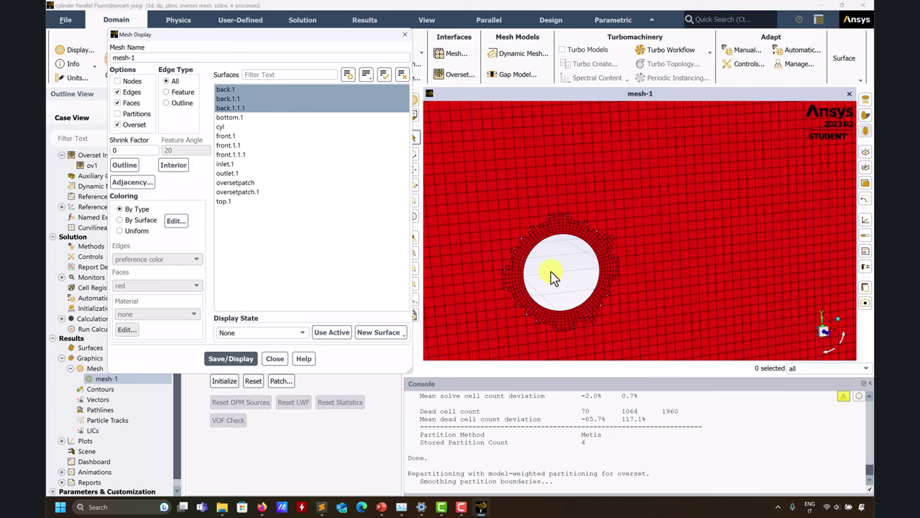
scroll(557, 269, up, 3)
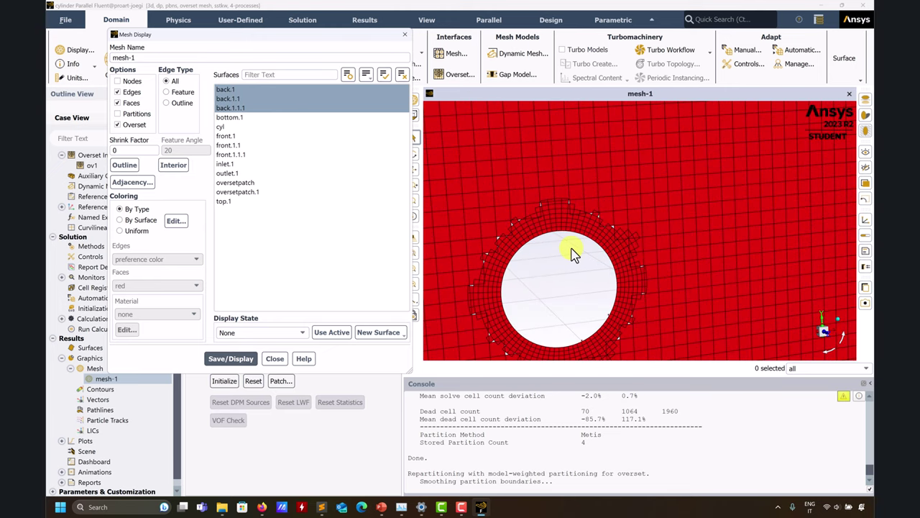
drag(573, 254, 609, 245)
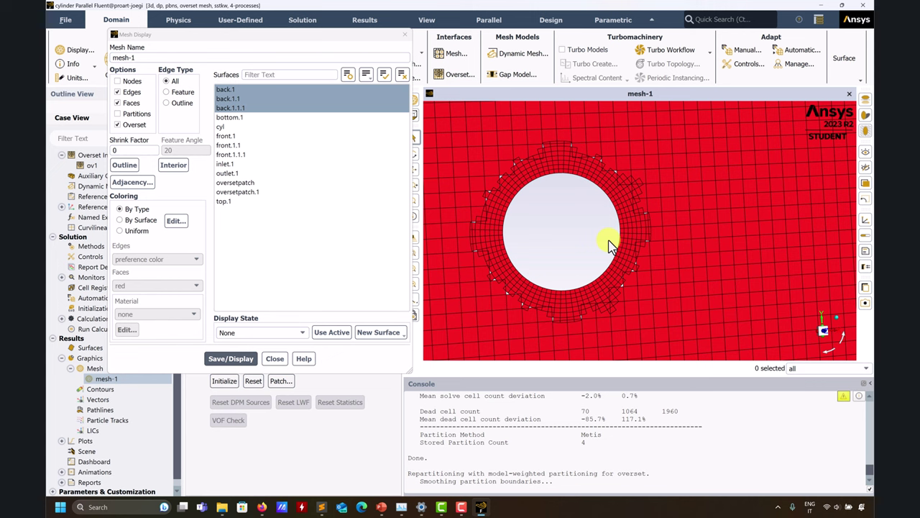
scroll(634, 215, down, 3)
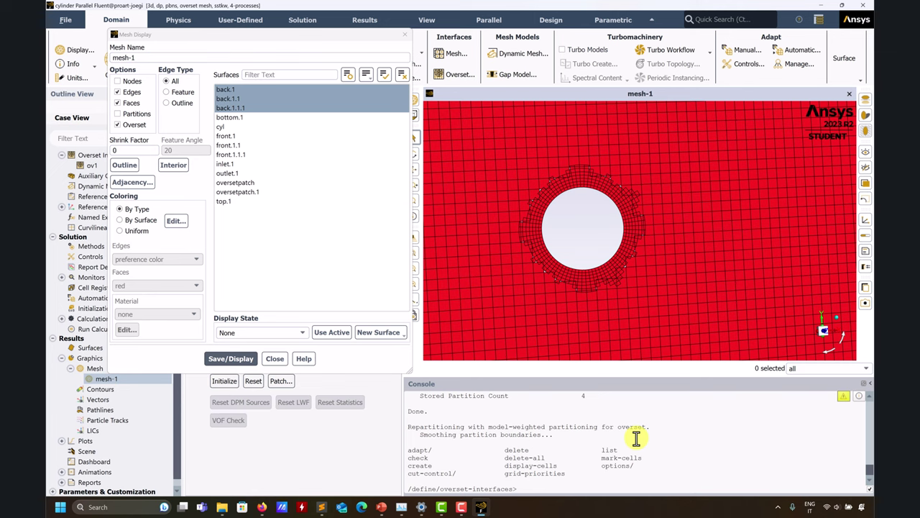
Reset ov1 grid priorities to 0, 2, 1 and reinitialize the solution
text(grid)
key(Return)
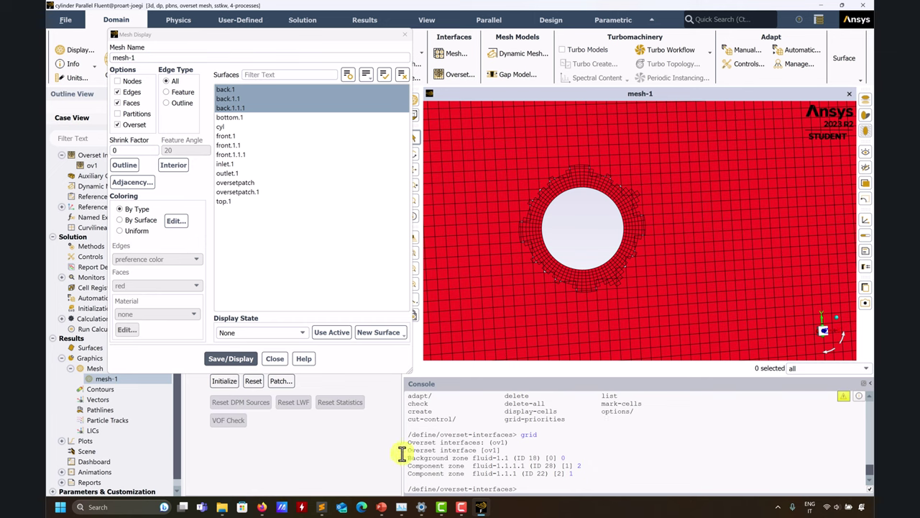
click(221, 380)
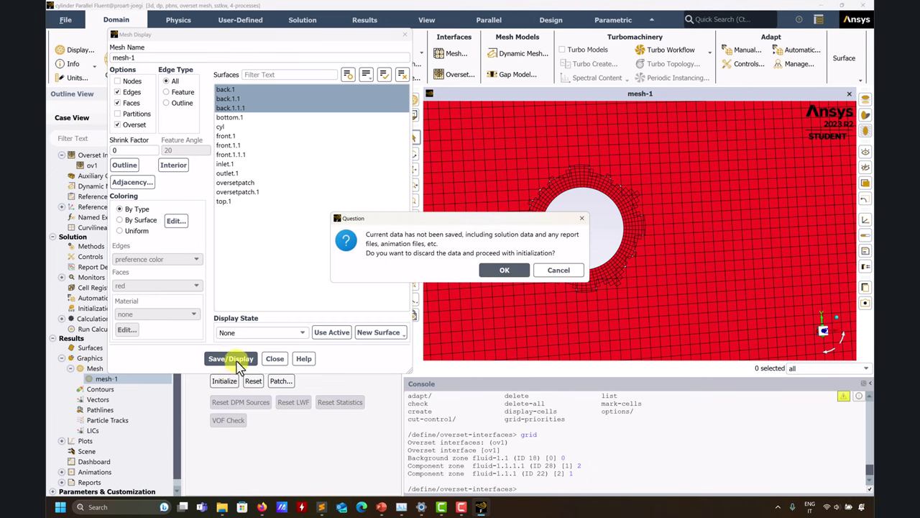
click(507, 270)
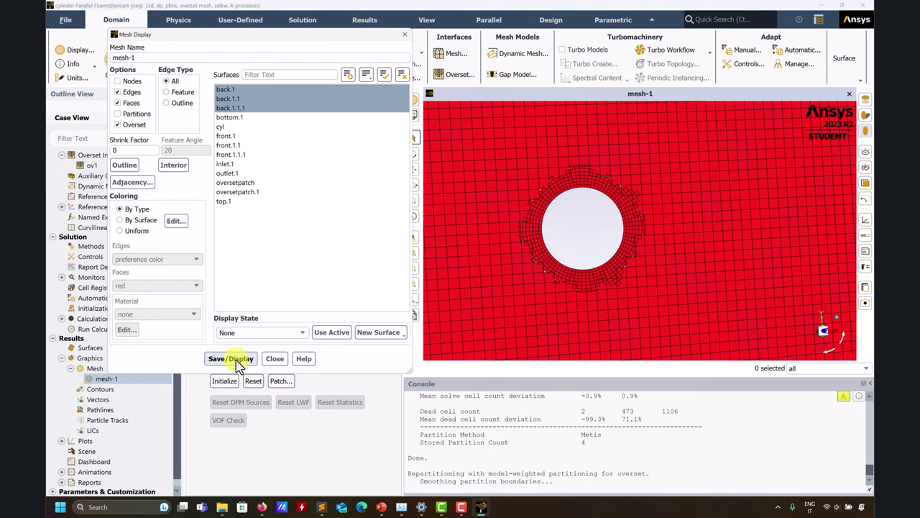
Redraw the whole overset mesh zoomed out, then close Mesh Display
click(231, 358)
drag(642, 216, 650, 237)
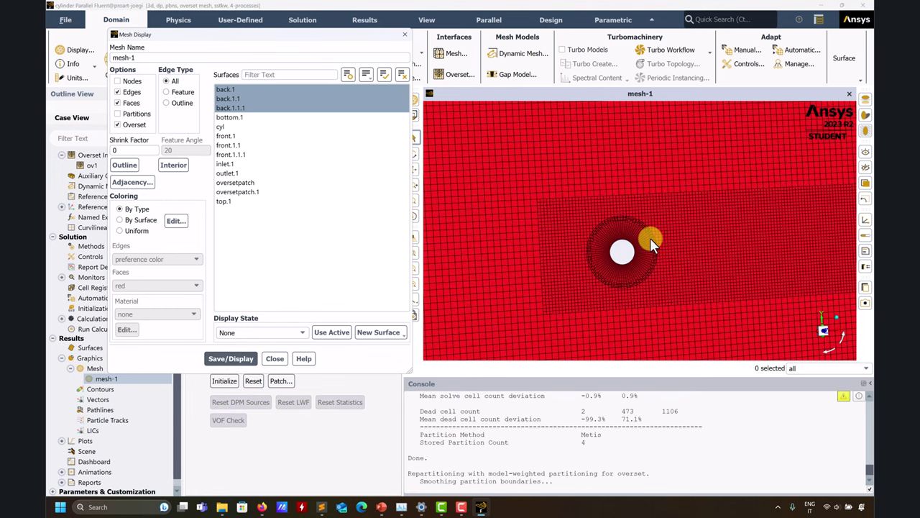
click(275, 358)
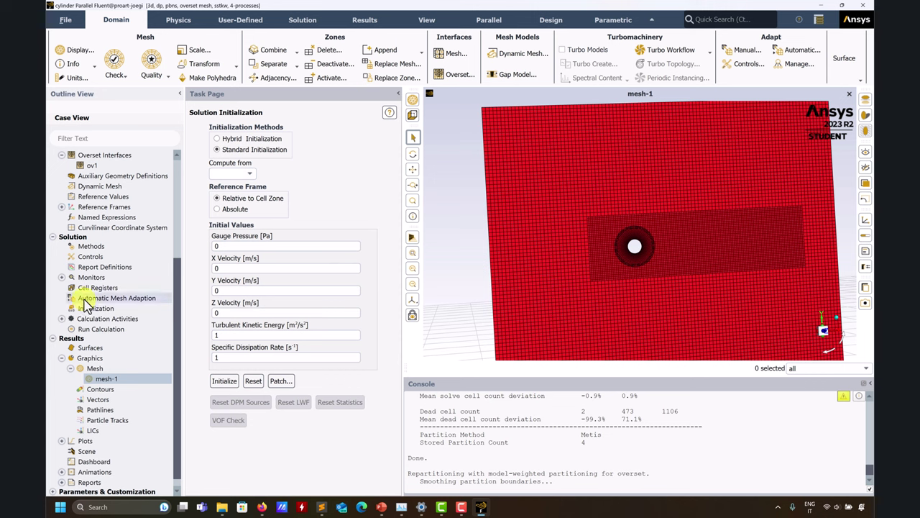
Discard the current case and read case.cas.h5, acknowledging the surface grouping warning
scroll(82, 298, up, 5)
click(65, 20)
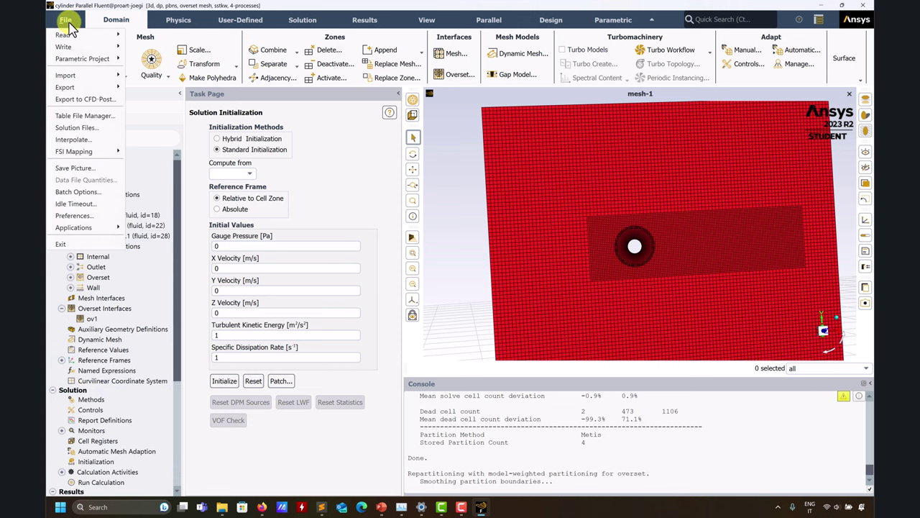
mouse_move(72, 35)
click(144, 47)
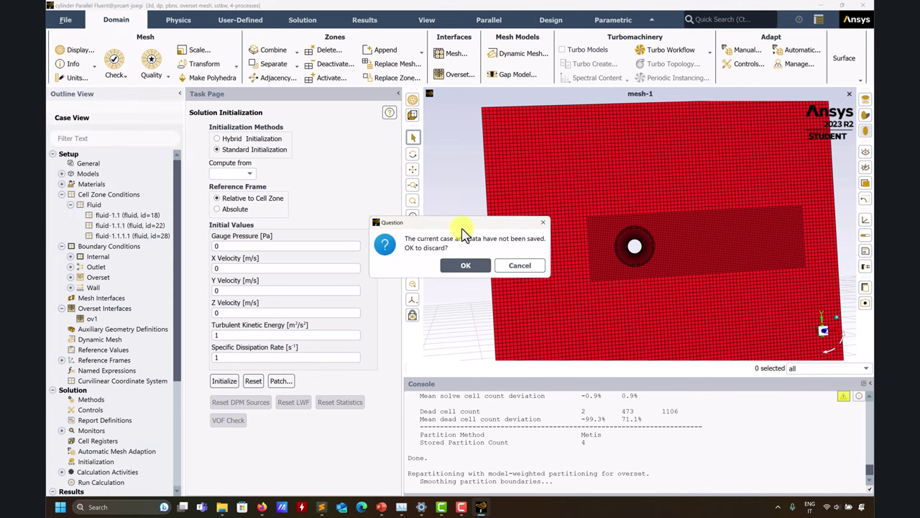
click(466, 264)
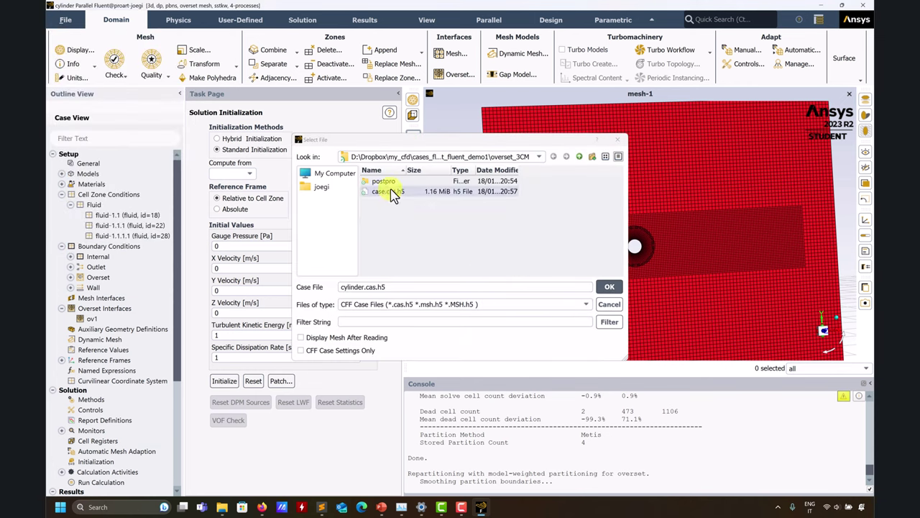
click(388, 192)
click(610, 287)
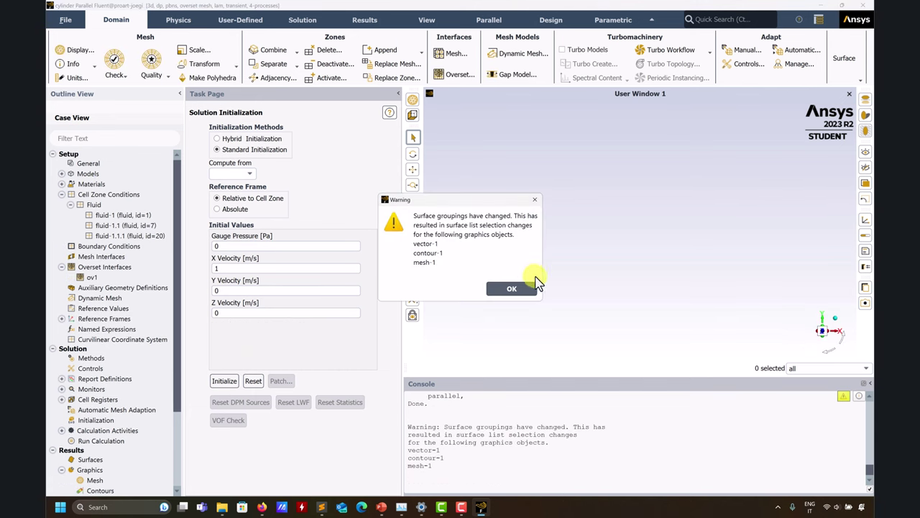
click(526, 287)
Collapse the Cell Zone Conditions, Boundary Conditions and Overset Interfaces branches
click(62, 194)
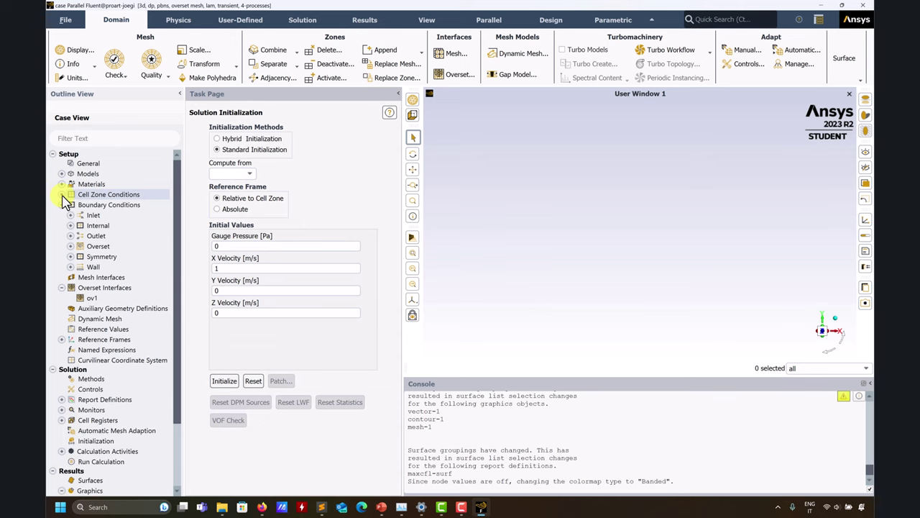
click(62, 204)
click(62, 225)
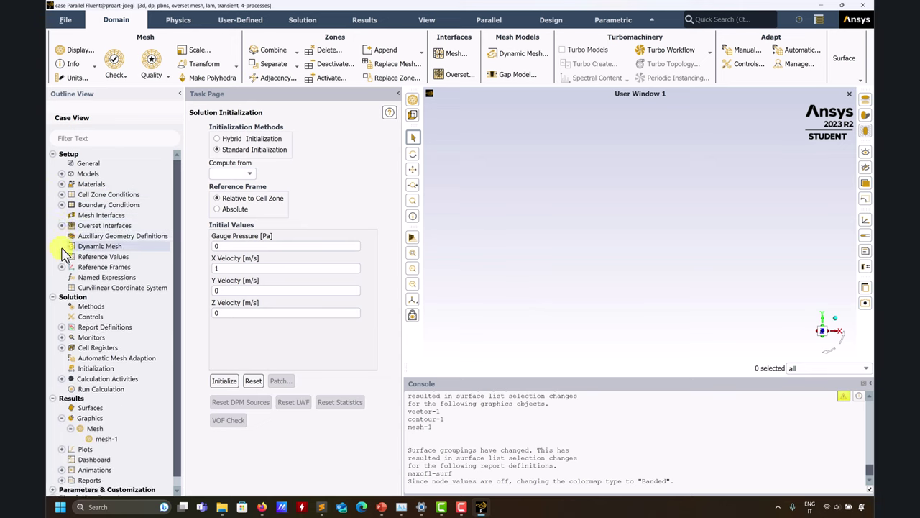
Review the Viscous model and leave it Laminar
click(87, 165)
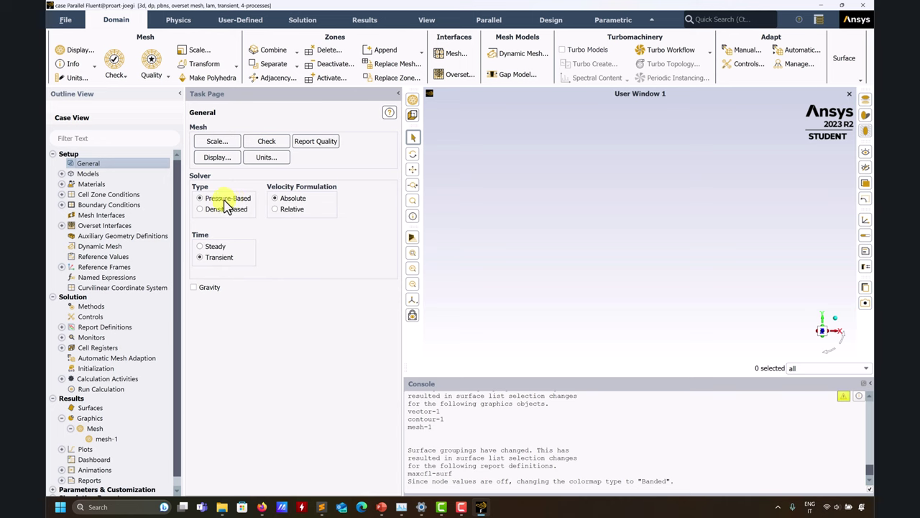
click(62, 173)
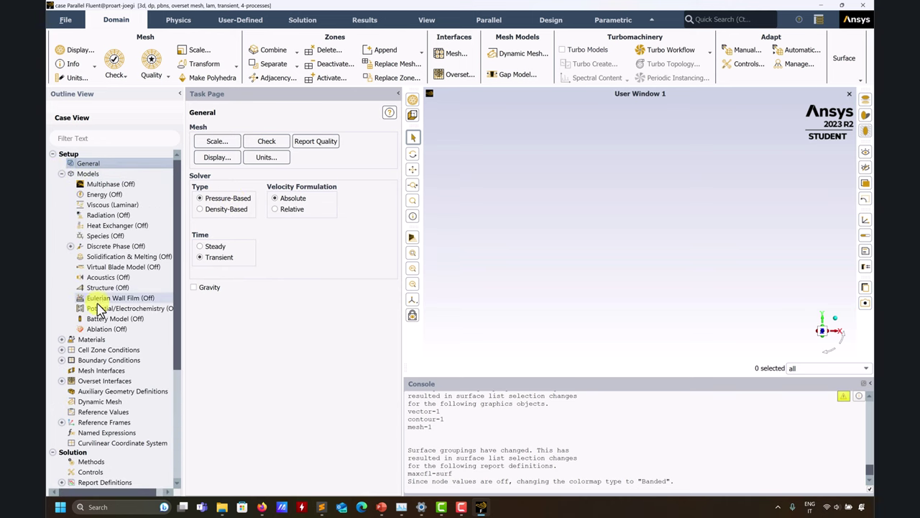
double_click(106, 206)
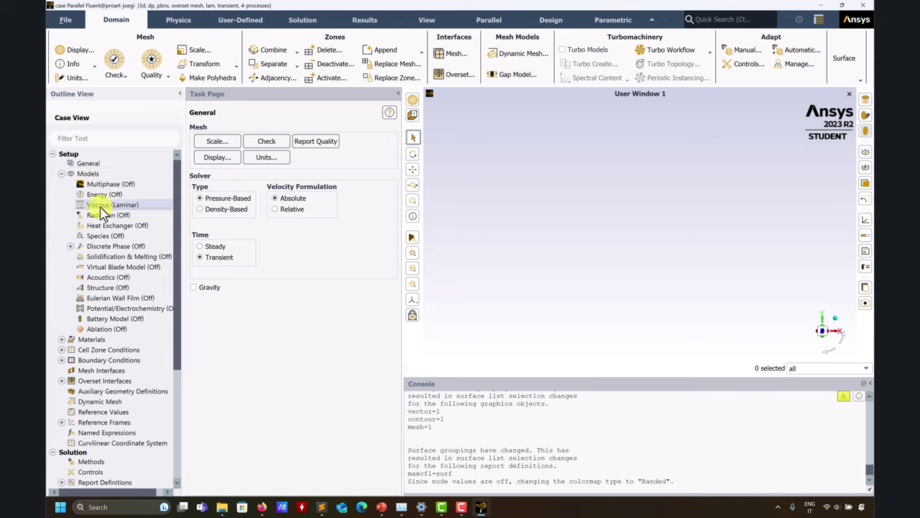
drag(255, 242, 367, 184)
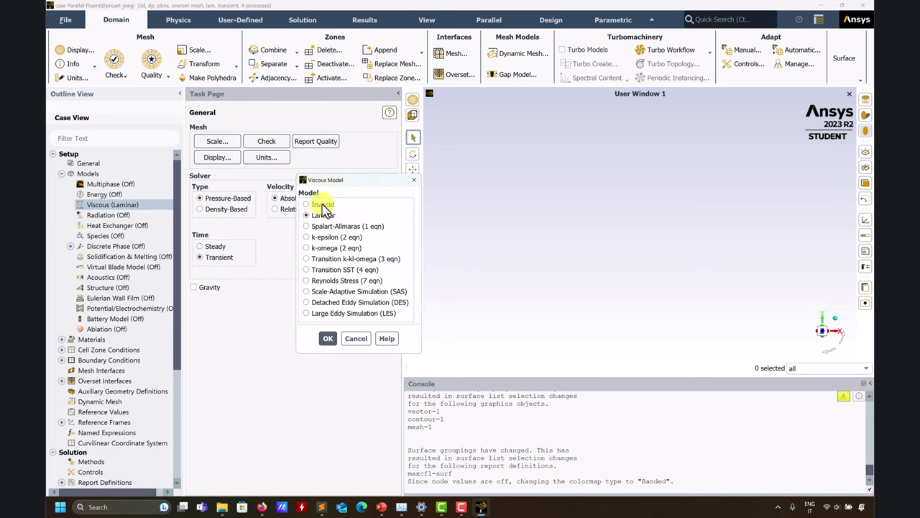
drag(373, 186, 390, 181)
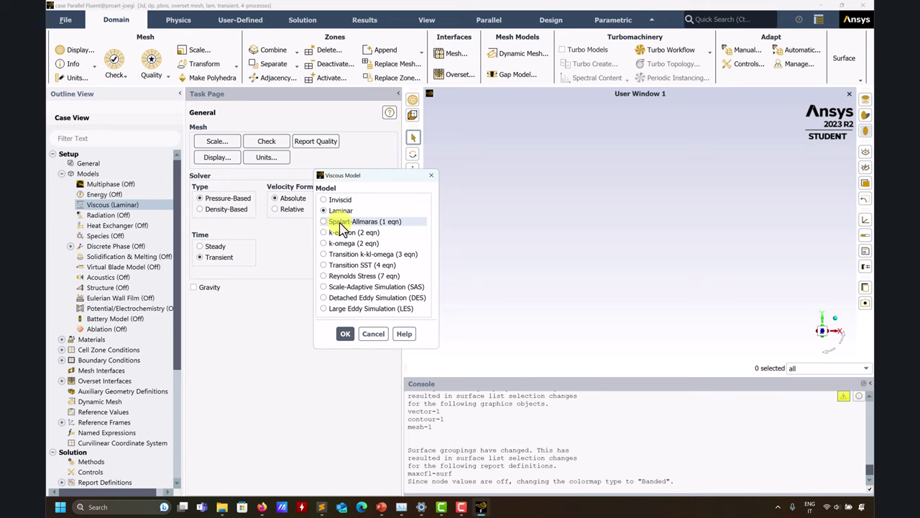
click(372, 334)
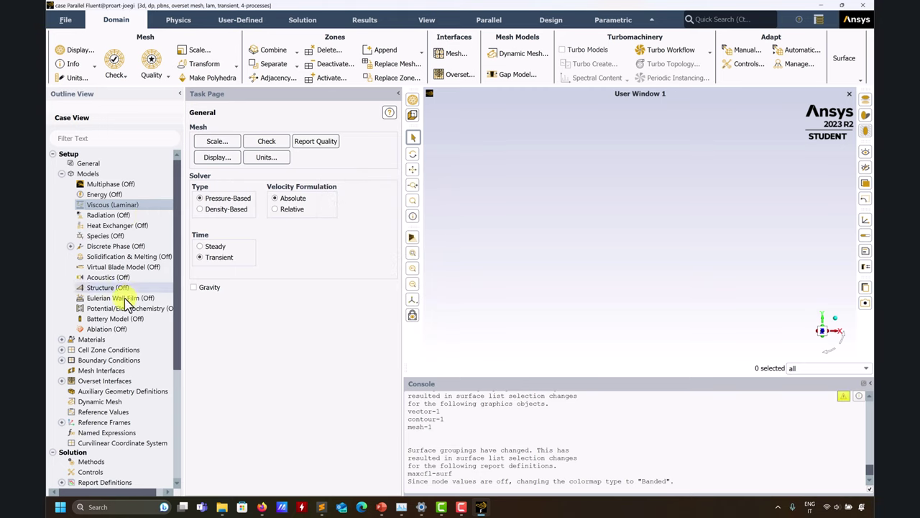
Inspect the air material: constant density 1 kg/m³ and viscosity 0.01 kg/(m s)
click(61, 338)
click(70, 350)
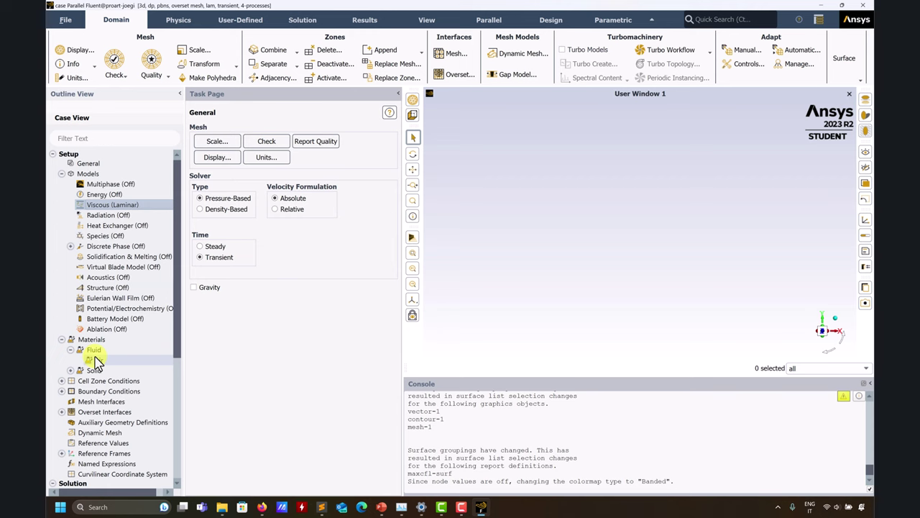
click(98, 360)
double_click(98, 361)
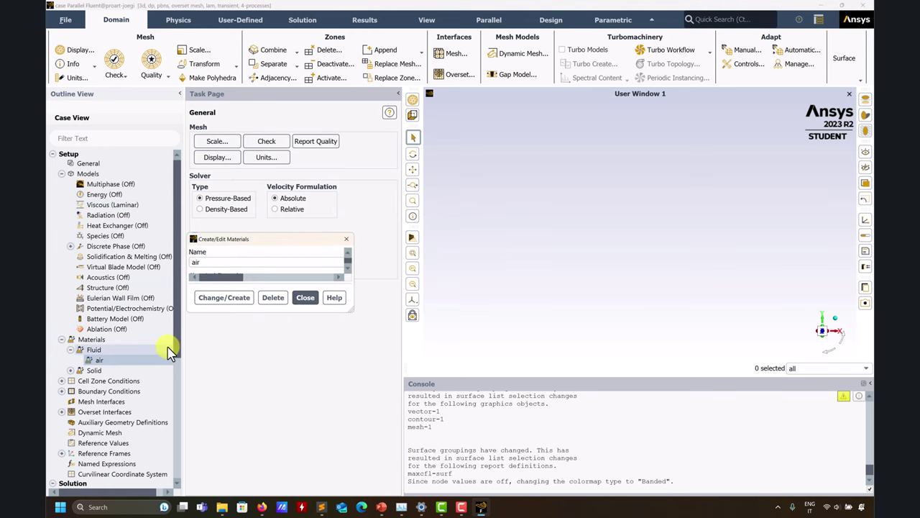
drag(370, 114, 313, 88)
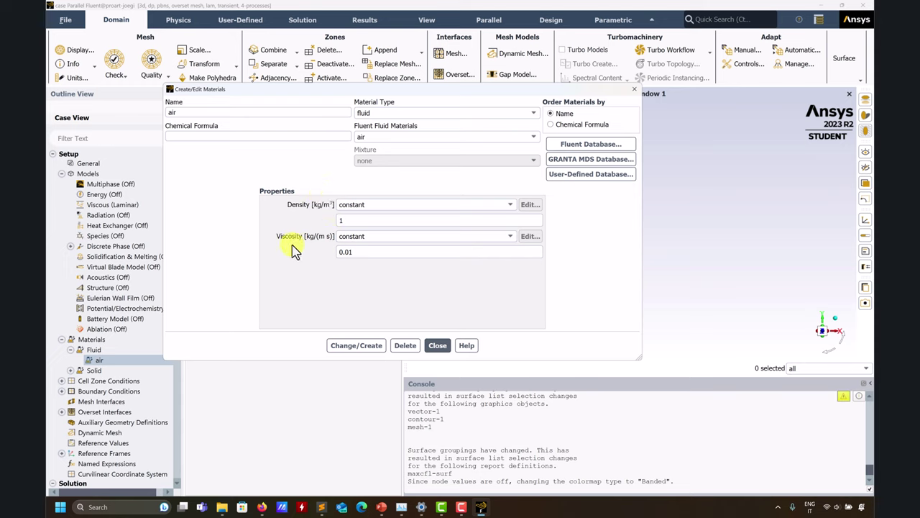
click(437, 346)
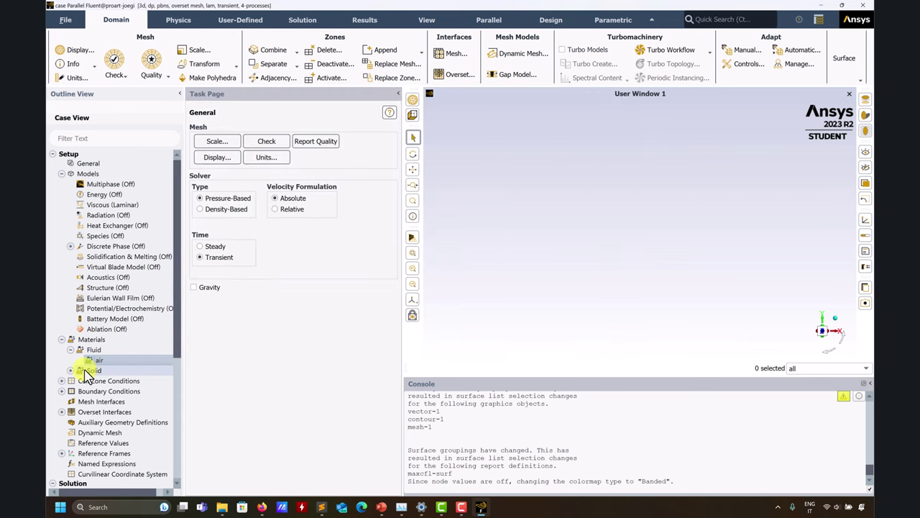
Check that the fluid-1 cell zone uses air as its material, leaving it unchanged
scroll(100, 371, down, 3)
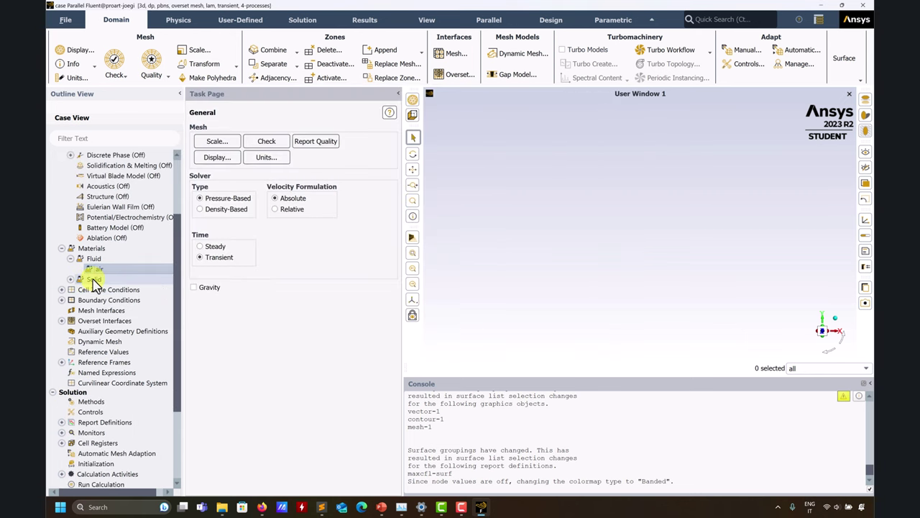
click(70, 259)
scroll(94, 241, up, 1)
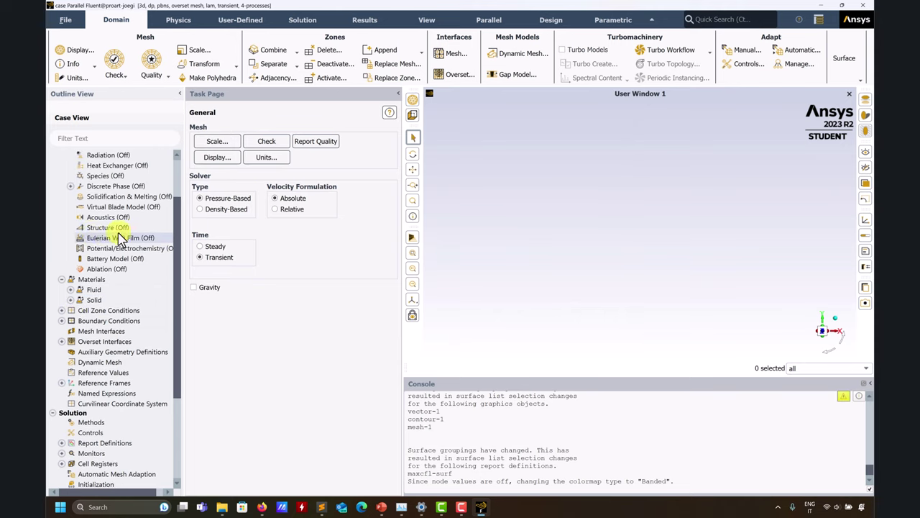
click(62, 311)
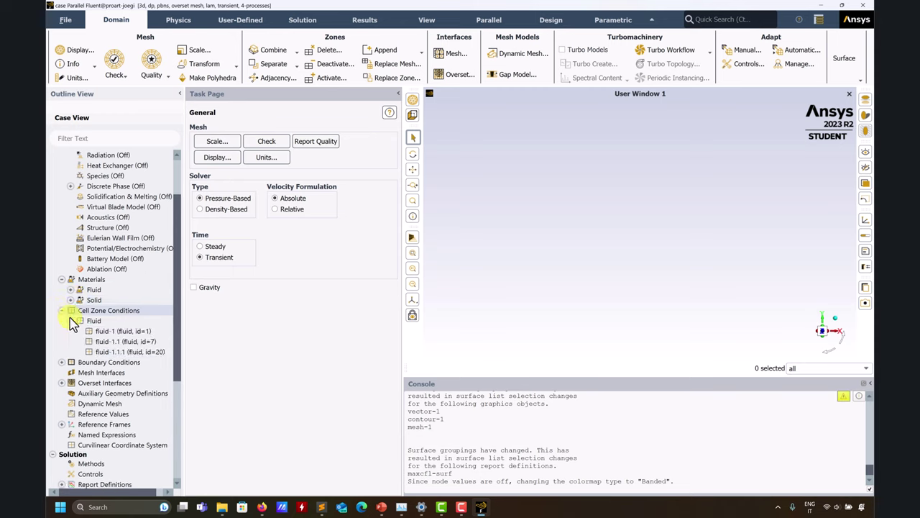
double_click(105, 331)
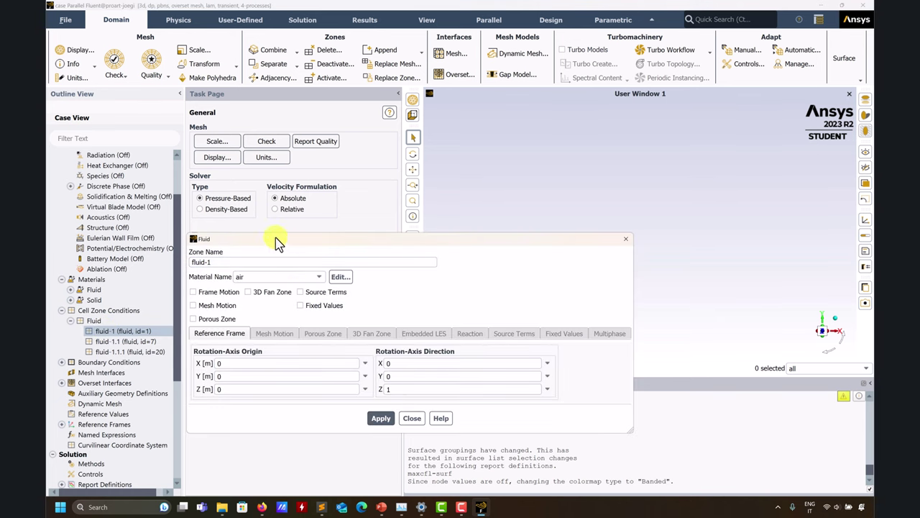
drag(279, 242, 370, 185)
click(410, 219)
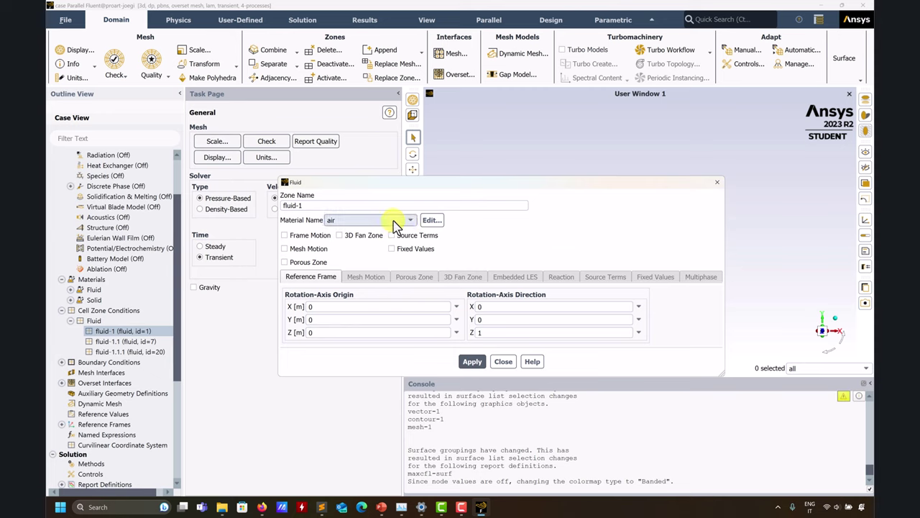
click(505, 361)
click(505, 362)
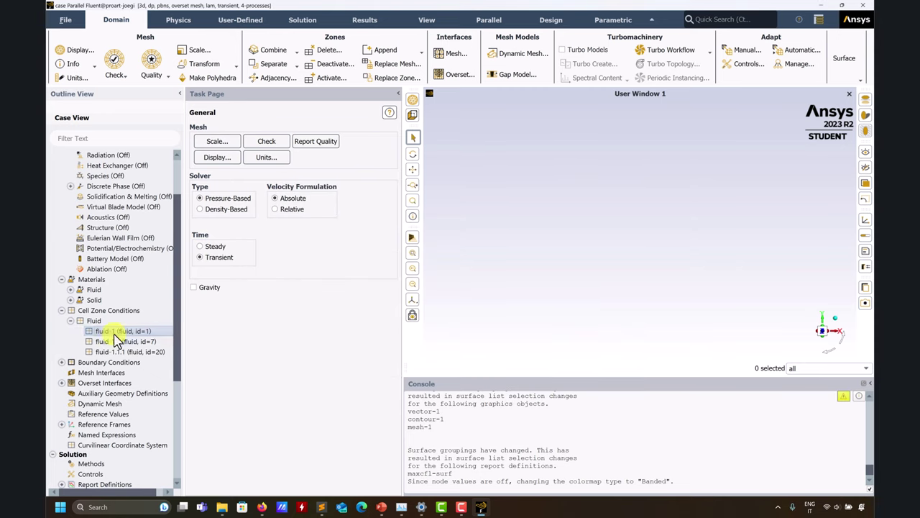
Show the Boundary Conditions zone list
click(70, 320)
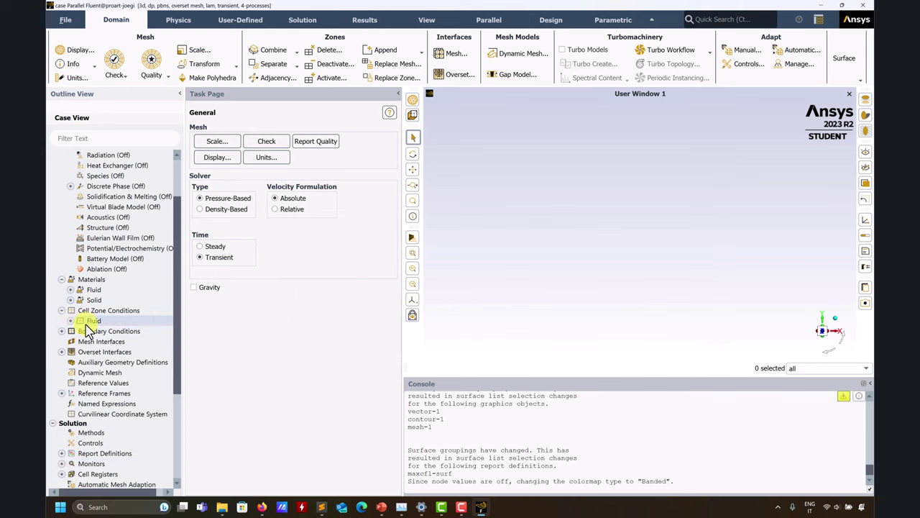
click(62, 331)
click(62, 331)
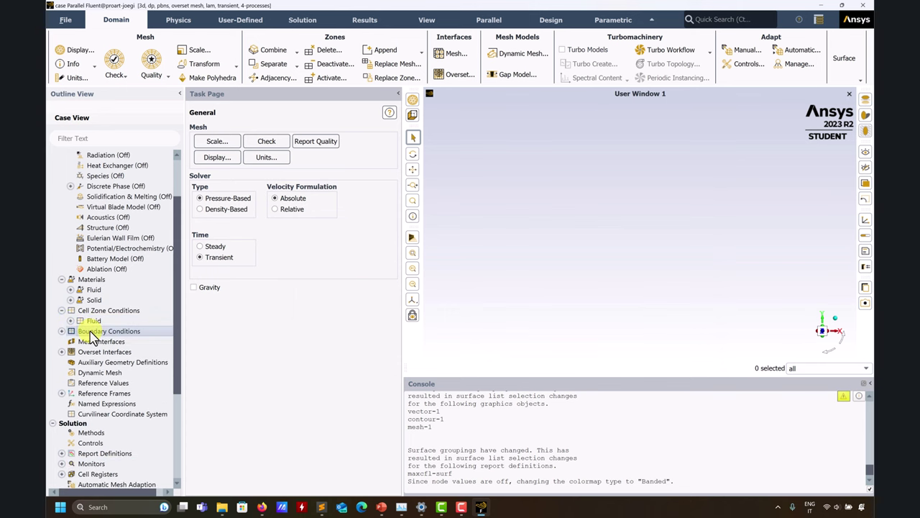
click(91, 332)
Choose back, back.1, back.1.1, cyl, inlet and outlet as mesh-1's surfaces
scroll(151, 374, down, 3)
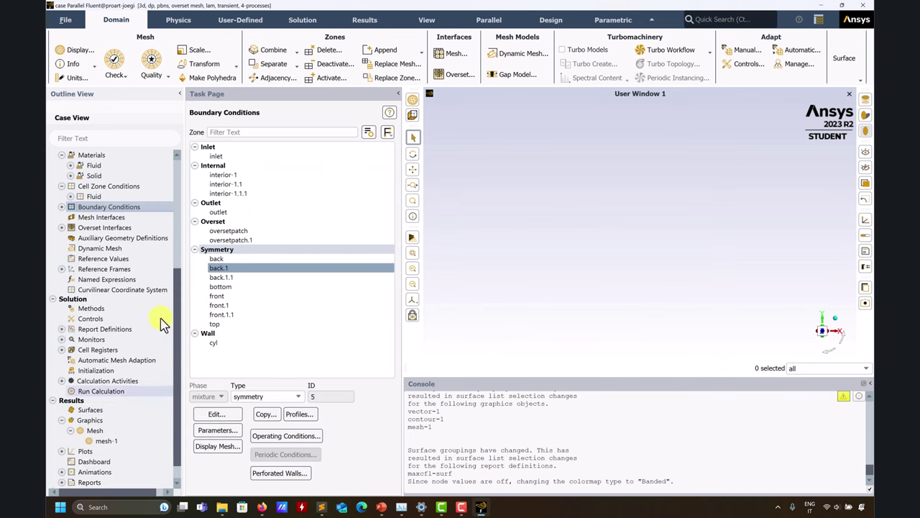
click(109, 442)
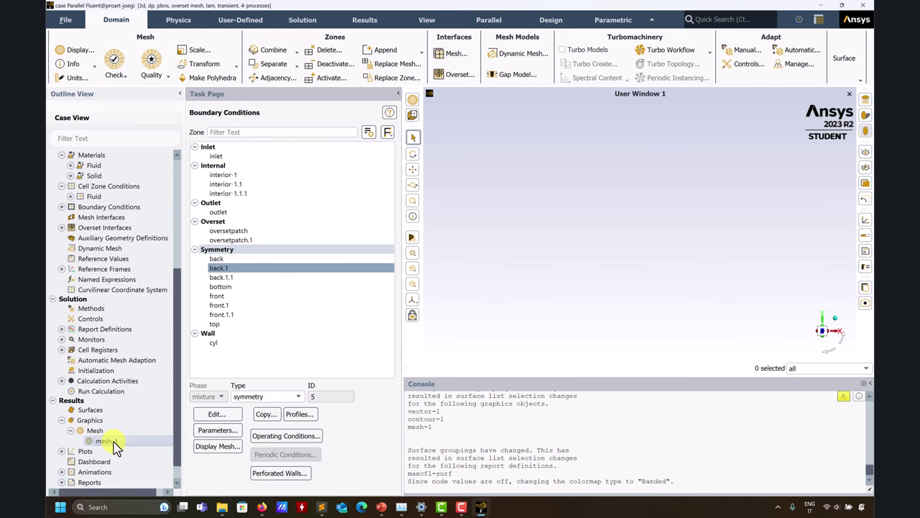
double_click(109, 442)
drag(304, 34, 519, 121)
drag(444, 272, 446, 283)
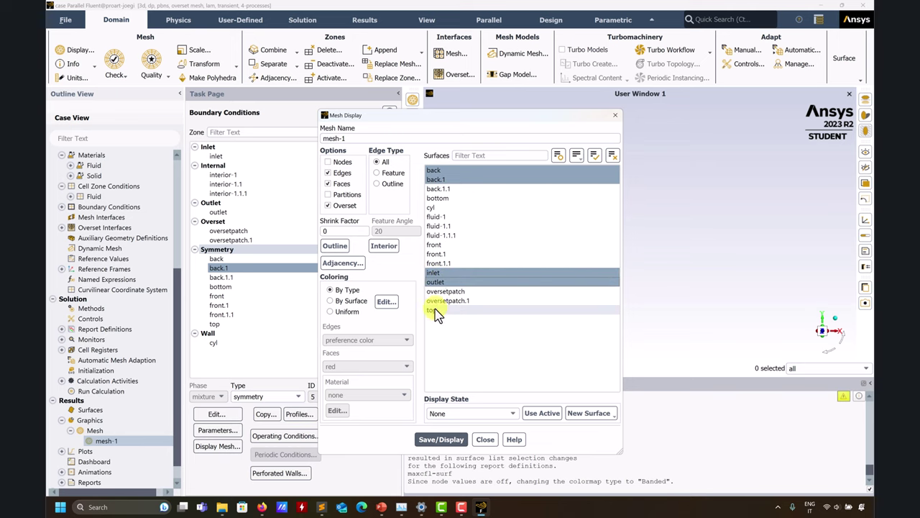
ctrl+click(440, 207)
ctrl+click(448, 180)
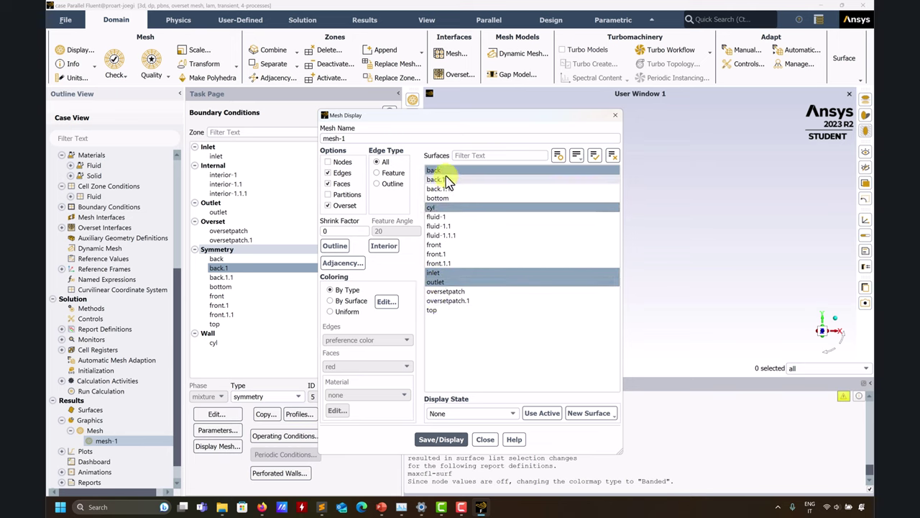
ctrl+click(446, 179)
ctrl+click(442, 188)
Draw mesh-1, orbit to an oblique 3-D view and select the inlet zone
click(440, 438)
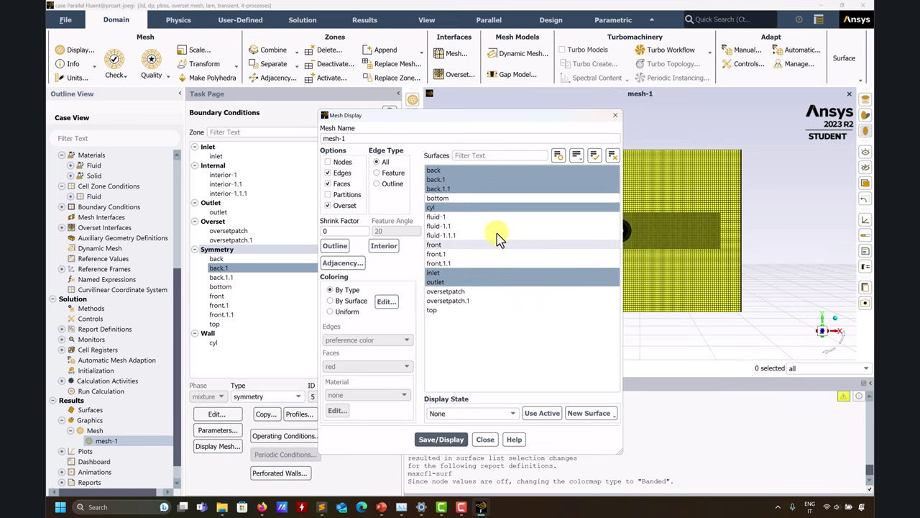
drag(640, 237, 685, 229)
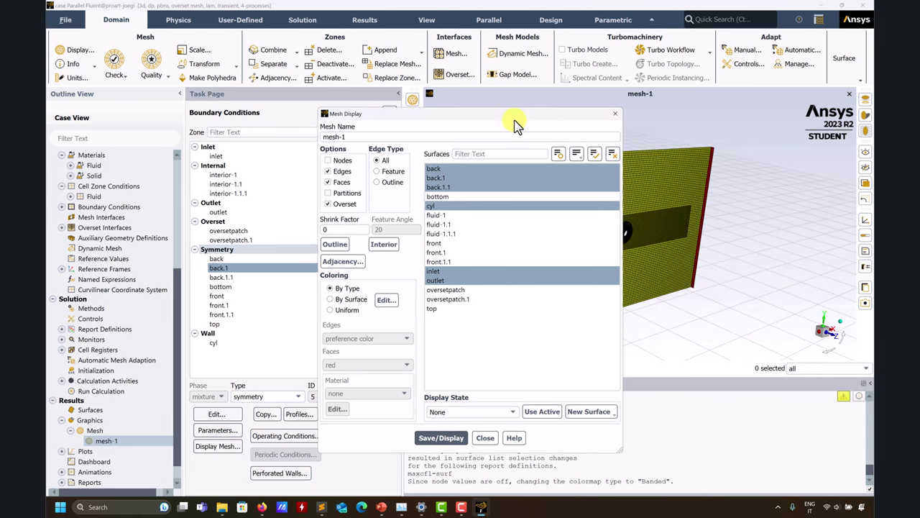
drag(515, 124, 474, 282)
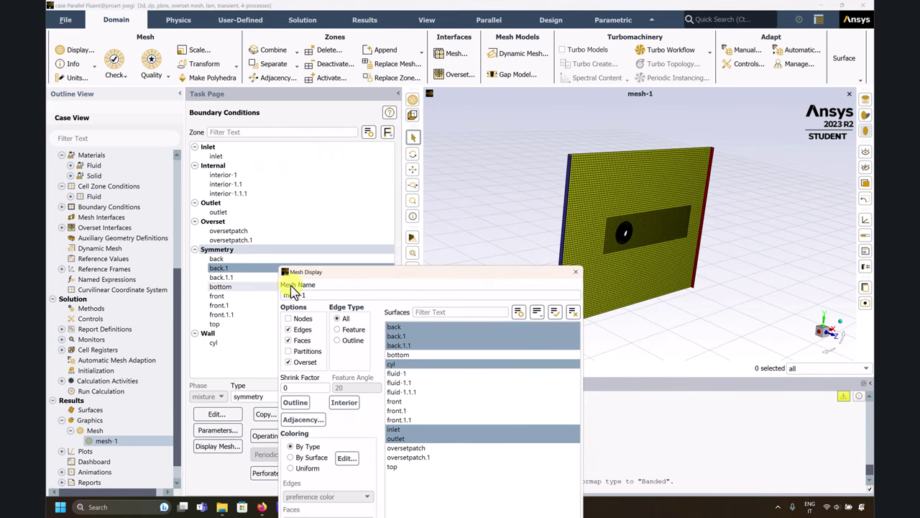
click(215, 155)
Review the inlet's velocity settings, keeping it a velocity-inlet
drag(377, 279, 547, 273)
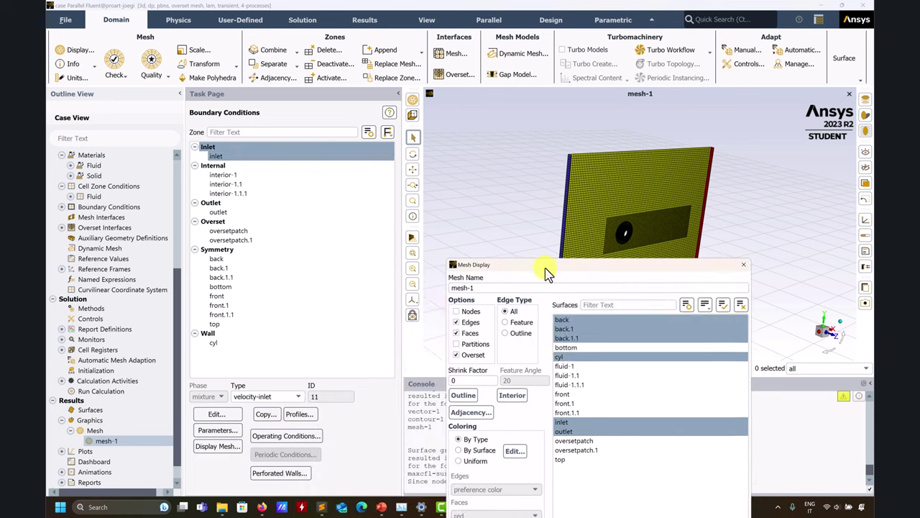
click(298, 396)
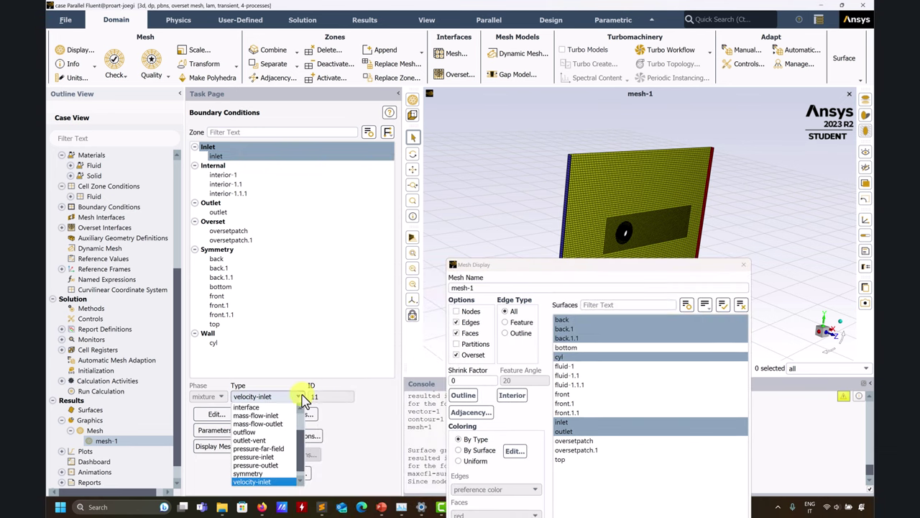
click(372, 449)
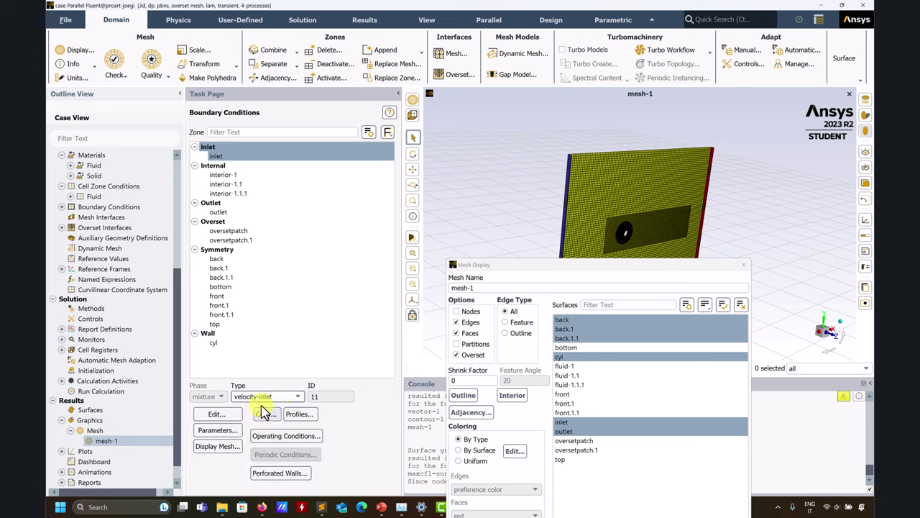
click(224, 417)
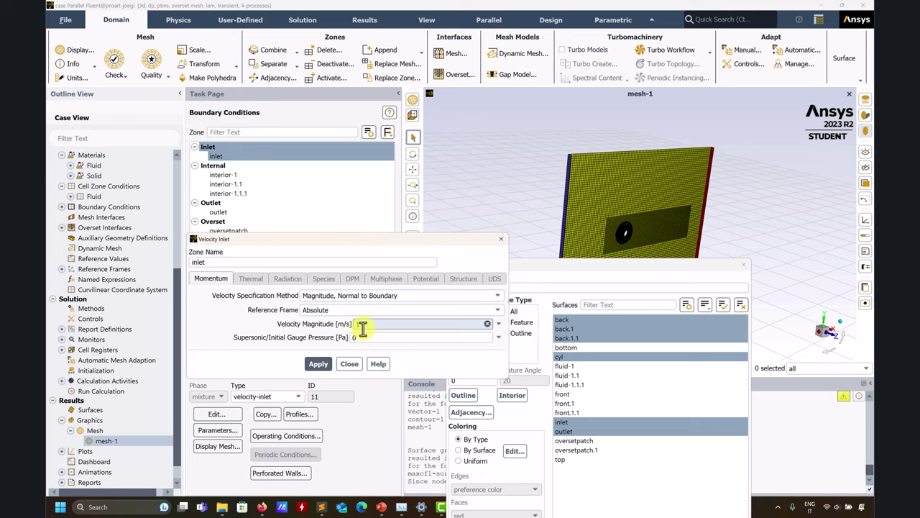
click(349, 364)
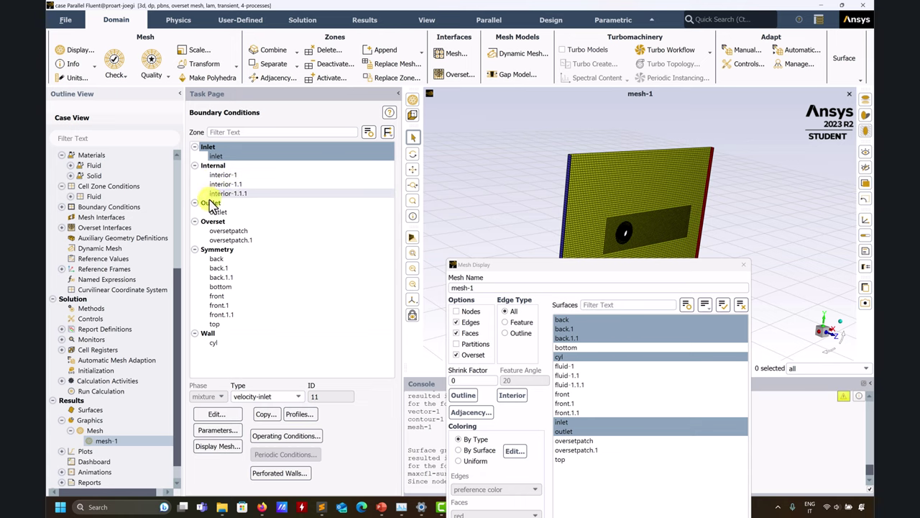
Confirm the outlet is a pressure-outlet with 0 Pa gauge pressure
click(194, 165)
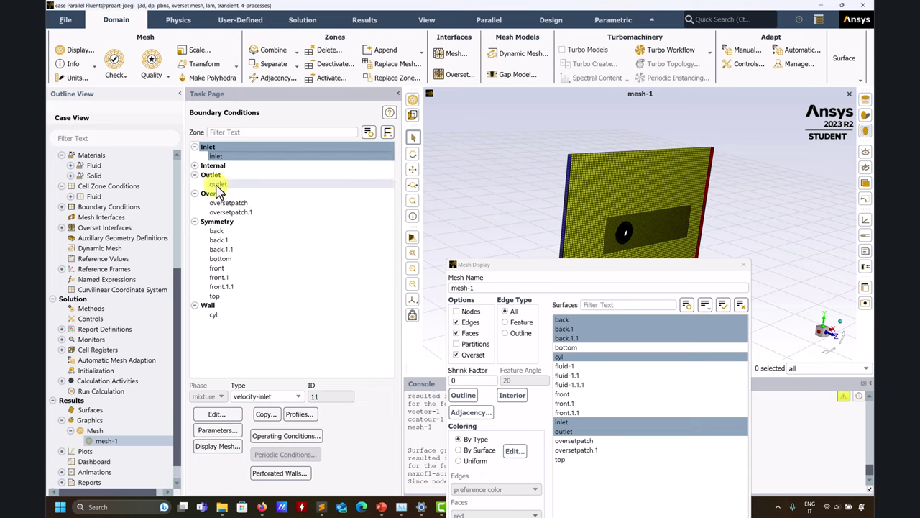
click(218, 184)
click(298, 397)
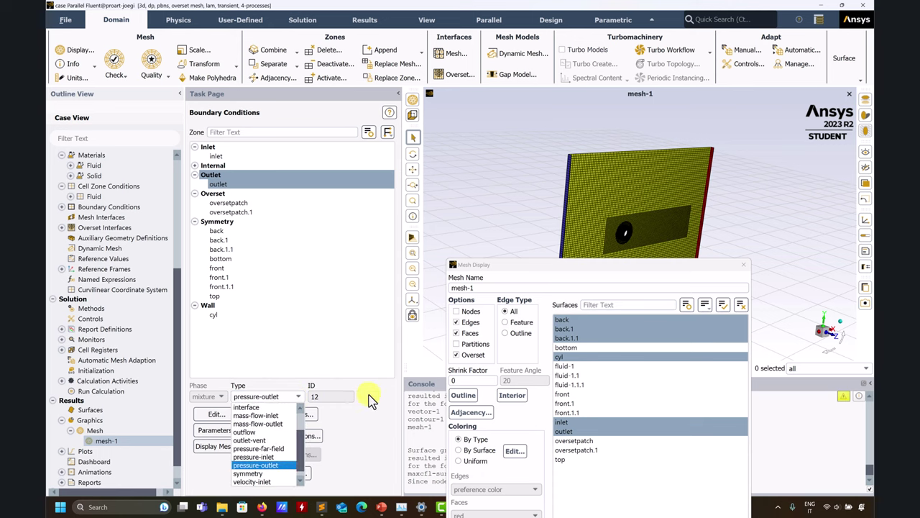
click(353, 446)
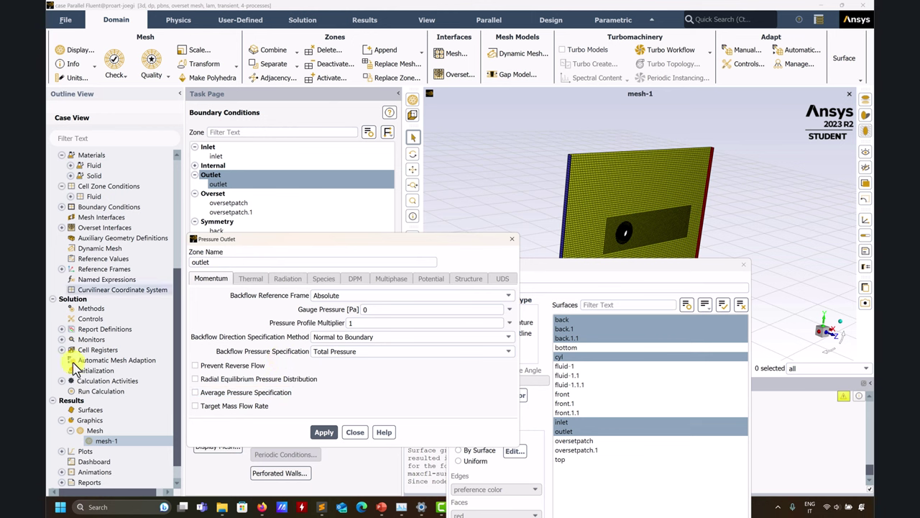
click(355, 432)
click(241, 203)
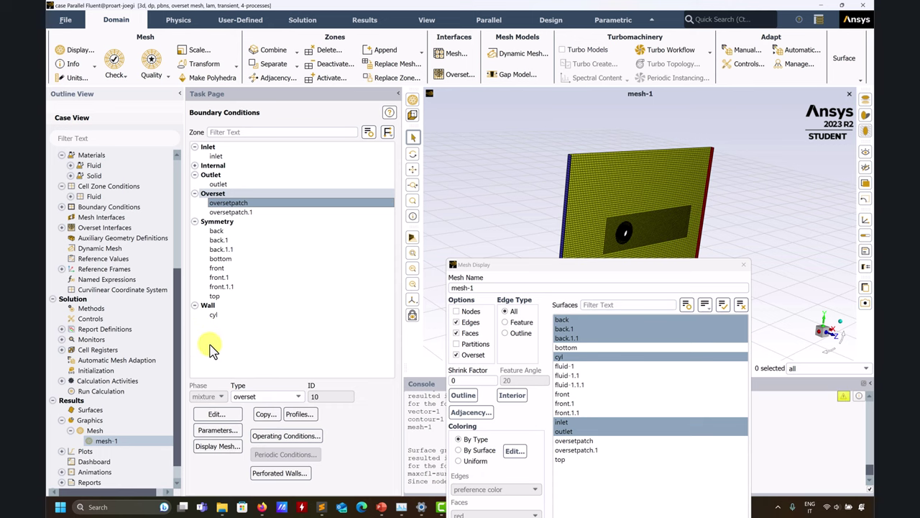
Review the oversetpatch settings and select the back.1 and back.1.1 symmetry zones
click(217, 414)
click(315, 286)
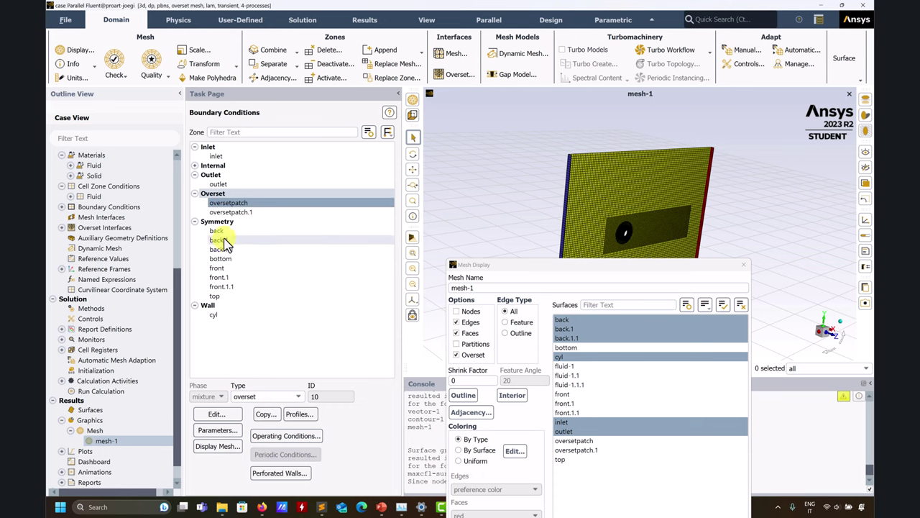
click(218, 240)
click(221, 249)
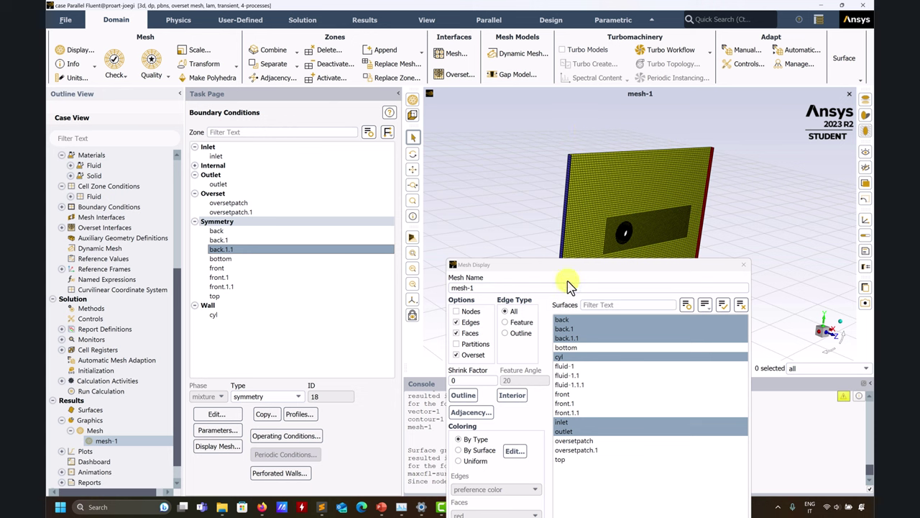
Orbit the mesh to view the plate edge-on around the cylinder
drag(578, 265, 497, 366)
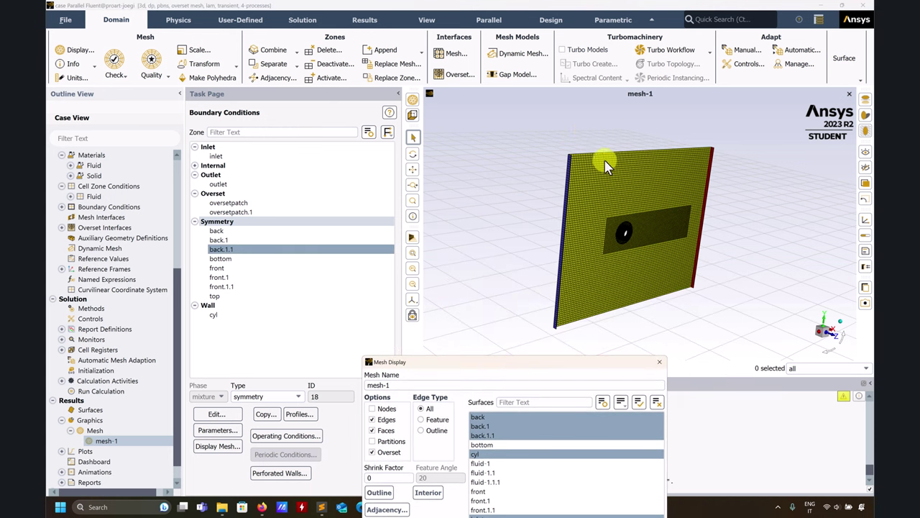
mouse_move(615, 201)
mouse_down()
mouse_move(651, 211)
mouse_move(663, 174)
mouse_move(580, 226)
mouse_move(598, 205)
mouse_up()
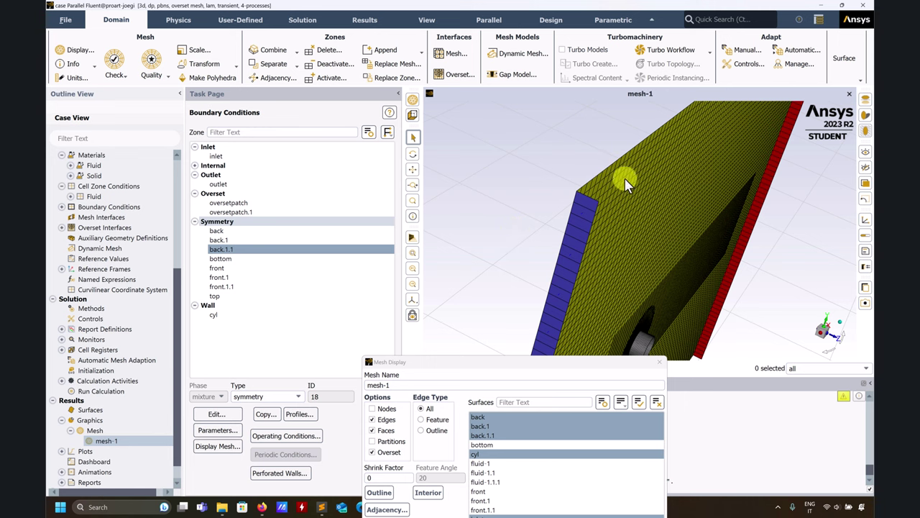
drag(625, 183, 612, 237)
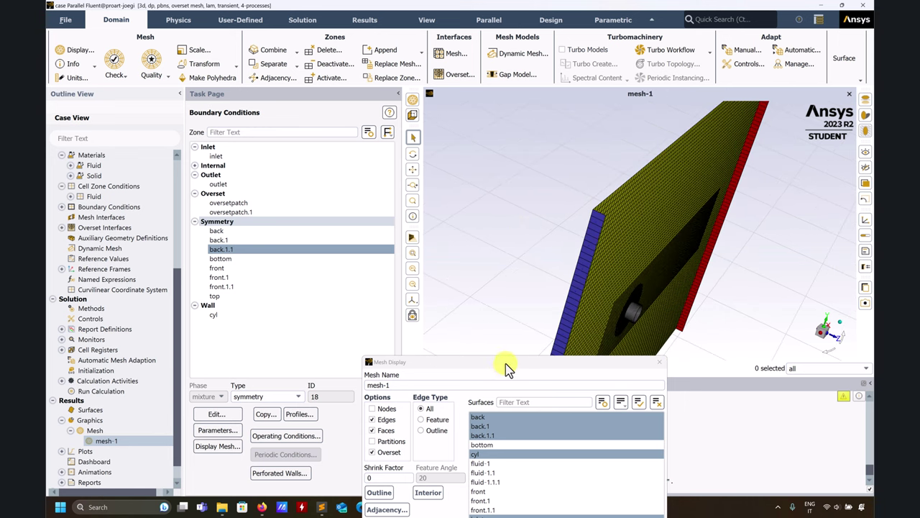
drag(506, 368, 615, 313)
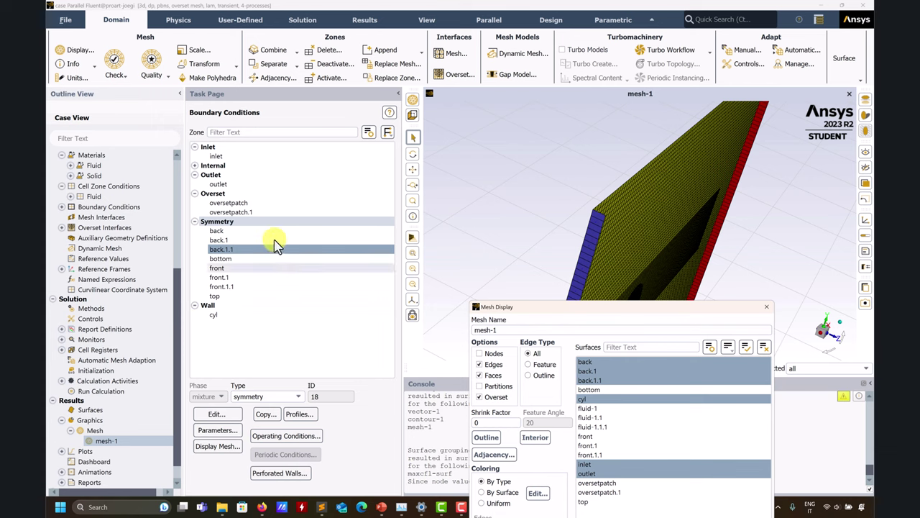
click(216, 295)
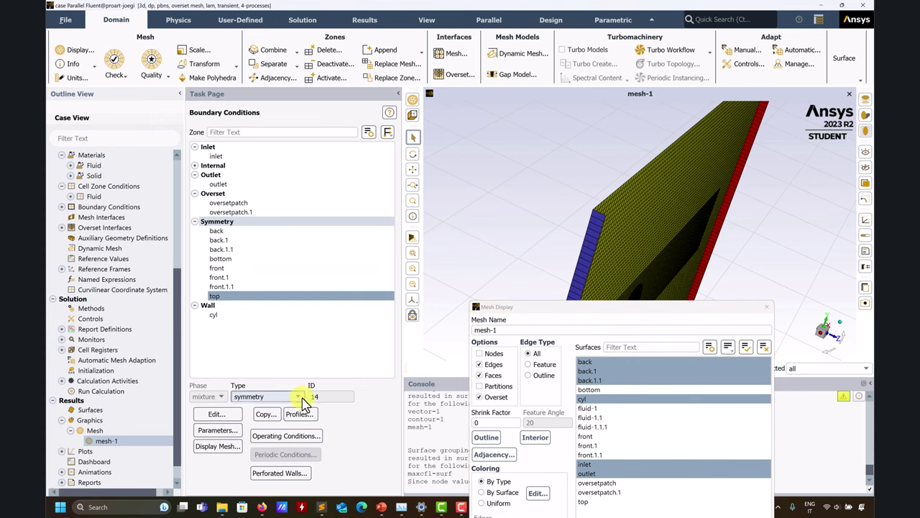
click(298, 396)
click(245, 472)
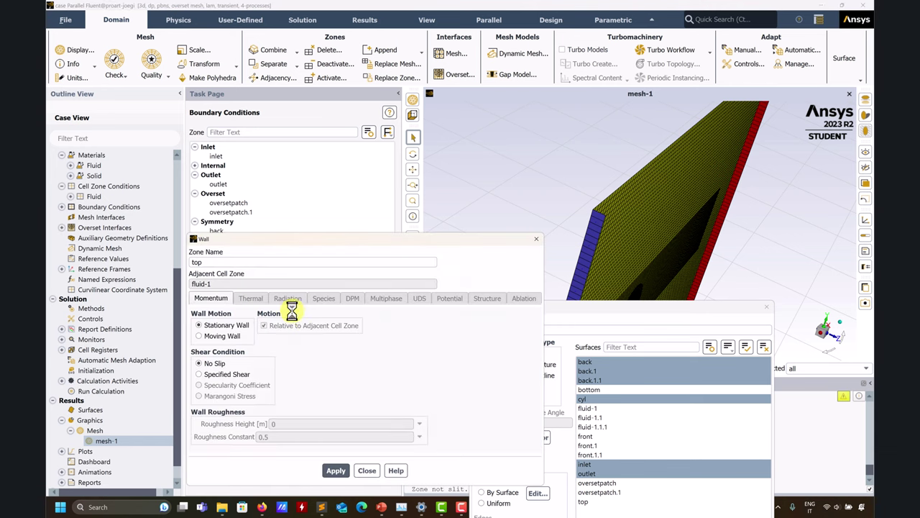
click(223, 374)
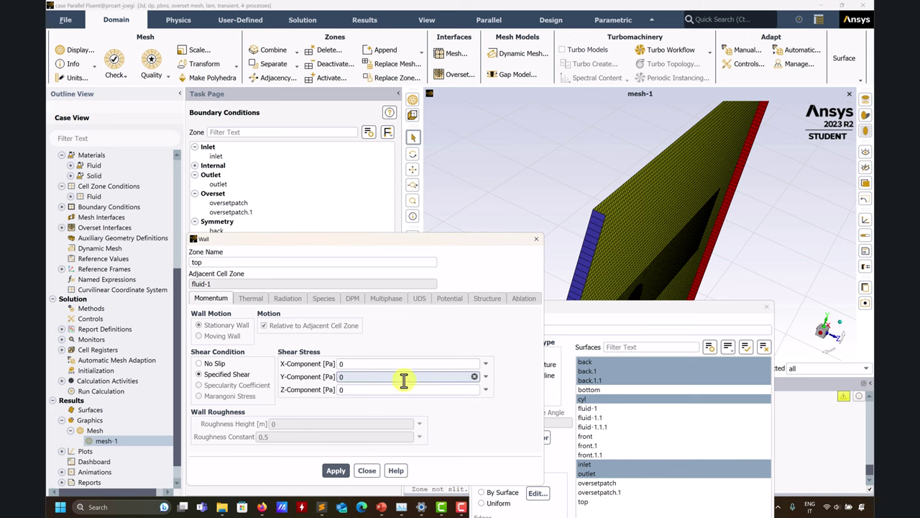
click(367, 471)
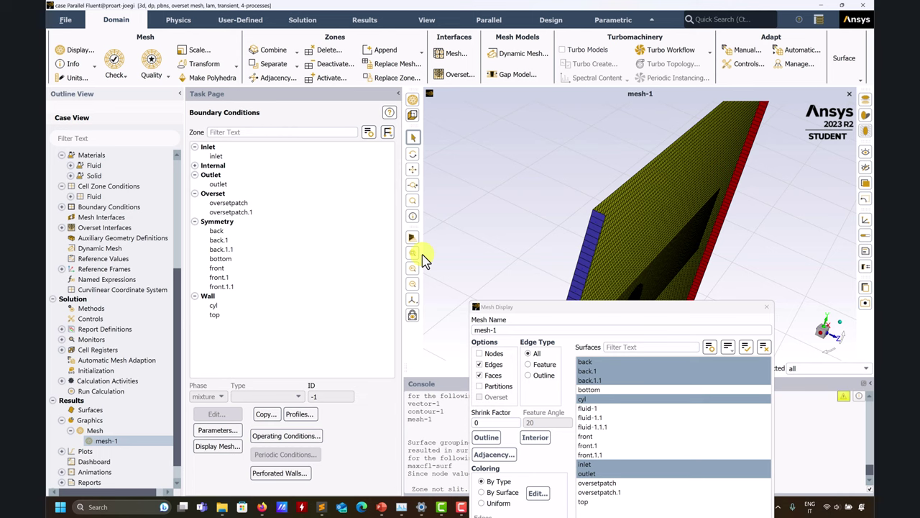
click(214, 315)
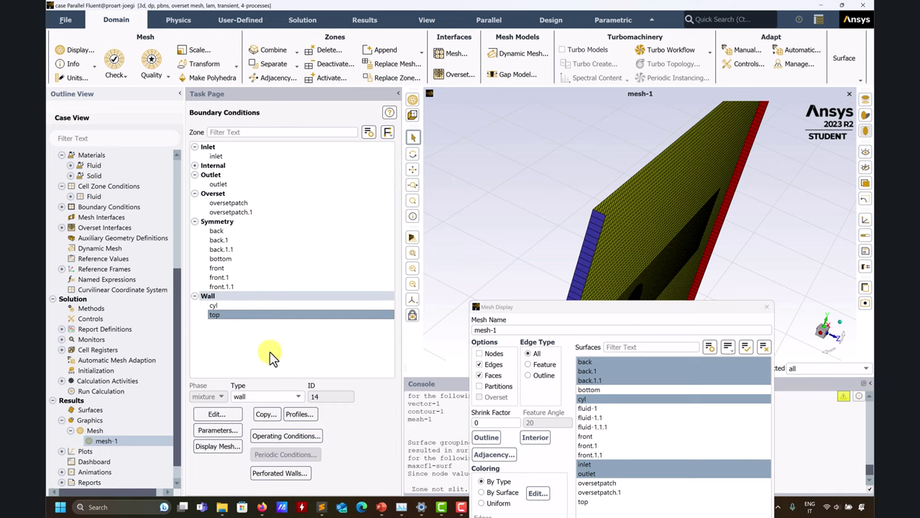
click(291, 396)
click(259, 466)
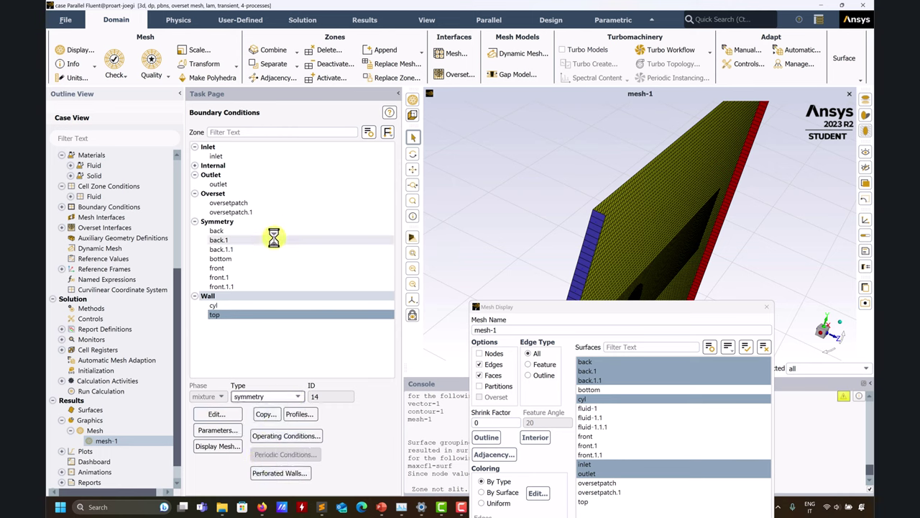
click(314, 286)
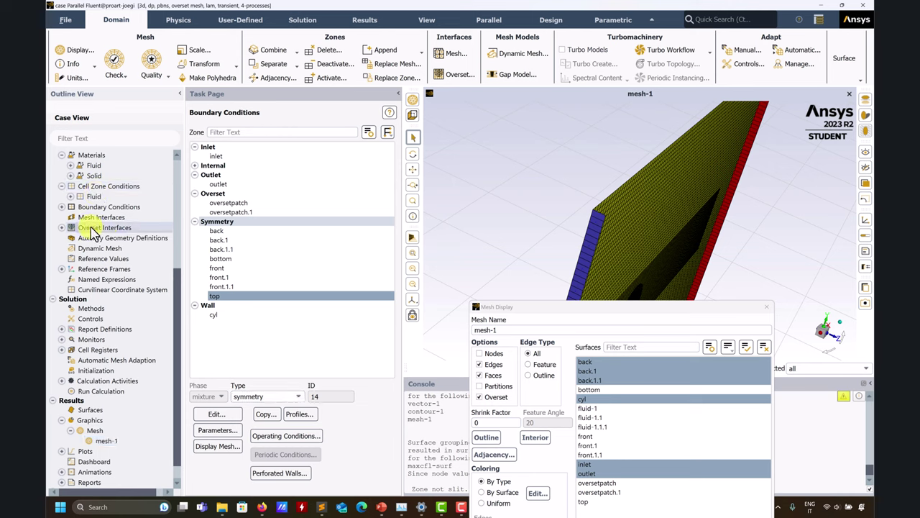
Review ov1's background and component zones, then close it and Mesh Display
double_click(92, 229)
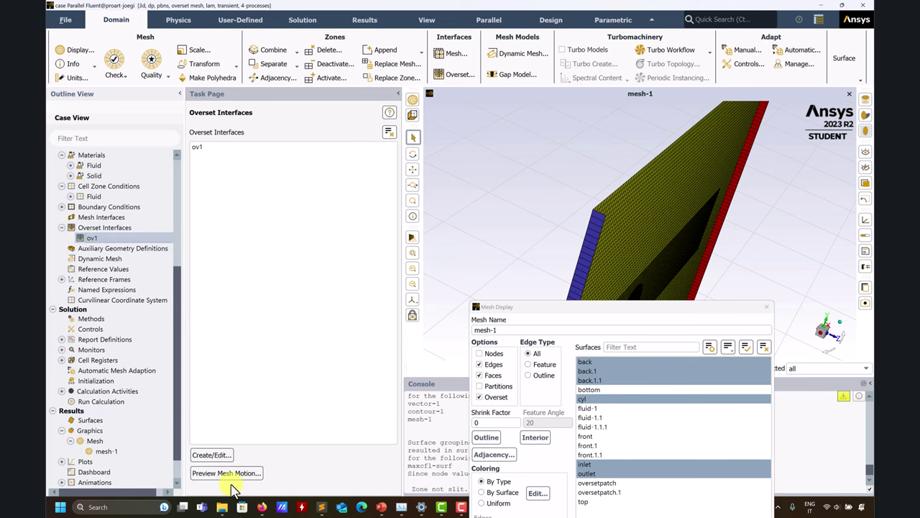
click(216, 455)
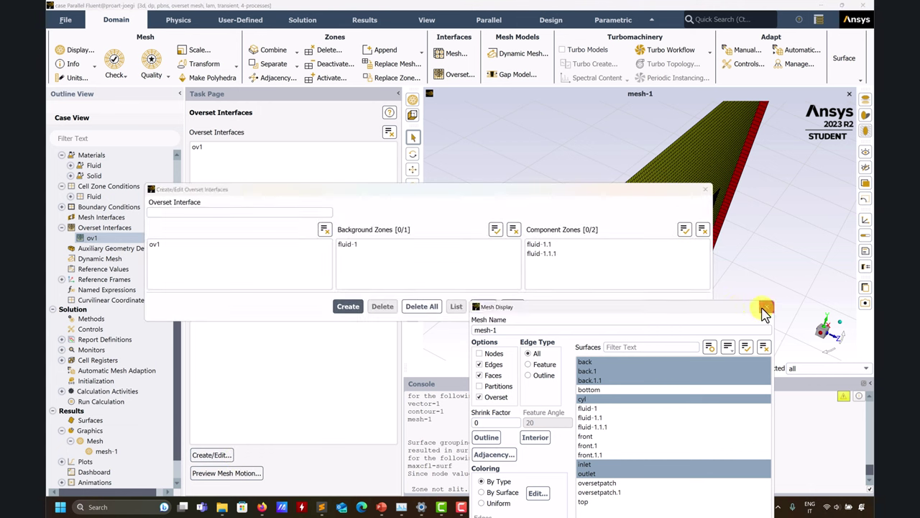
click(766, 307)
click(483, 306)
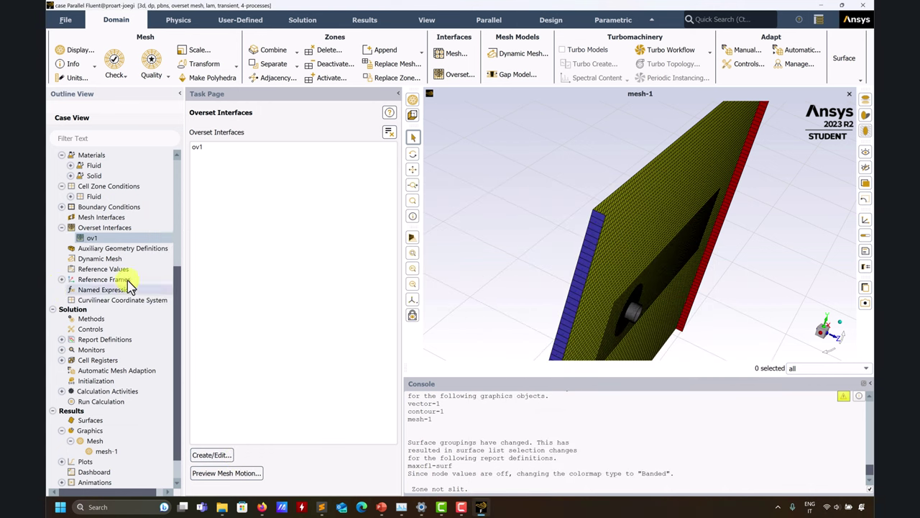
Show Reference Values: area 2 m², density 1 kg/m³, velocity 1 m/s, zone fluid-1
click(93, 248)
click(61, 228)
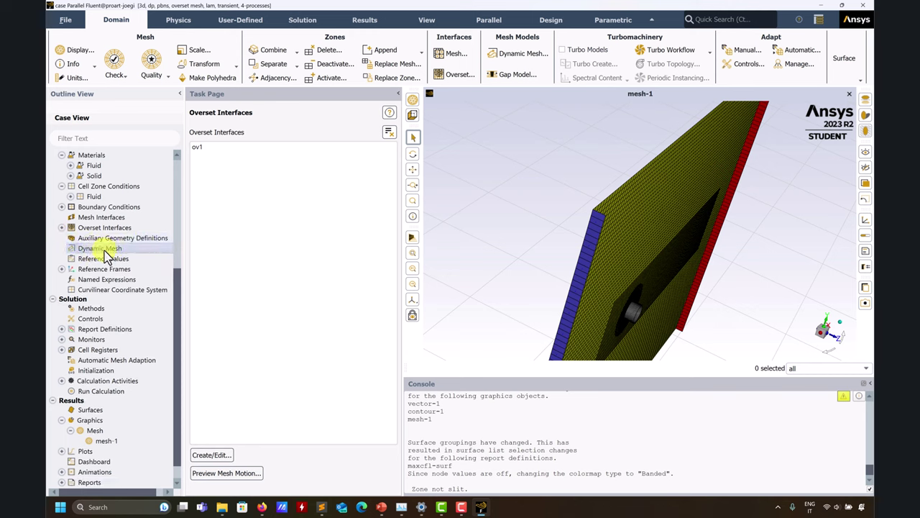
click(101, 248)
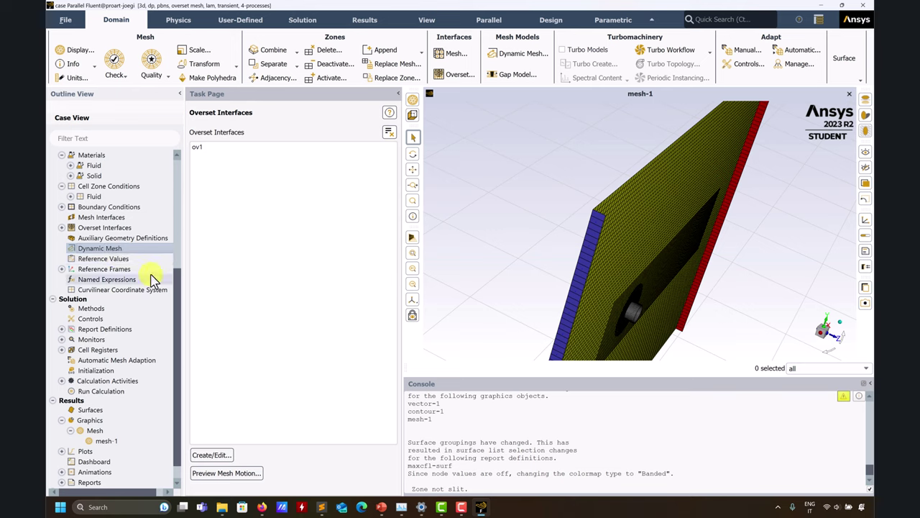
click(105, 259)
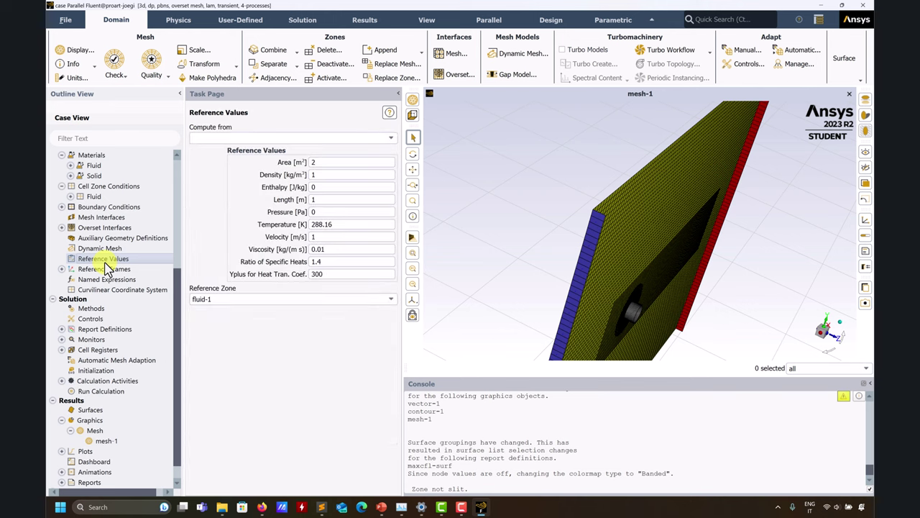
Check the reference Area value, then display the PISO, least-squares, second-order pressure and momentum methods
double_click(318, 162)
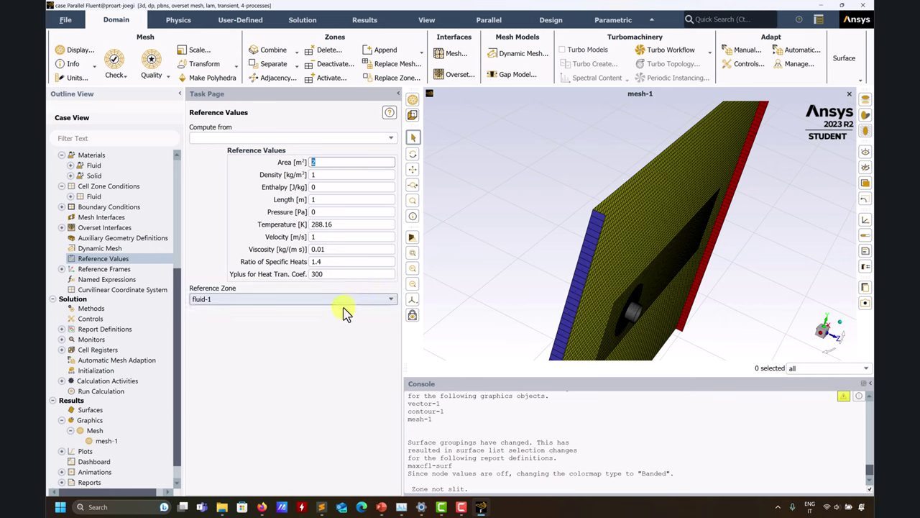
click(80, 271)
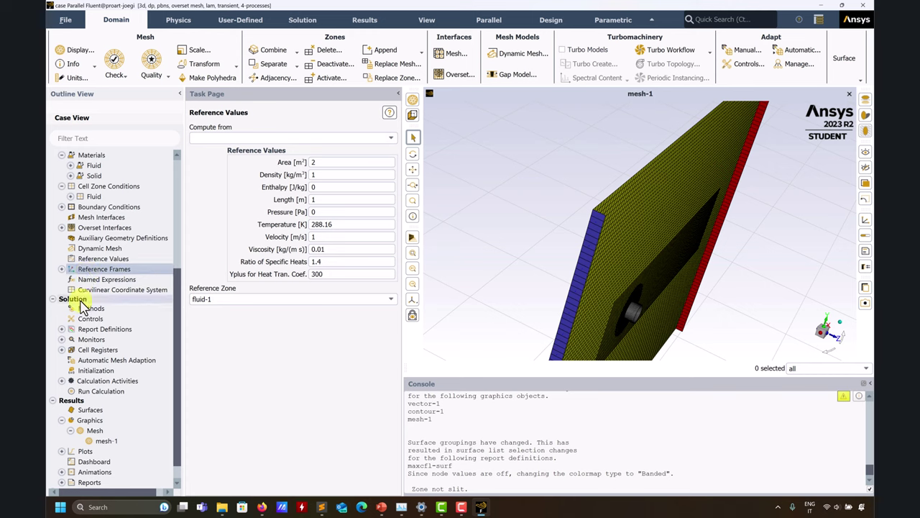
scroll(79, 288, up, 5)
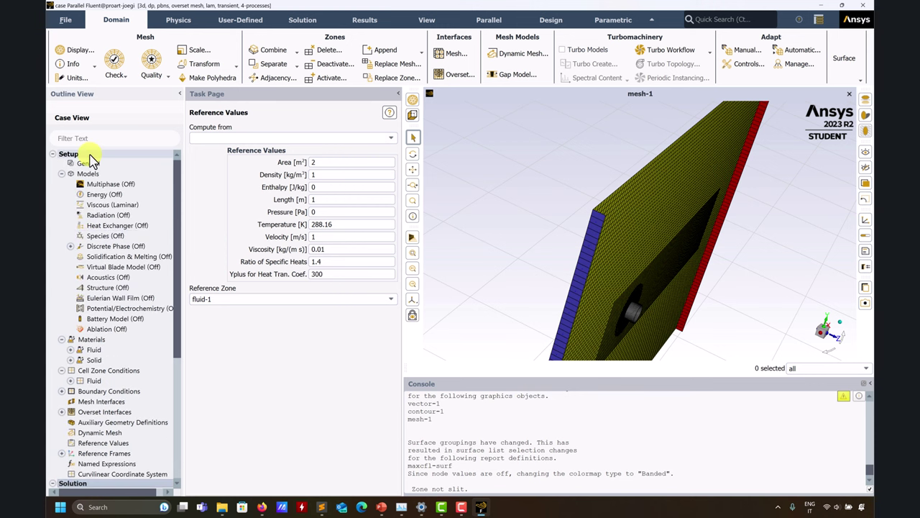
scroll(93, 215, down, 7)
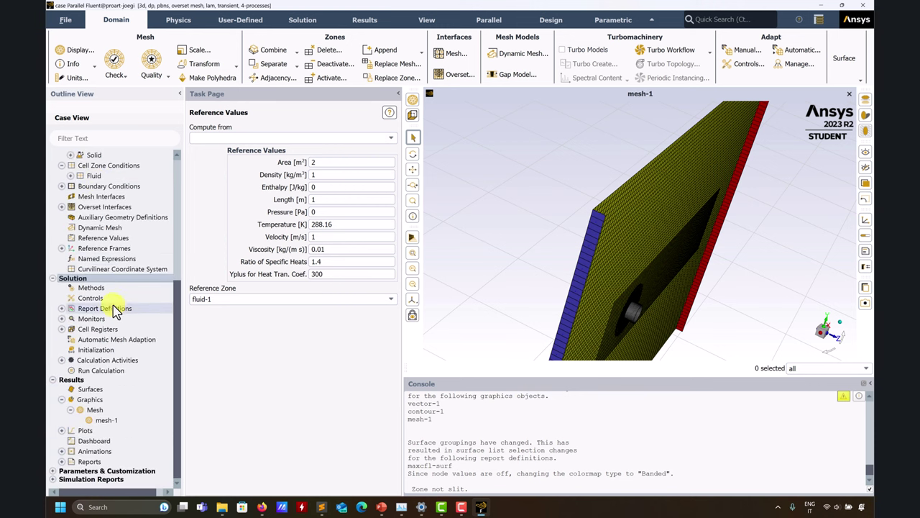
click(91, 287)
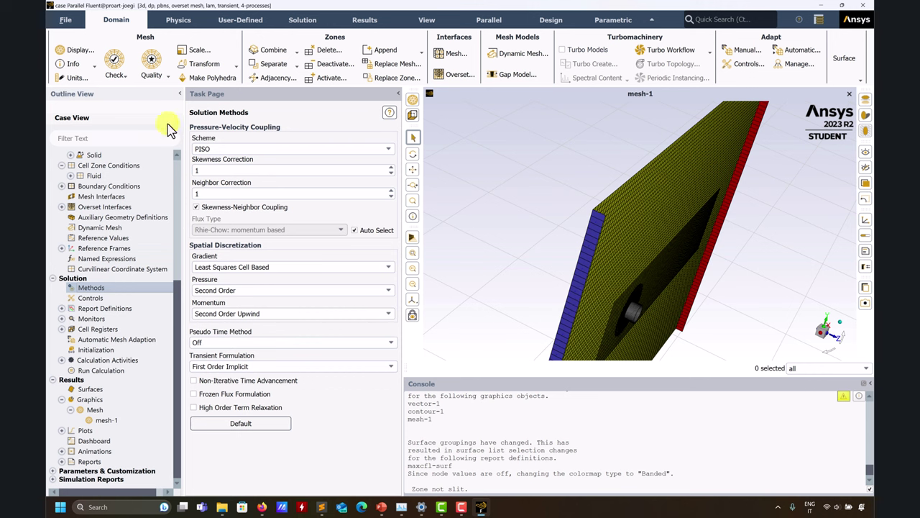
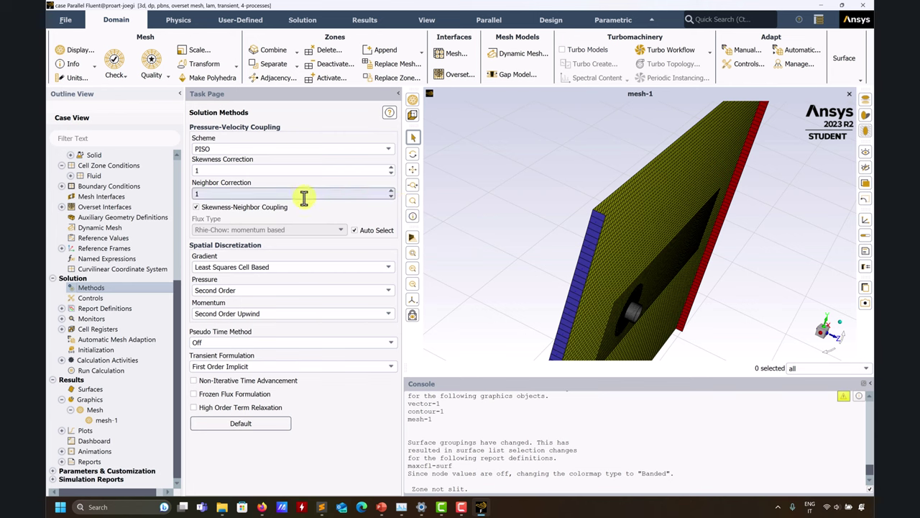
Try the Coupled scheme, revert pressure-velocity coupling to PISO, and show Solution Controls
click(388, 149)
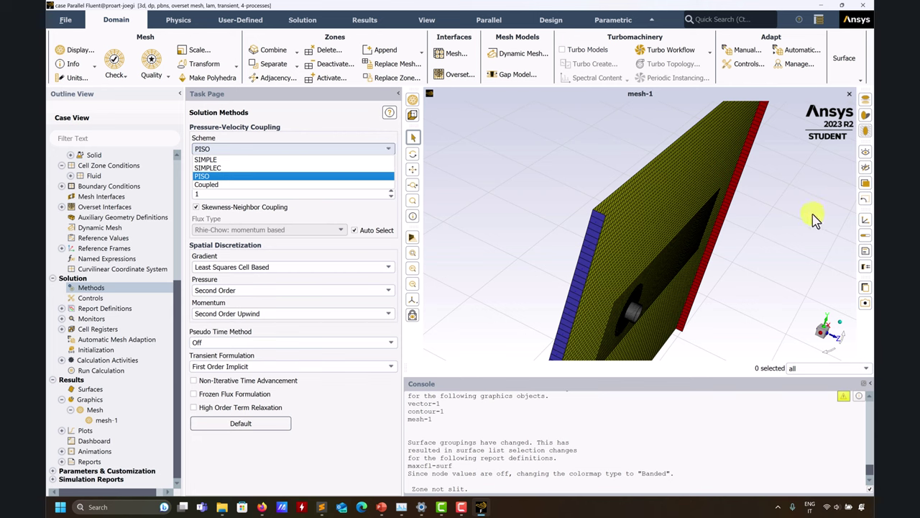
click(313, 124)
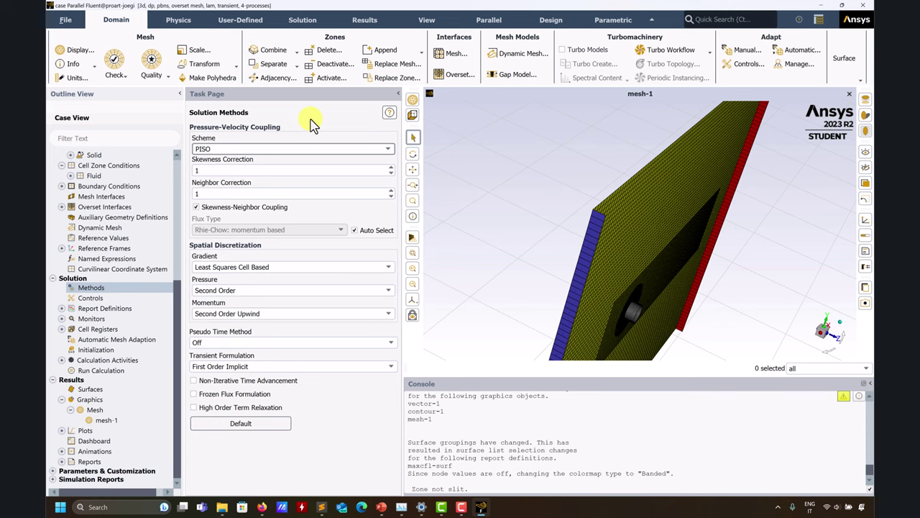
click(380, 148)
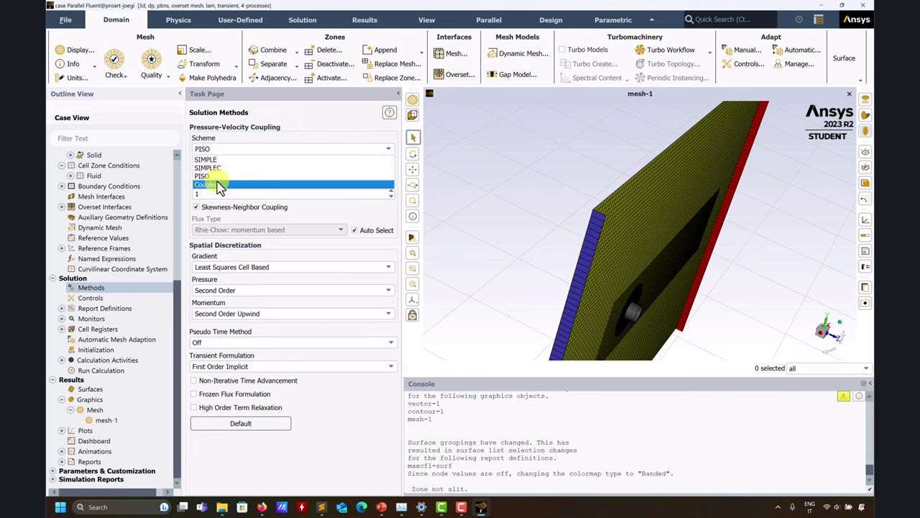
click(218, 186)
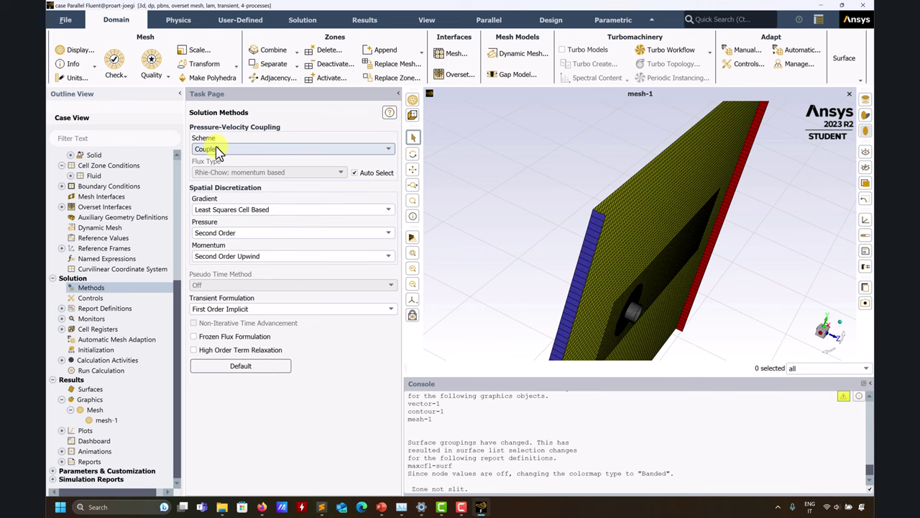
click(215, 149)
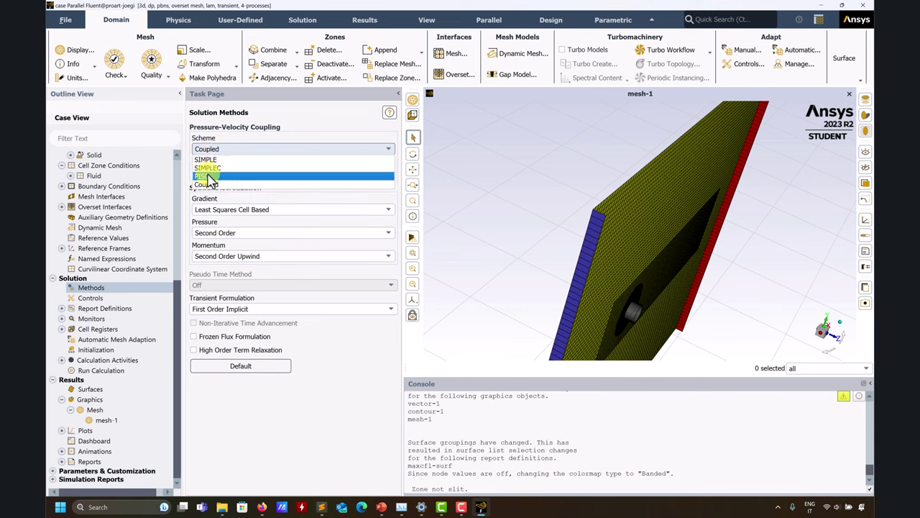
click(209, 177)
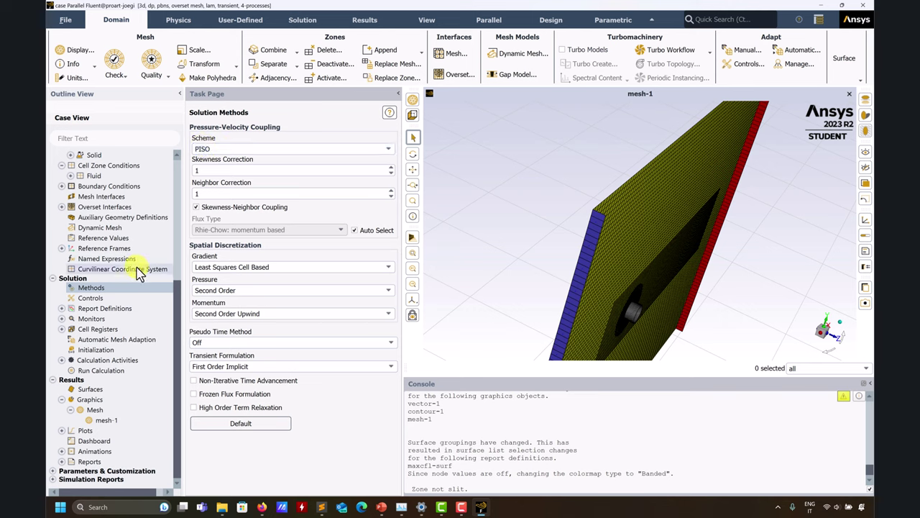
click(89, 298)
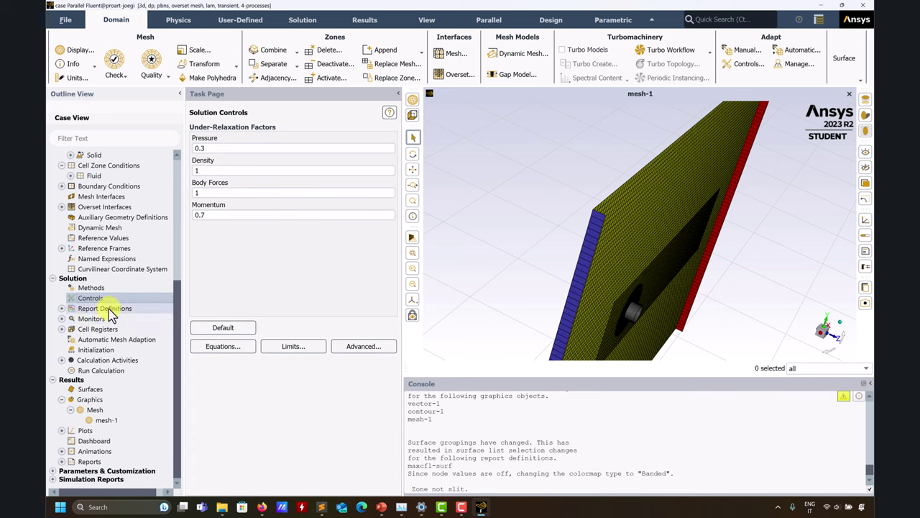
Expand Report Definitions and create a new Lift force report, report-def-0, set to Lift Coefficient
click(62, 308)
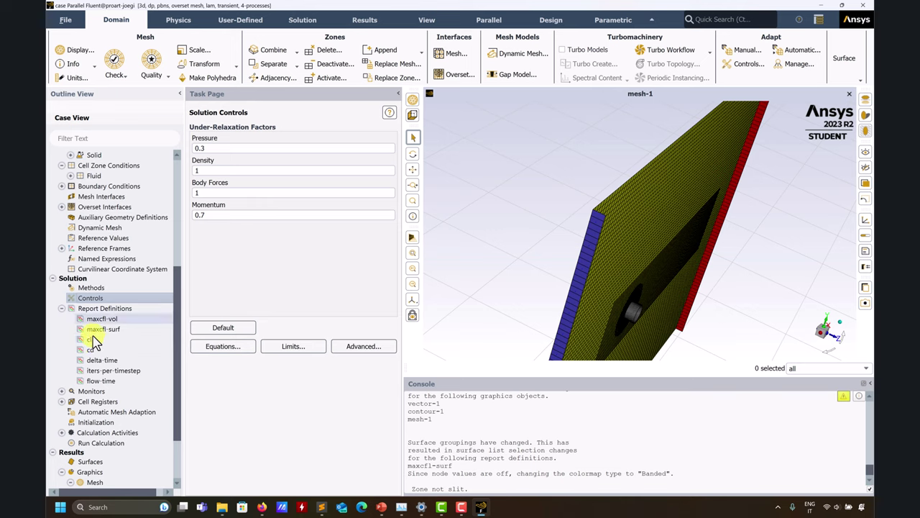
right_click(106, 308)
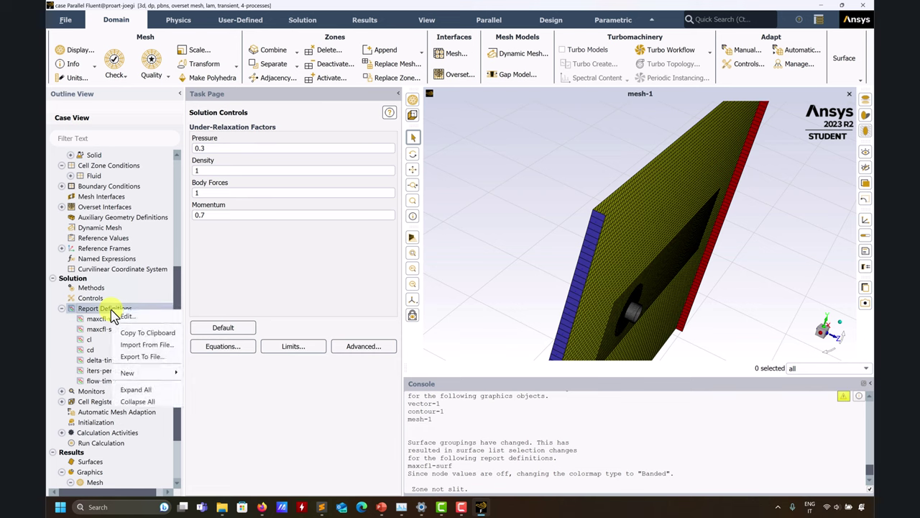
click(94, 308)
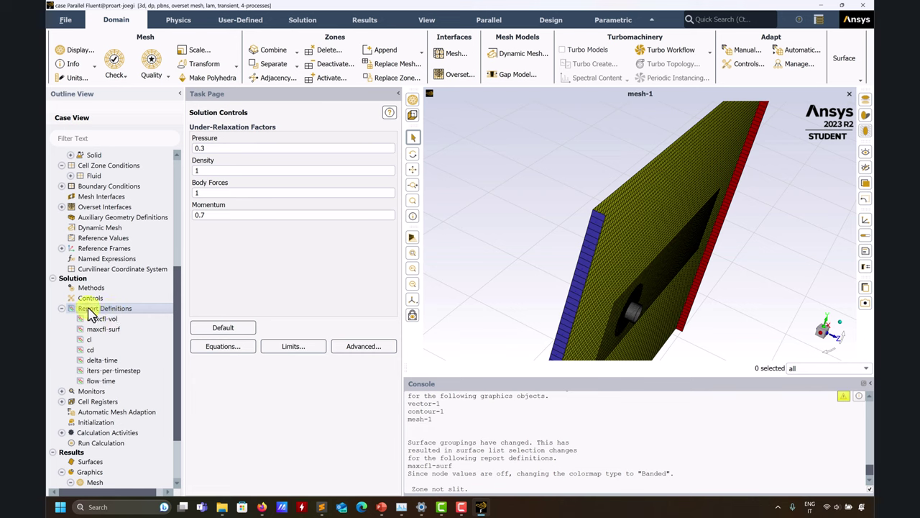
right_click(95, 308)
mouse_move(121, 374)
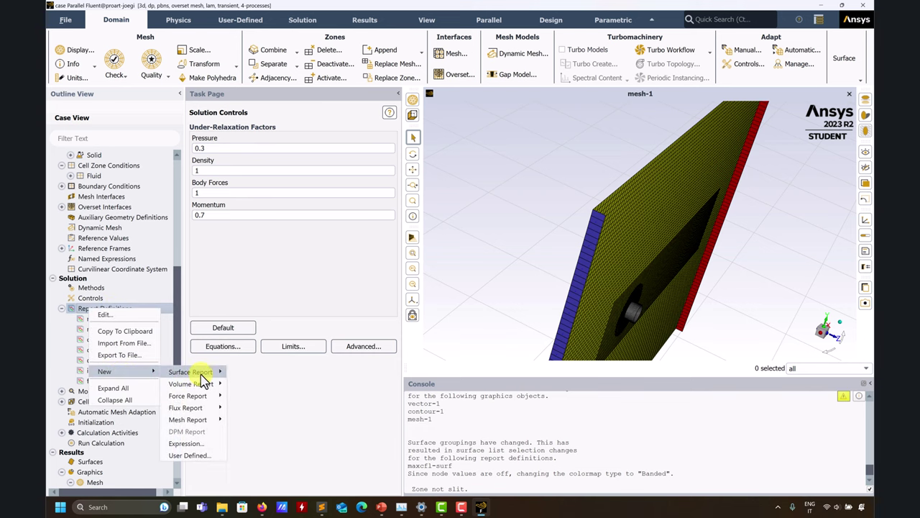
mouse_move(202, 377)
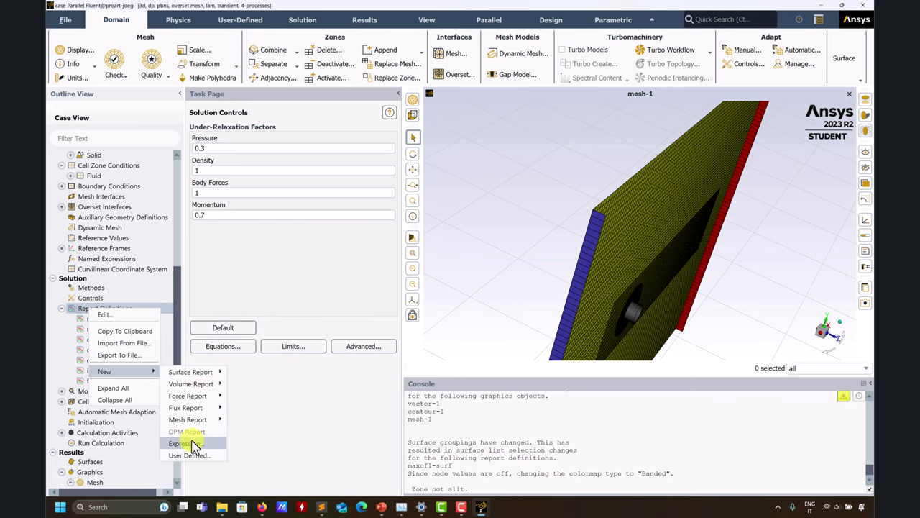
mouse_move(207, 400)
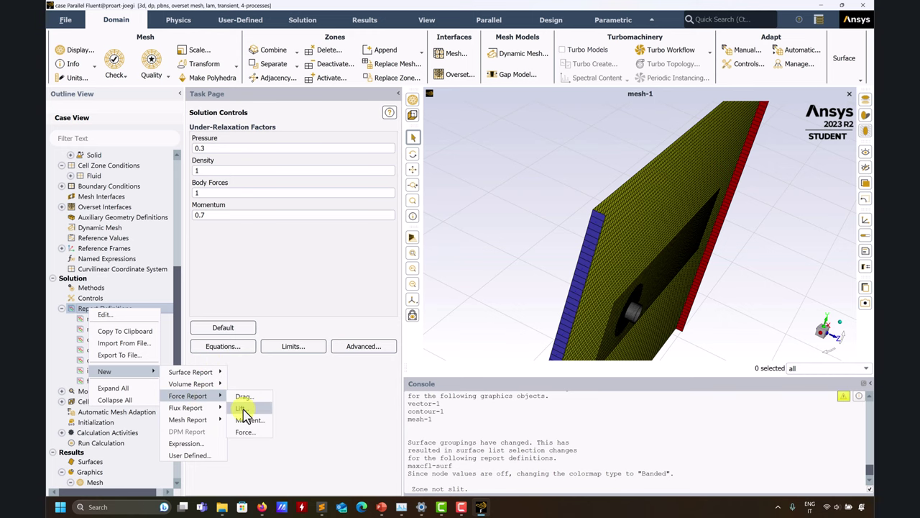
click(242, 408)
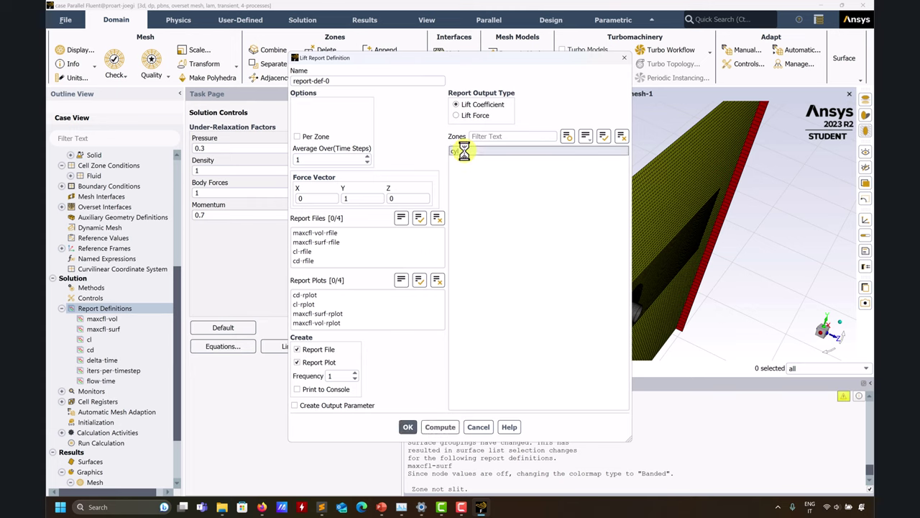
Select the cyl zone for the lift report, then cancel without creating it
click(459, 151)
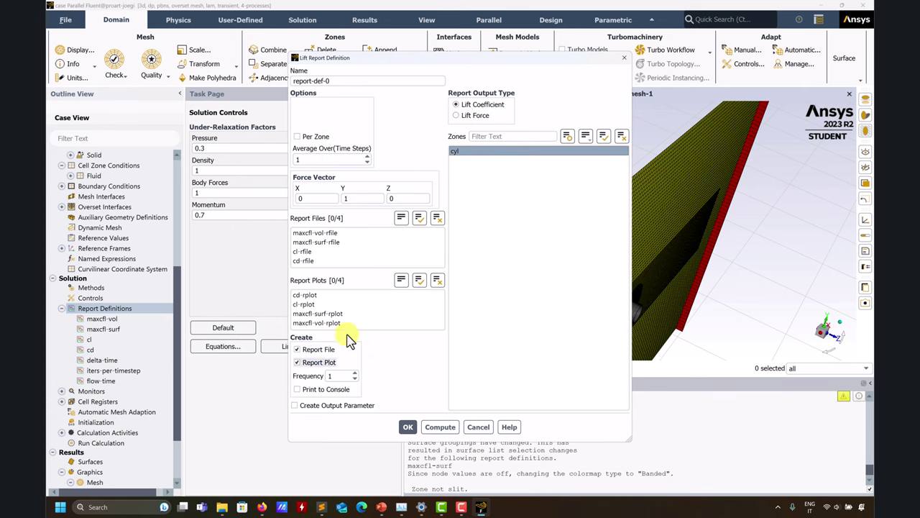
click(477, 427)
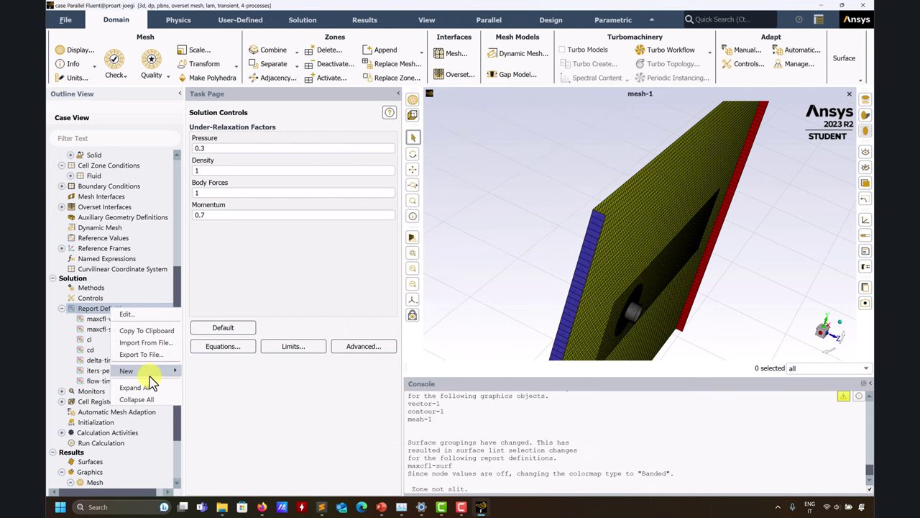
mouse_move(151, 372)
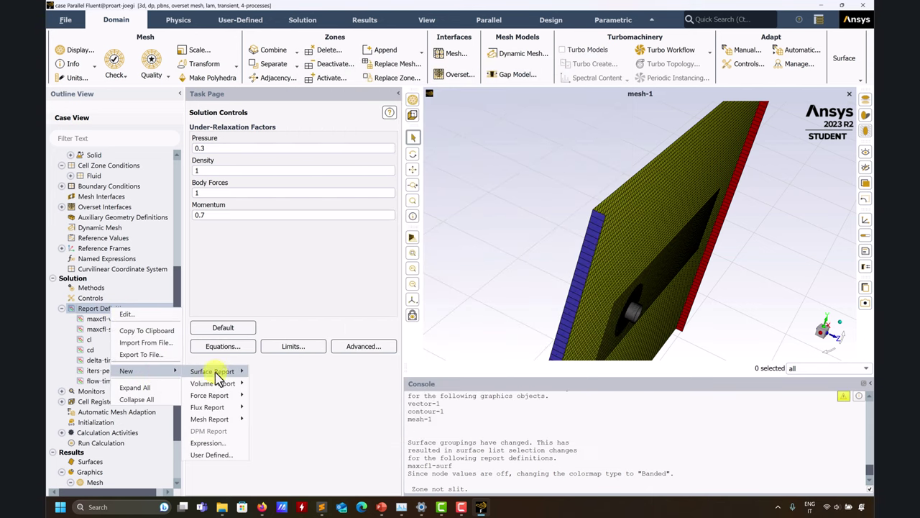
mouse_move(220, 371)
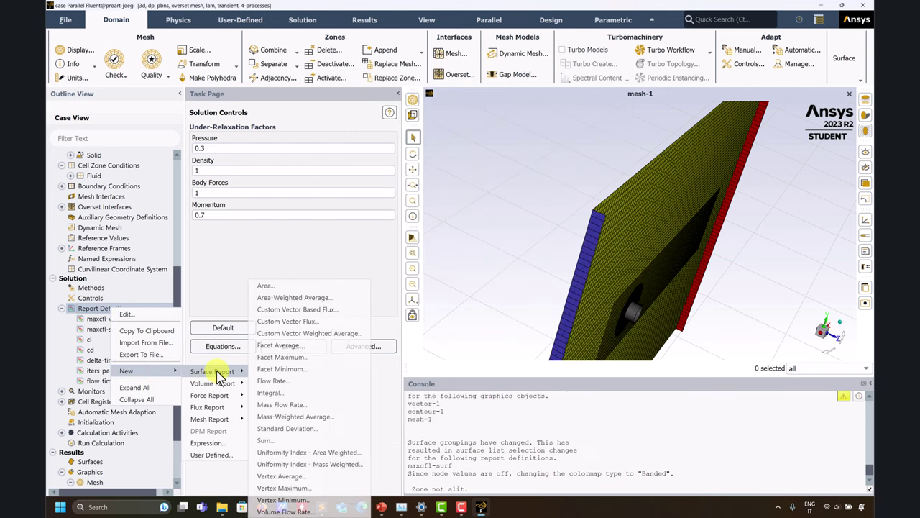
click(298, 346)
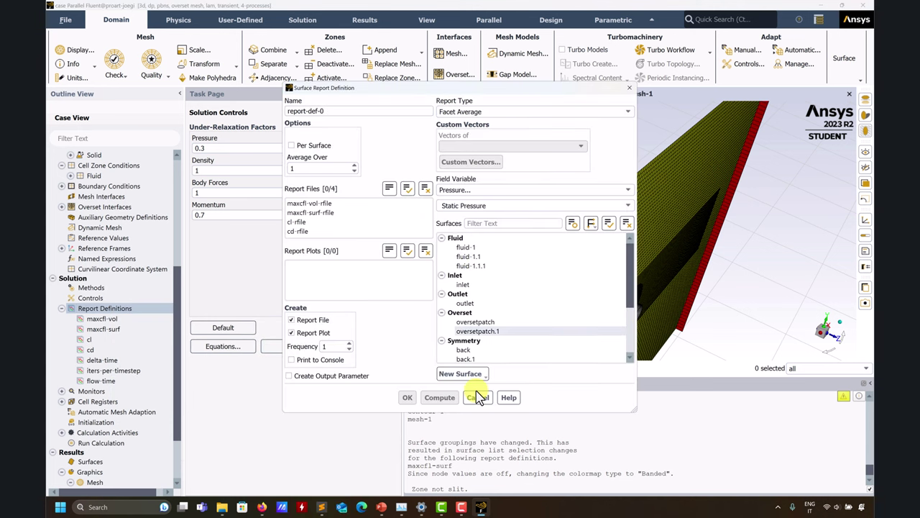
click(611, 189)
click(401, 87)
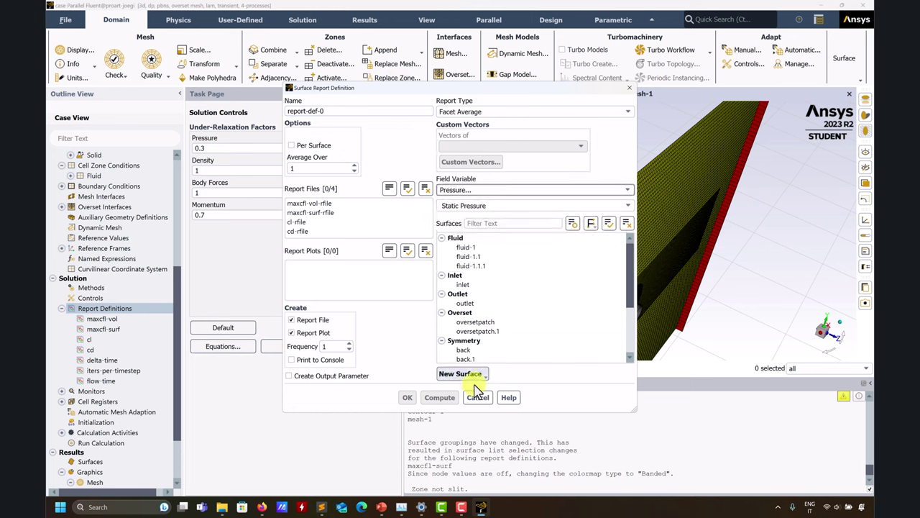
click(478, 397)
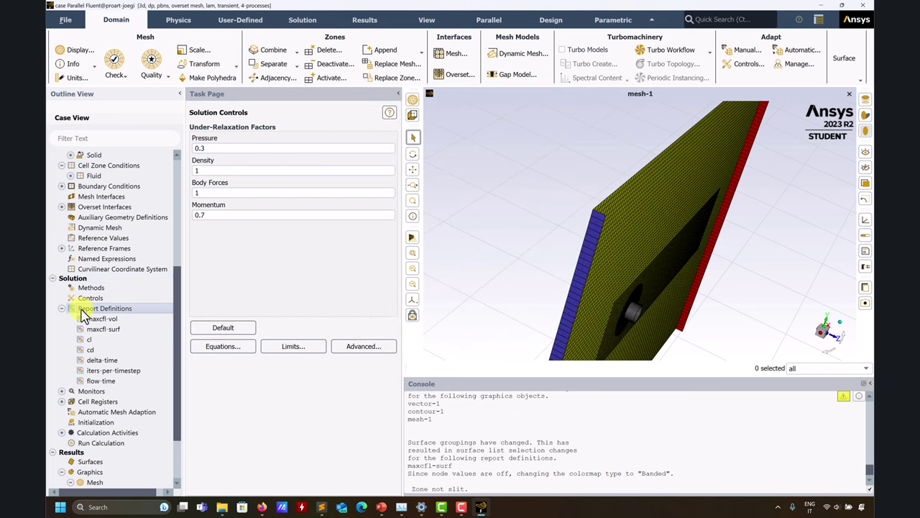
Collapse Report Definitions and Monitors, then open Manage Cell Registers listing region_0
click(62, 309)
click(62, 319)
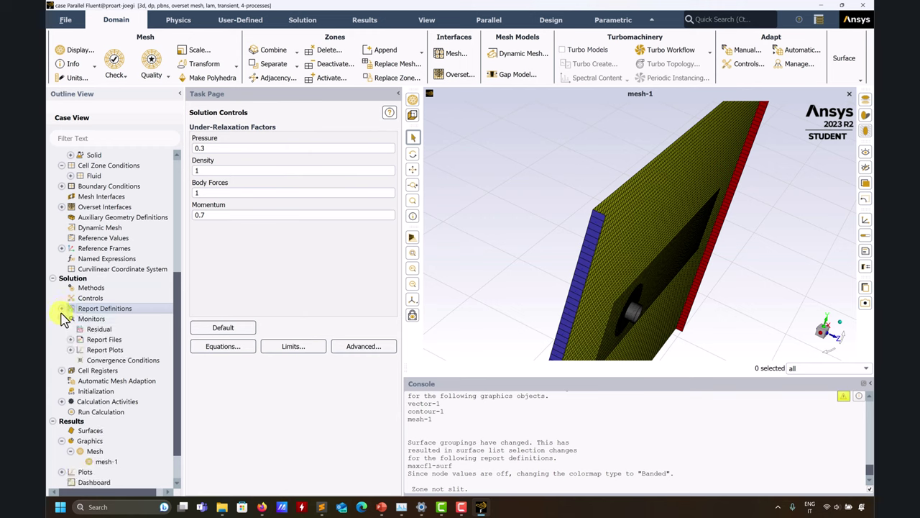
click(62, 308)
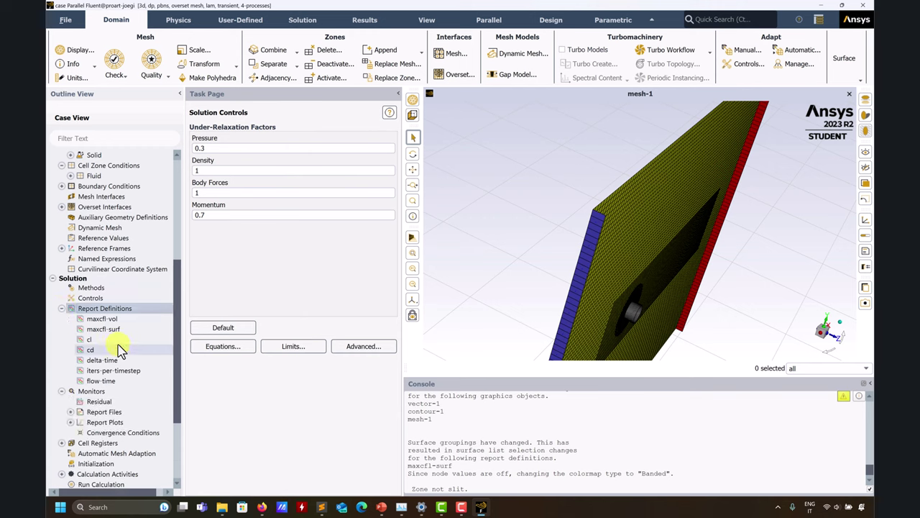
click(62, 309)
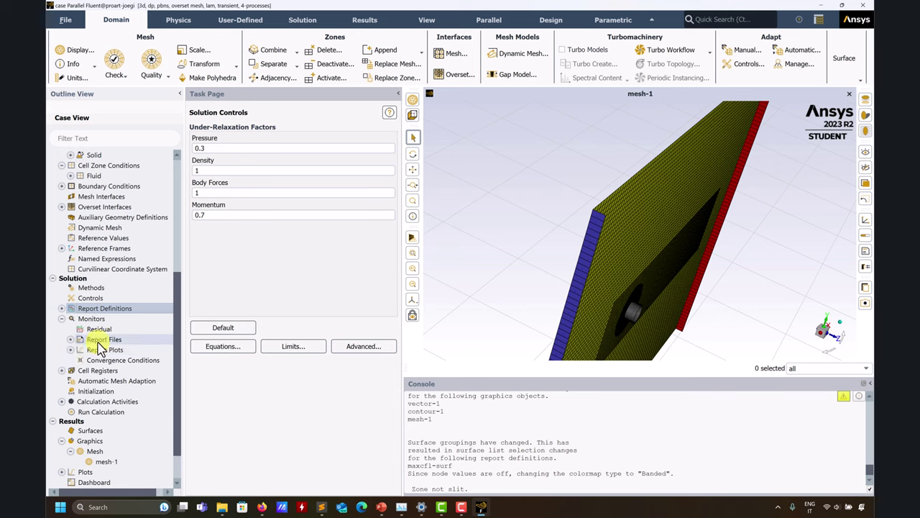
click(62, 318)
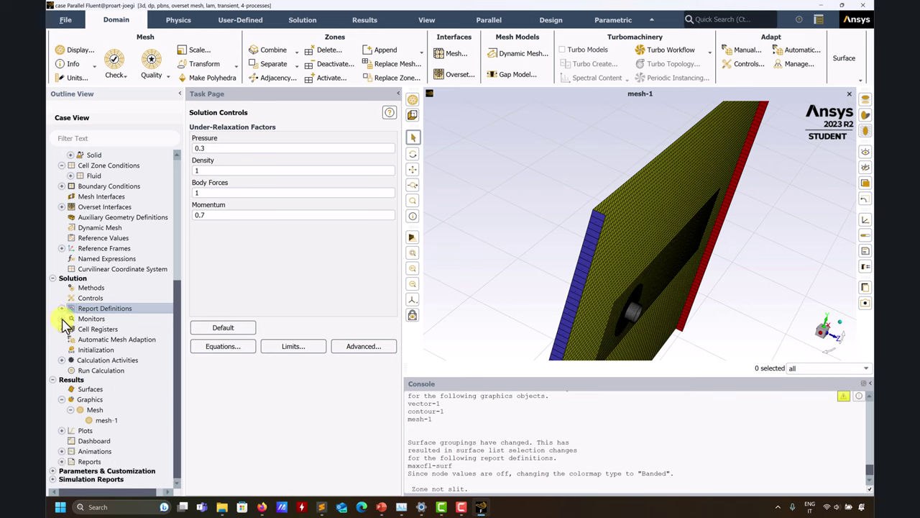
double_click(87, 330)
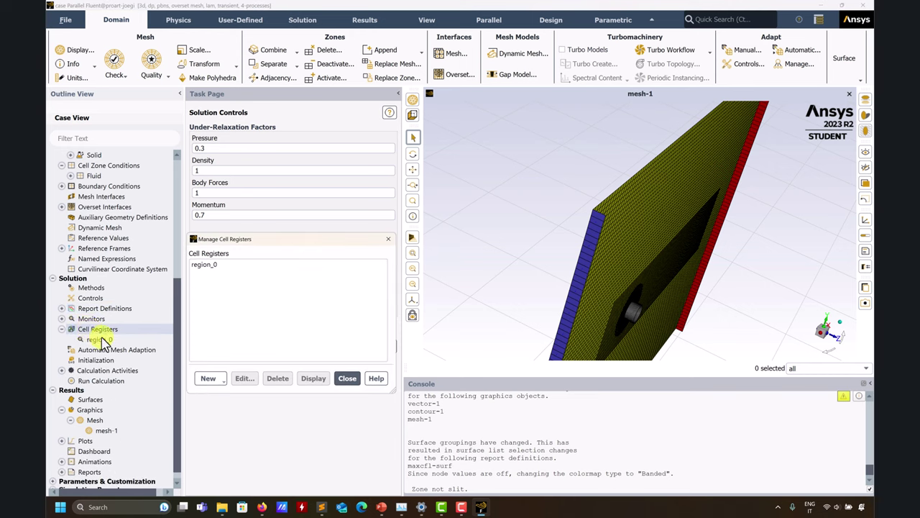
Rotate and zoom the mesh to a face-on view around the cylinder hole
drag(503, 186, 585, 288)
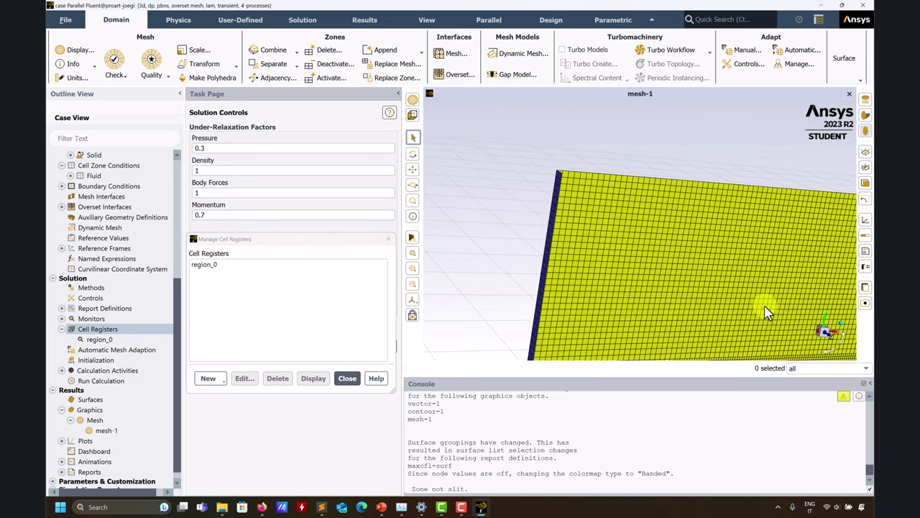
scroll(503, 129, up, 3)
drag(571, 230, 657, 275)
scroll(661, 267, up, 2)
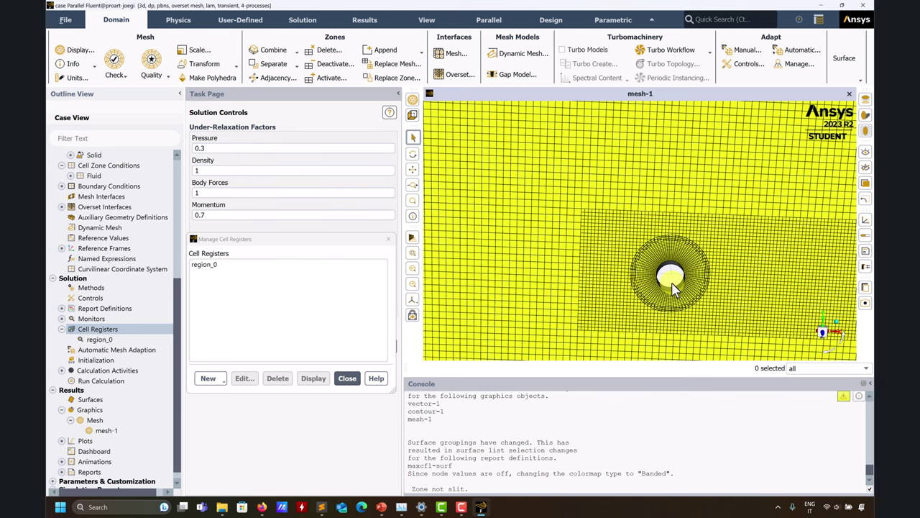
drag(709, 267, 709, 251)
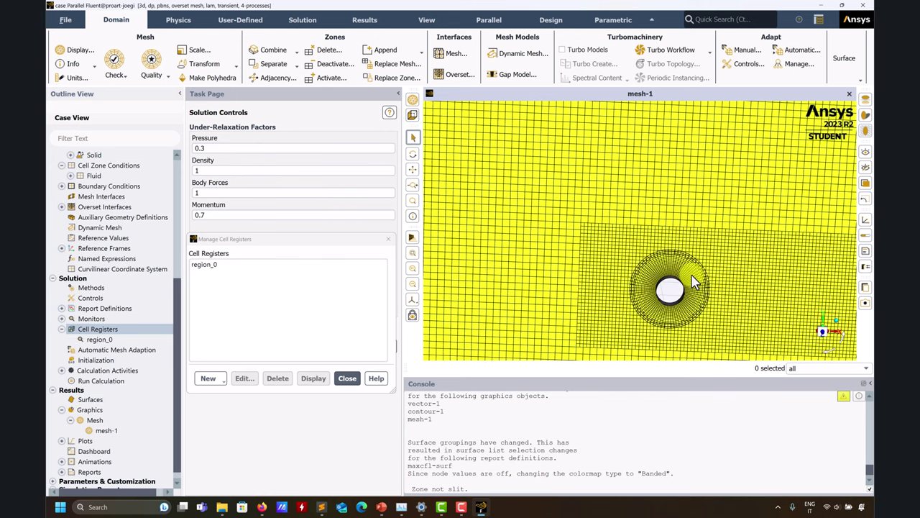
right_click(103, 333)
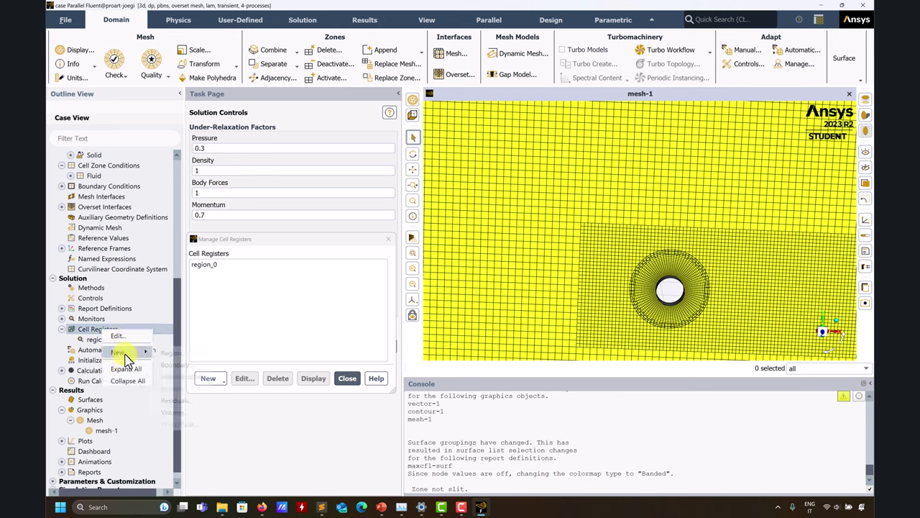
mouse_move(122, 351)
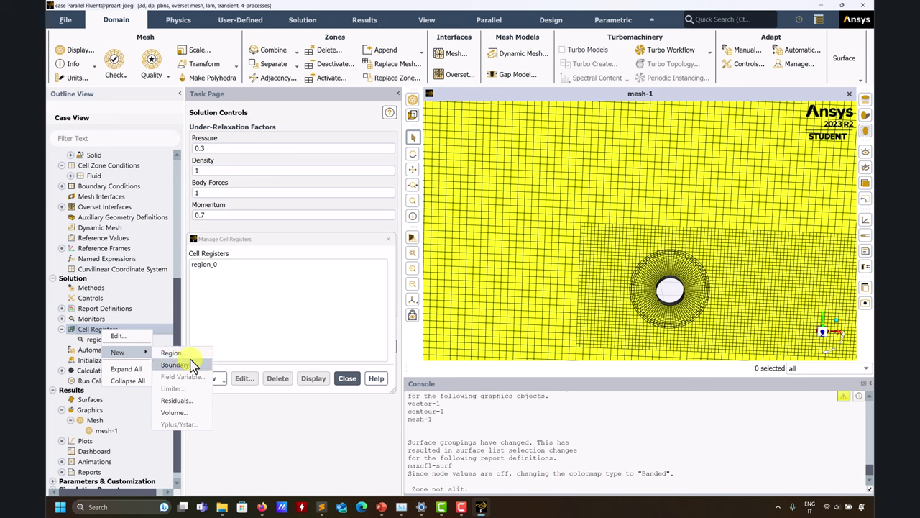
click(253, 451)
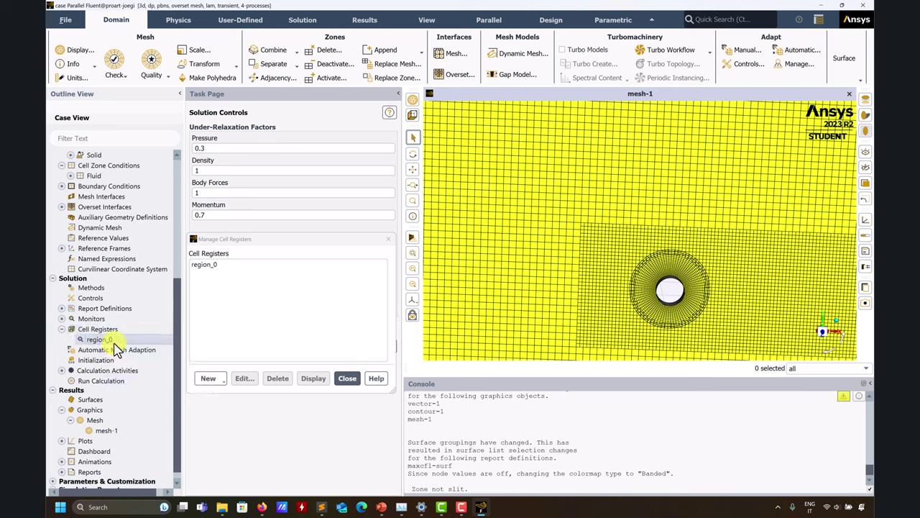
Display region_0's 9438 marked cells, rotate to view them in 3-D, then close the register
double_click(111, 341)
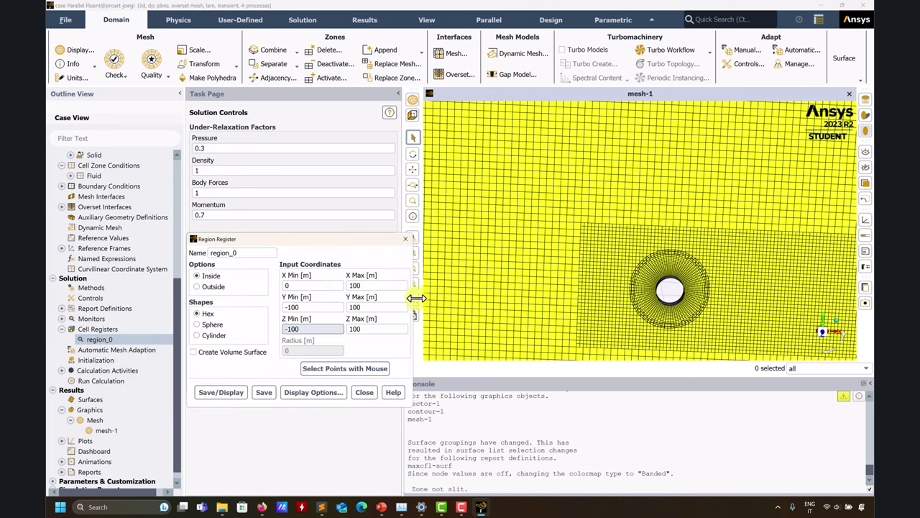
click(198, 392)
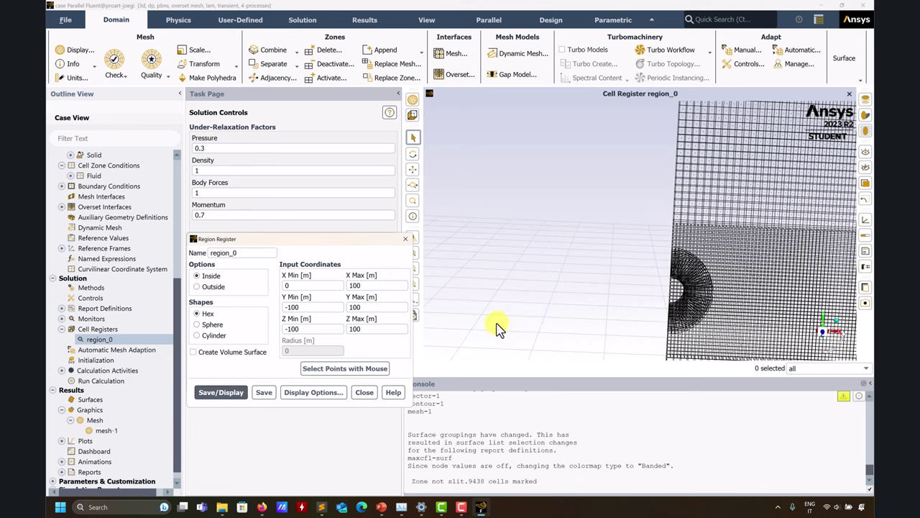
drag(603, 290, 689, 289)
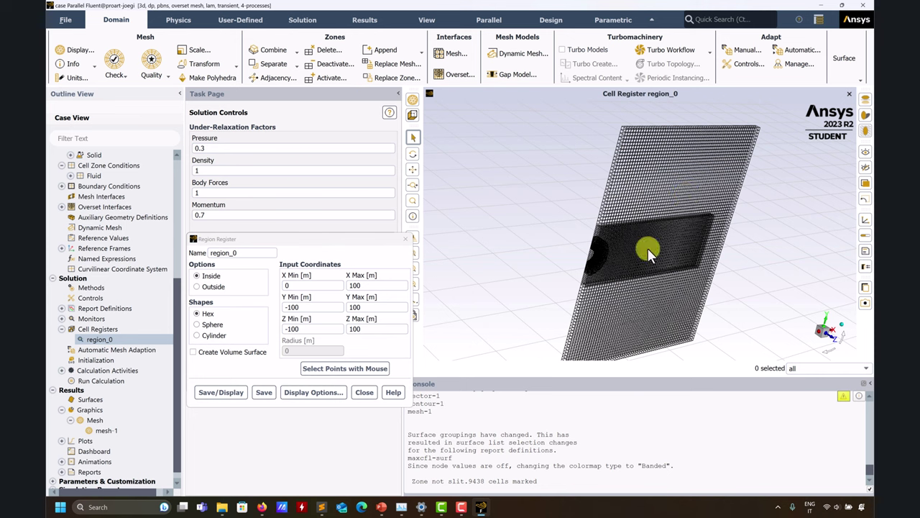
click(367, 392)
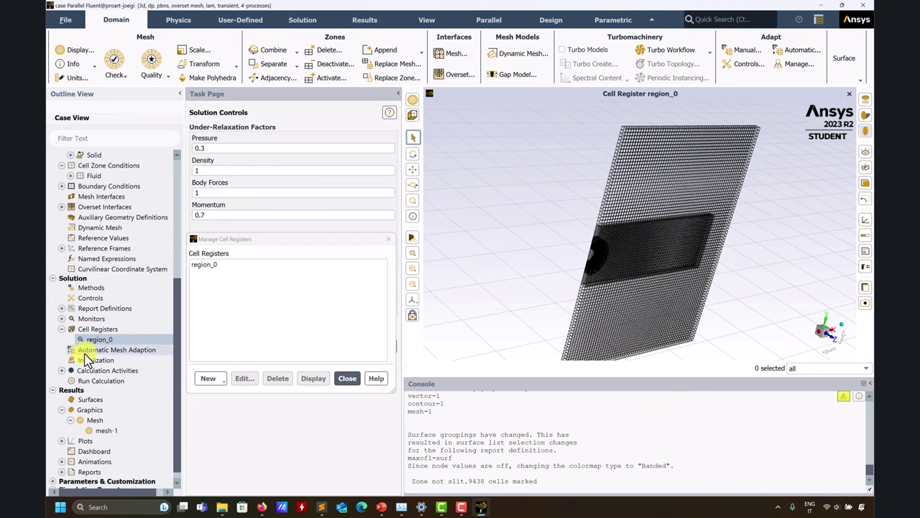
click(61, 329)
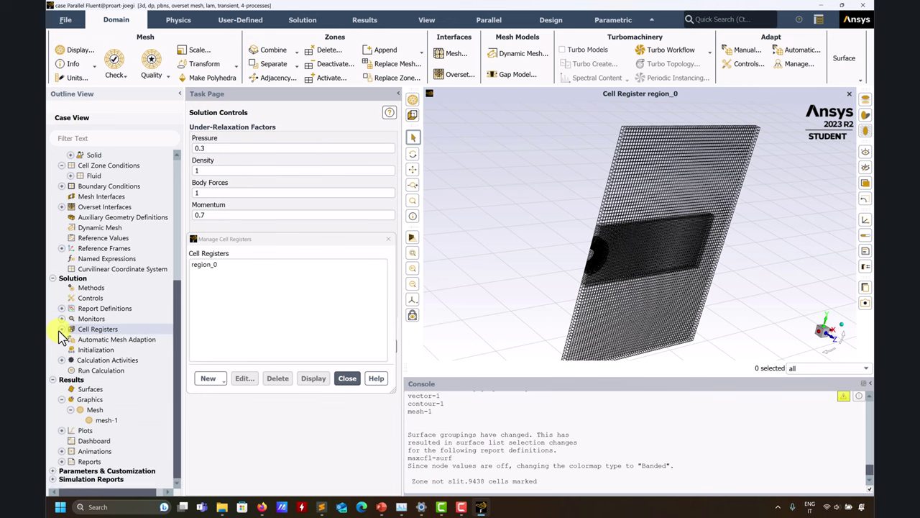
Show the standard initialization settings with X velocity 1 m/s and close the cell register manager
click(107, 350)
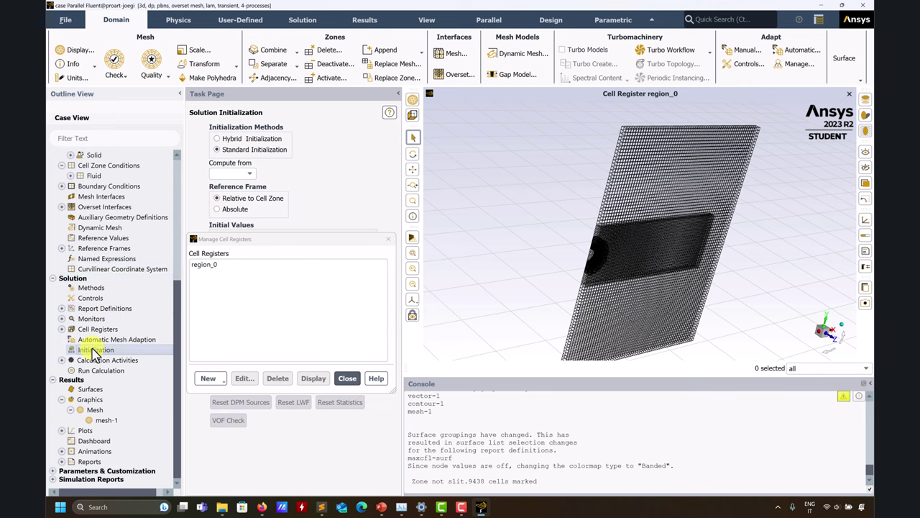
click(387, 240)
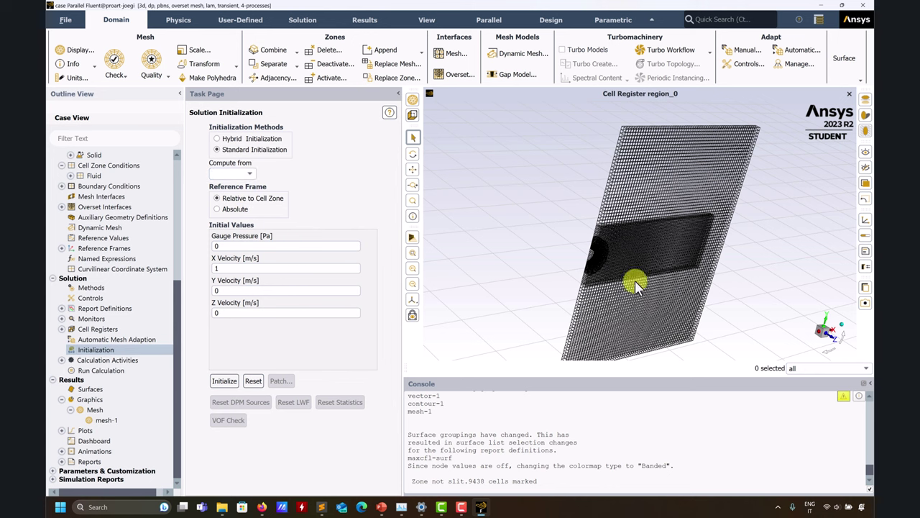
drag(616, 266, 542, 282)
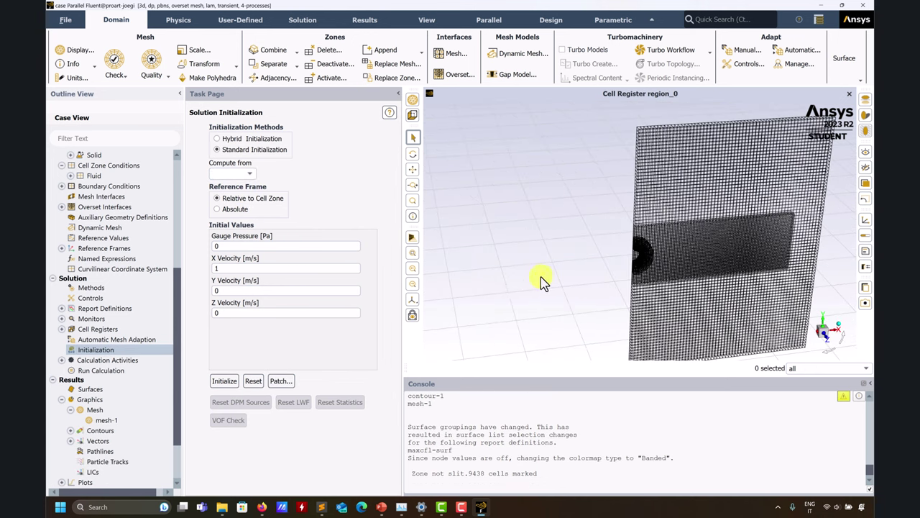
Open the Patch dialog and select region_0 as the register to patch
click(280, 382)
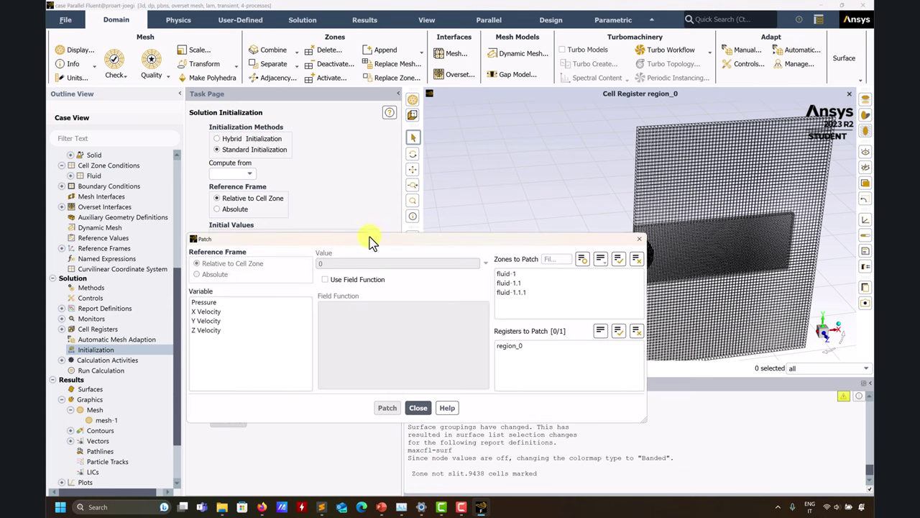
drag(369, 243, 312, 46)
click(428, 142)
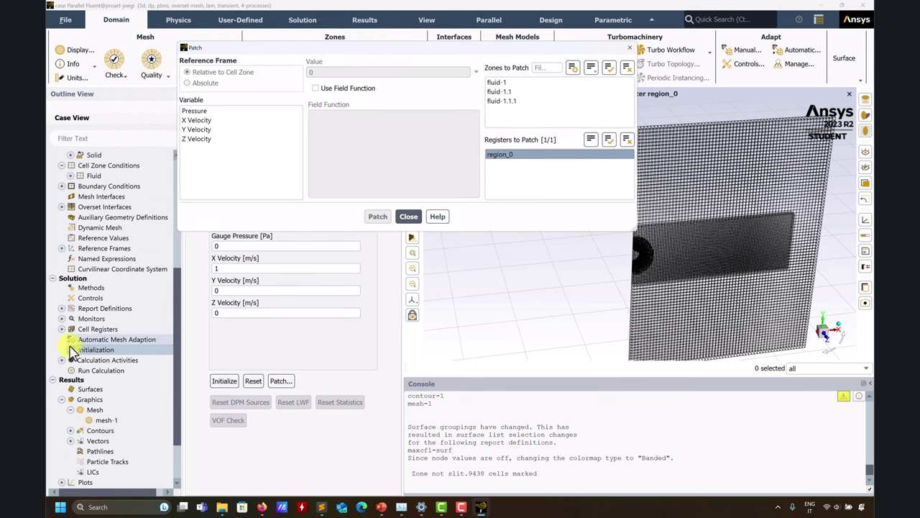
click(61, 329)
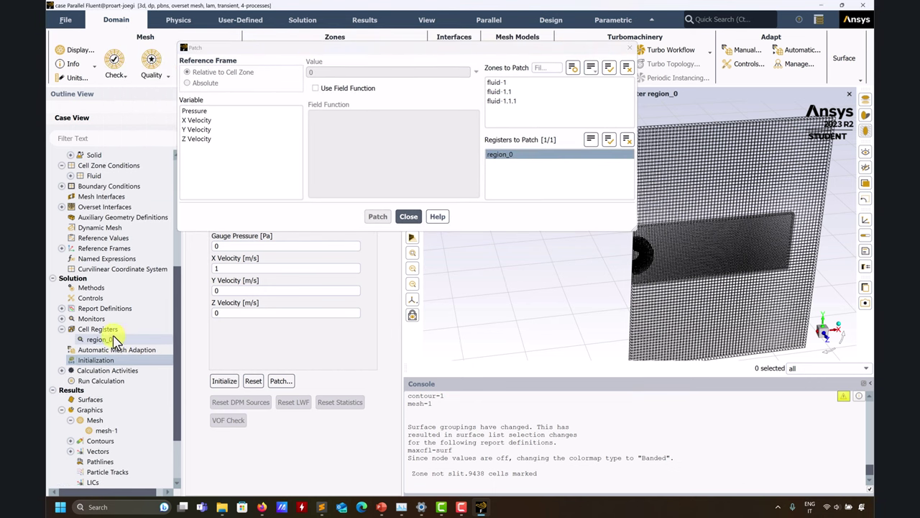
Patch X velocity 0.9848, Y velocity 0.17364, and zero Z velocity and pressure into region_0
click(209, 120)
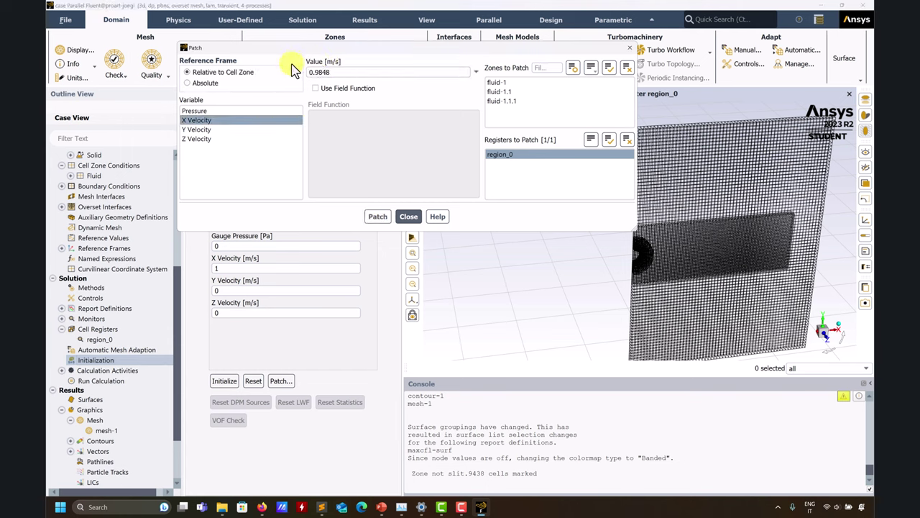
click(377, 217)
click(197, 129)
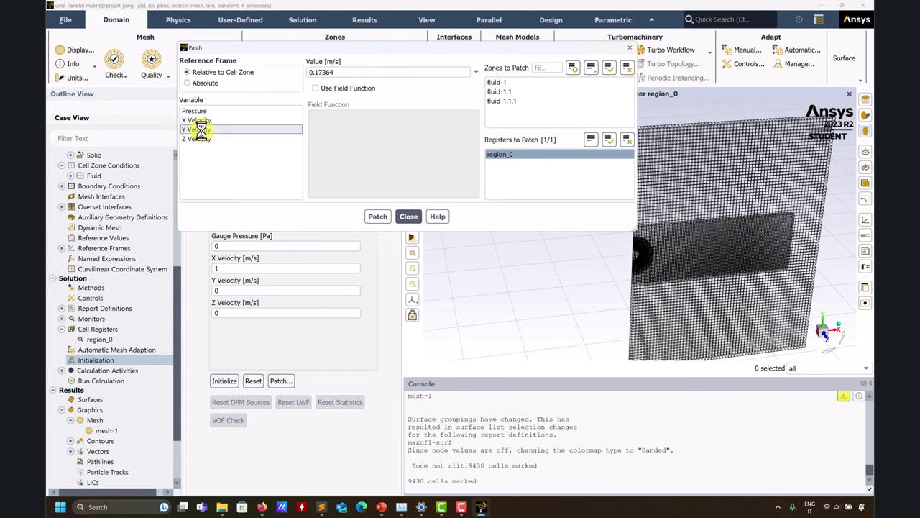
click(378, 217)
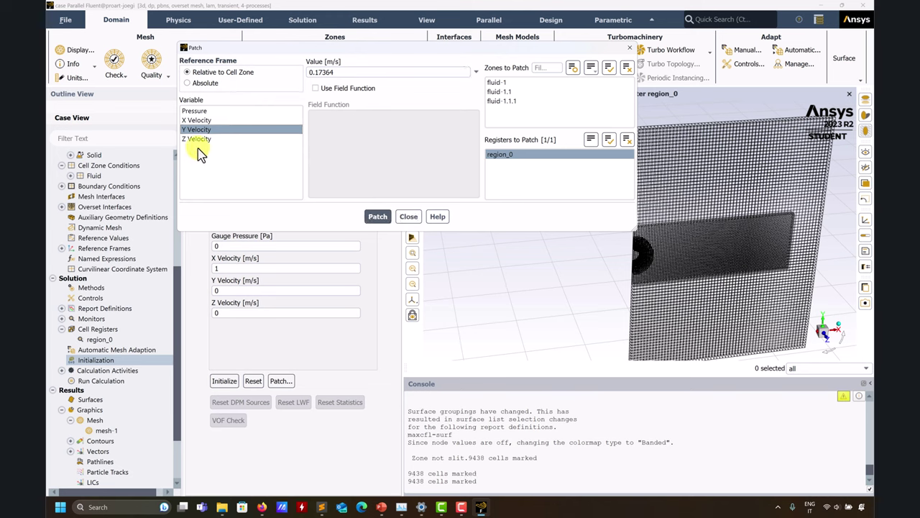
click(198, 139)
click(378, 217)
click(197, 111)
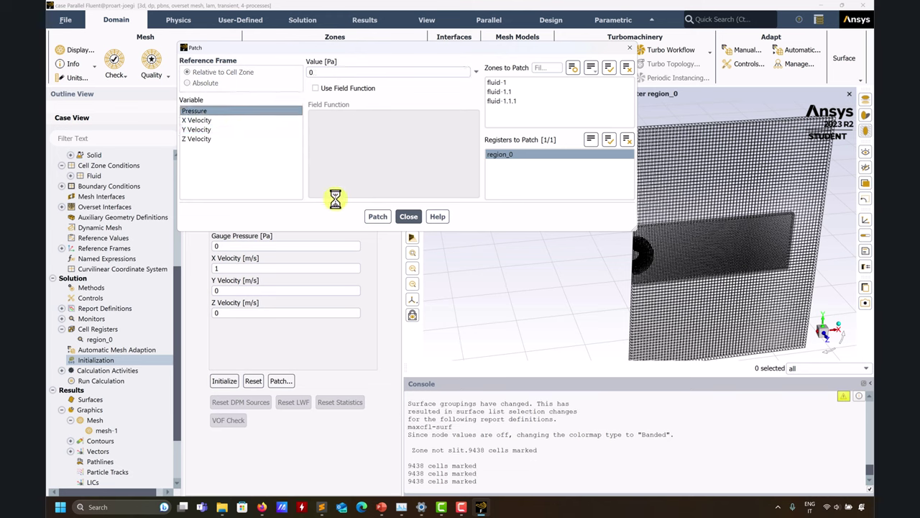
click(379, 217)
click(408, 217)
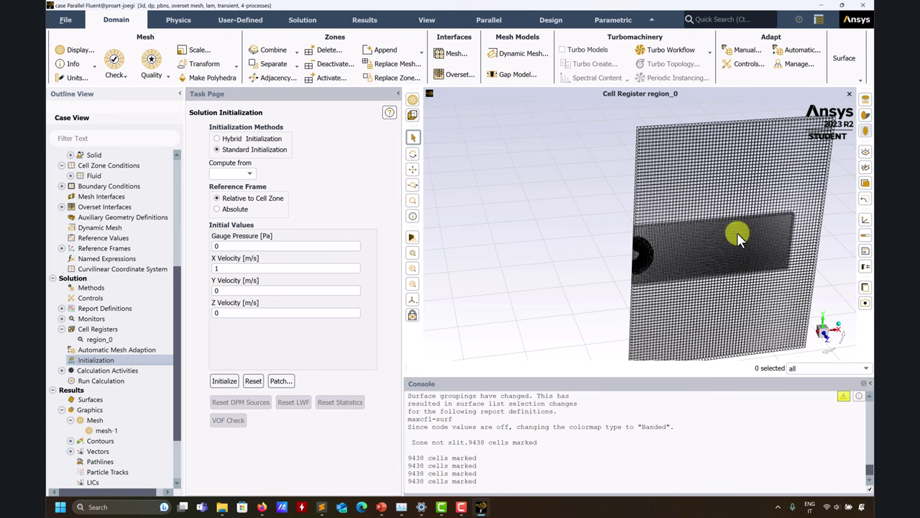
Display vector-1 velocity vectors on the back, back.1 and back.1.1 symmetry surfaces
scroll(602, 305, down, 2)
scroll(123, 421, down, 3)
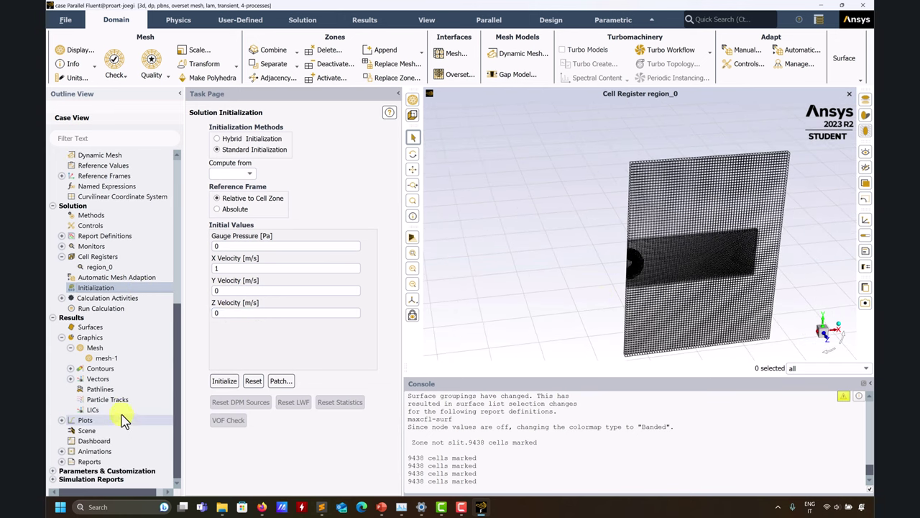
double_click(96, 378)
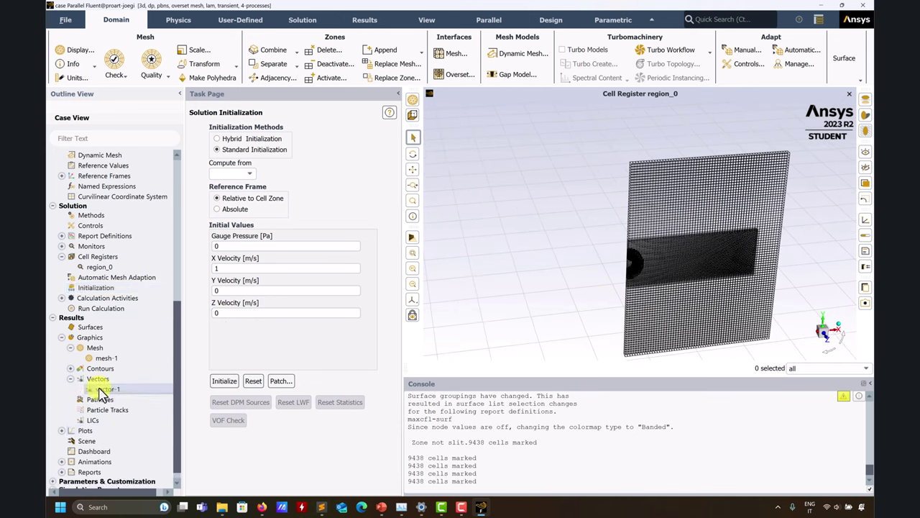
scroll(453, 293, down, 2)
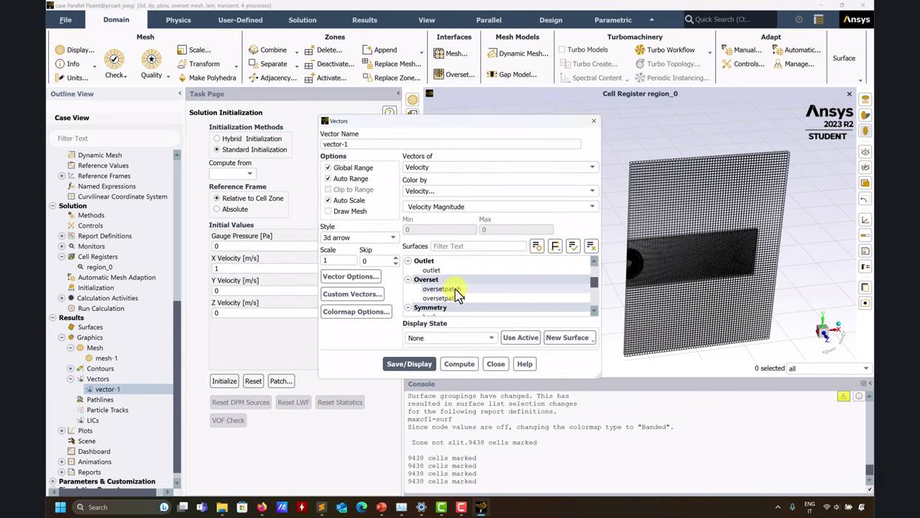
scroll(496, 291, down, 3)
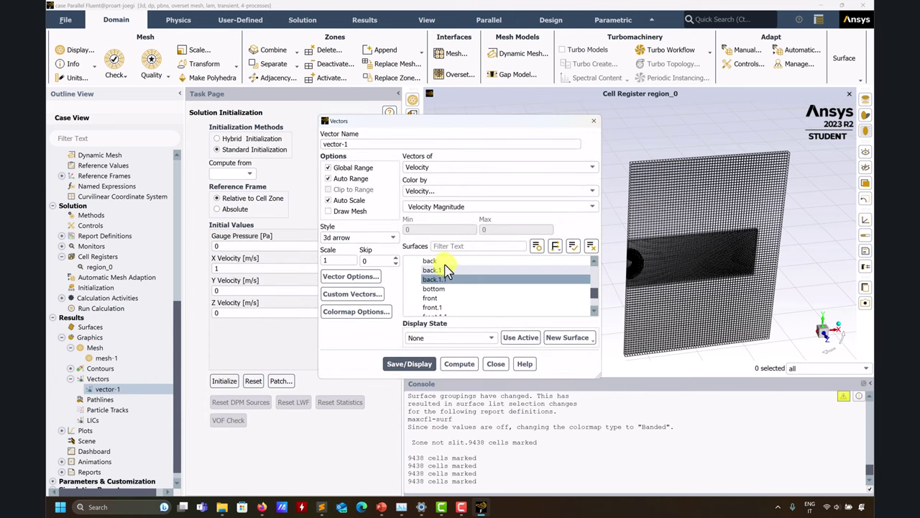
click(444, 279)
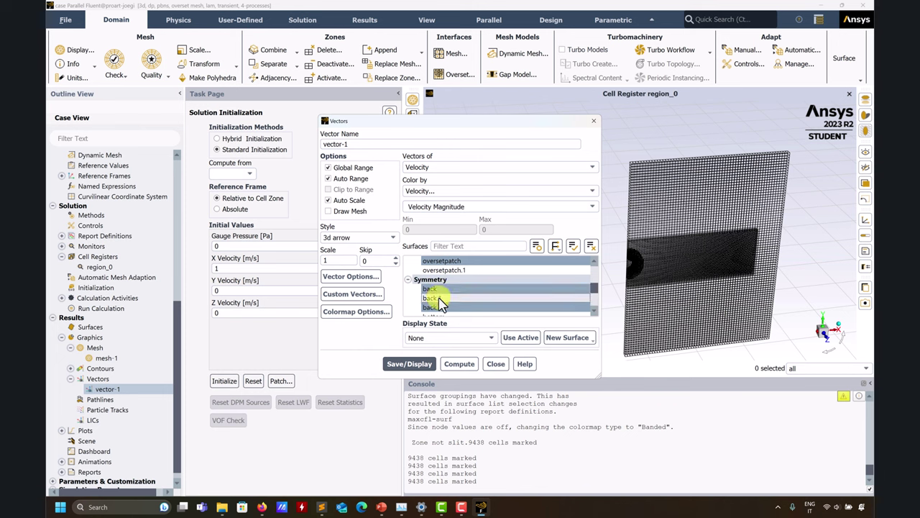
click(406, 364)
scroll(640, 237, up, 5)
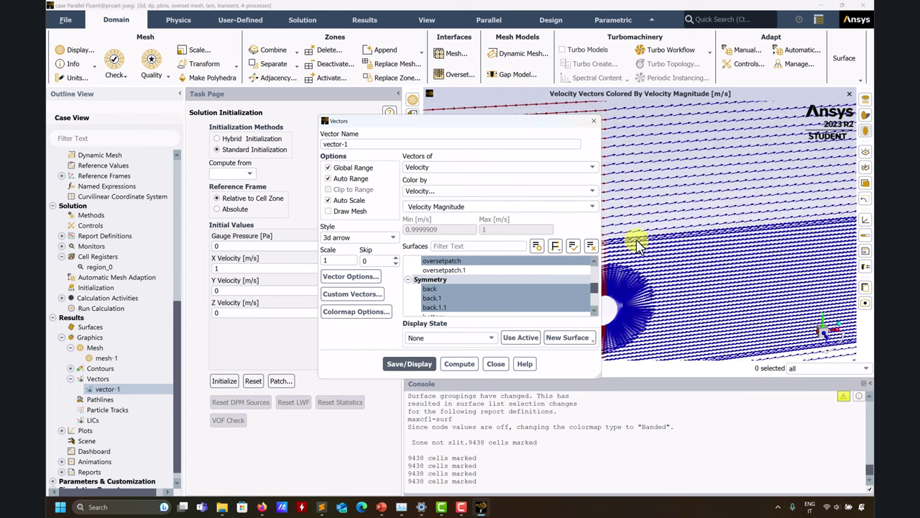
drag(555, 125, 423, 132)
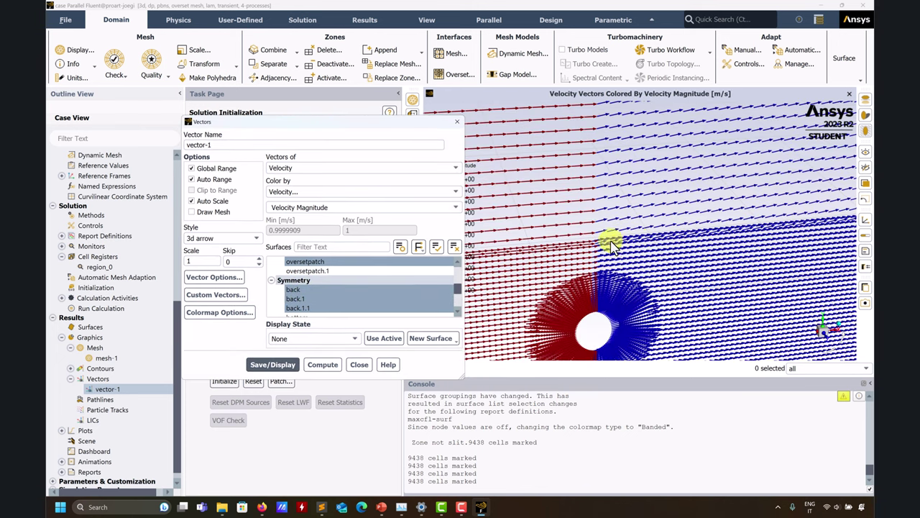
mouse_move(604, 241)
mouse_down()
mouse_move(580, 211)
mouse_move(608, 255)
mouse_move(611, 336)
mouse_move(627, 205)
mouse_move(597, 255)
mouse_up()
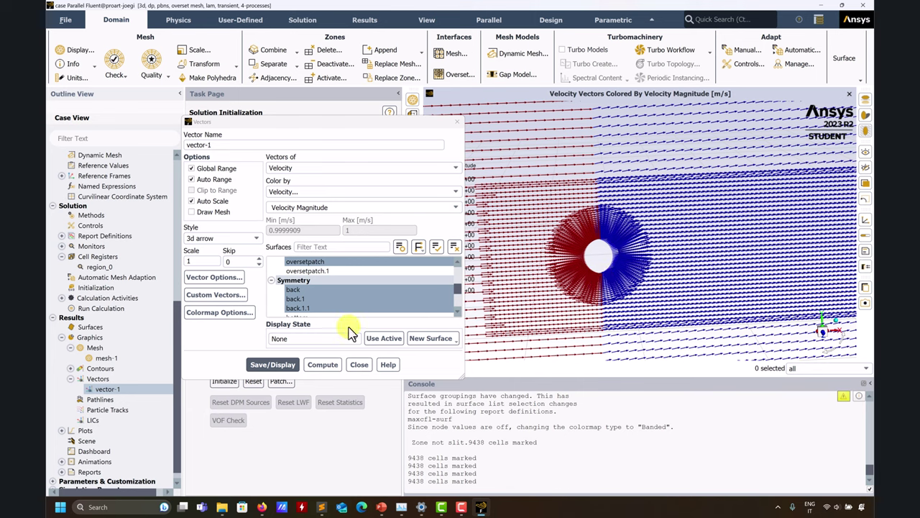
click(359, 365)
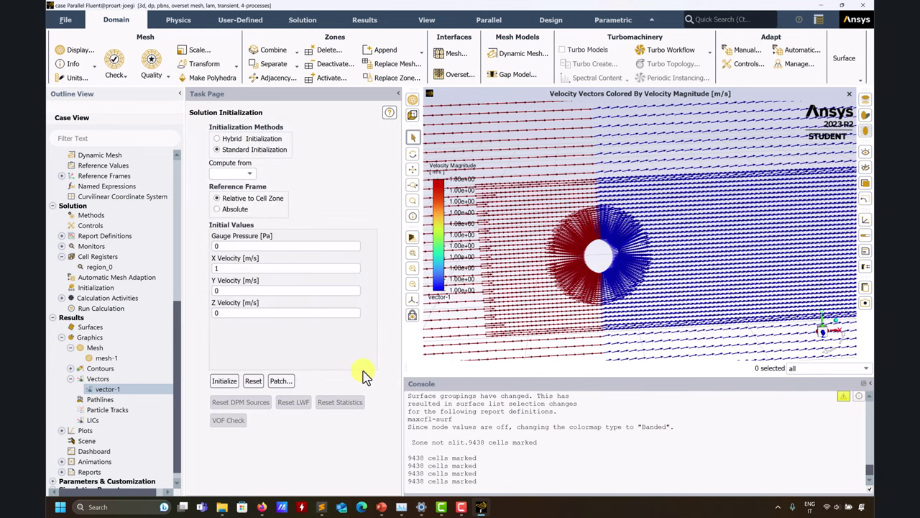
Enter 2 as the autosave maximum data files, then cancel, leaving autosave unchanged
double_click(100, 298)
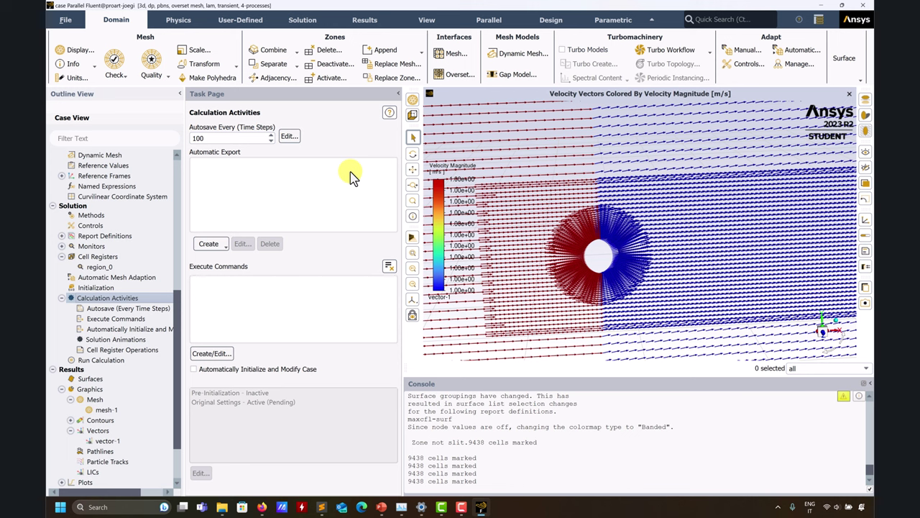
click(289, 137)
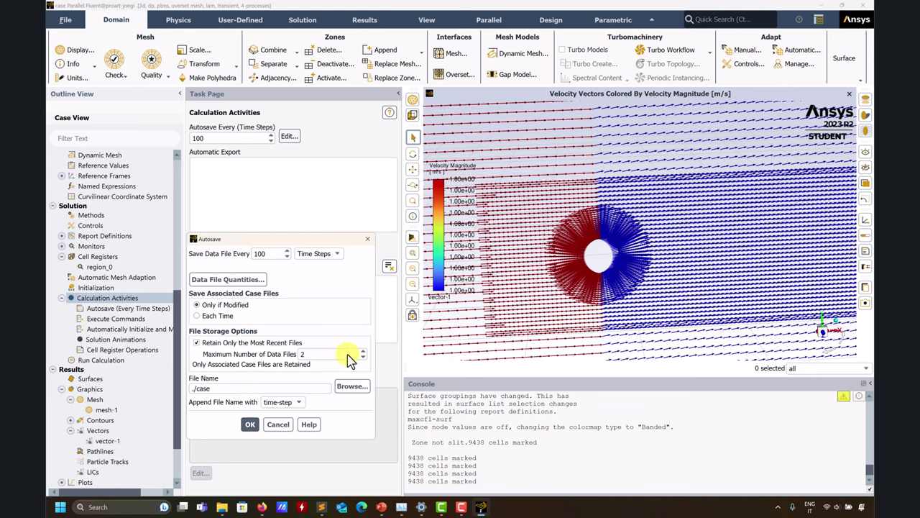
click(302, 354)
text(2)
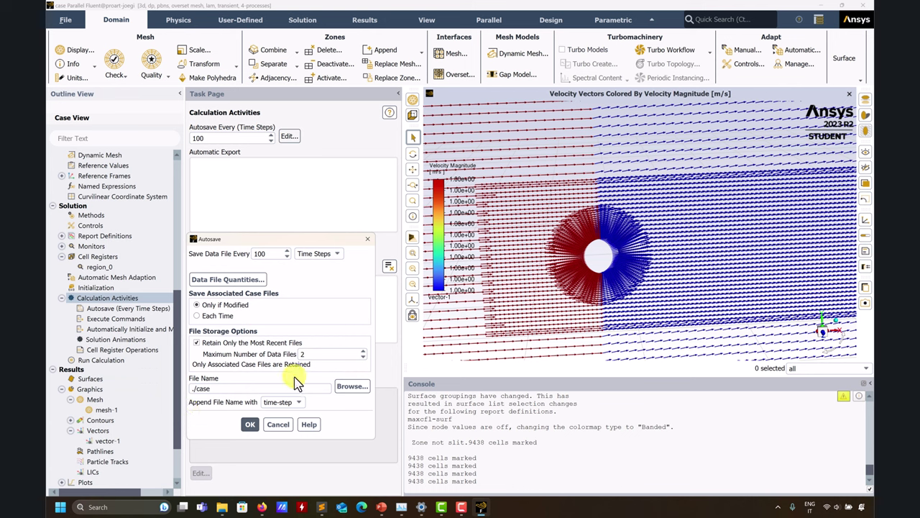
click(281, 426)
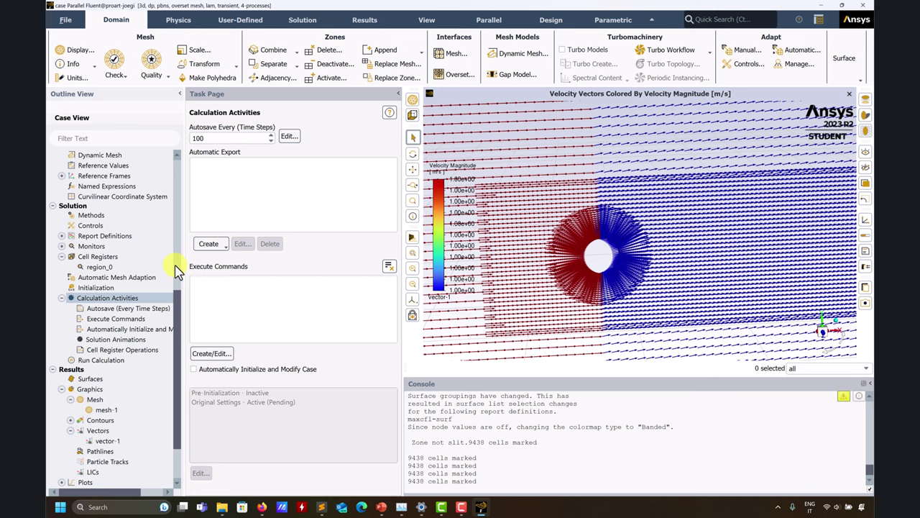
Show the Run Calculation settings: 4000 time steps of 0.025 s
scroll(119, 351, down, 2)
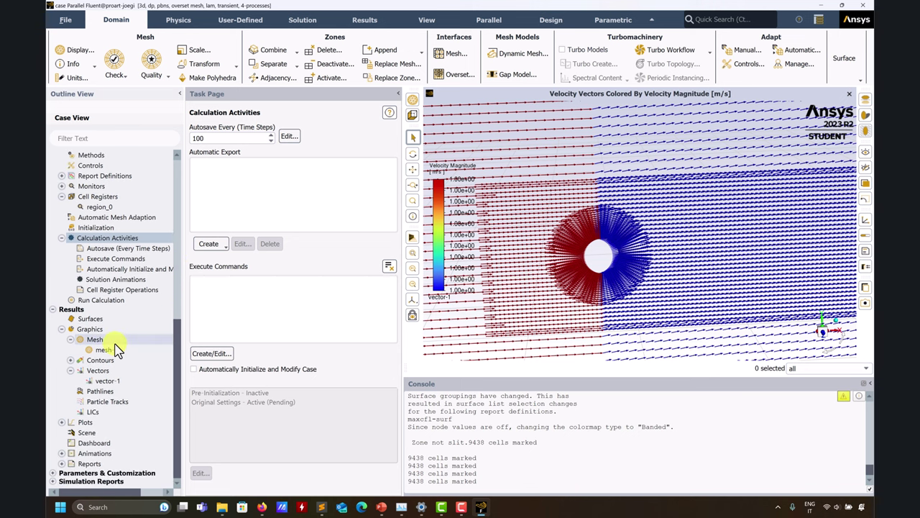
scroll(66, 242, up, 2)
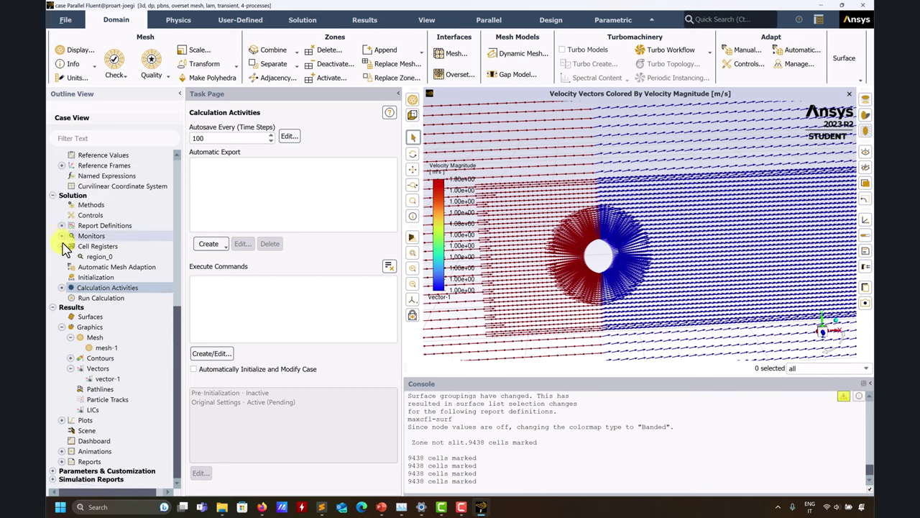
click(91, 298)
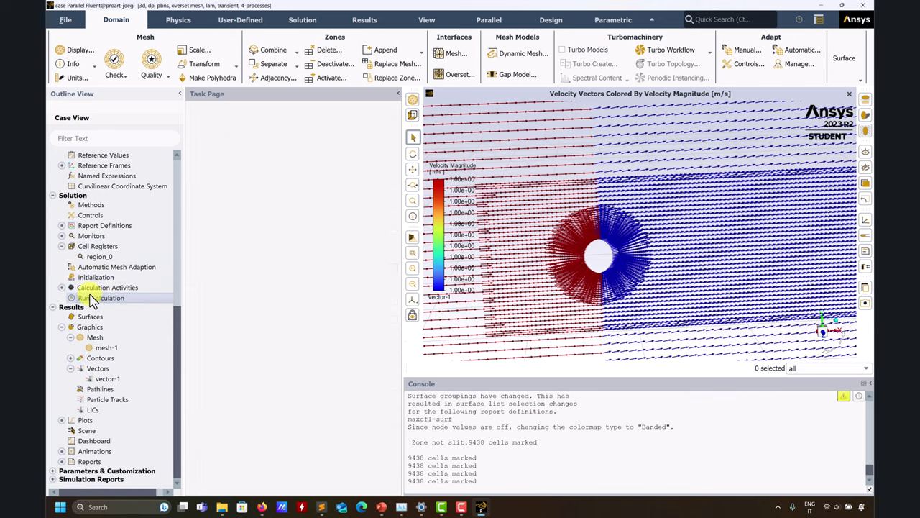
Save the case and data as case.cas.h5
click(66, 19)
mouse_move(75, 49)
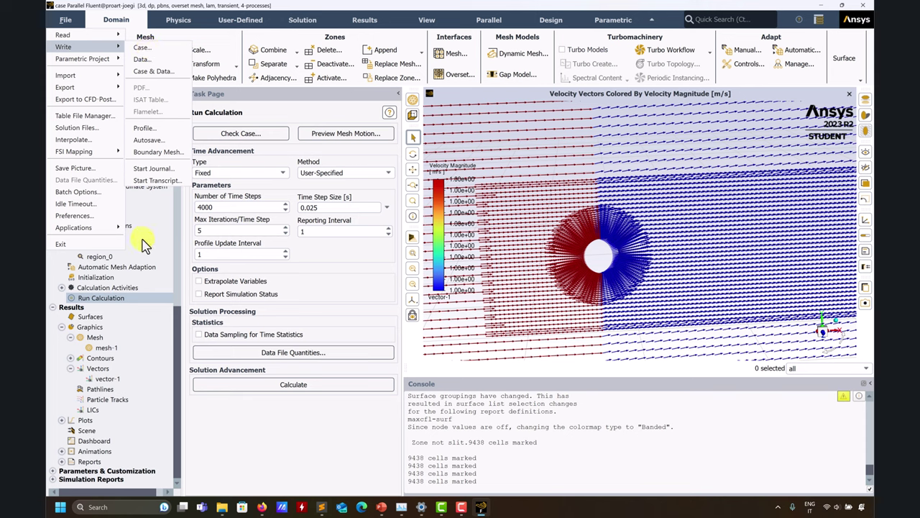
click(148, 71)
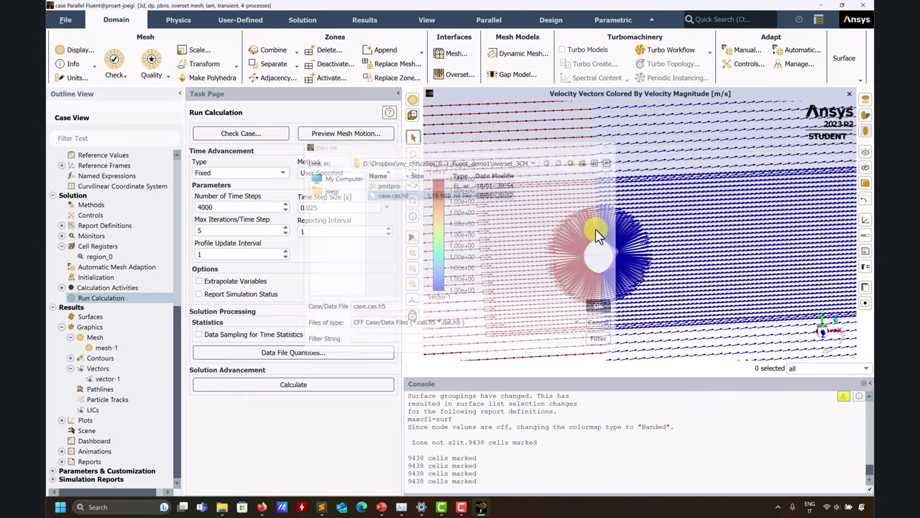
click(609, 311)
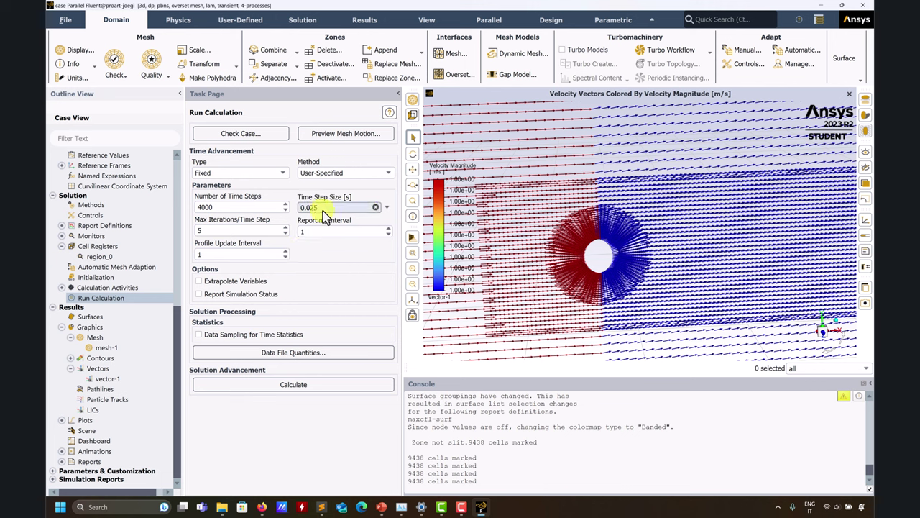
Keep the 0.025 s time step, set 20 max iterations per step, and start calculating
key(Return)
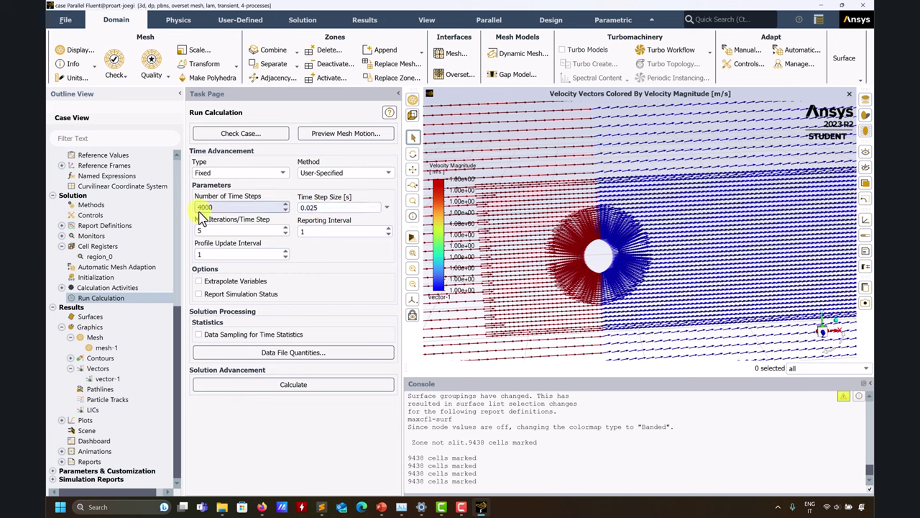
click(309, 206)
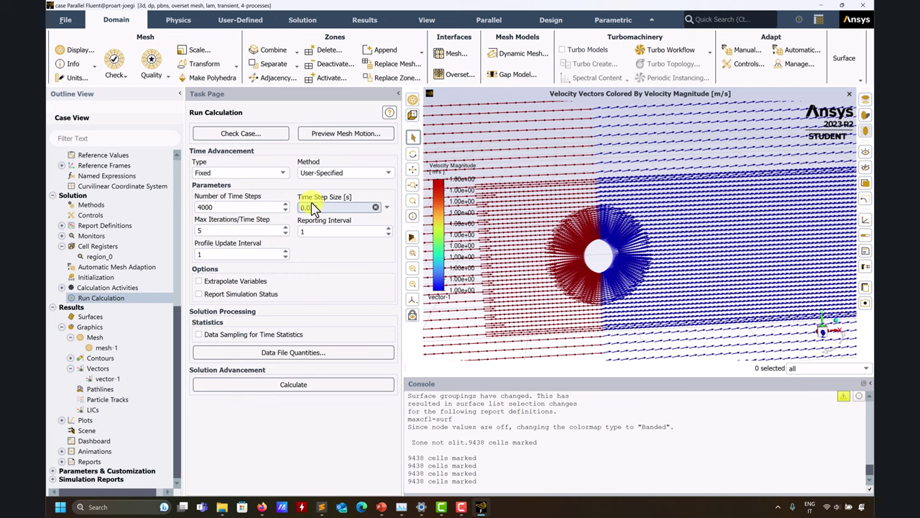
key(Tab)
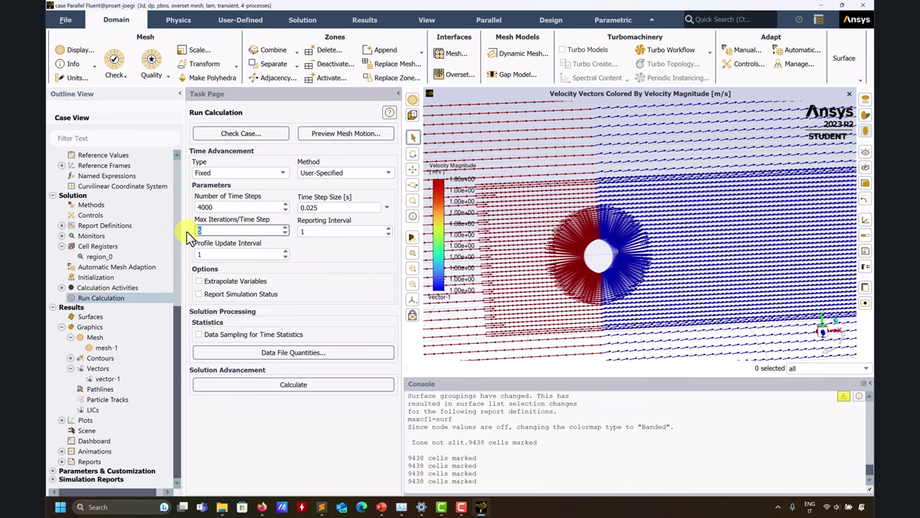
text(20)
double_click(205, 230)
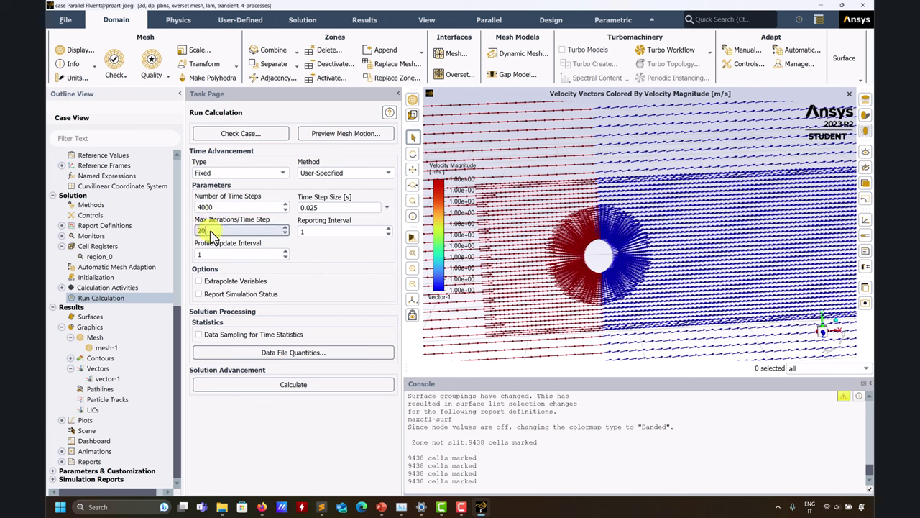
click(219, 236)
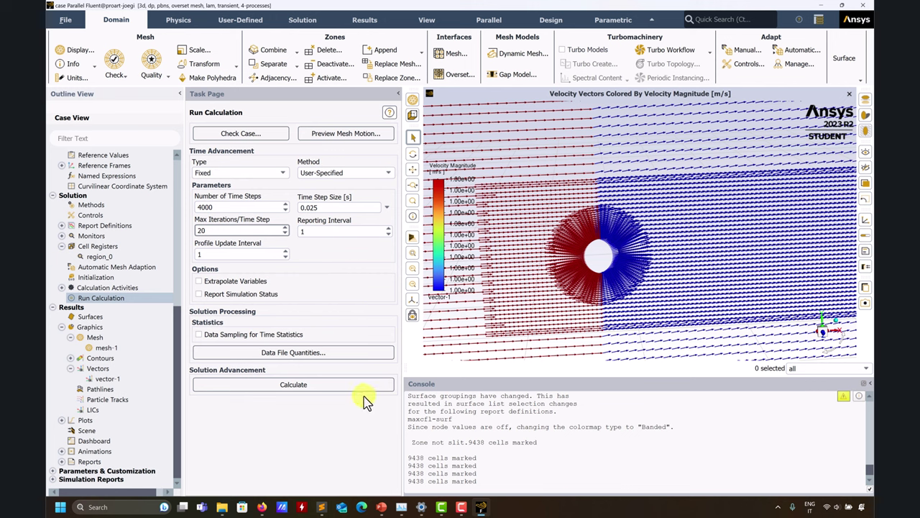
click(328, 392)
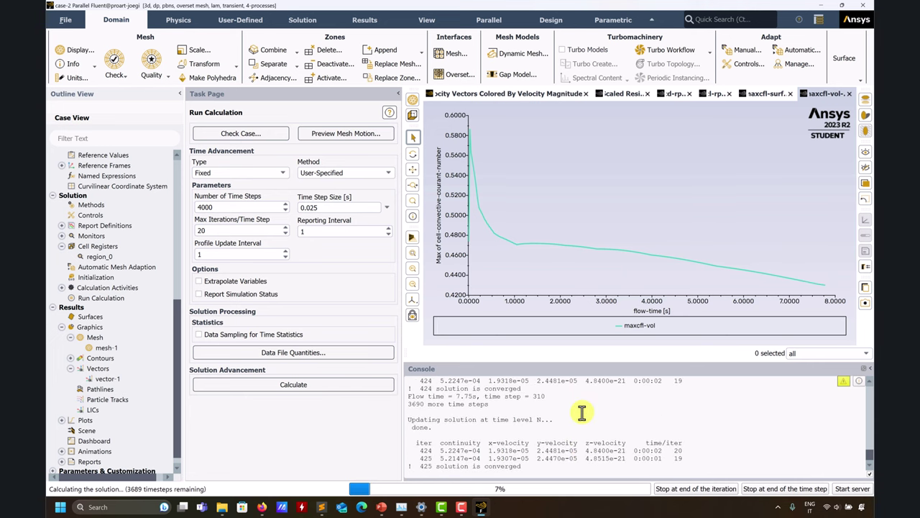
Let the transient run reach time step 2974, then bring up Task Manager to watch CPU load
key(ctrl+shift+Escape)
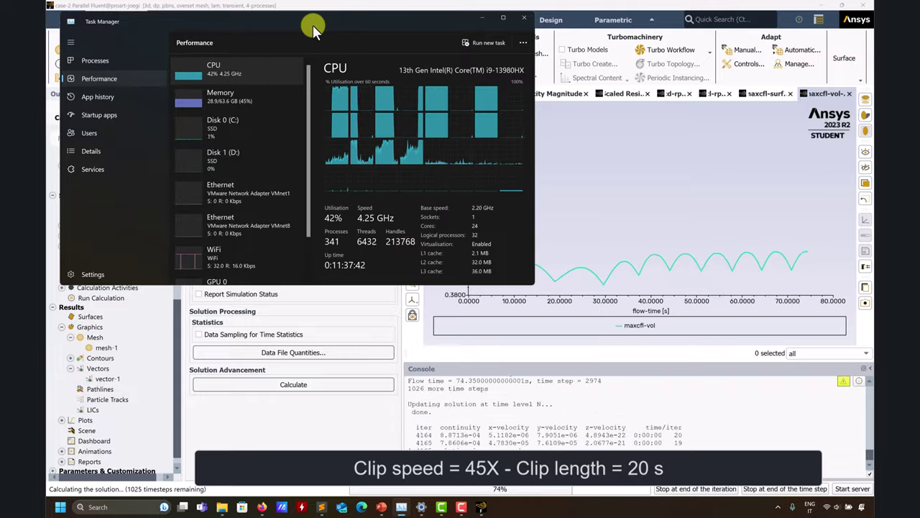
Watch CPU usage in Task Manager until the run completes at step 4000, then minimize it
click(676, 94)
click(400, 507)
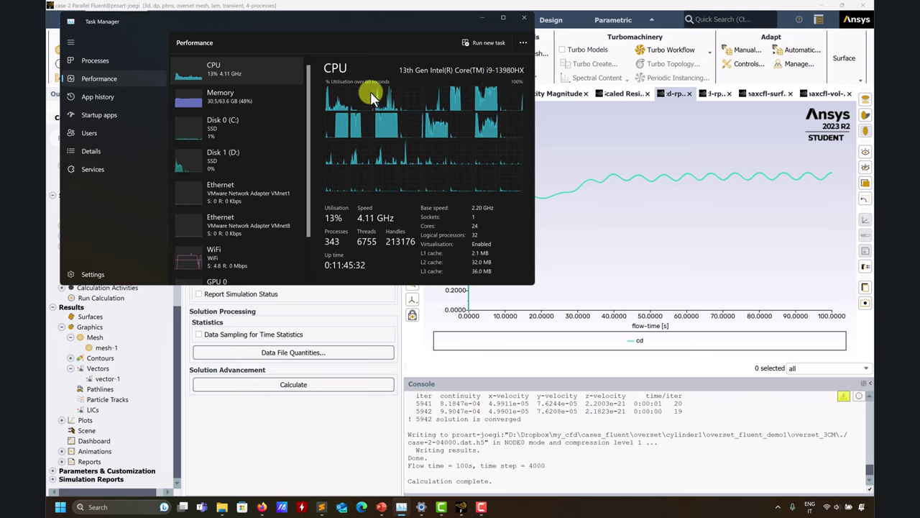
mouse_move(372, 97)
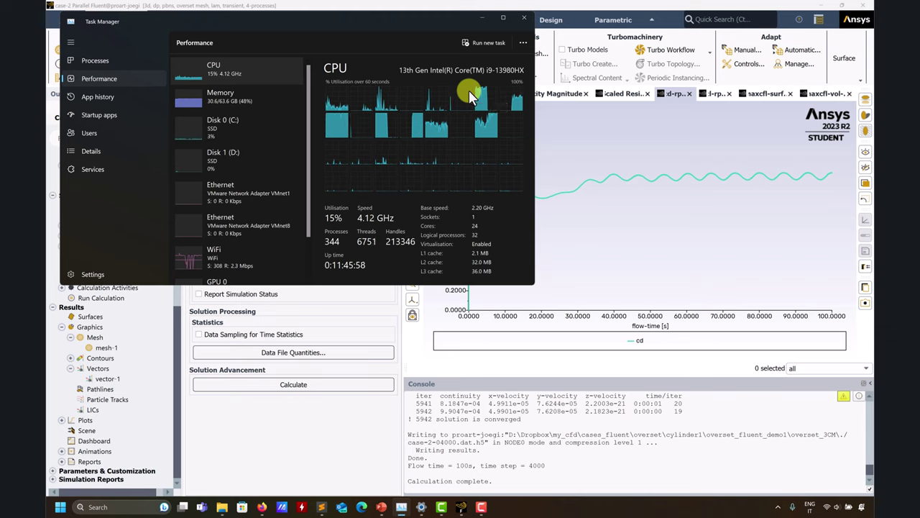
click(482, 18)
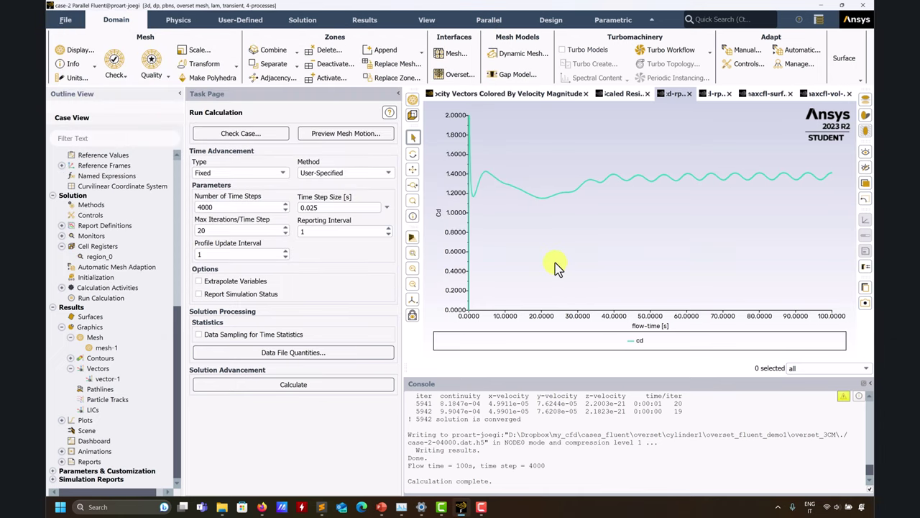
Page through the report plot tabs and zoom into the maxcfl-surf history plot
click(716, 100)
click(759, 95)
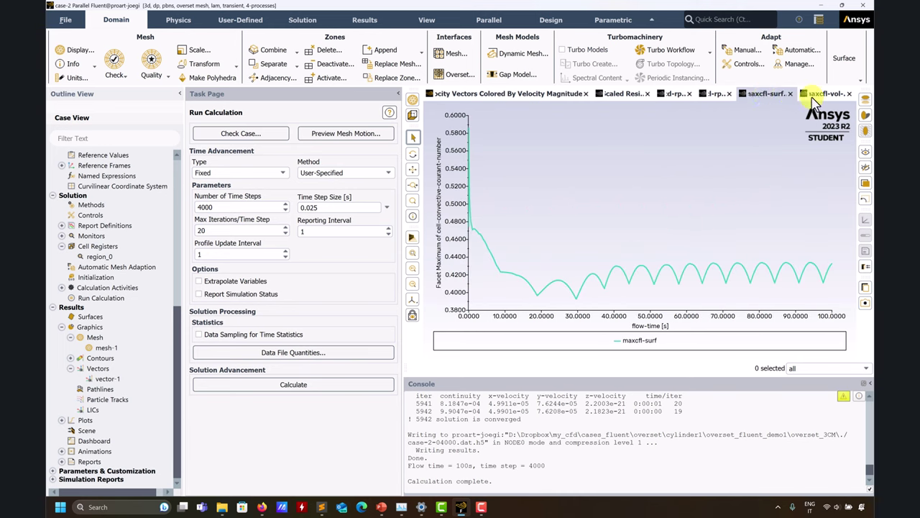
click(774, 95)
scroll(504, 174, up, 2)
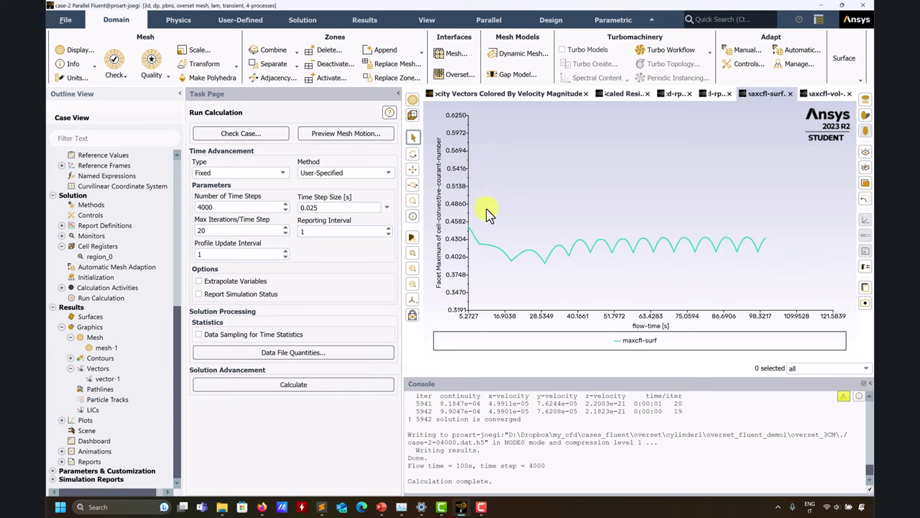
Show the scaled residuals history and confirm the Monitors > Residual settings
click(625, 101)
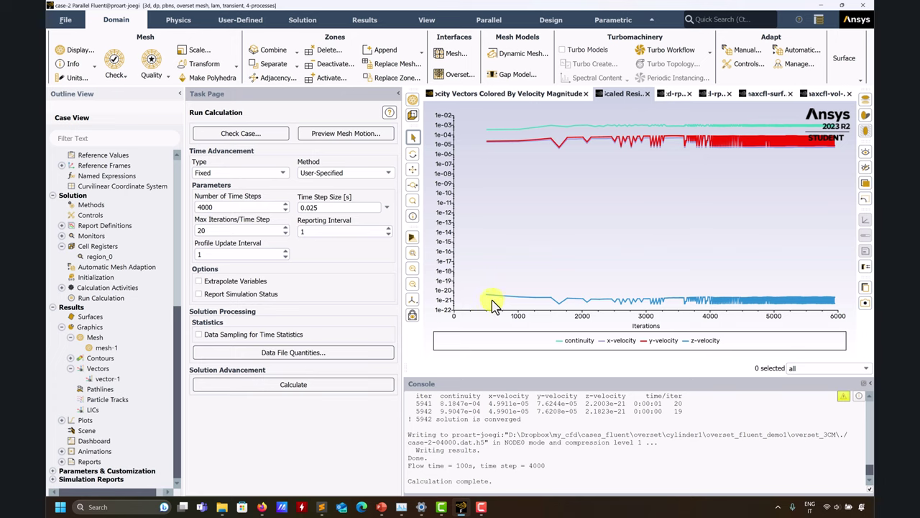
mouse_move(490, 299)
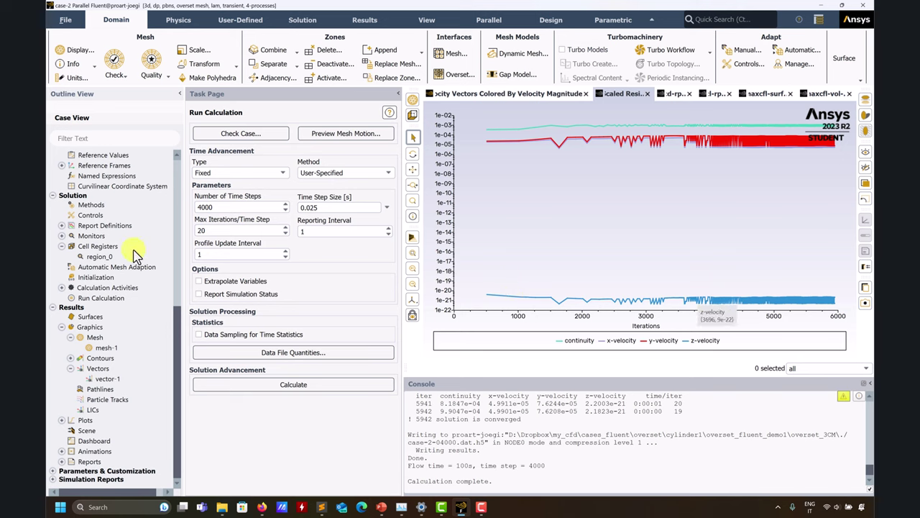
click(61, 235)
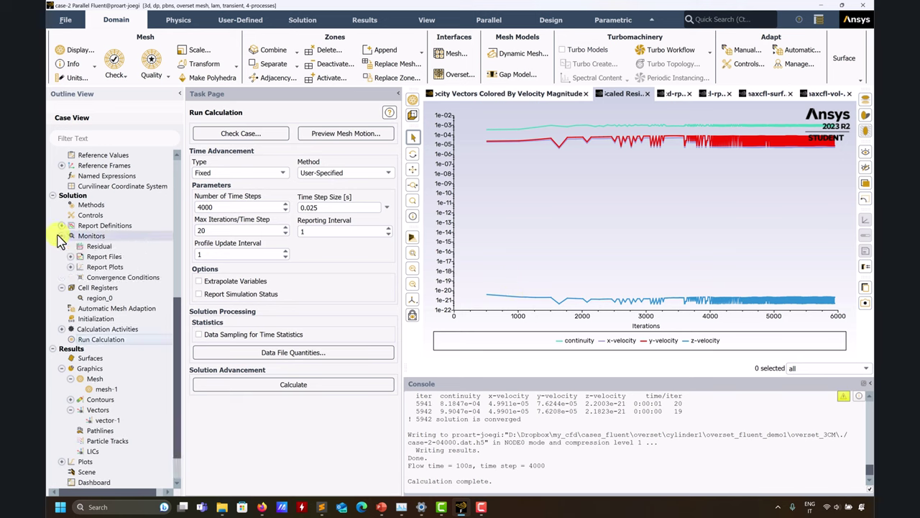
double_click(88, 247)
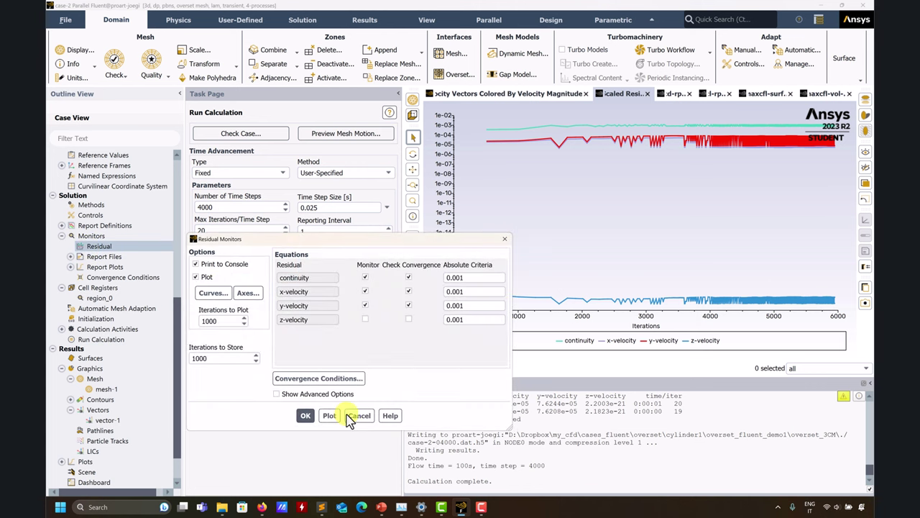
click(306, 415)
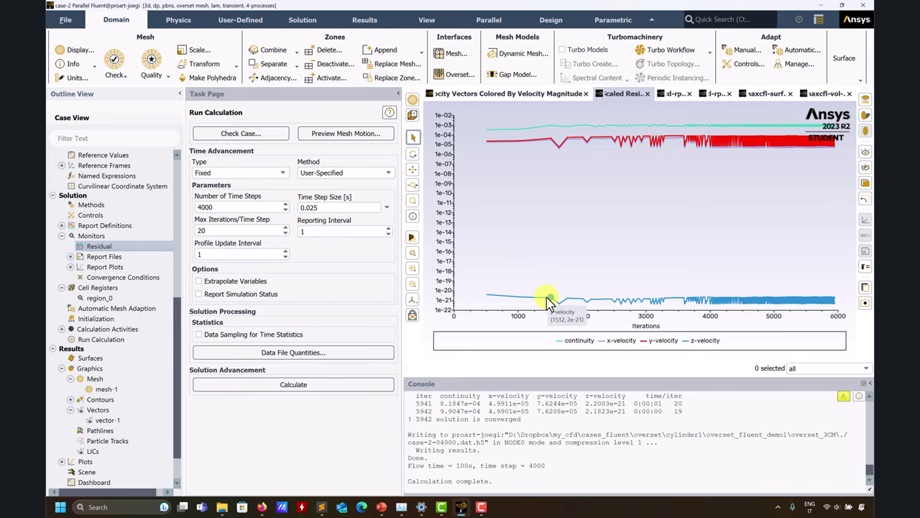
click(97, 400)
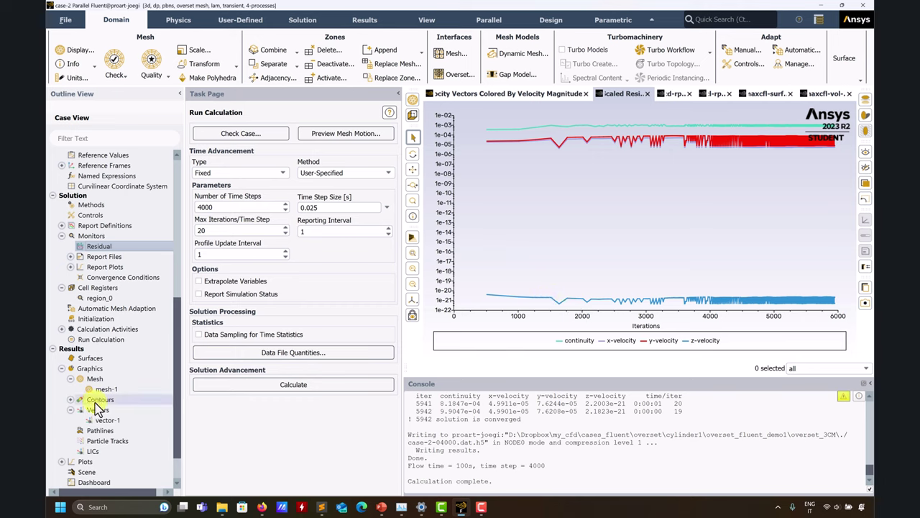
Display contour-1 on the oversetpatch, back, back.1 and back.1.1 surfaces
click(71, 400)
click(107, 410)
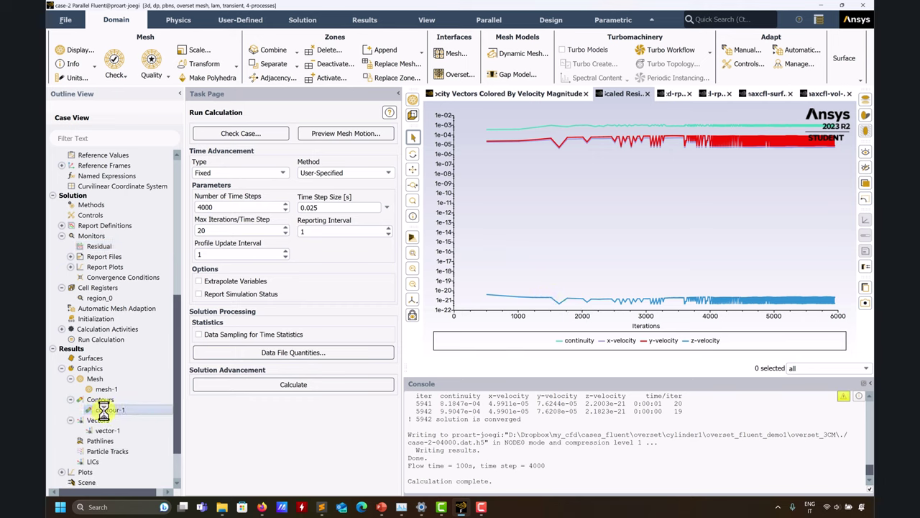
click(274, 454)
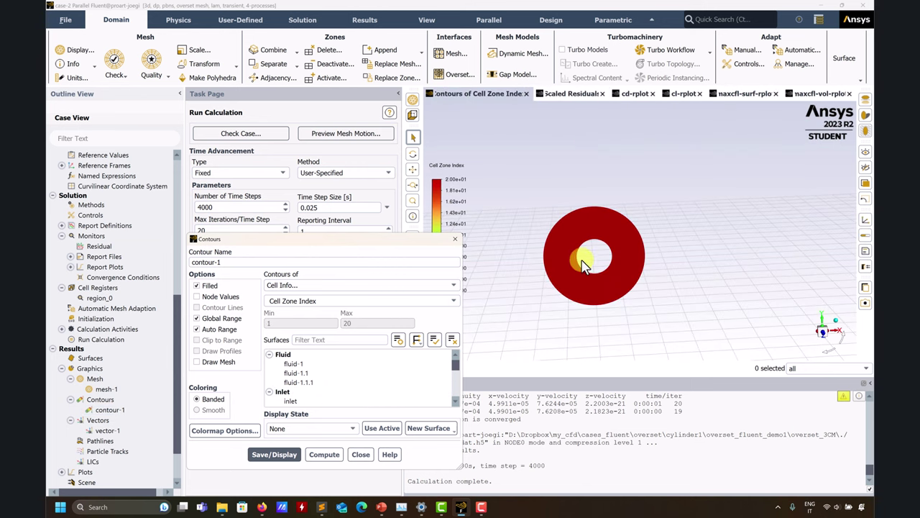
scroll(317, 392, down, 3)
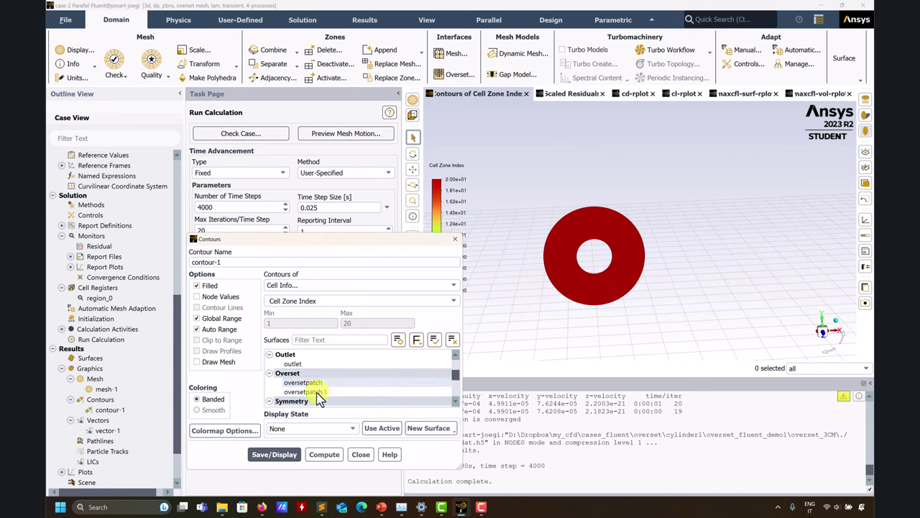
click(303, 381)
scroll(320, 400, down, 1)
ctrl+click(291, 382)
shift+click(295, 400)
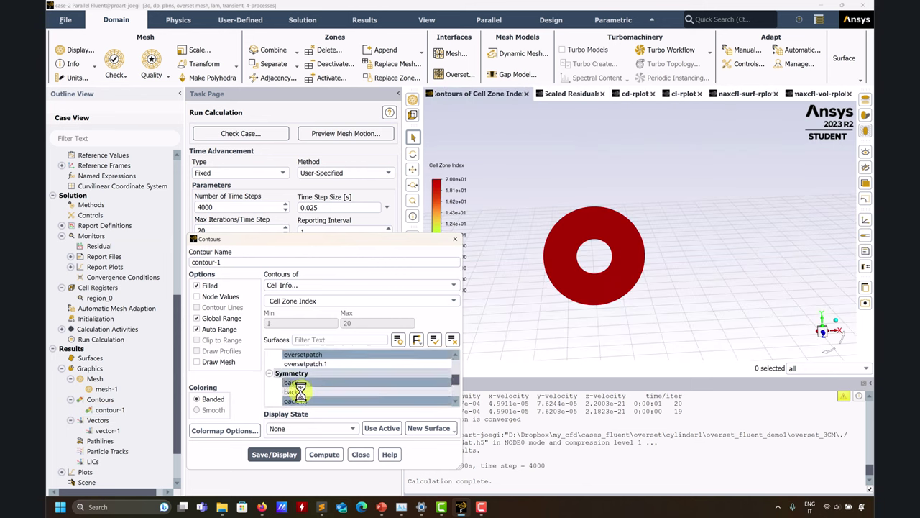
click(276, 453)
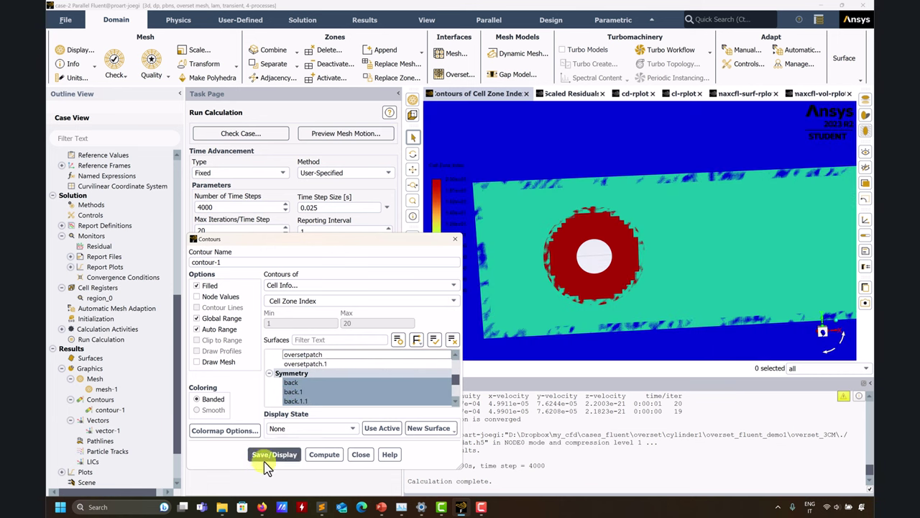
Rotate the view to inspect the Cell Zone Index contour and expand the boundary and cell zone nodes
drag(392, 239, 325, 206)
scroll(638, 266, down, 2)
drag(689, 262, 704, 286)
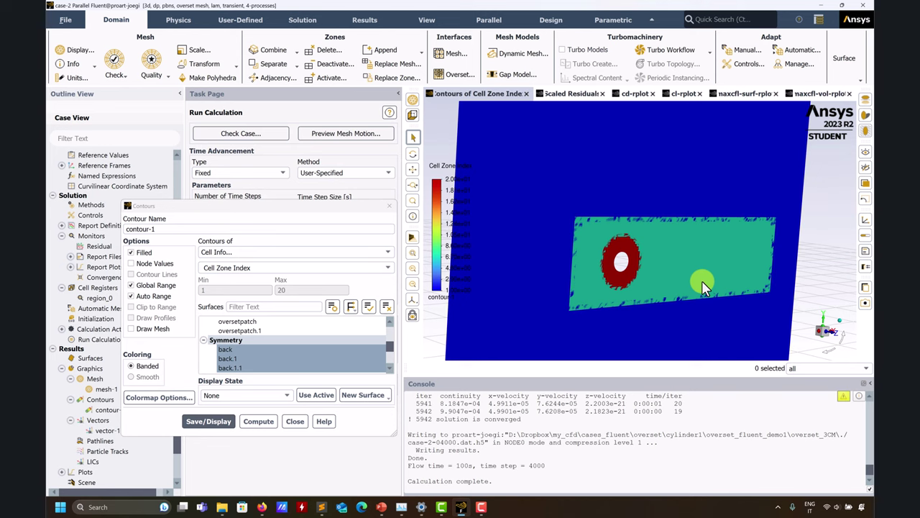
drag(702, 281, 532, 203)
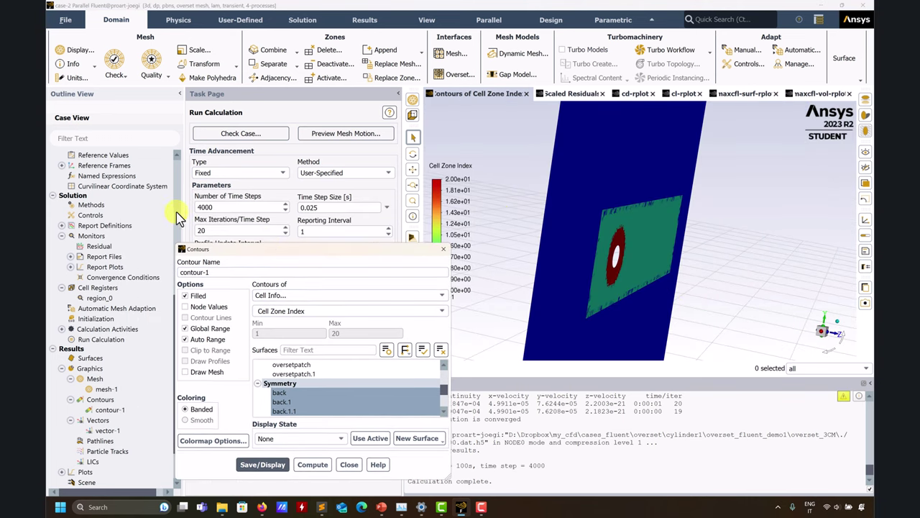
scroll(178, 215, up, 10)
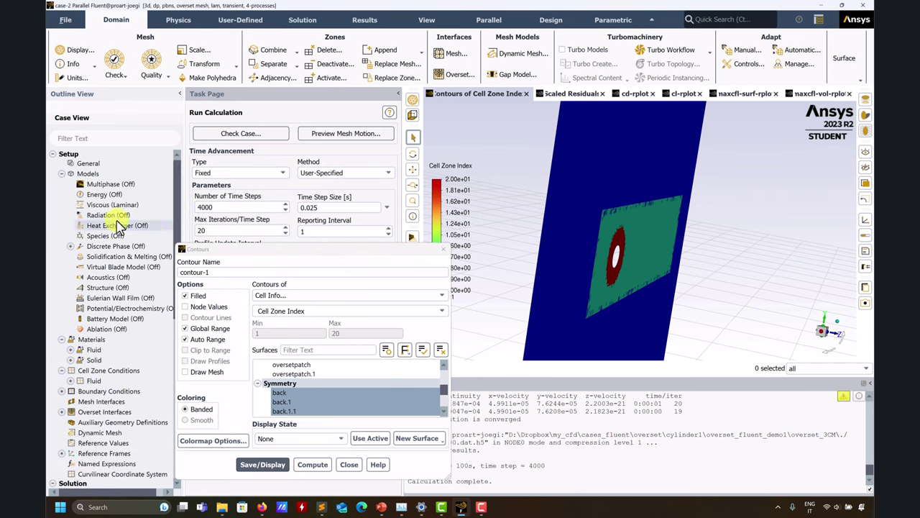
click(62, 391)
click(70, 381)
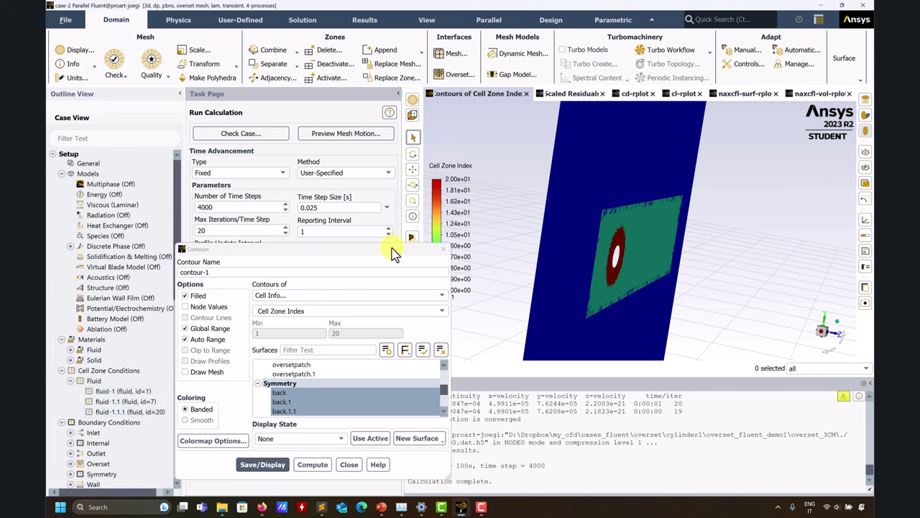
drag(390, 249, 340, 239)
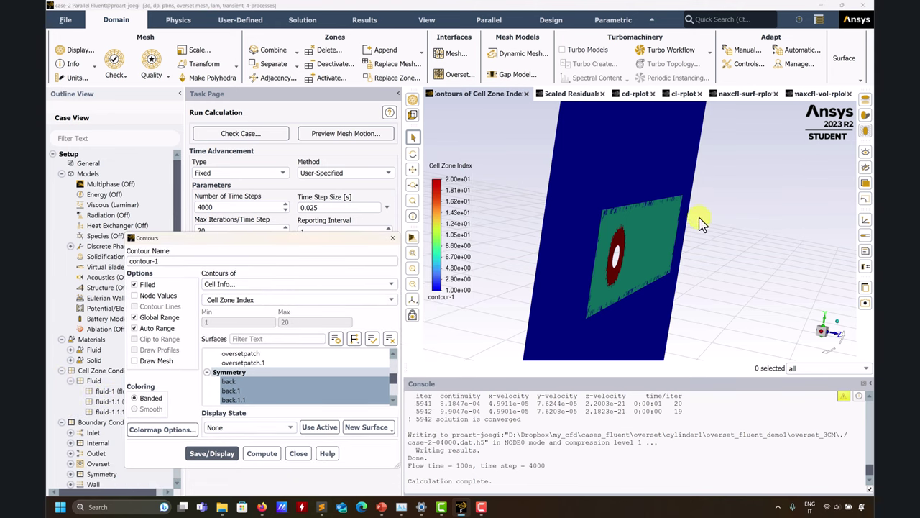
drag(698, 220, 651, 225)
drag(321, 241, 336, 53)
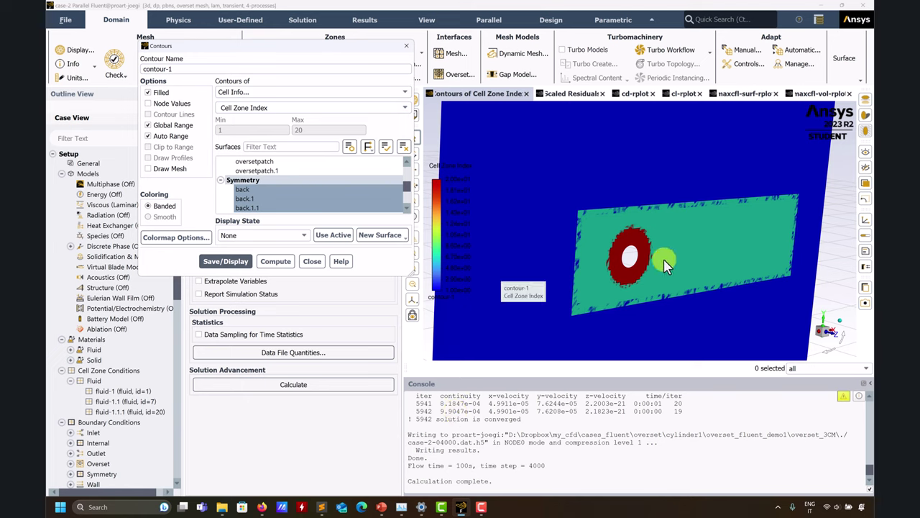
Switch contour-1 to Cell Info > Overset Cell Type and redisplay it
click(403, 95)
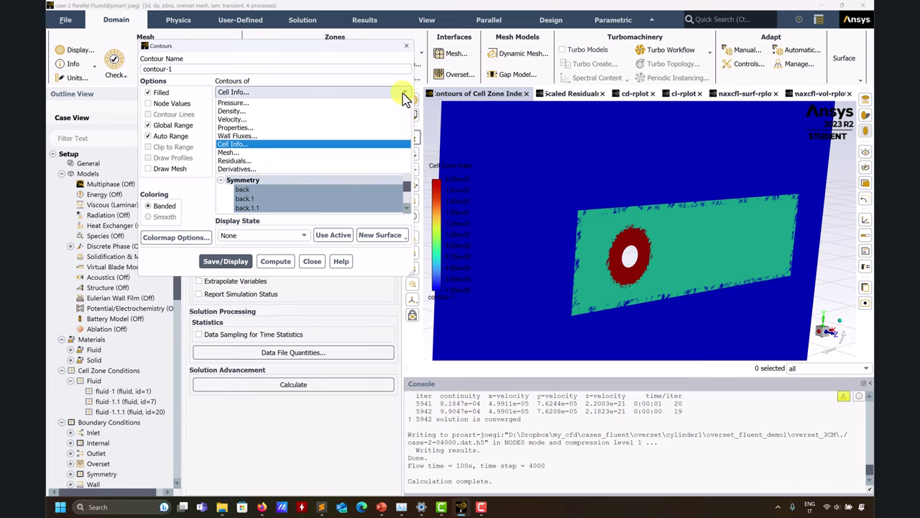
click(236, 146)
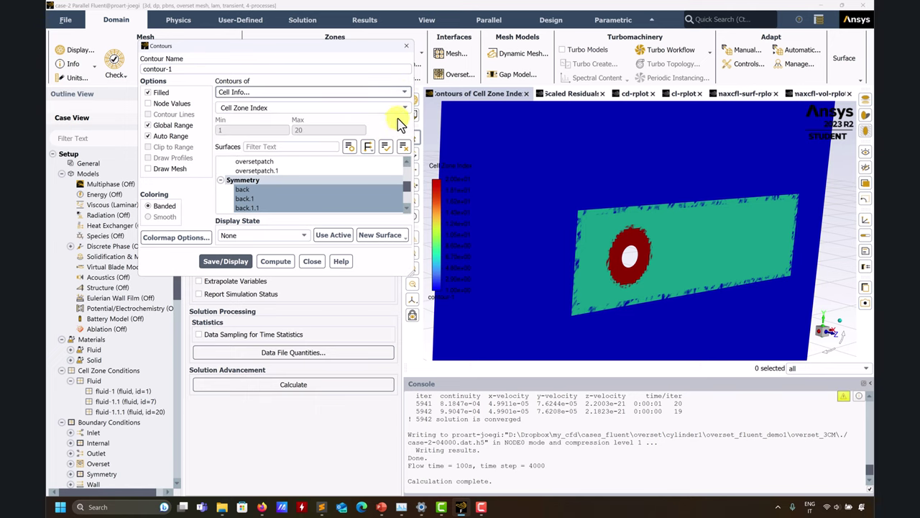
click(401, 109)
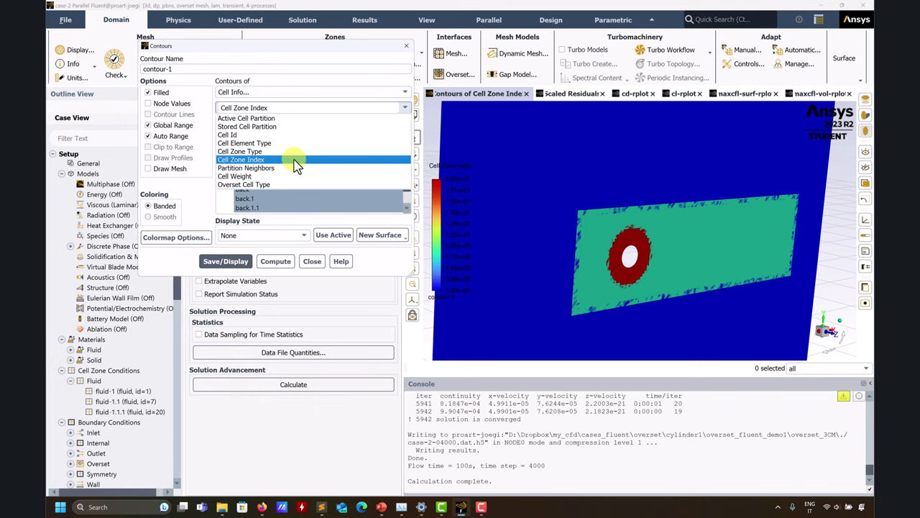
click(232, 186)
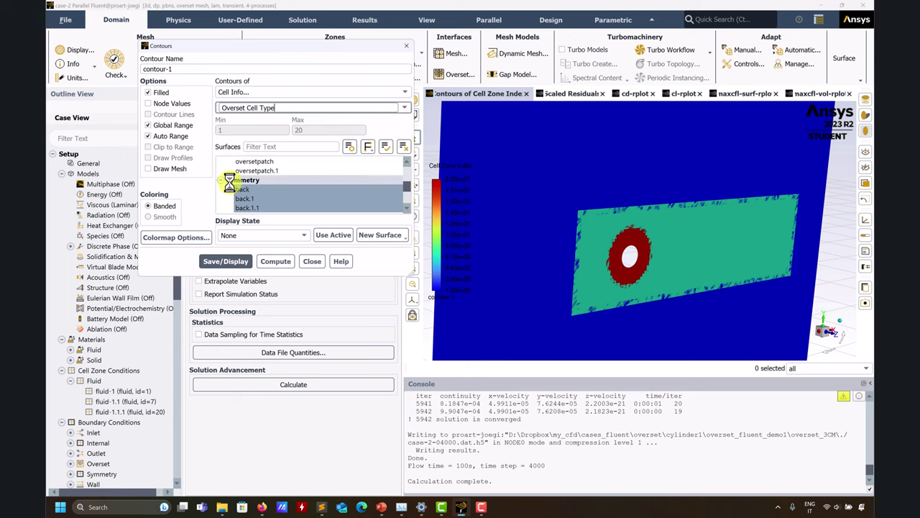
click(227, 263)
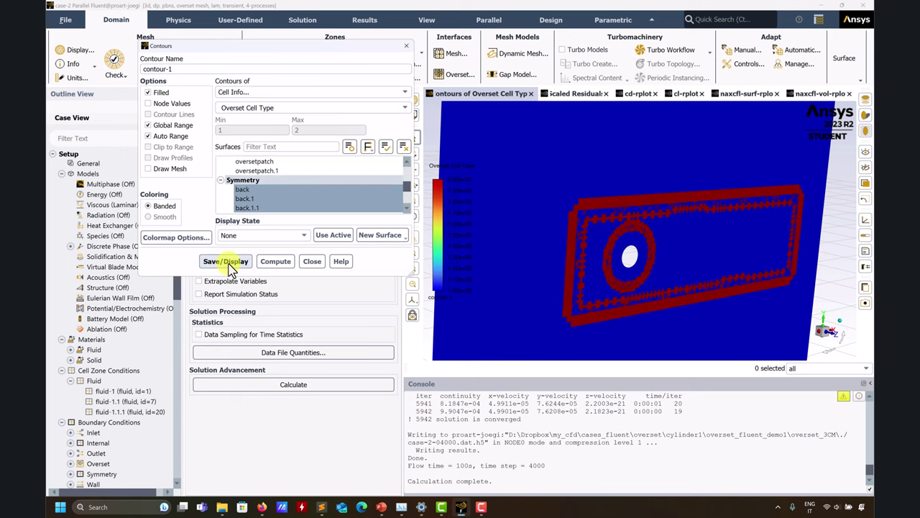
scroll(628, 291, down, 5)
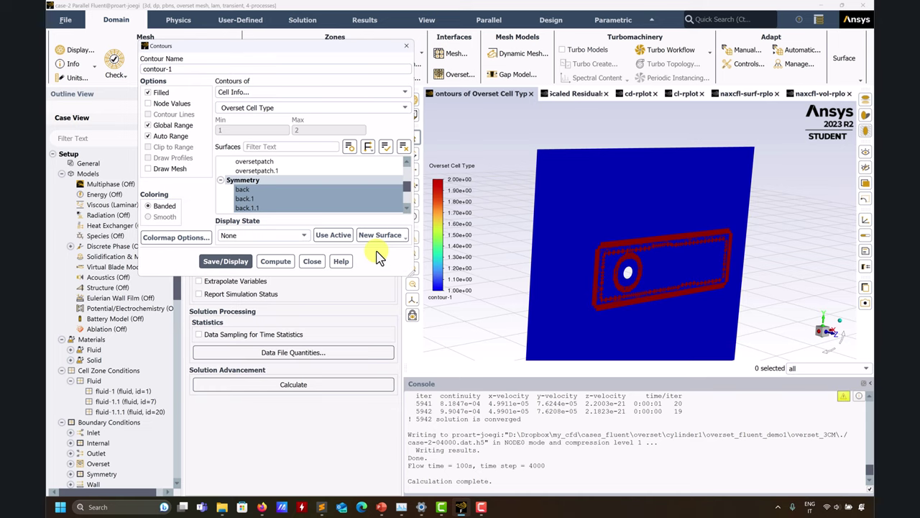
Redisplay contour-1 as Velocity Magnitude, tilt the view to inspect the wake, and close the dialog
click(405, 92)
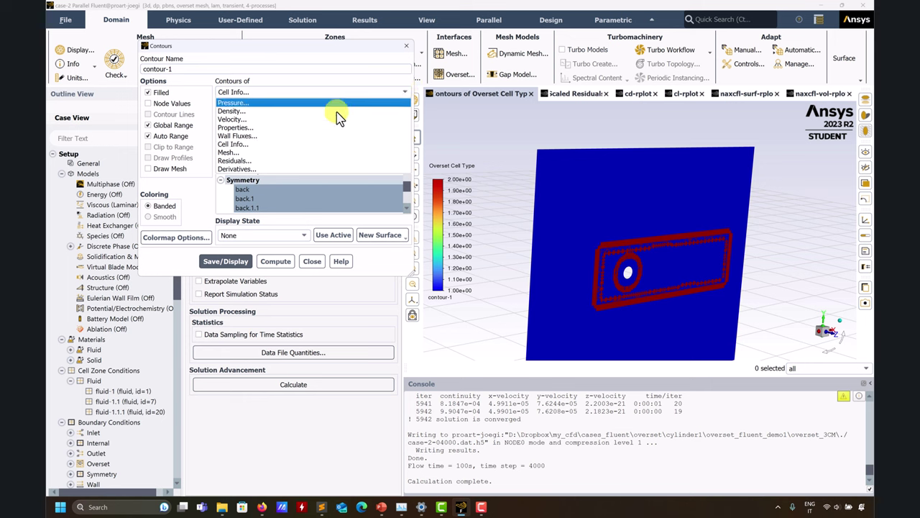
click(231, 119)
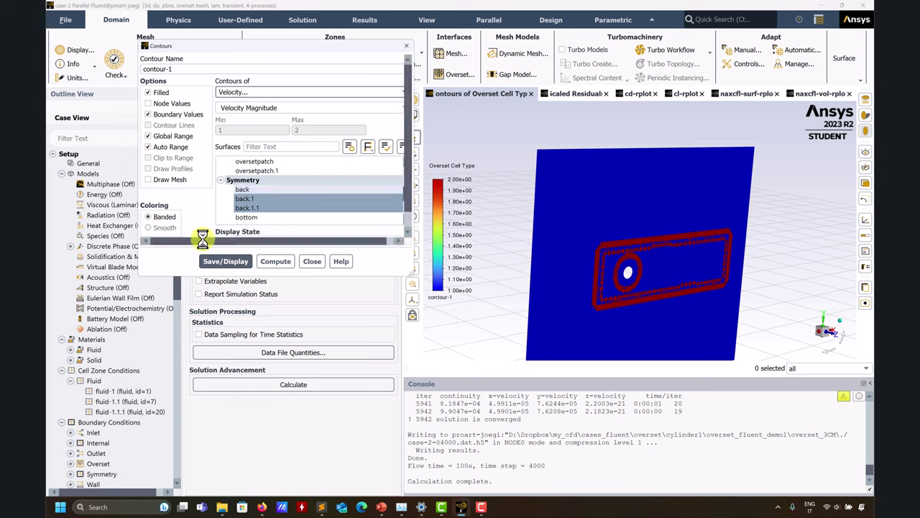
click(226, 272)
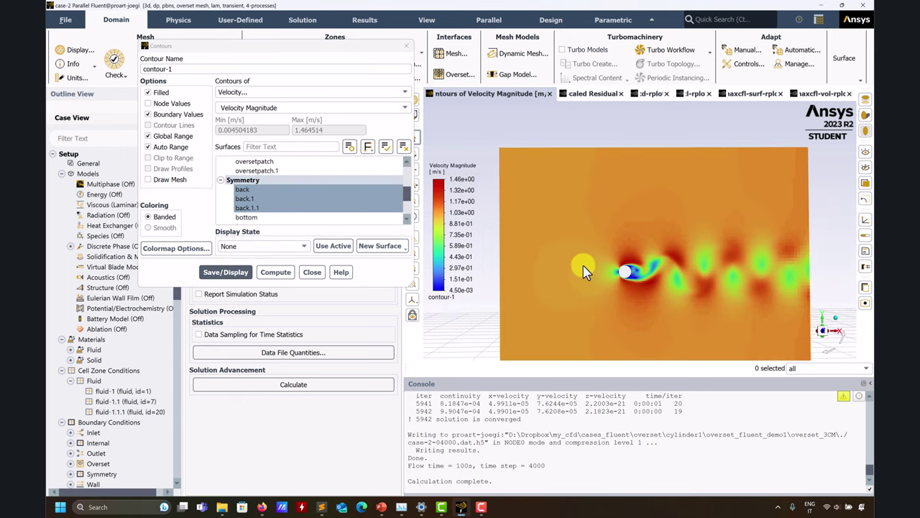
scroll(647, 281, up, 5)
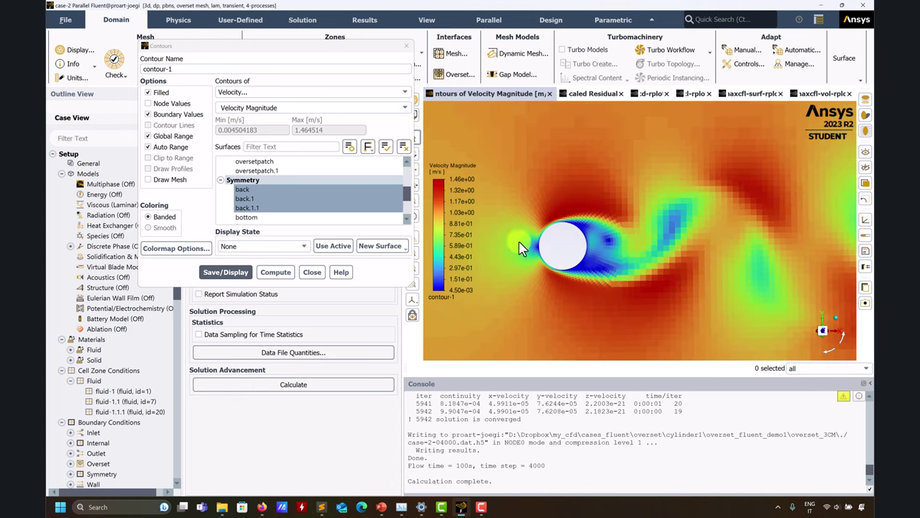
scroll(561, 237, down, 6)
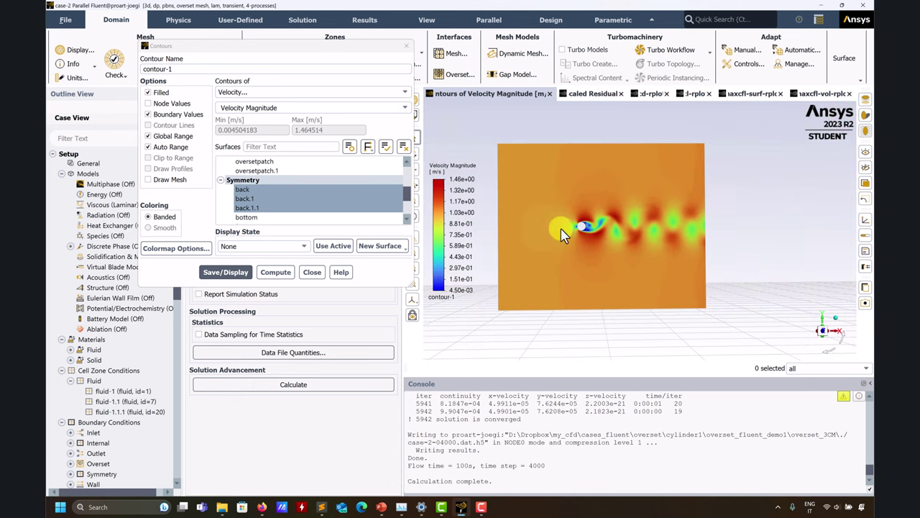
drag(563, 234, 649, 271)
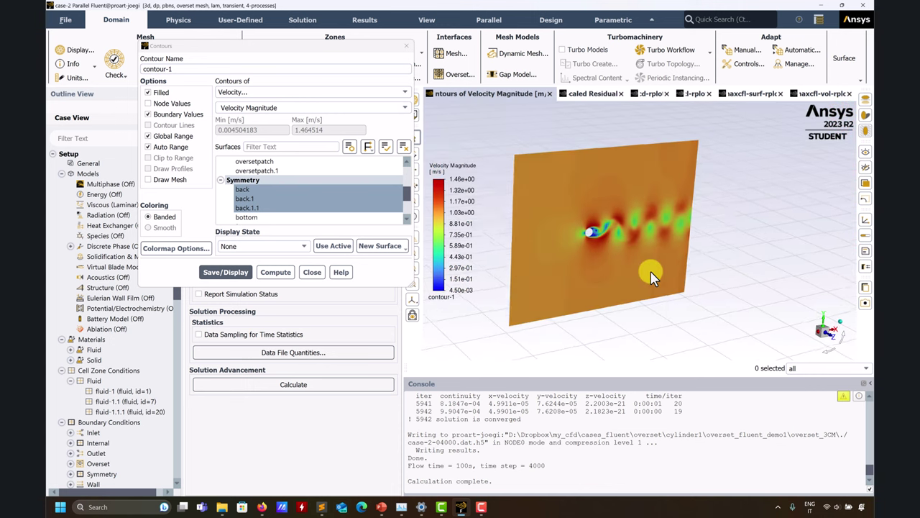
click(397, 93)
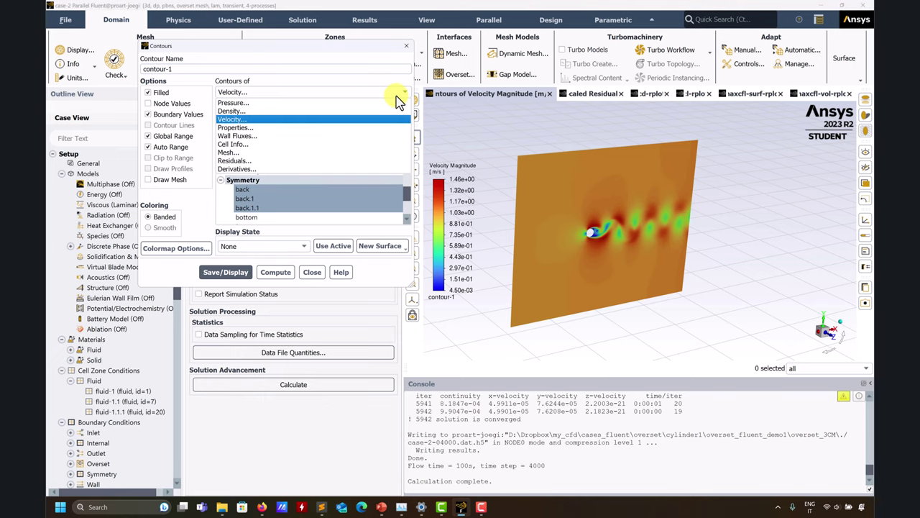
click(248, 119)
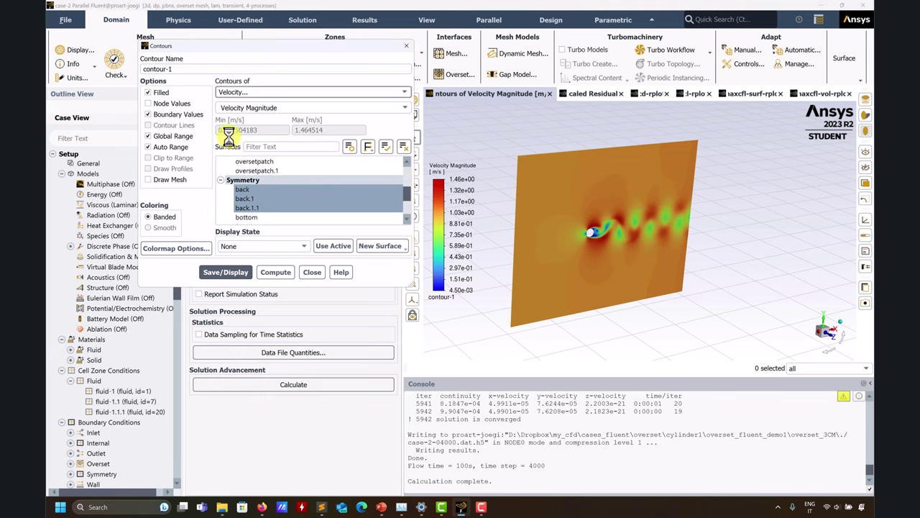
click(311, 272)
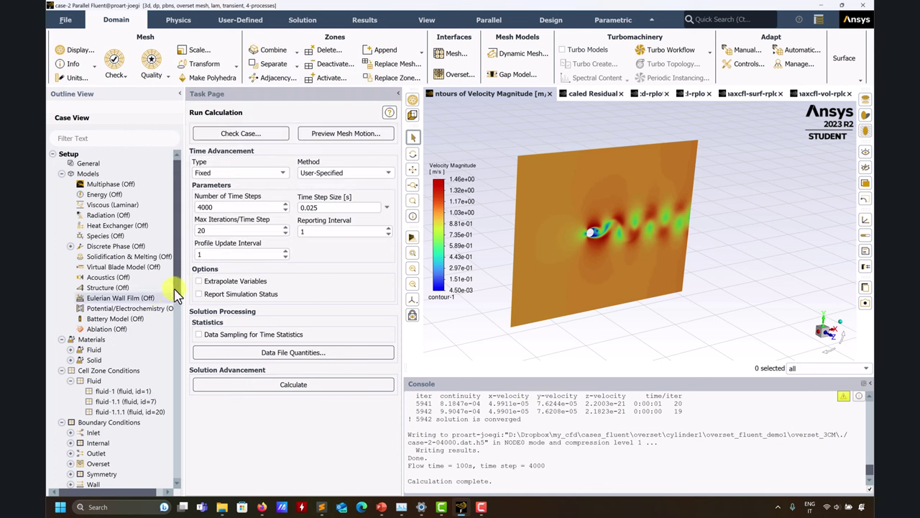
scroll(172, 324, down, 3)
drag(178, 325, 177, 345)
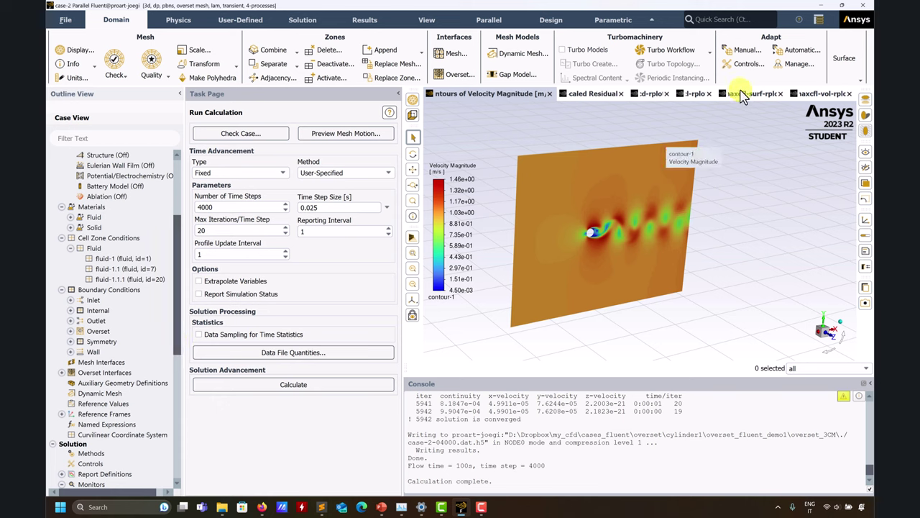
click(692, 93)
click(649, 95)
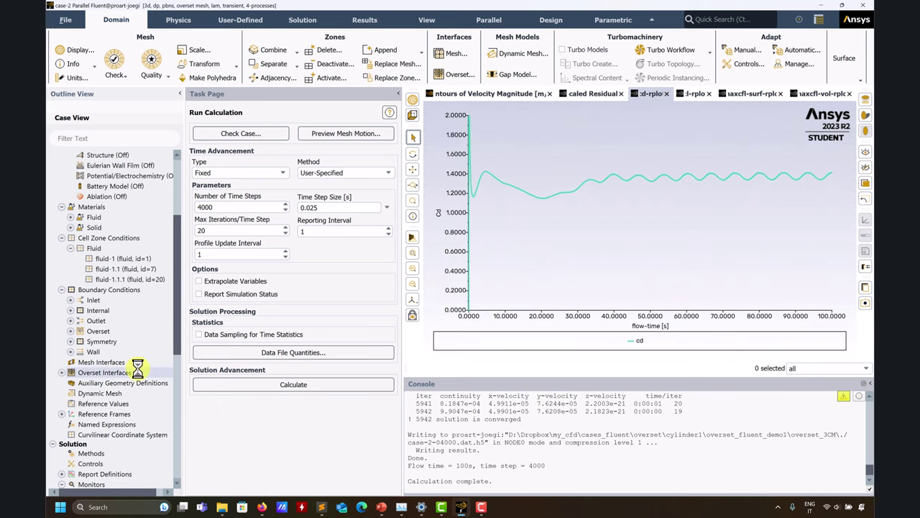
scroll(136, 388, down, 5)
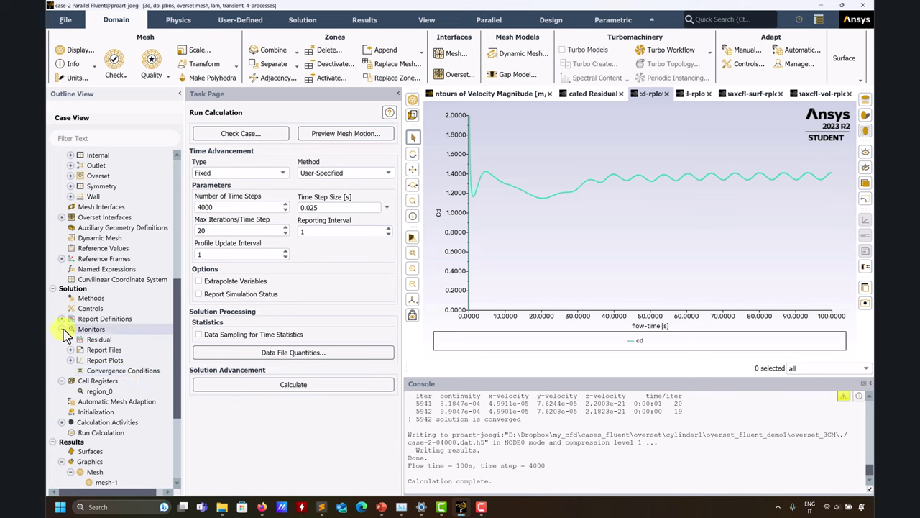
click(62, 329)
click(62, 339)
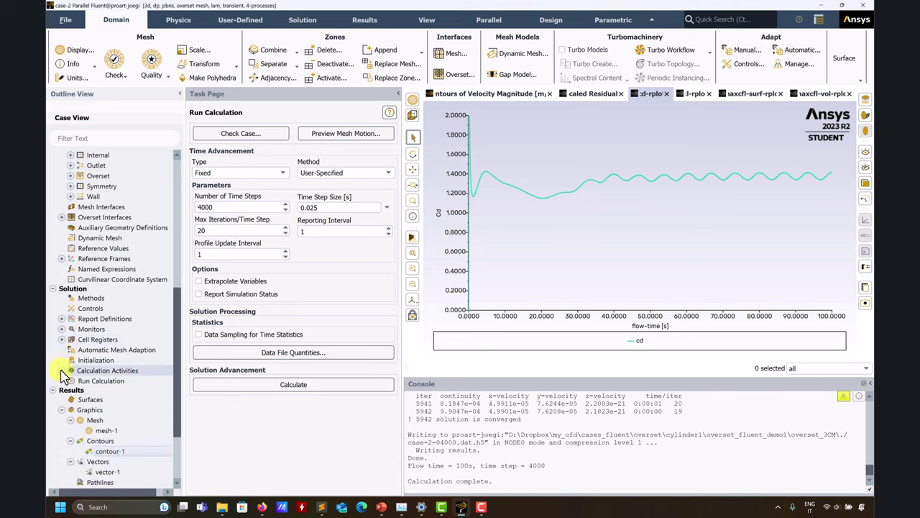
click(62, 411)
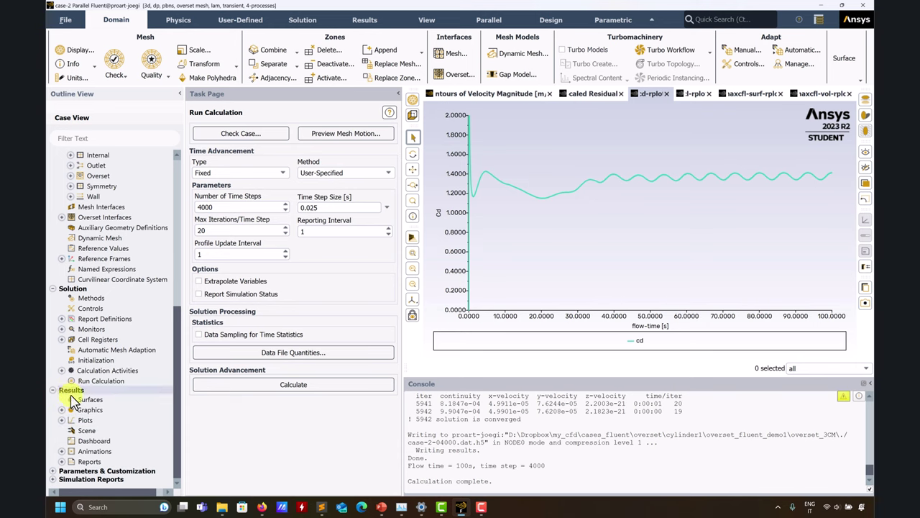
click(62, 410)
scroll(94, 430, down, 2)
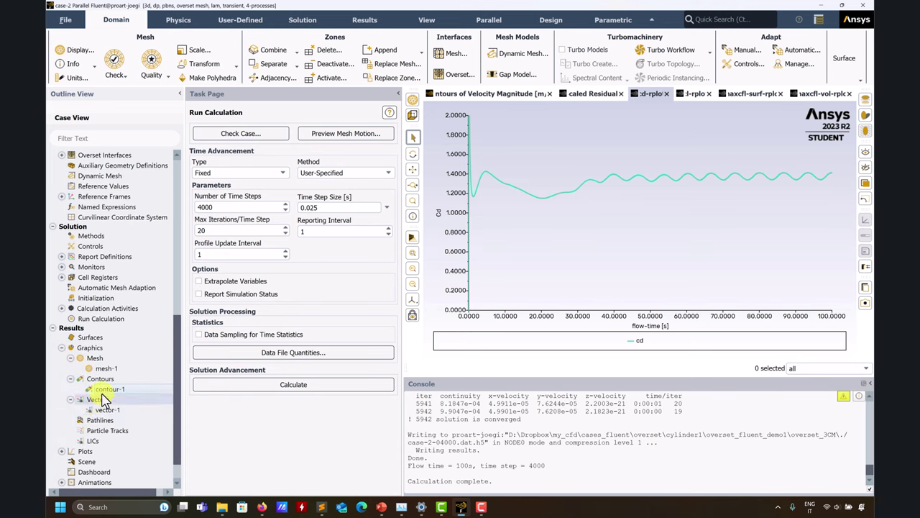
right_click(102, 386)
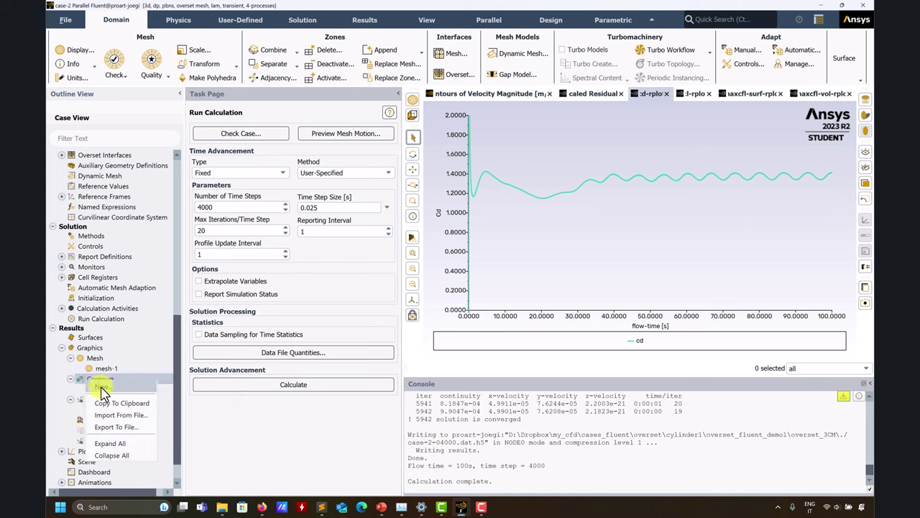
click(101, 388)
scroll(244, 194, down, 5)
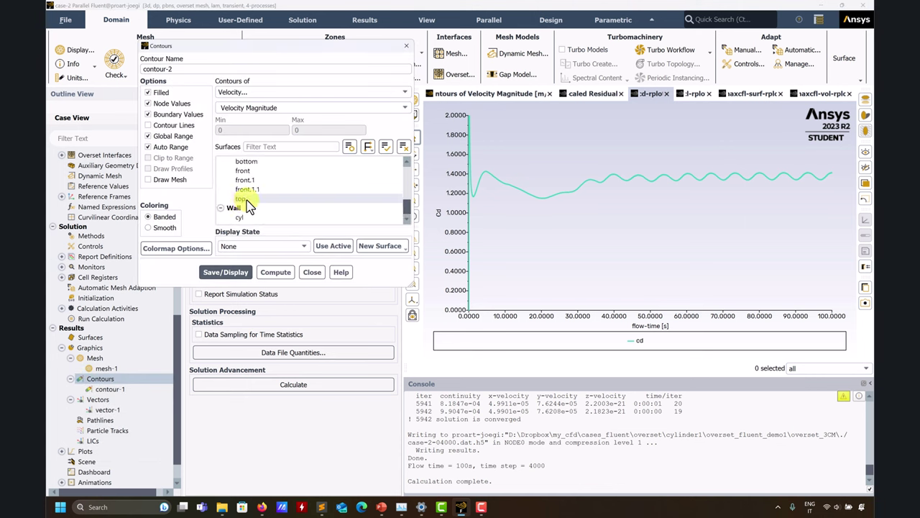
Open the FFT Fourier Transform dialog under Results > Plots and reposition it on screen
click(312, 272)
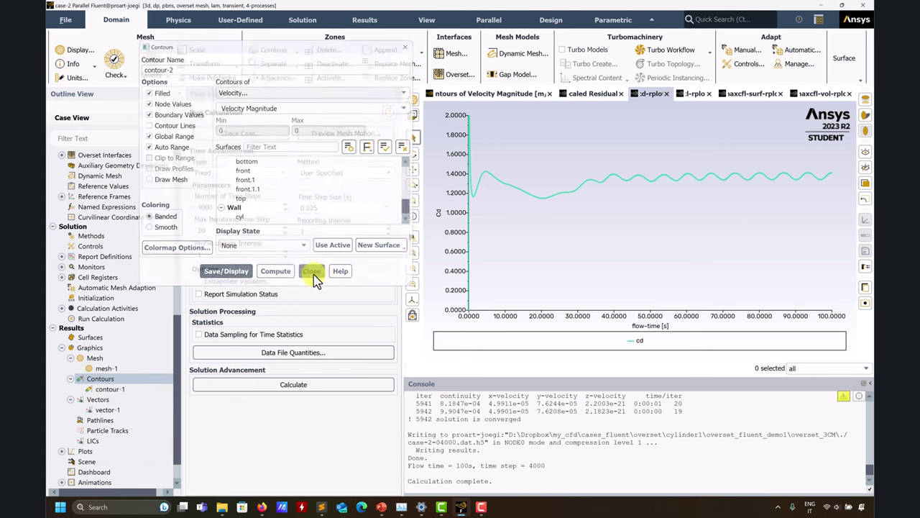
scroll(73, 388, down, 2)
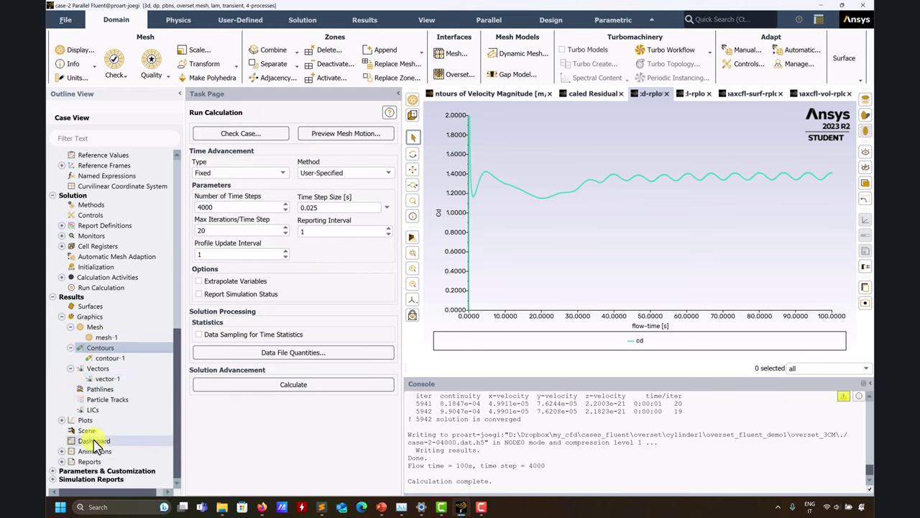
click(62, 420)
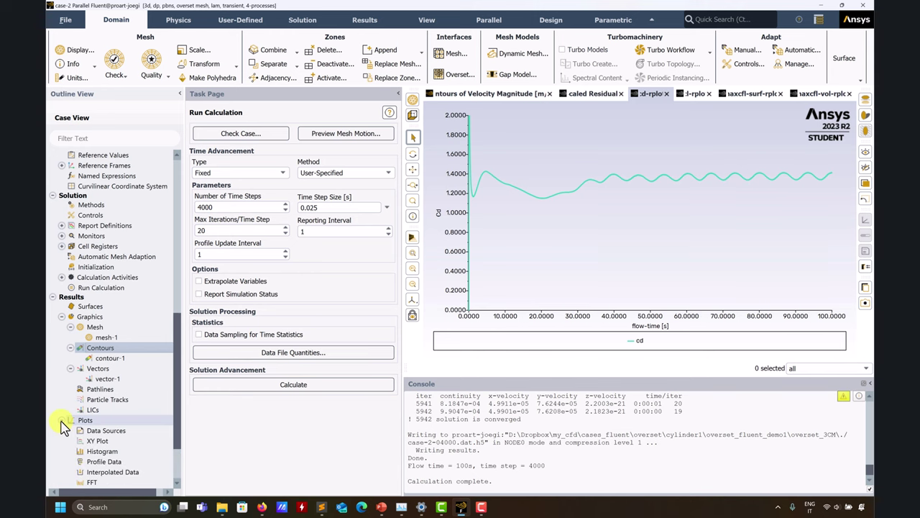
scroll(88, 403, down, 2)
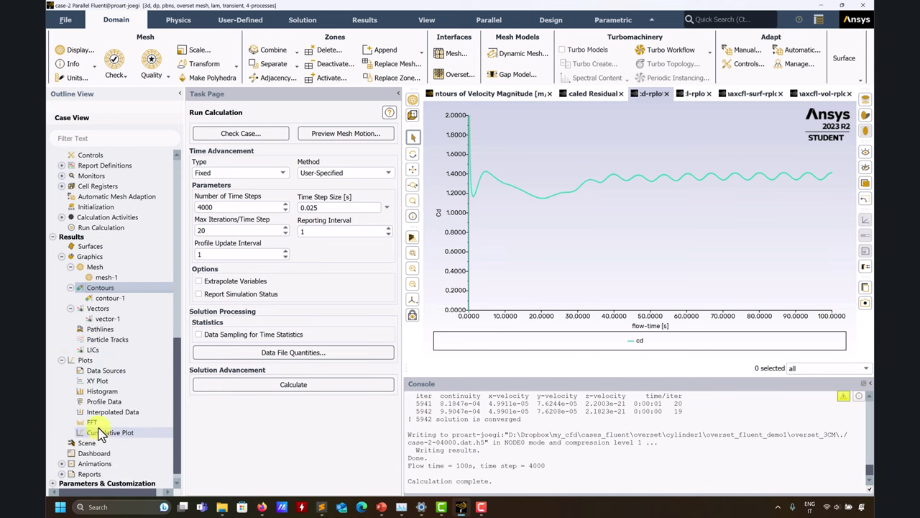
double_click(95, 424)
drag(434, 232, 343, 43)
click(304, 190)
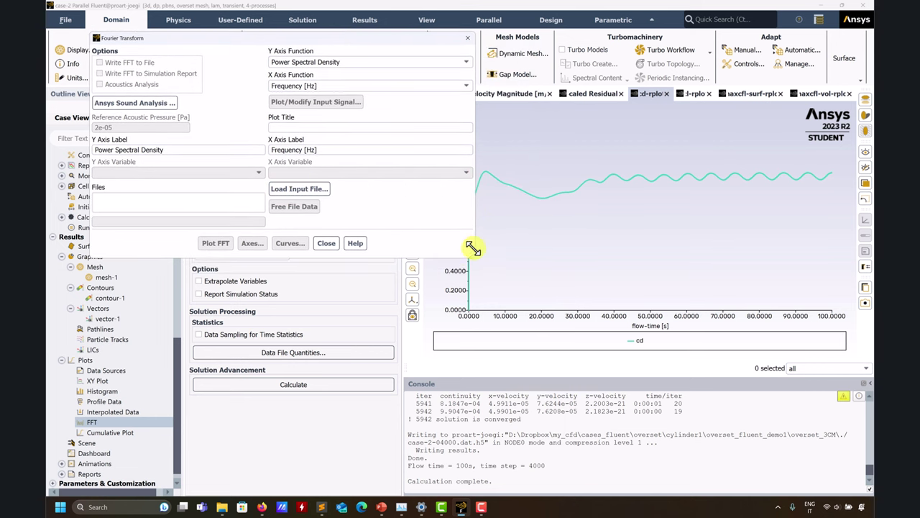
drag(471, 254, 442, 257)
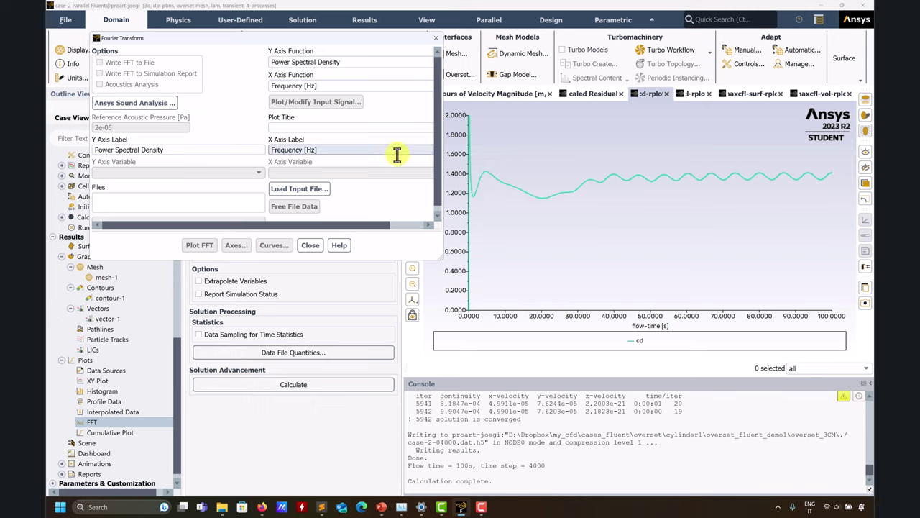
click(309, 191)
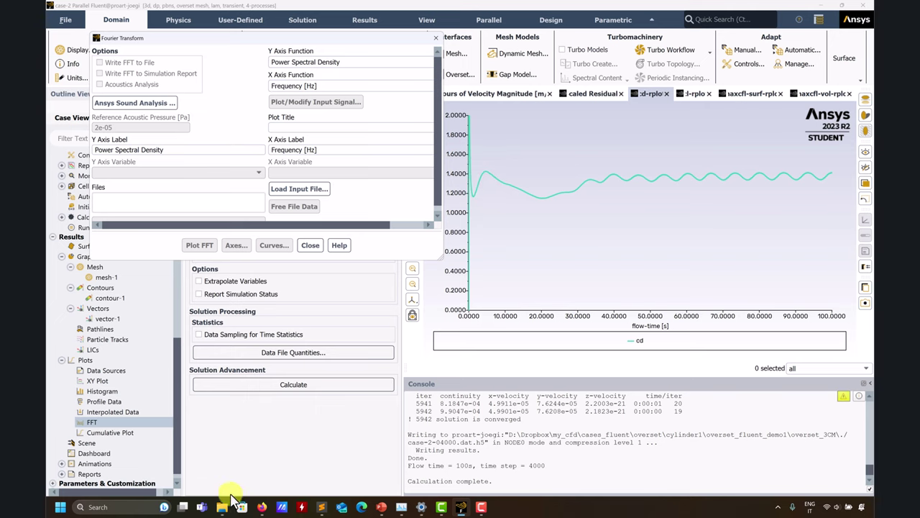
Switch to the File Explorer window showing the overset_3CM case folder
mouse_move(224, 508)
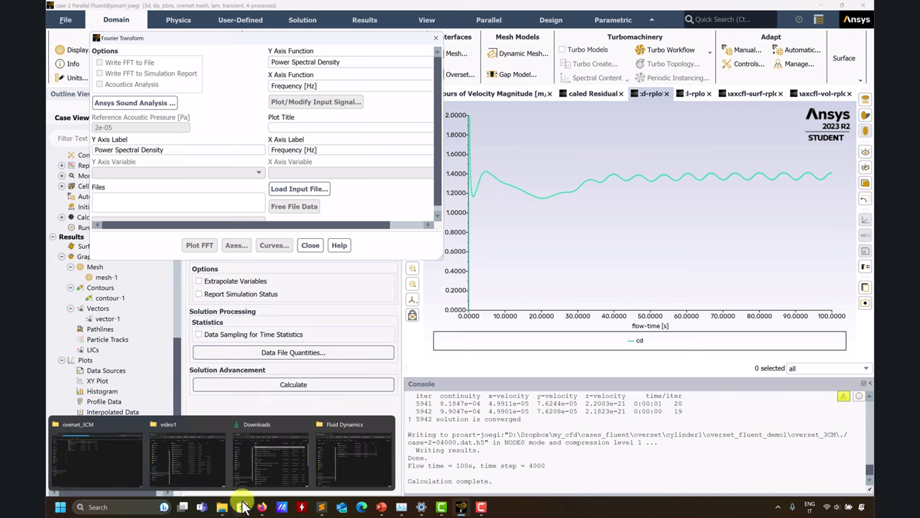
click(112, 460)
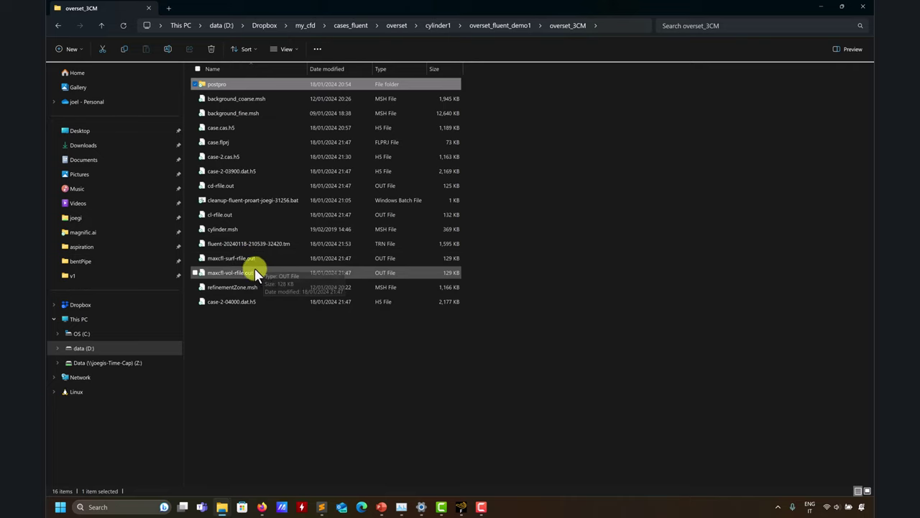
Inspect maxcfl-surf-rfile.out's data columns in Sublime Text, then minimize the editor and Explorer
click(323, 508)
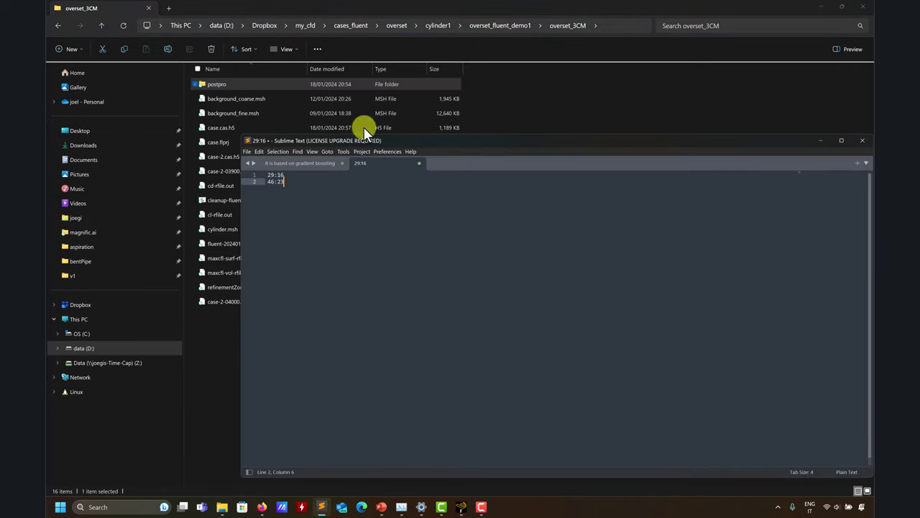
drag(222, 259, 453, 253)
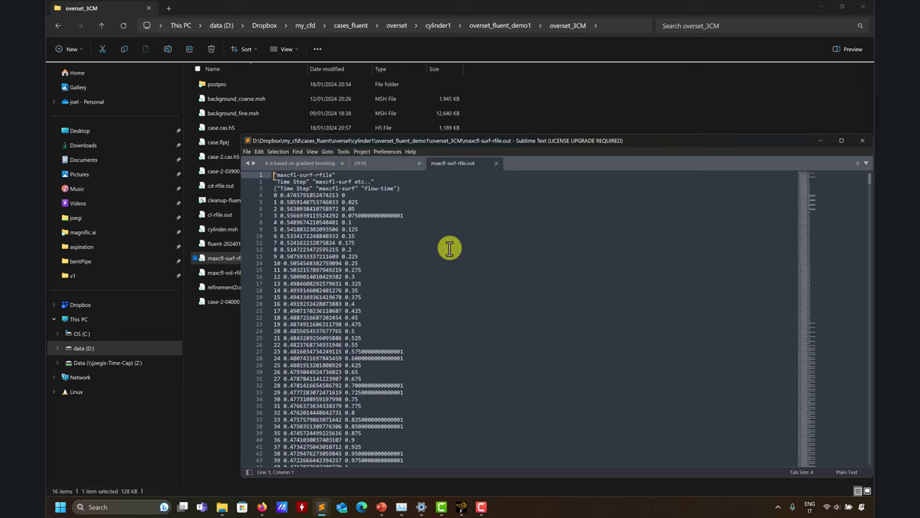
scroll(439, 230, down, 7)
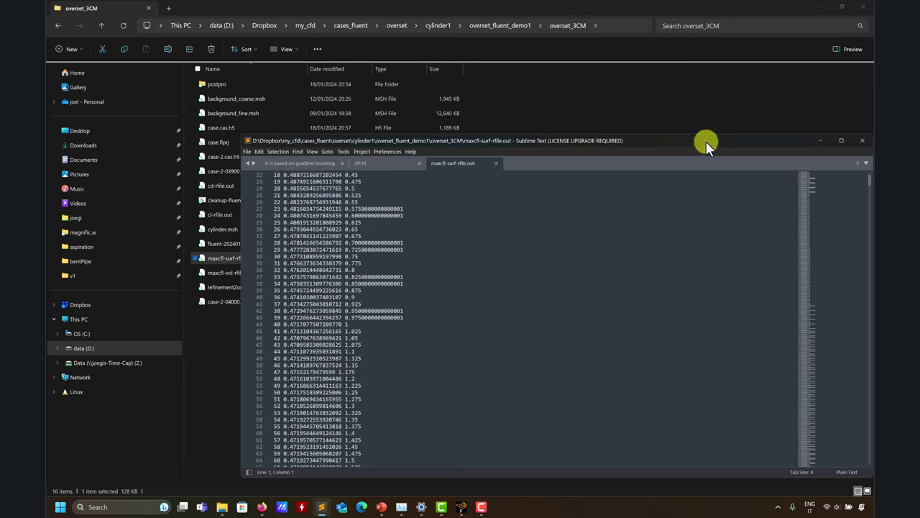
click(820, 140)
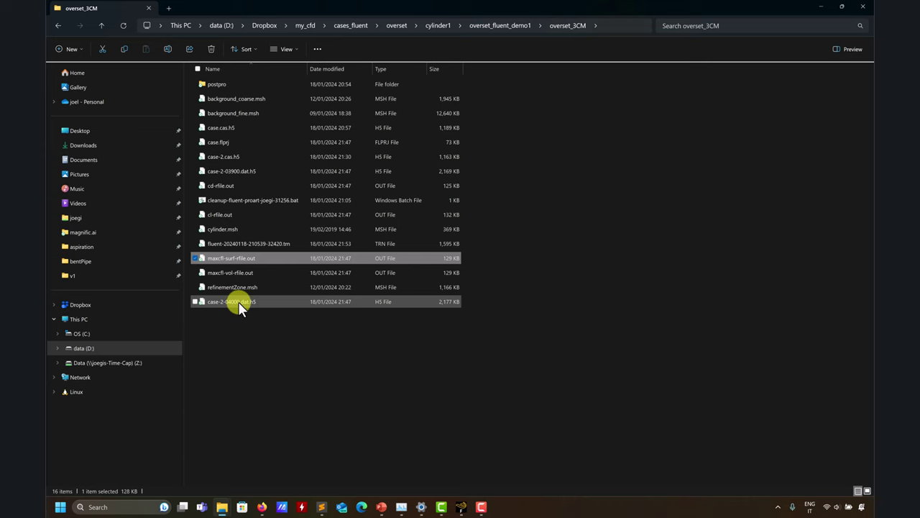
click(823, 9)
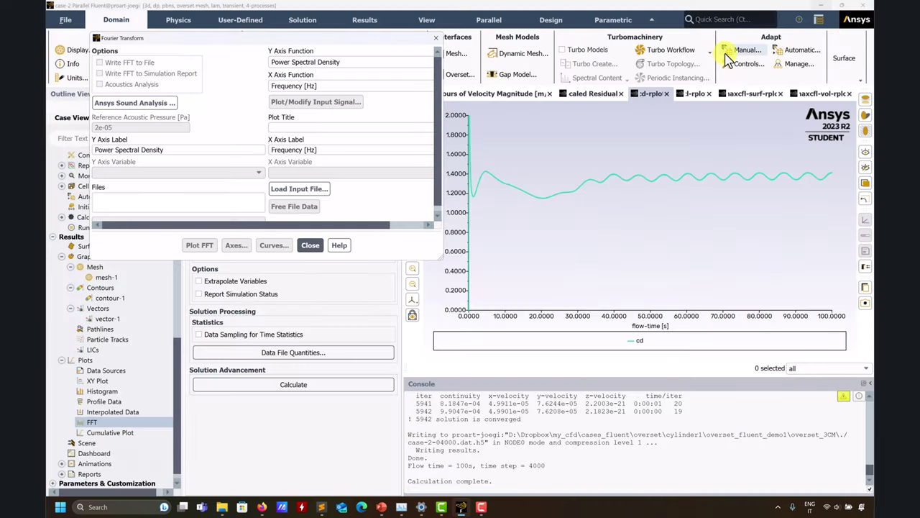
Load cd-rfile.out as the Fourier transform input signal, then briefly recheck the text file
click(299, 191)
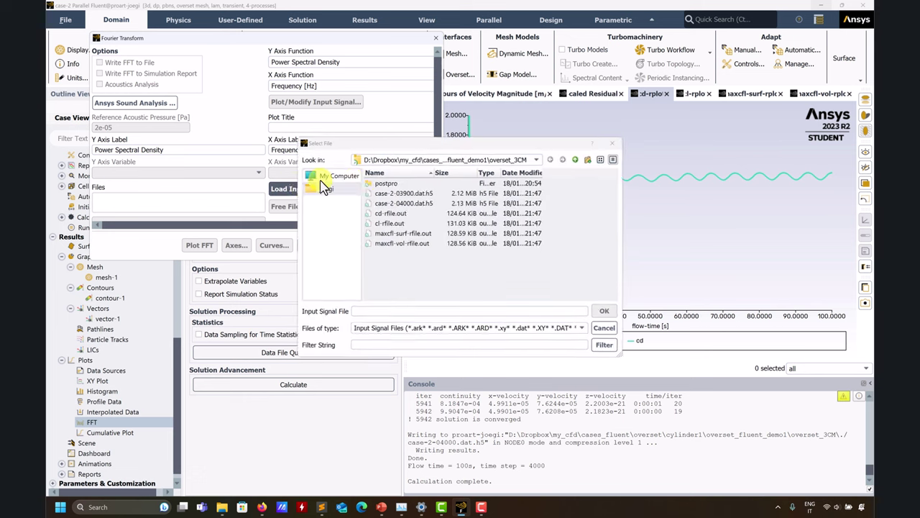
click(398, 213)
click(608, 313)
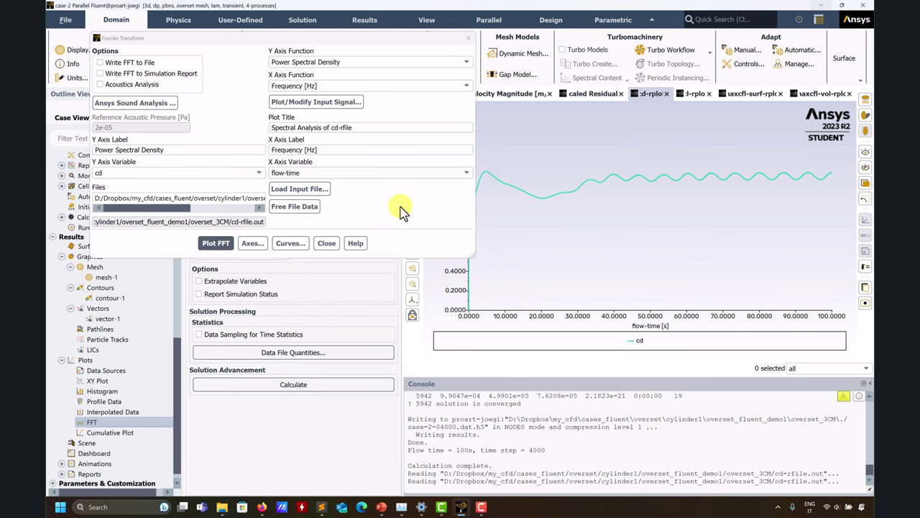
click(322, 507)
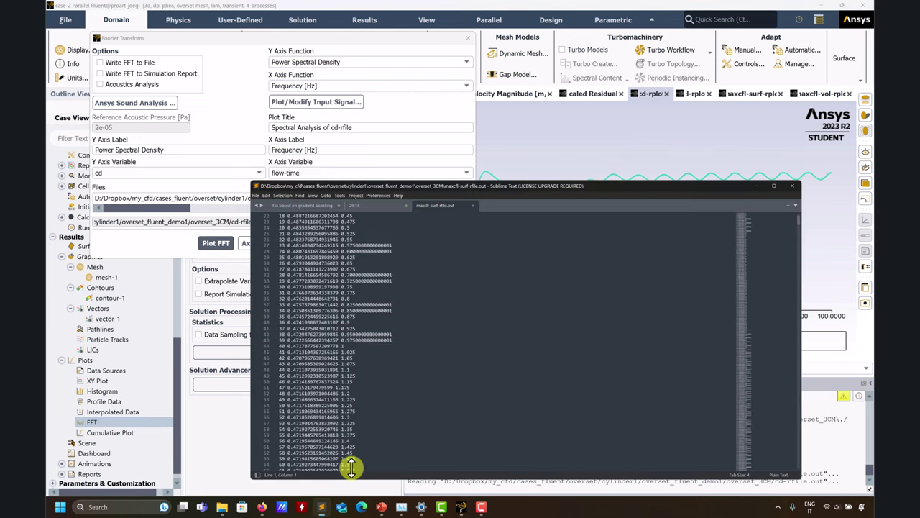
scroll(325, 259, up, 7)
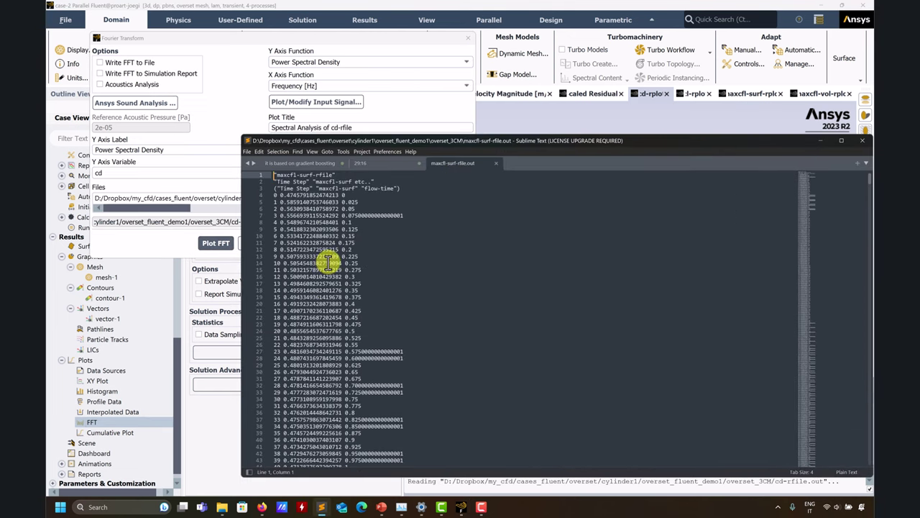
click(820, 141)
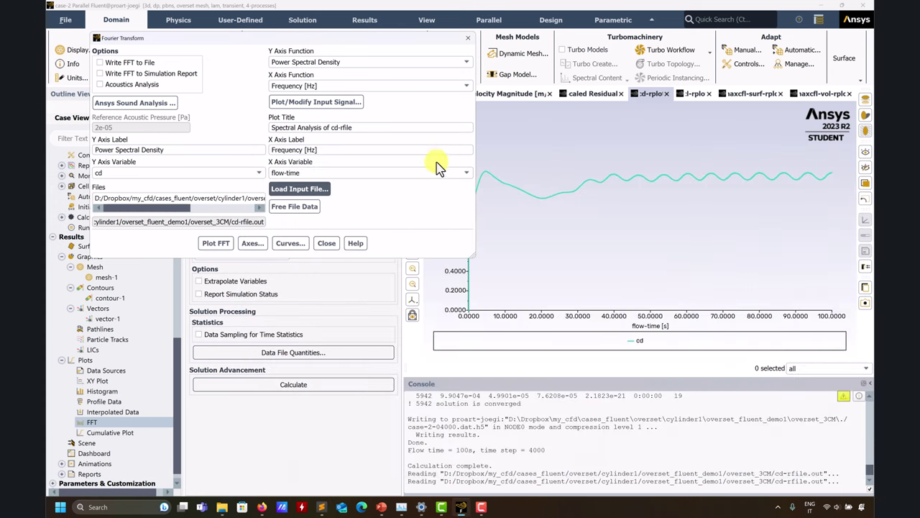
Plot the raw cd signal against flow time from the input signal settings
click(297, 103)
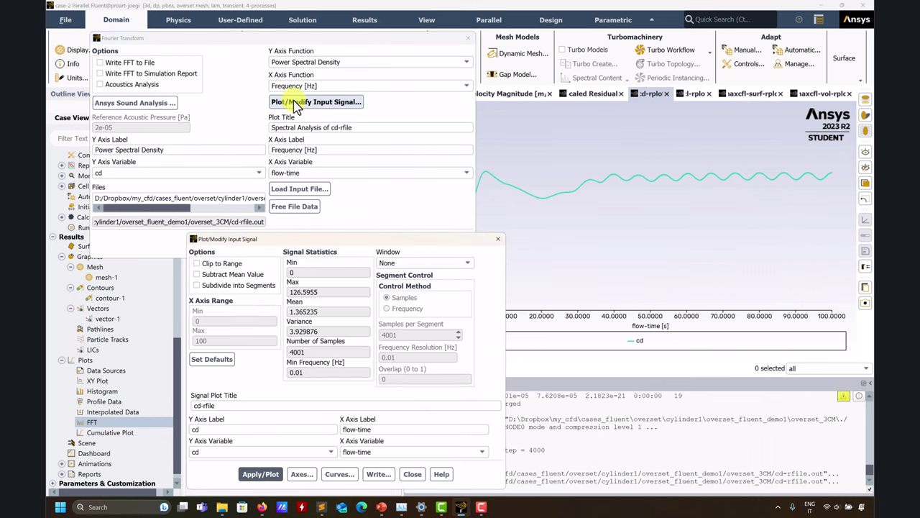
click(260, 474)
drag(433, 242, 401, 112)
click(444, 47)
drag(445, 43, 397, 34)
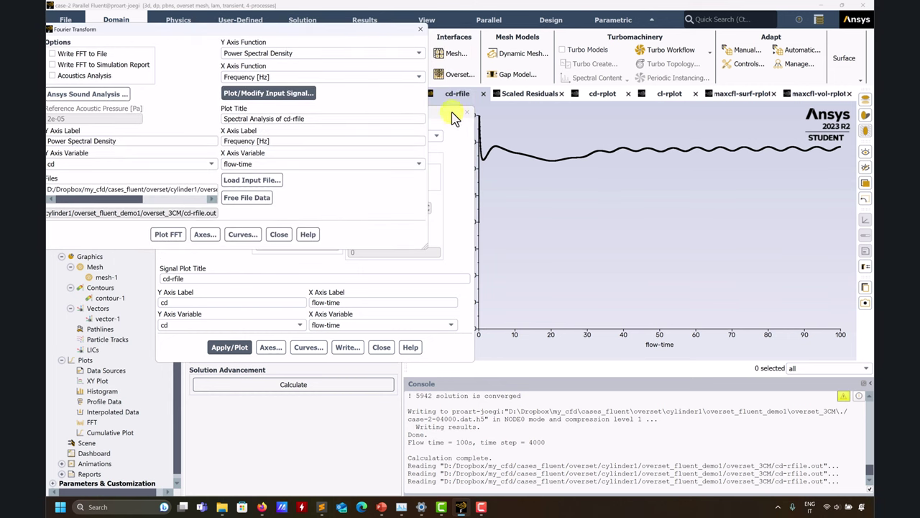
drag(454, 119, 412, 102)
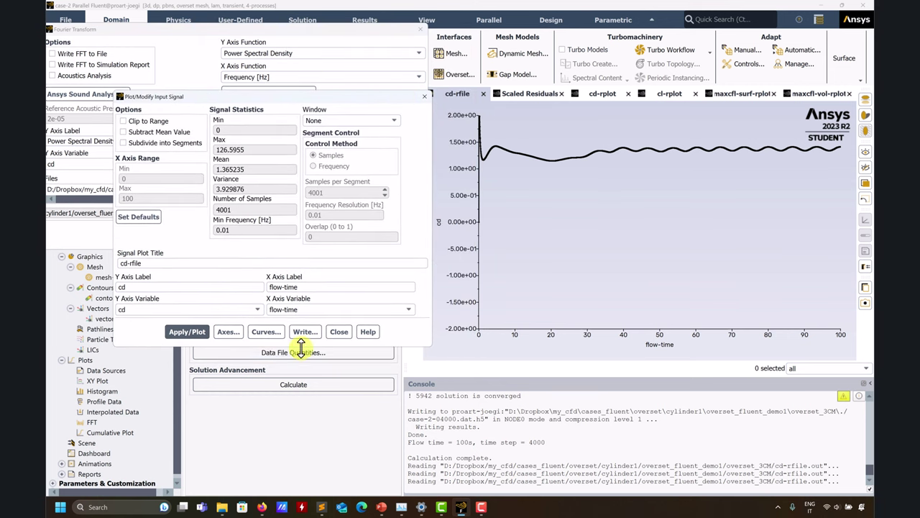
Change the cd plot's Y-axis minimum, redraw the signal over 0–100, and close the axis settings
click(228, 332)
click(206, 275)
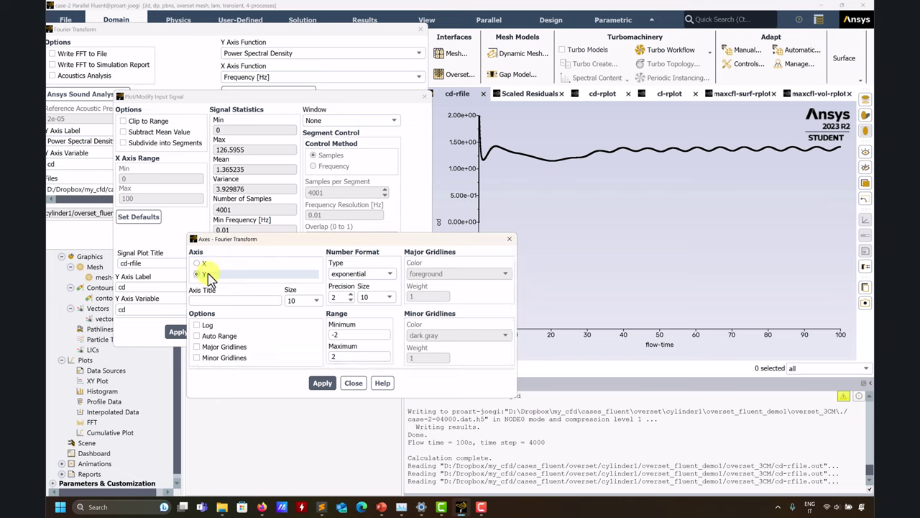
double_click(335, 335)
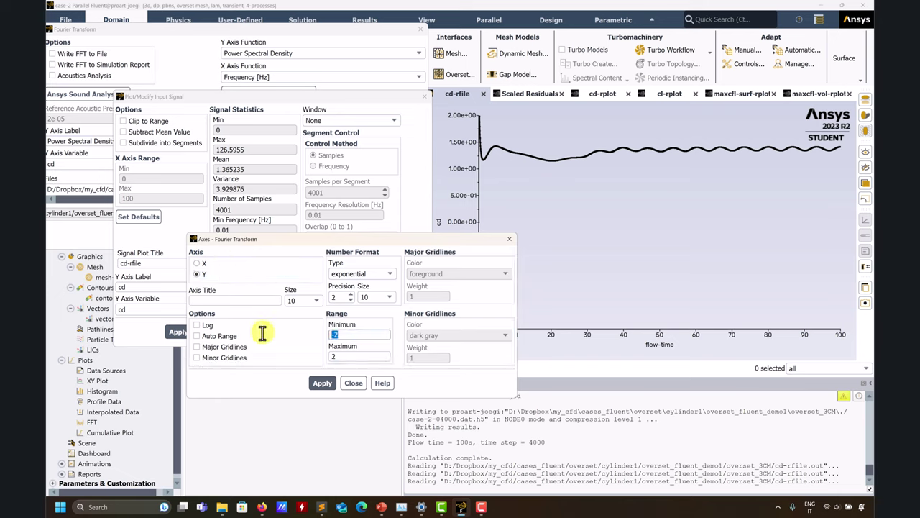
click(320, 383)
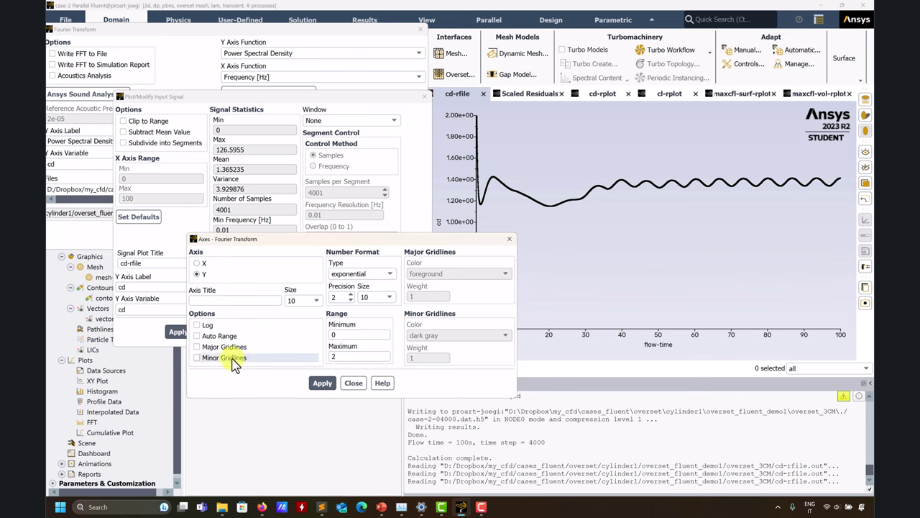
click(177, 332)
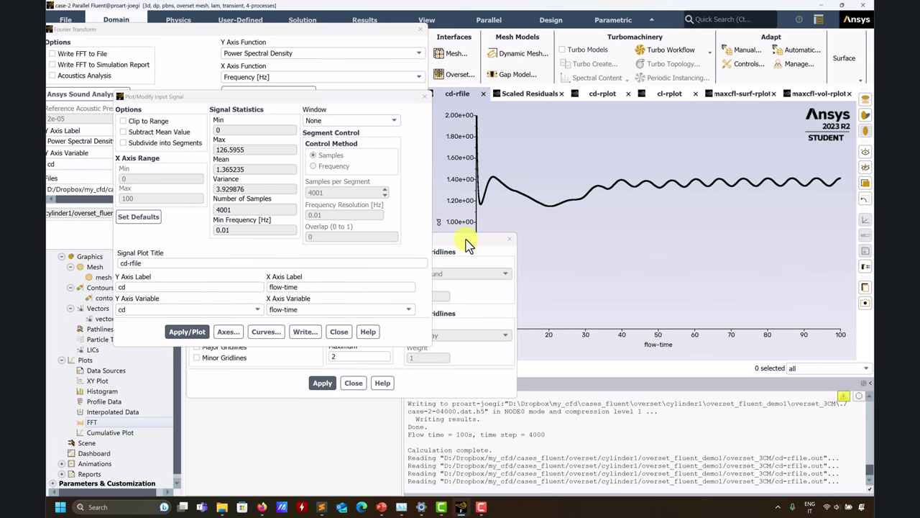
drag(465, 240, 385, 274)
click(115, 308)
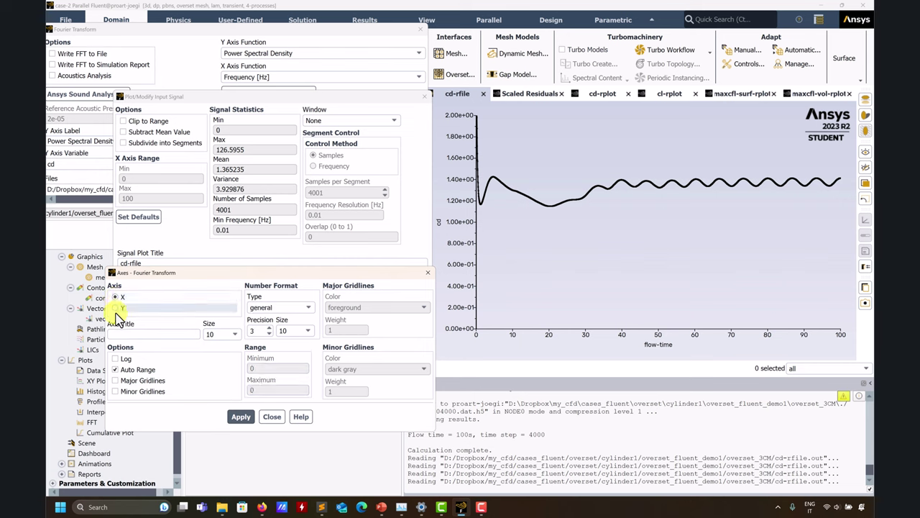
click(271, 417)
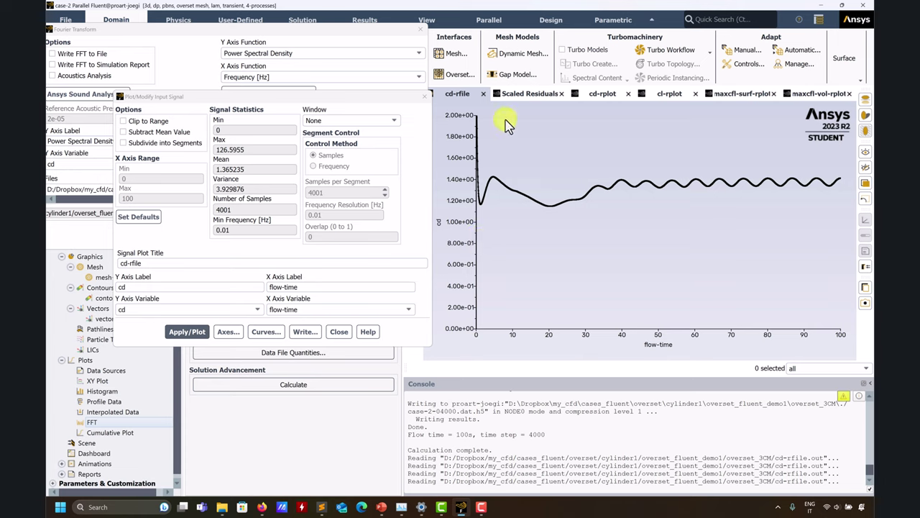
mouse_move(488, 209)
Clip the cd signal to flow time 60–100 and replot it, giving 1601 samples
click(144, 122)
click(132, 179)
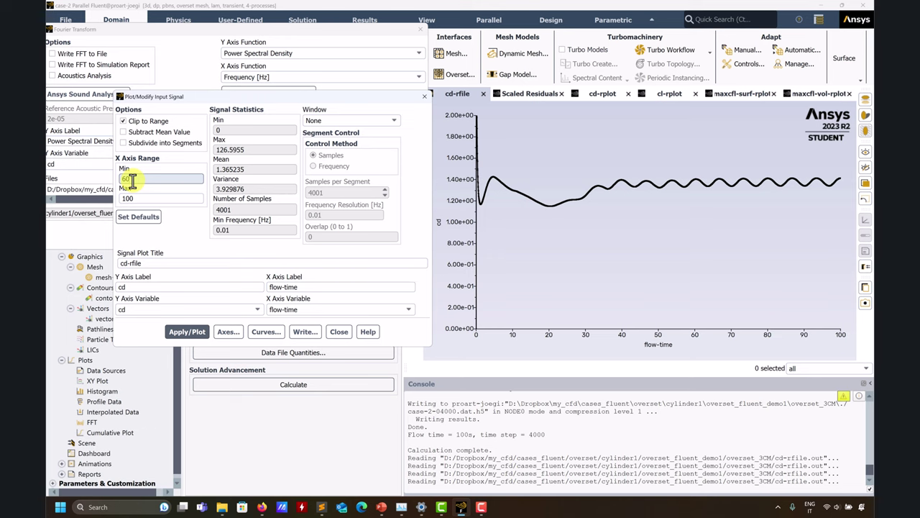
click(193, 333)
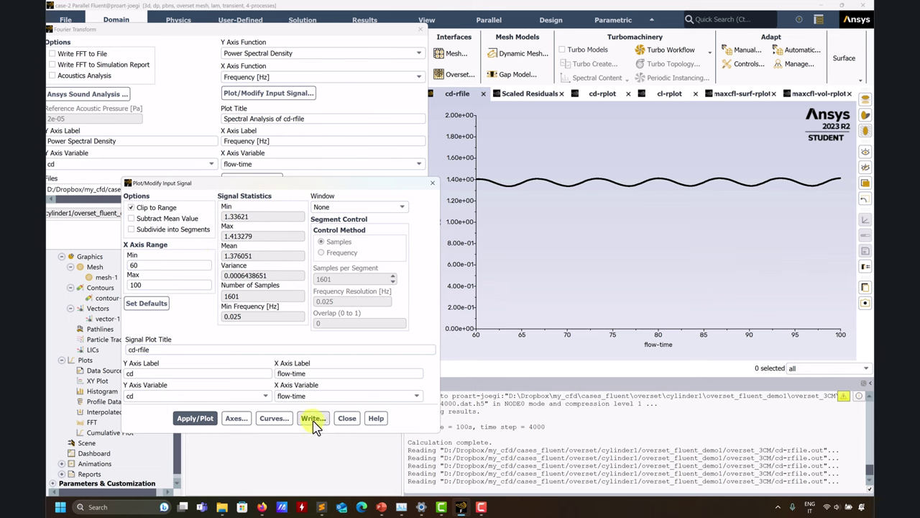
drag(330, 192, 337, 270)
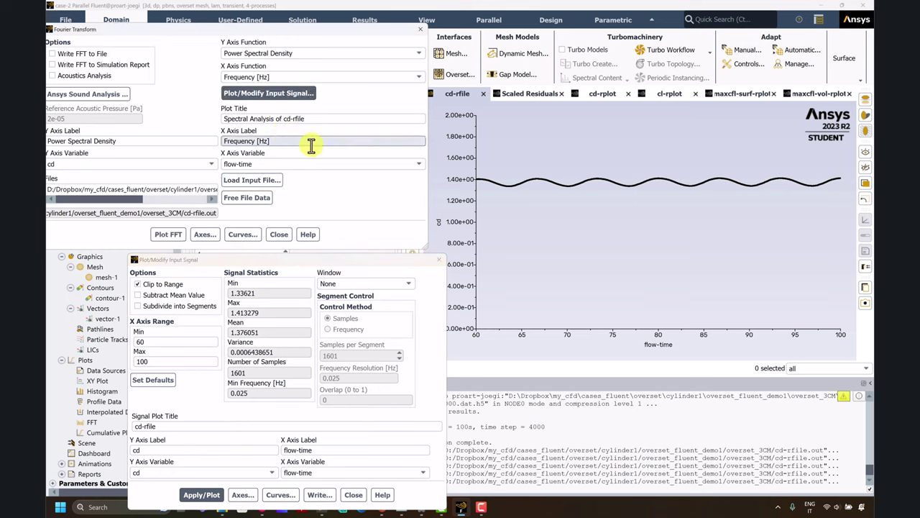
Load cl-rfile.out as the input signal and plot it
click(275, 179)
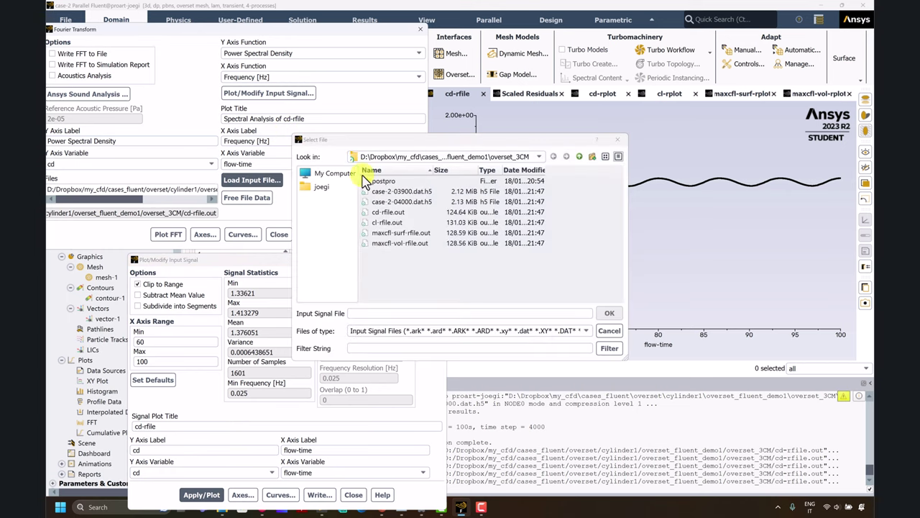
click(486, 223)
click(604, 314)
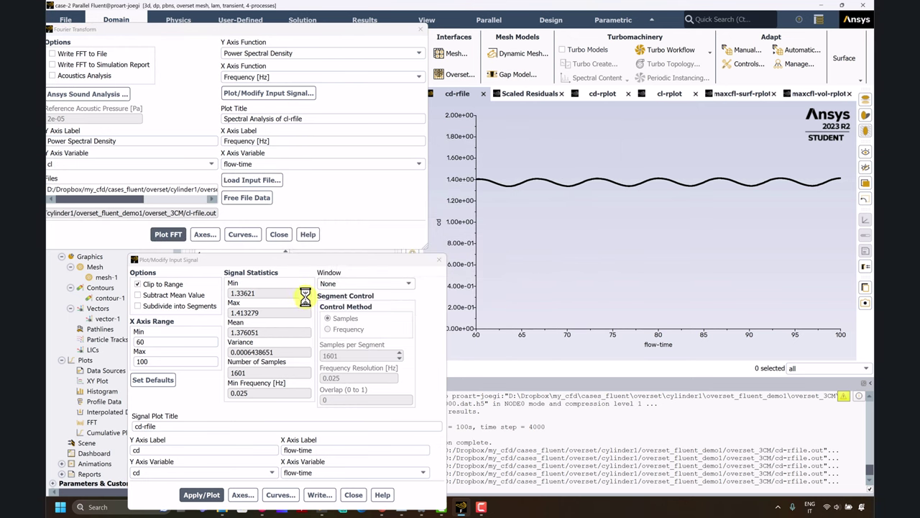
drag(325, 263, 327, 120)
click(200, 355)
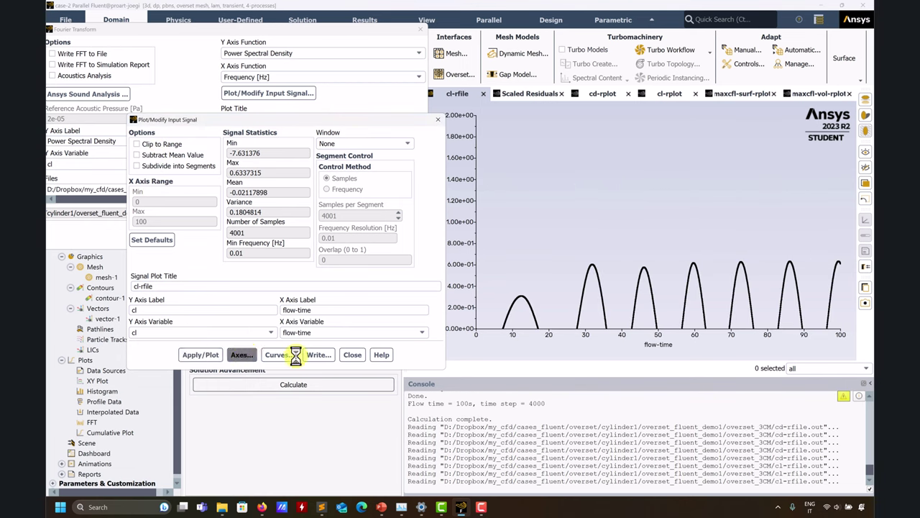
Set the cl plot's Y axis to Auto Range
click(242, 355)
double_click(269, 369)
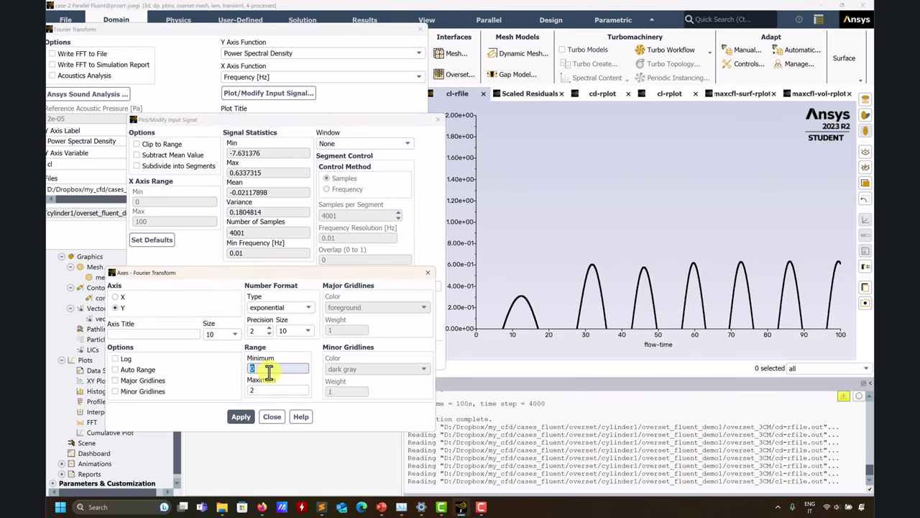
text(-)
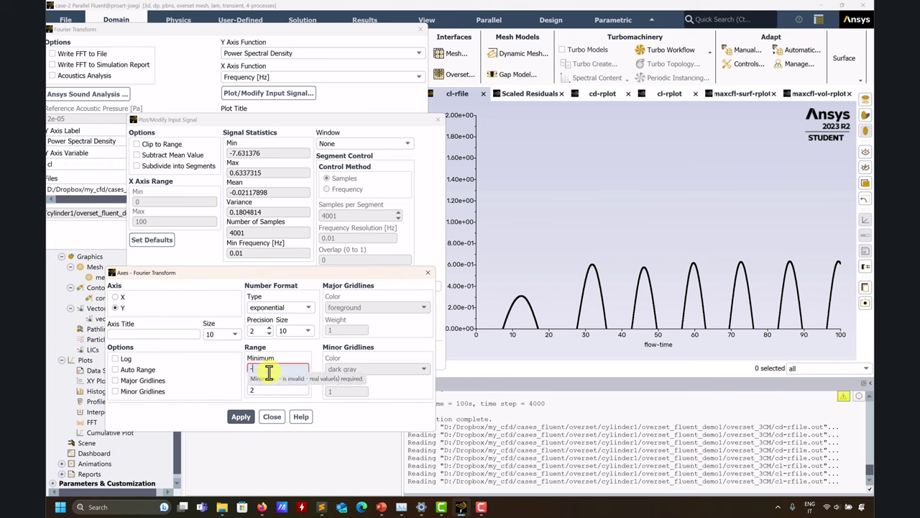
click(135, 370)
click(241, 416)
click(272, 416)
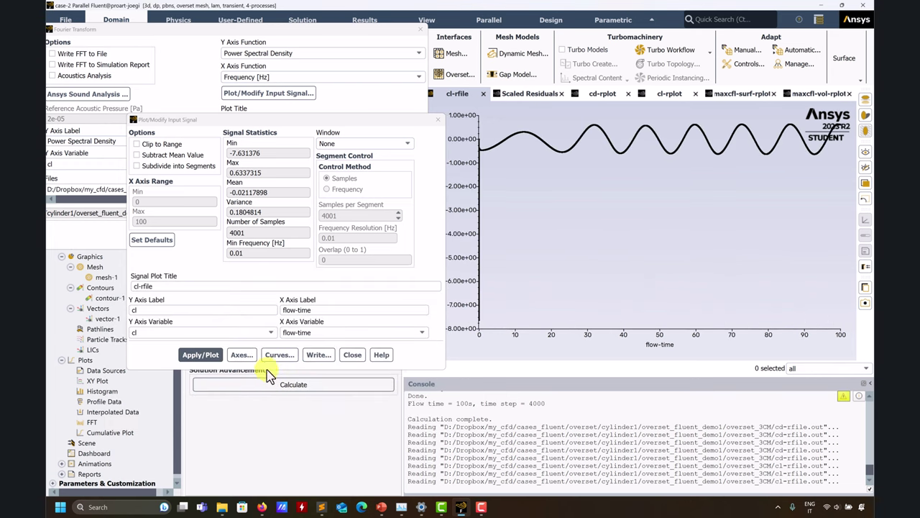
Clip the cl signal to flow time 60–100 and replot it
click(163, 145)
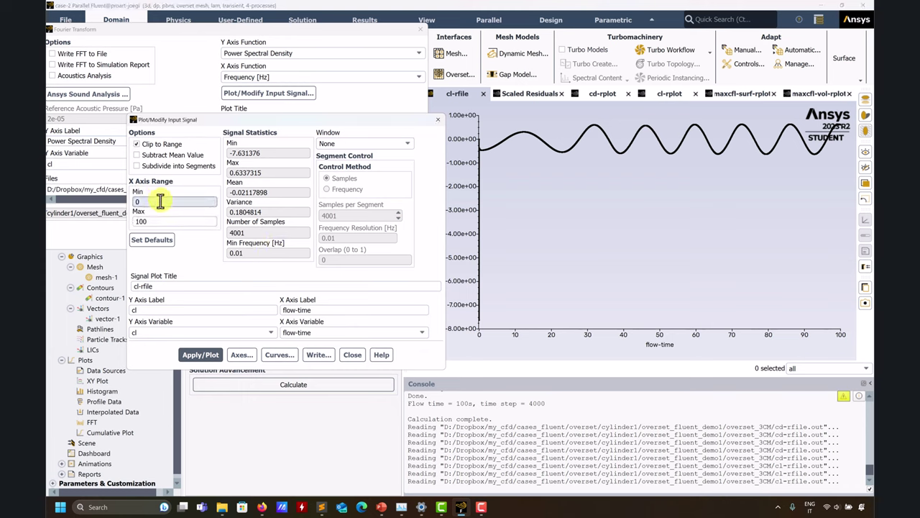
drag(154, 201, 106, 205)
text(60)
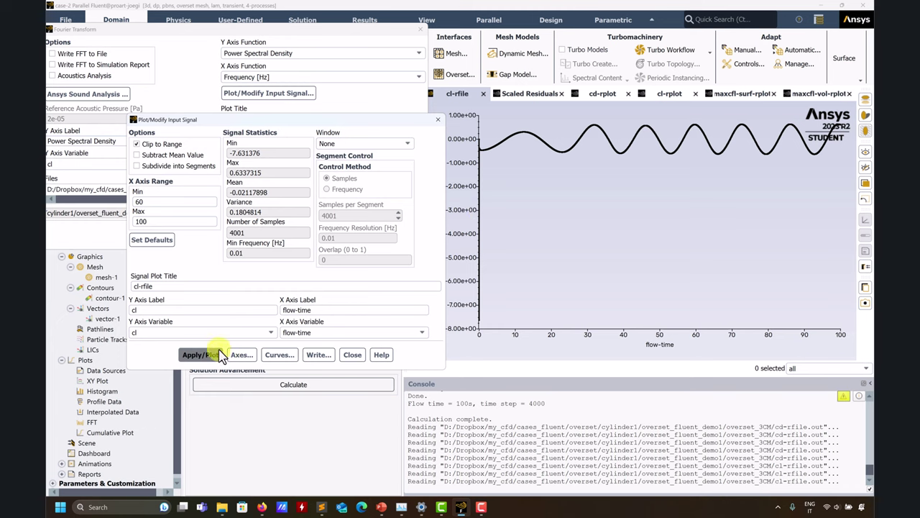
click(197, 352)
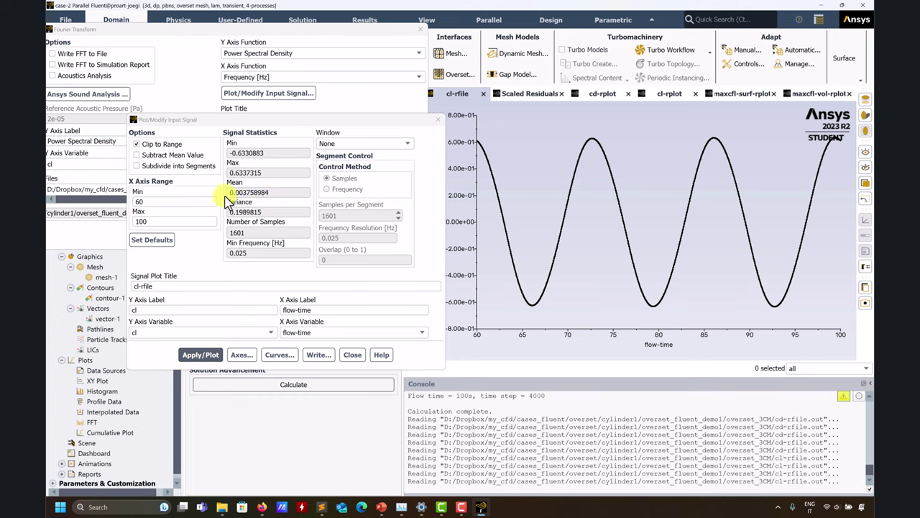
mouse_move(472, 143)
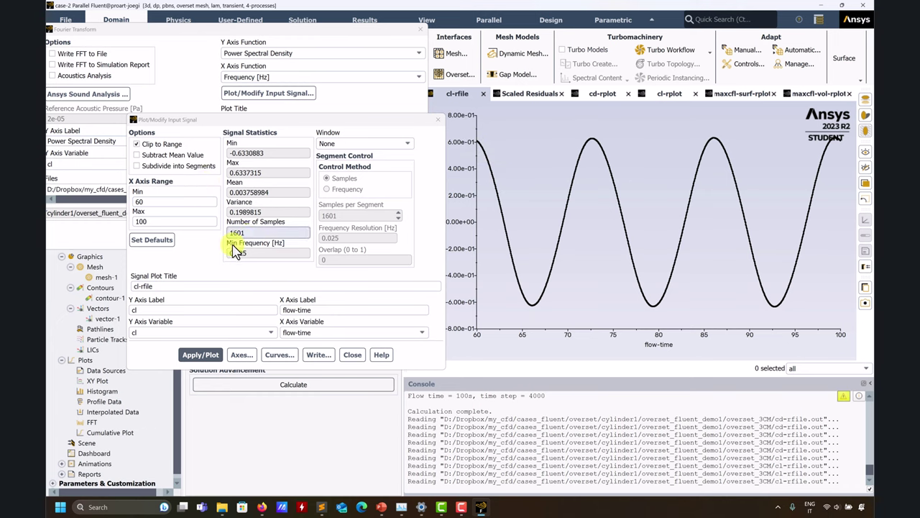
Plot the power spectral density of the clipped cl signal over 0–20 Hz
click(352, 354)
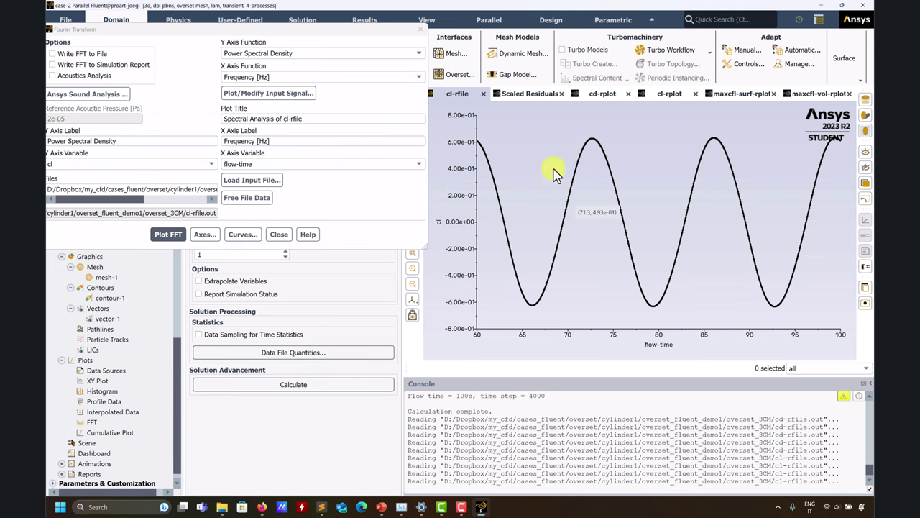
drag(317, 33, 368, 53)
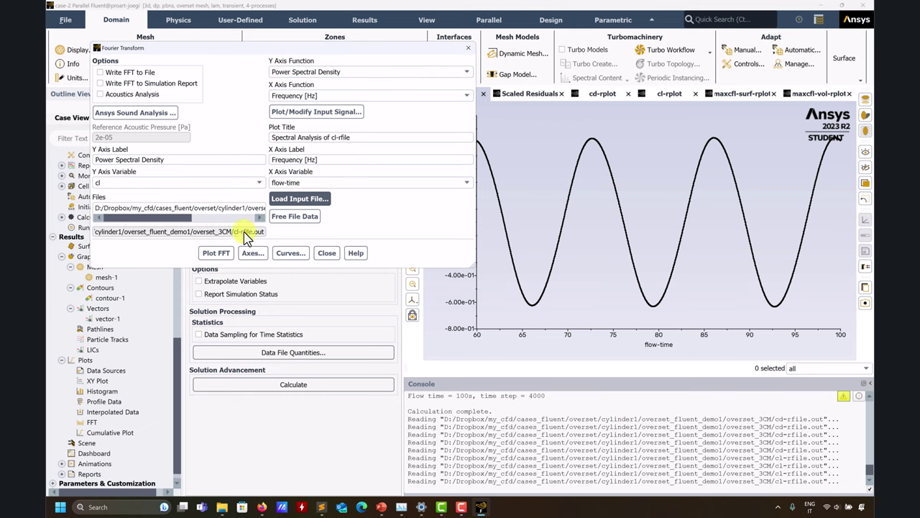
click(212, 254)
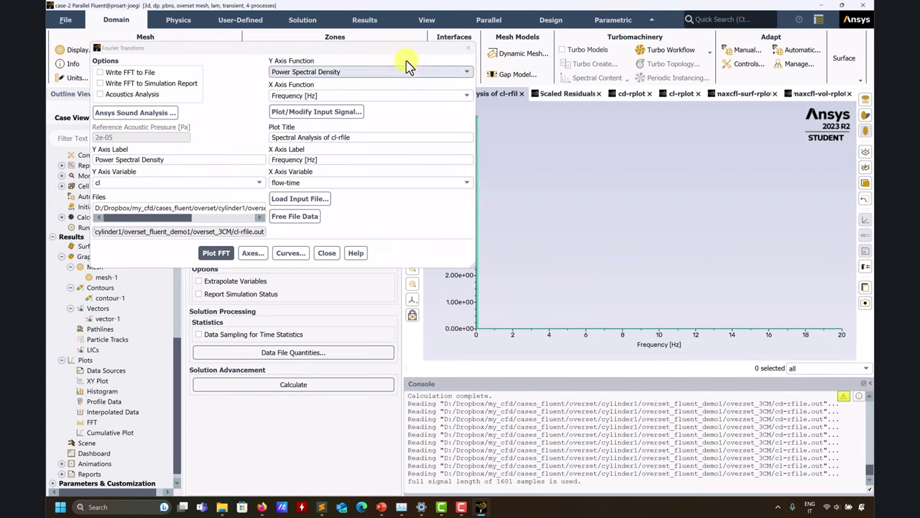
drag(407, 49, 339, 61)
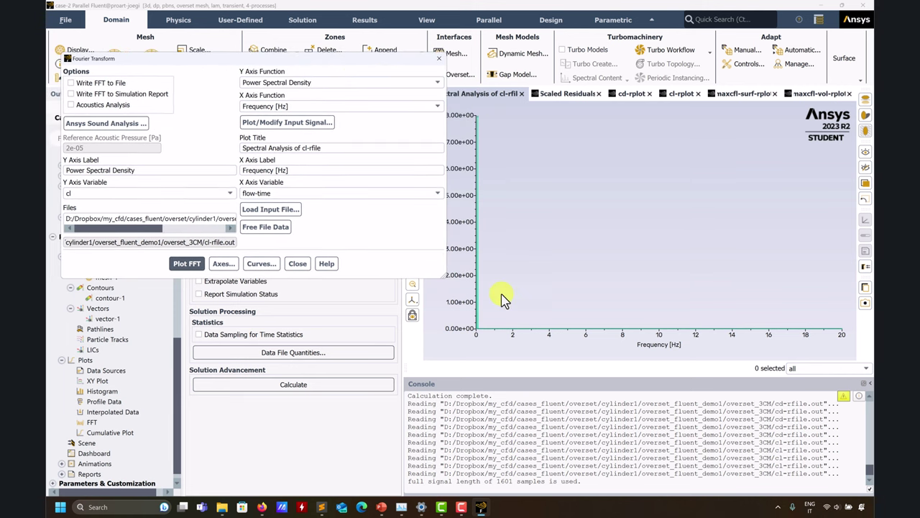
Set the cl spectrum's X-axis maximum to 1 Hz, showing the peak near 0.076 Hz
click(221, 264)
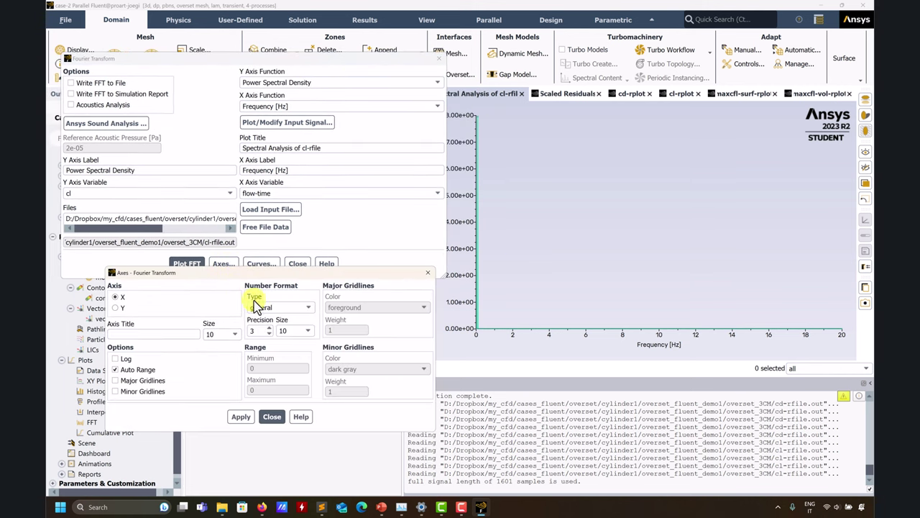
click(116, 369)
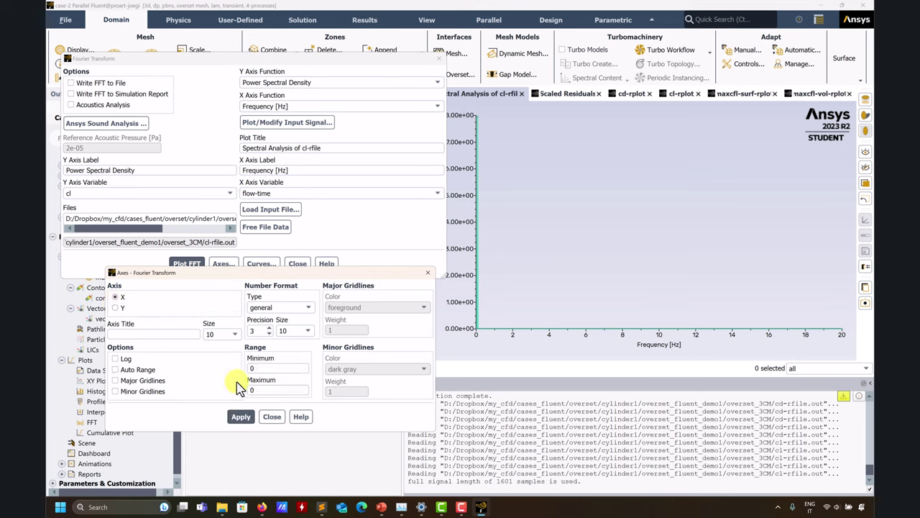
click(258, 390)
click(241, 417)
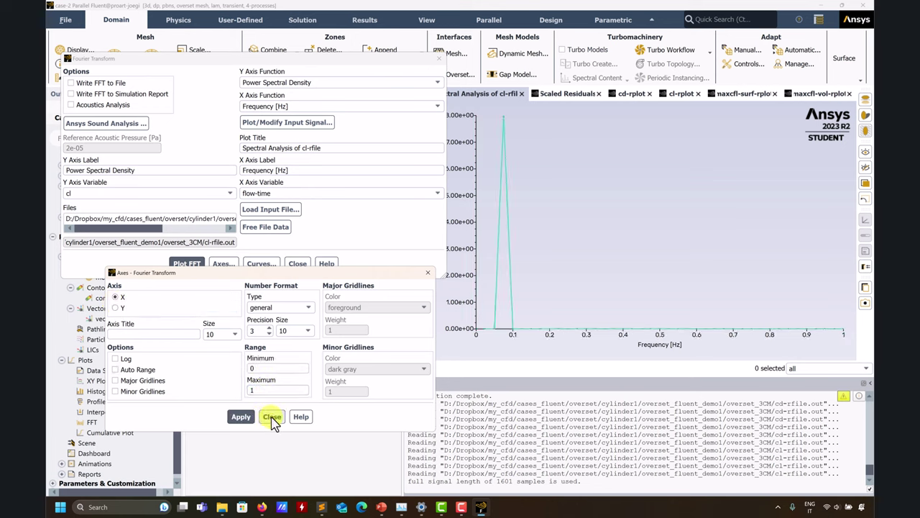
click(271, 417)
mouse_move(502, 325)
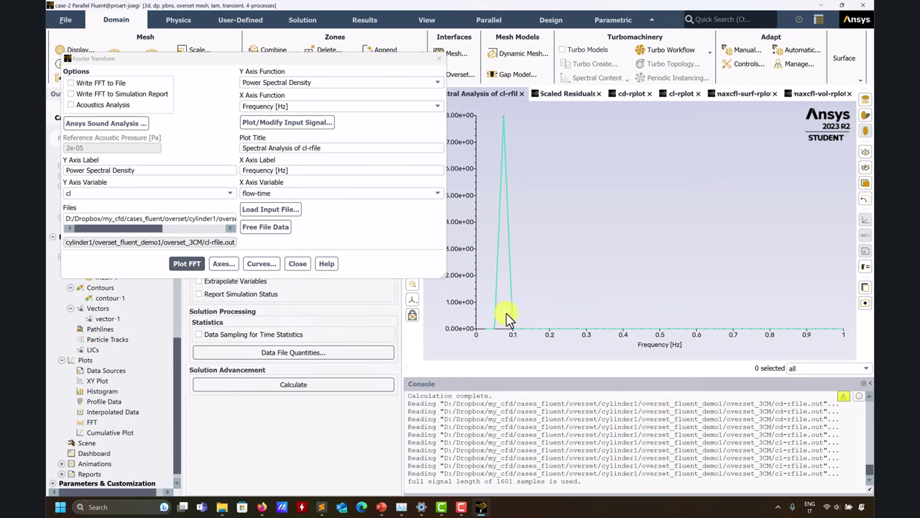
mouse_move(504, 121)
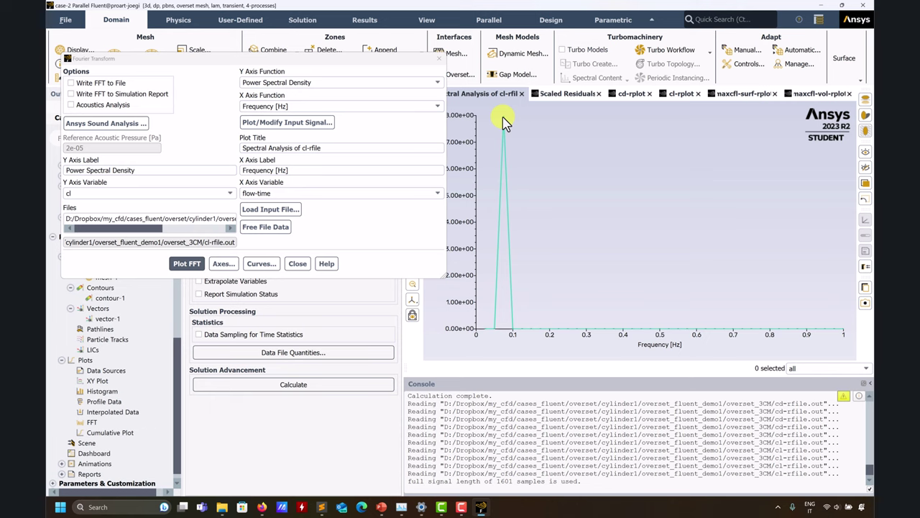
Load cd-rfile.out and plot its power spectral density from all 4001 samples
click(288, 123)
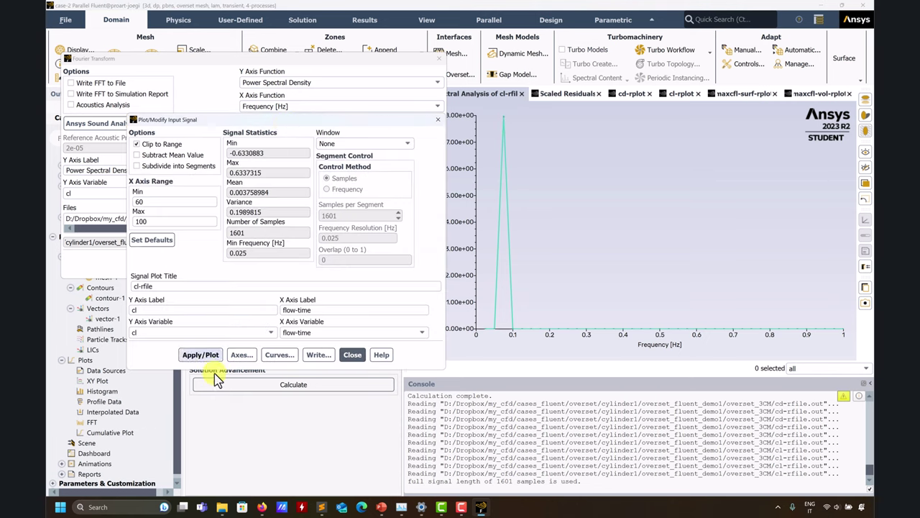
click(352, 354)
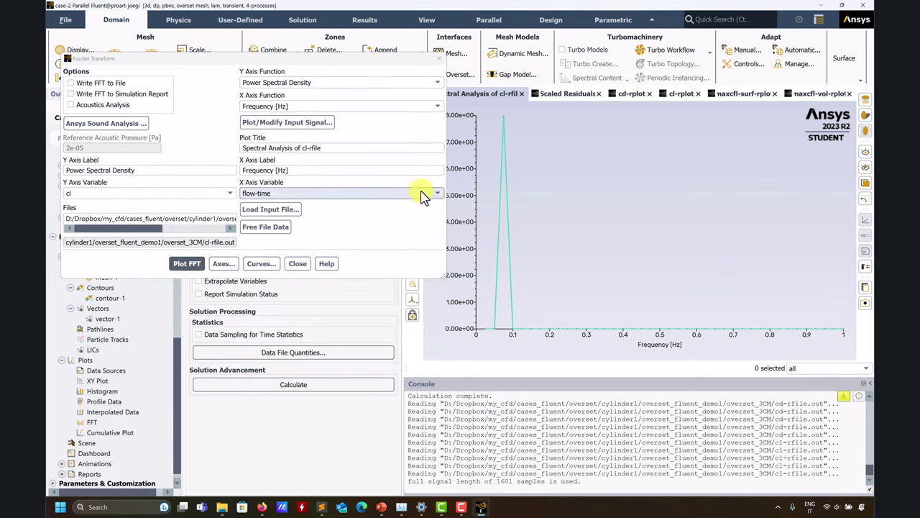
click(292, 208)
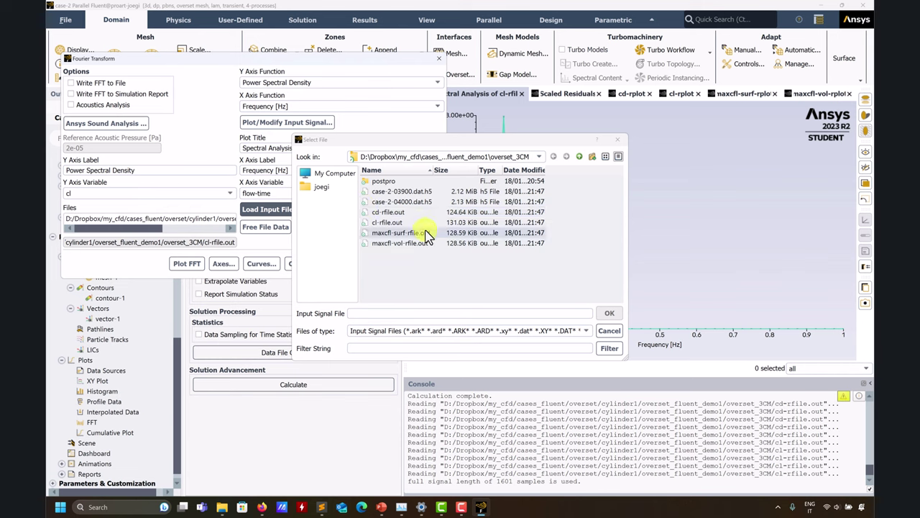
click(385, 212)
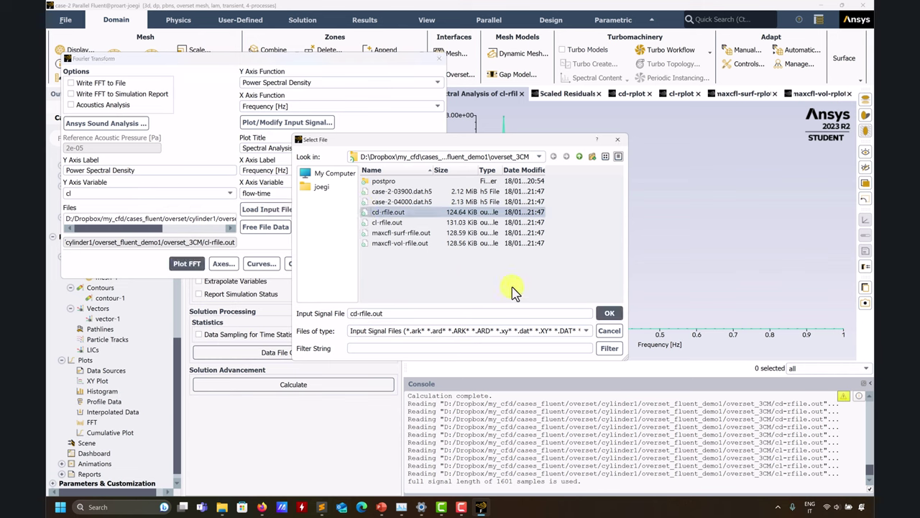
click(609, 313)
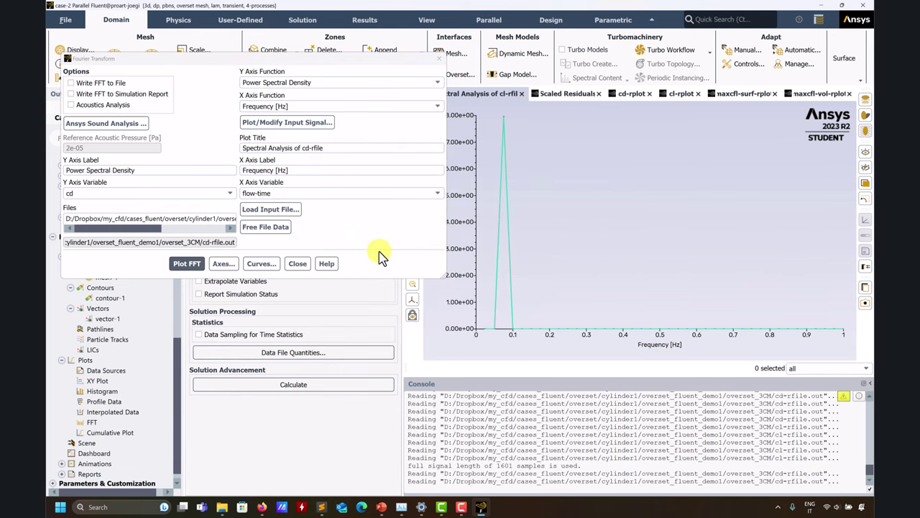
click(187, 264)
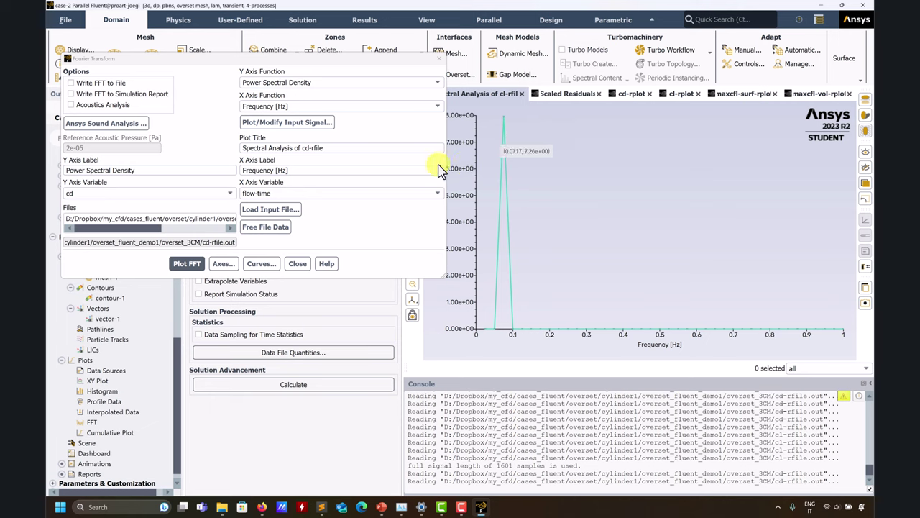
click(187, 263)
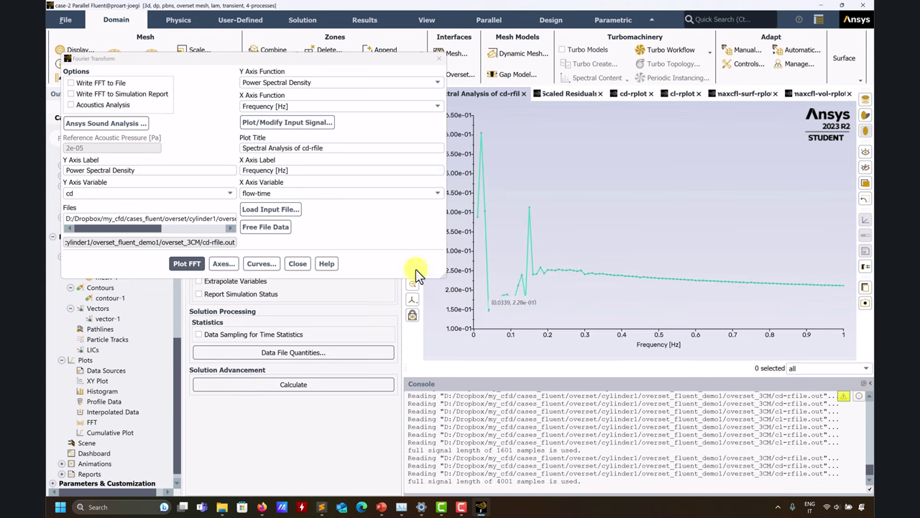
Clip the drag signal to flow time 60–100, leaving mean subtraction off, and replot it
click(287, 122)
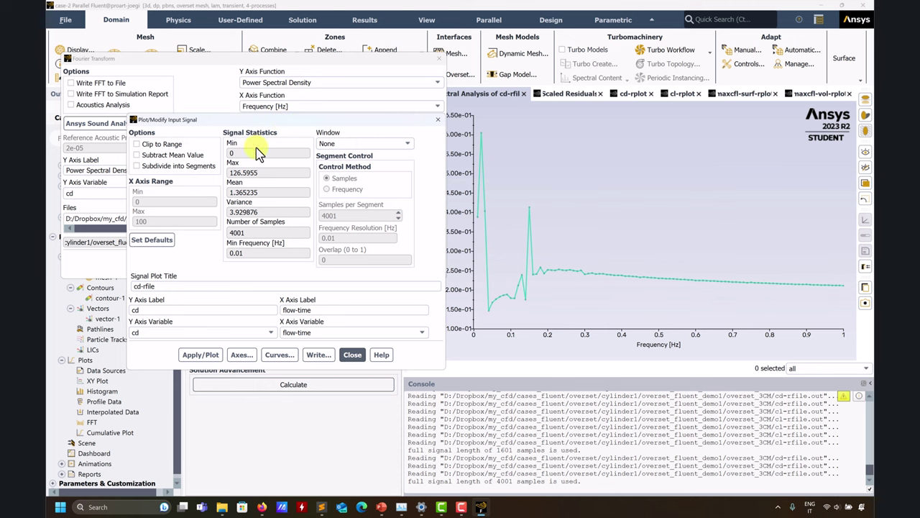
click(200, 355)
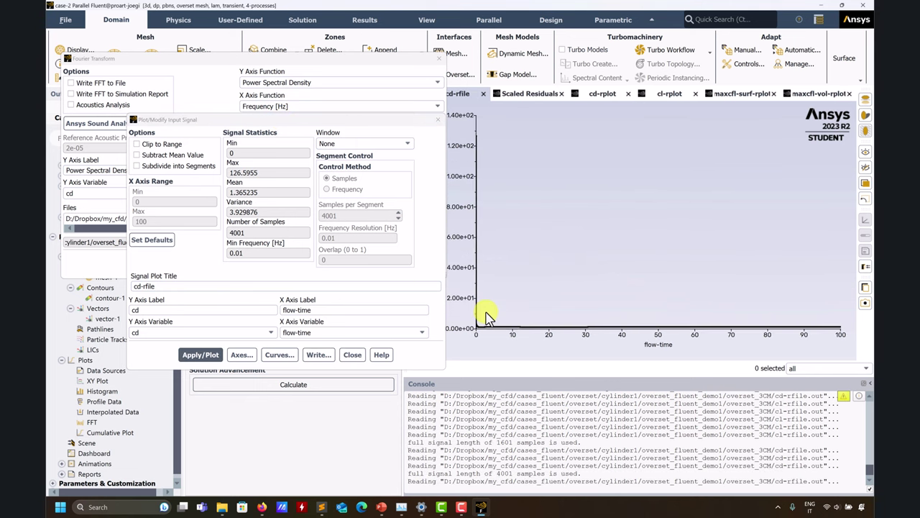
click(141, 154)
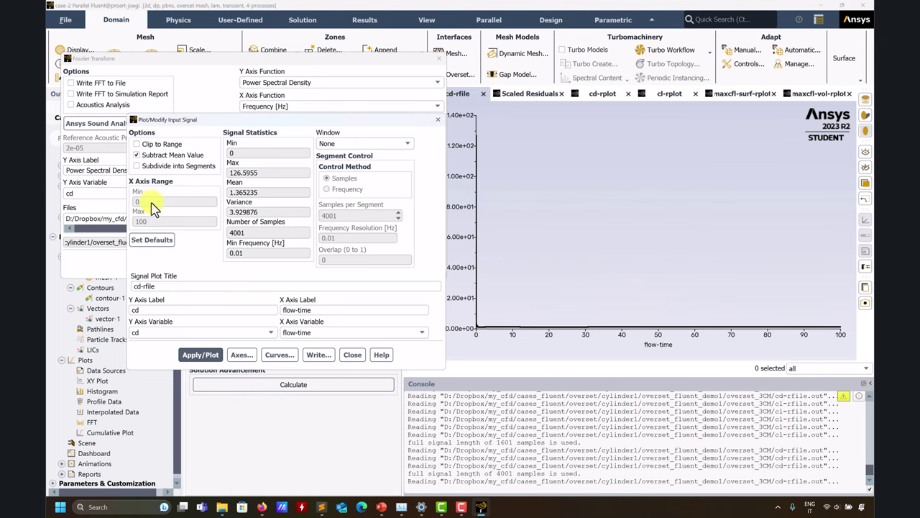
click(138, 154)
click(143, 144)
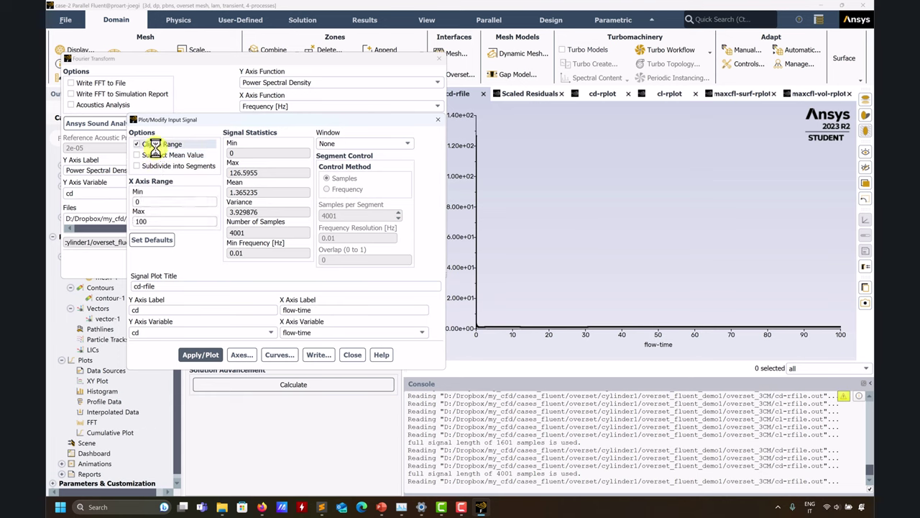
double_click(159, 202)
text(60)
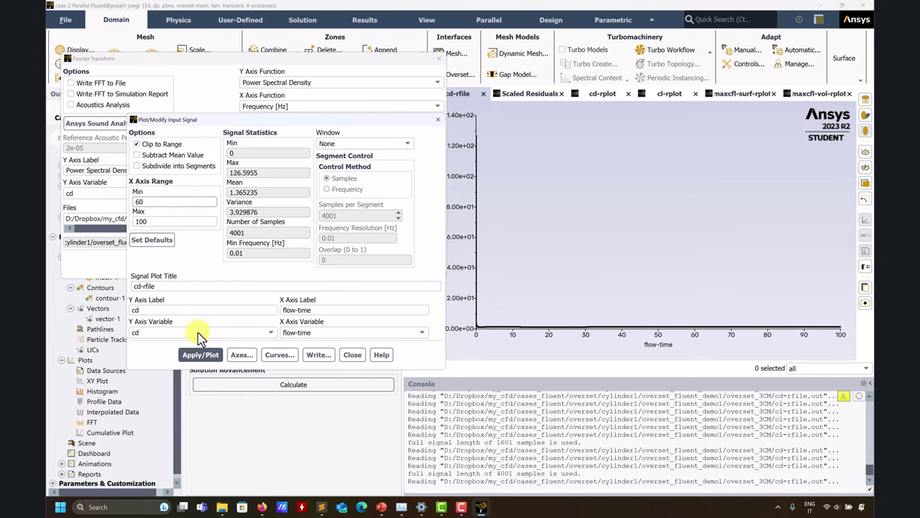
click(200, 354)
click(352, 355)
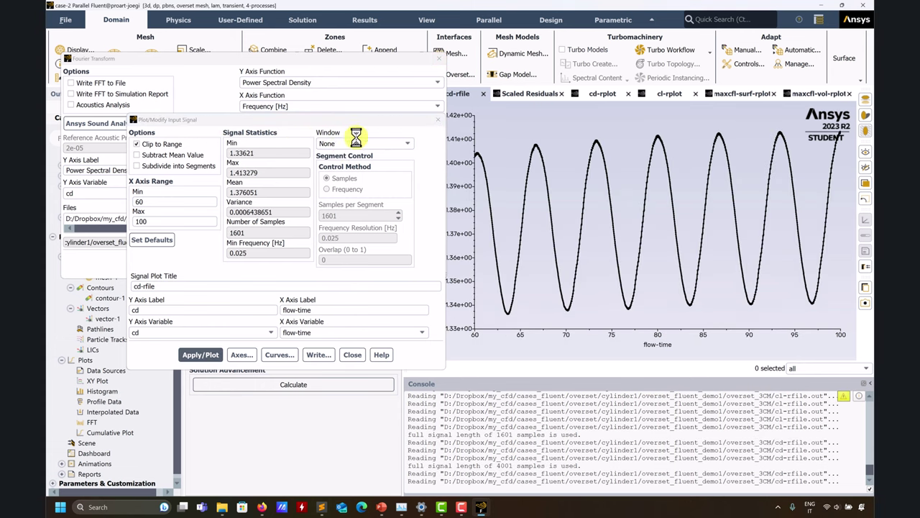
Keep the spectral window at None and close the input signal settings
click(399, 142)
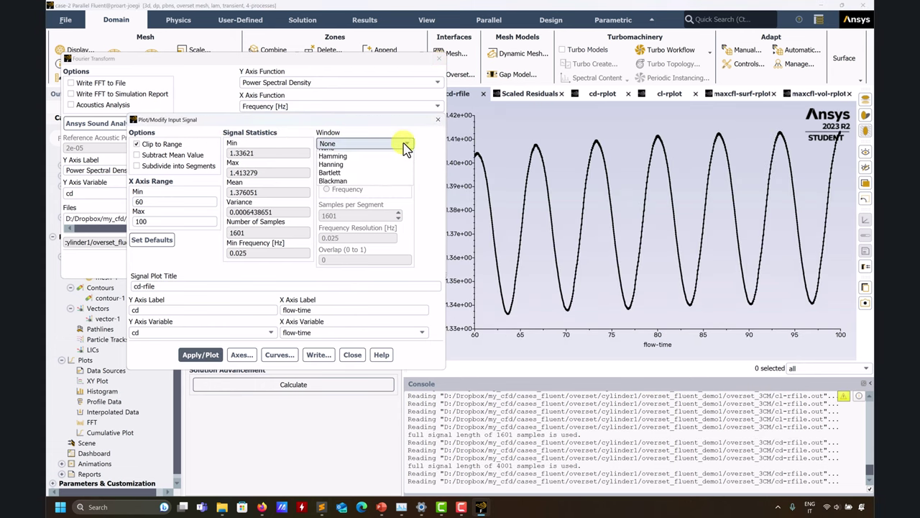
click(354, 354)
click(352, 355)
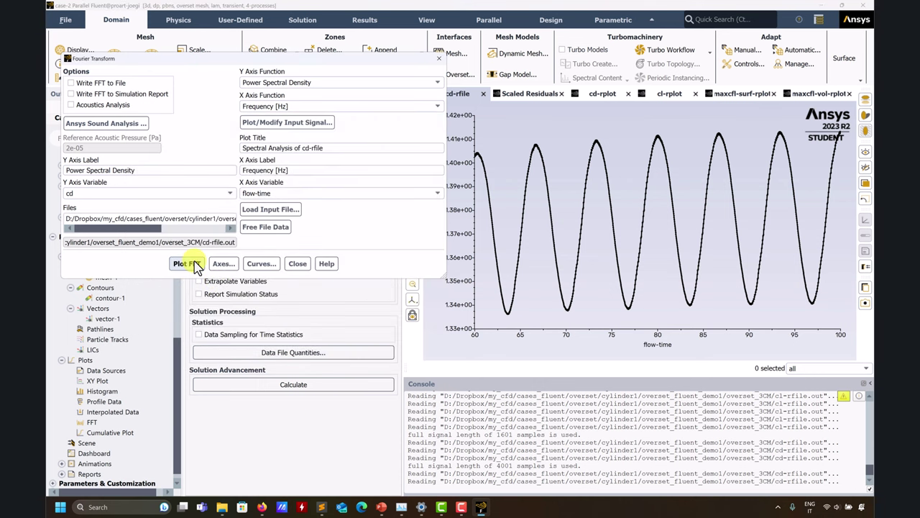
Recompute the clipped drag spectrum, peaking near 0.151 Hz, then view the cd and cl history plots
click(193, 265)
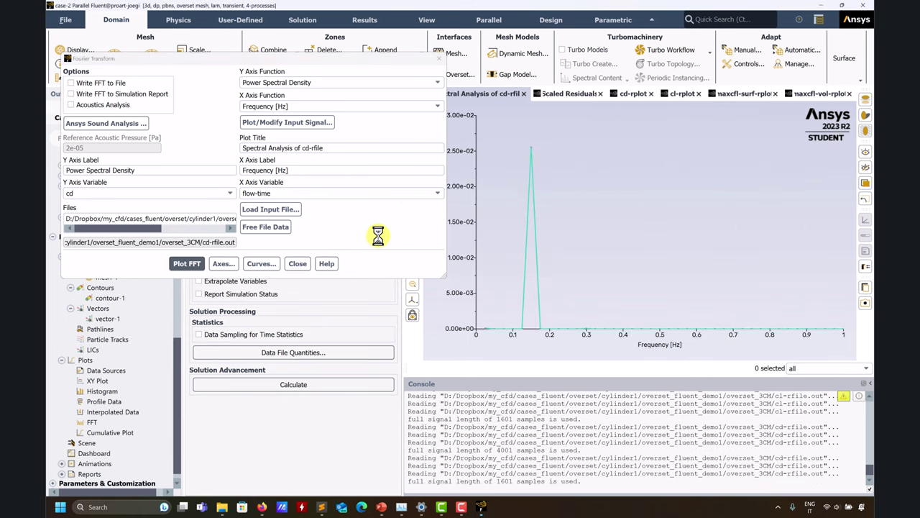
mouse_move(531, 153)
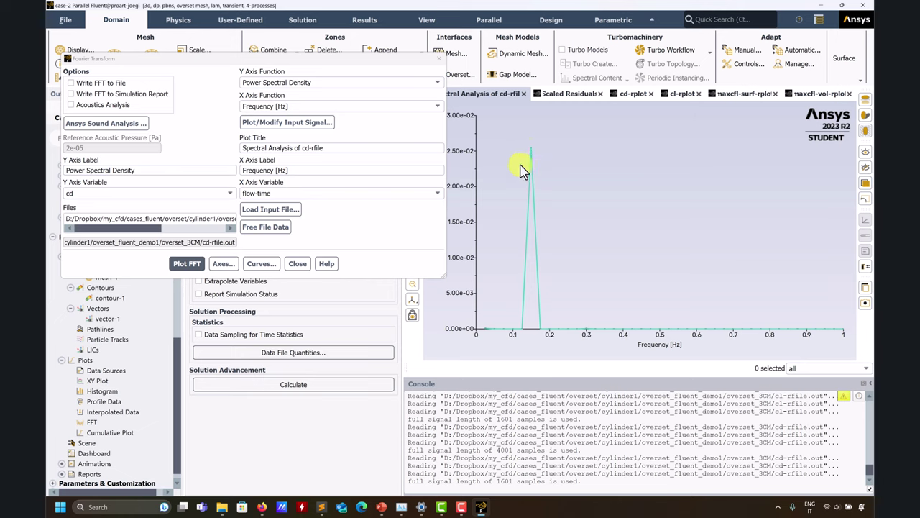
click(640, 93)
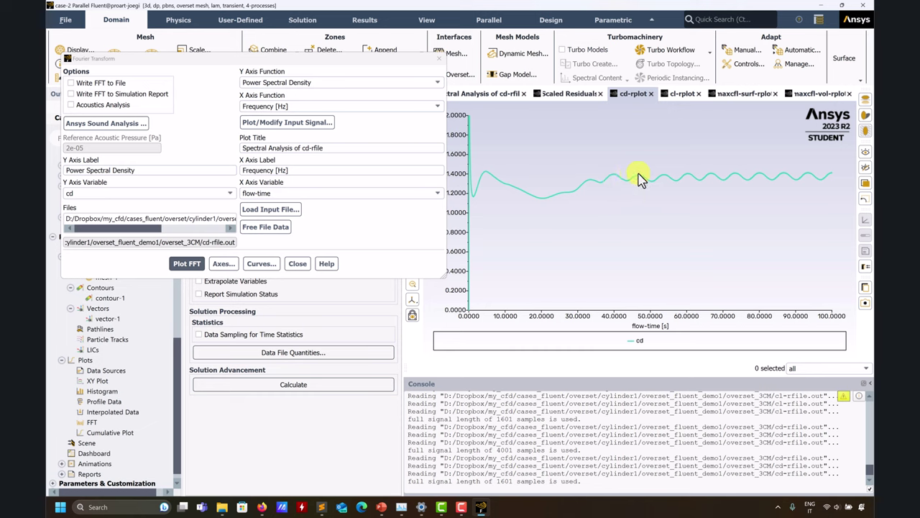
click(683, 93)
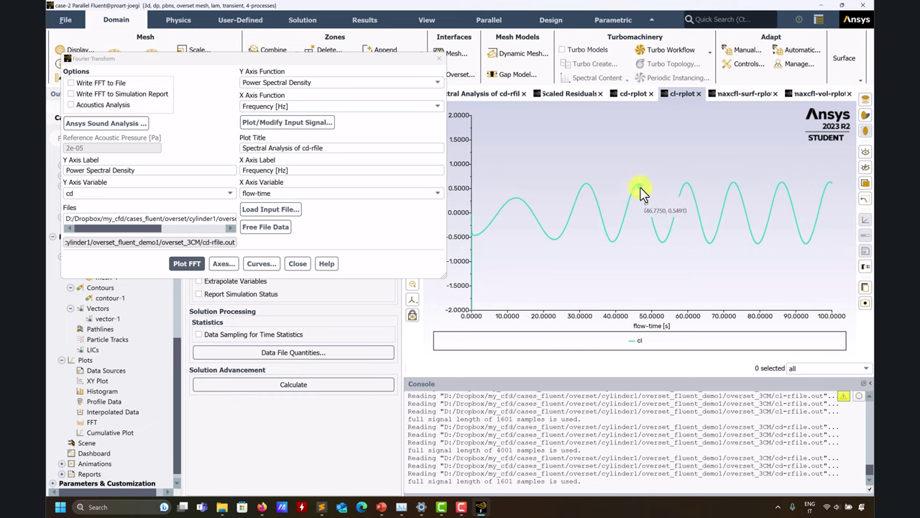
click(639, 93)
Display the velocity-magnitude contour-1 of the cylinder wake, adjust the view, and close its settings
click(564, 94)
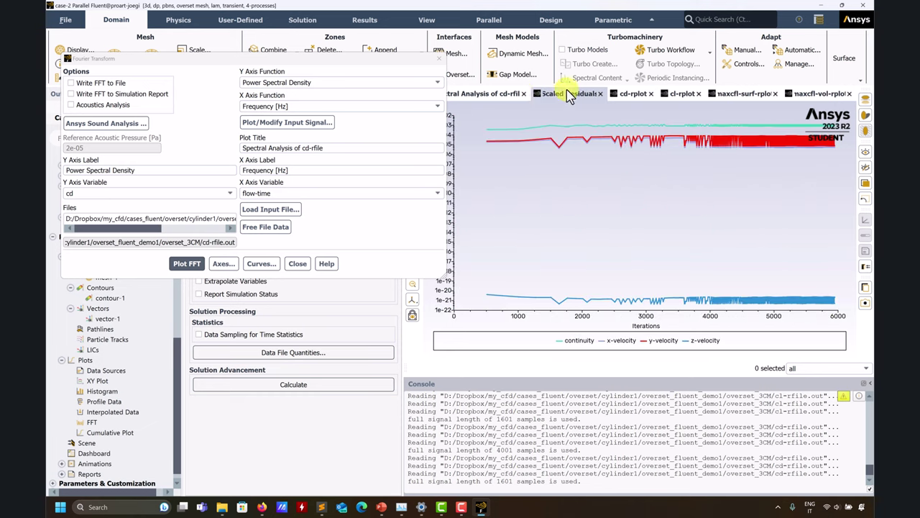
click(437, 60)
scroll(120, 428, down, 1)
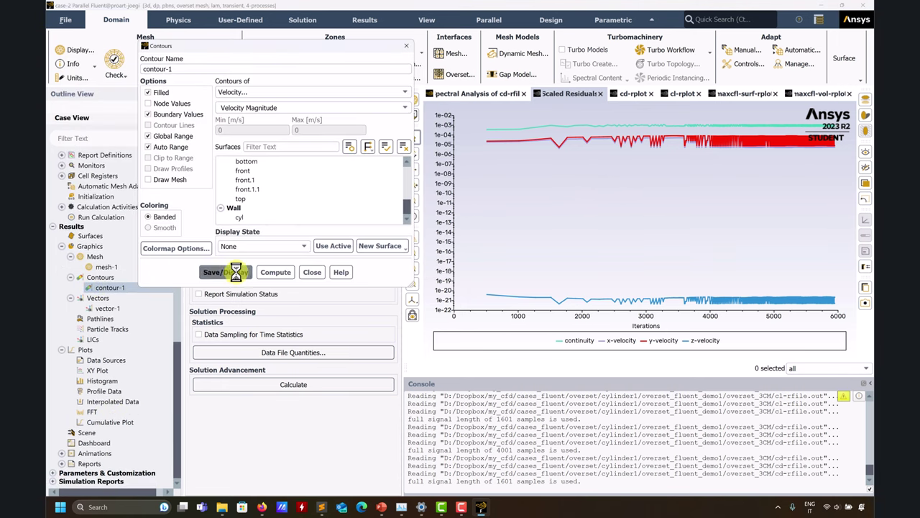
click(216, 272)
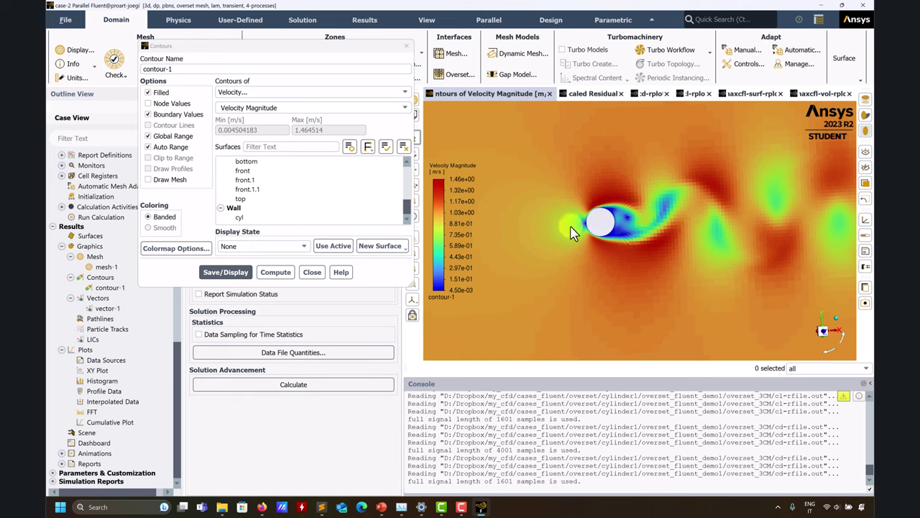
mouse_move(595, 253)
mouse_down()
mouse_move(602, 263)
mouse_move(589, 268)
mouse_up()
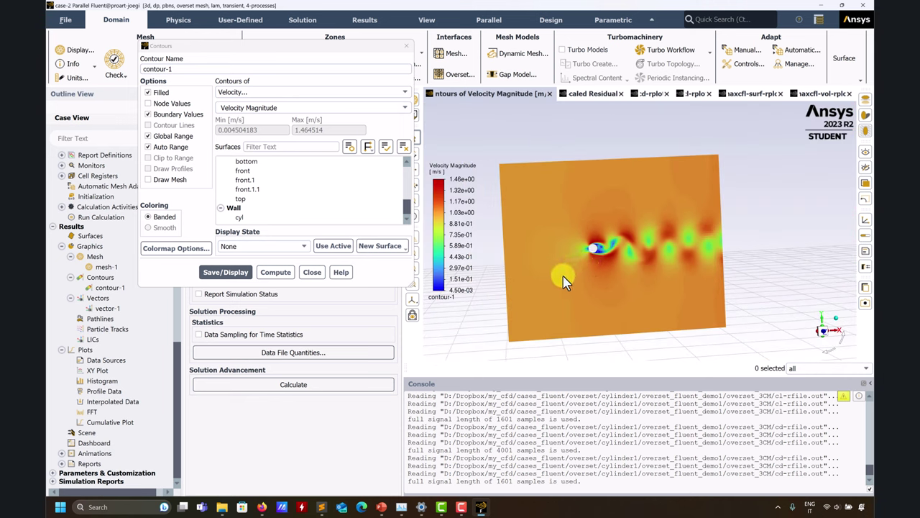
click(311, 272)
drag(807, 217, 722, 253)
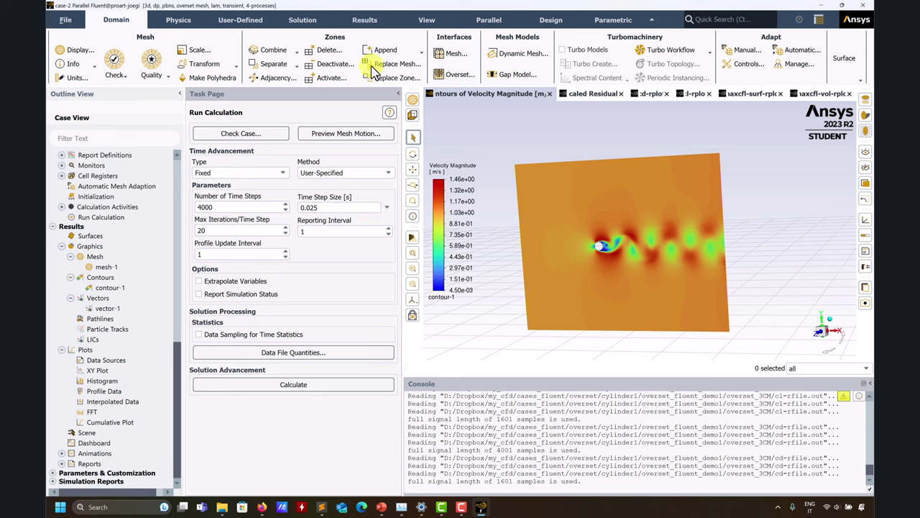
click(66, 19)
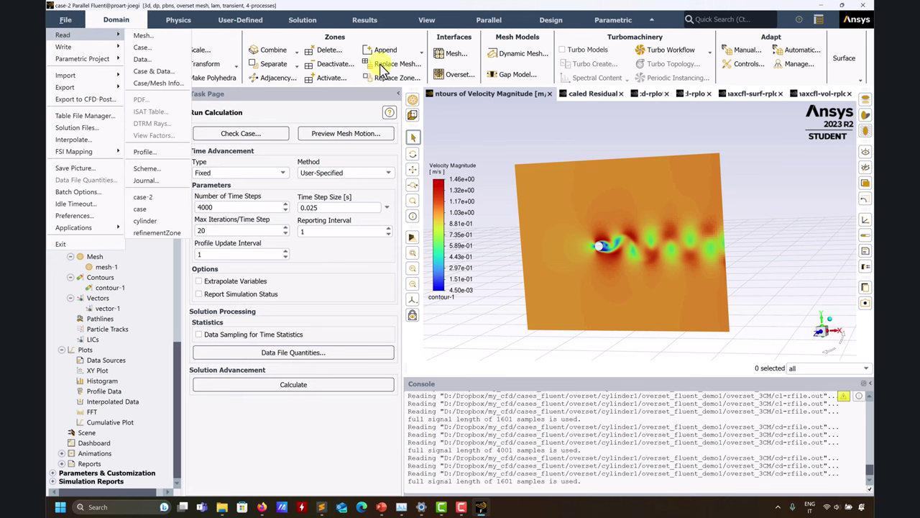
click(503, 128)
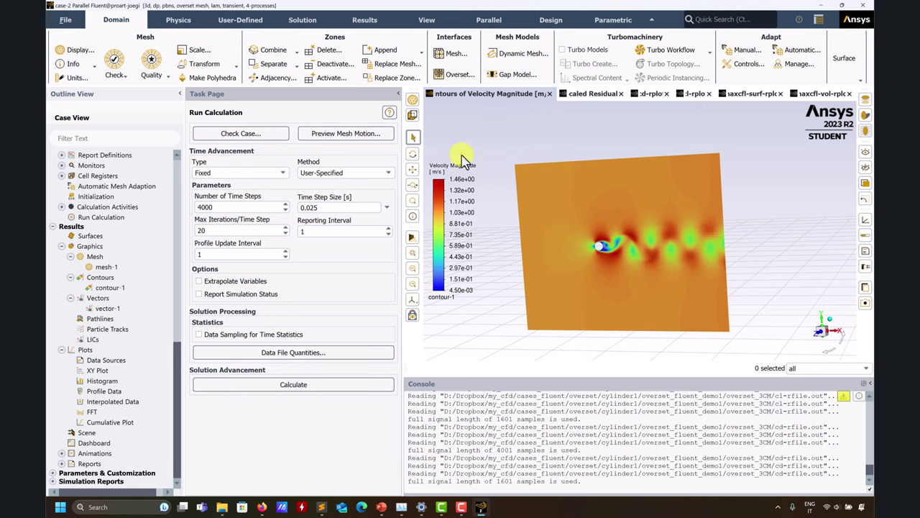
click(484, 444)
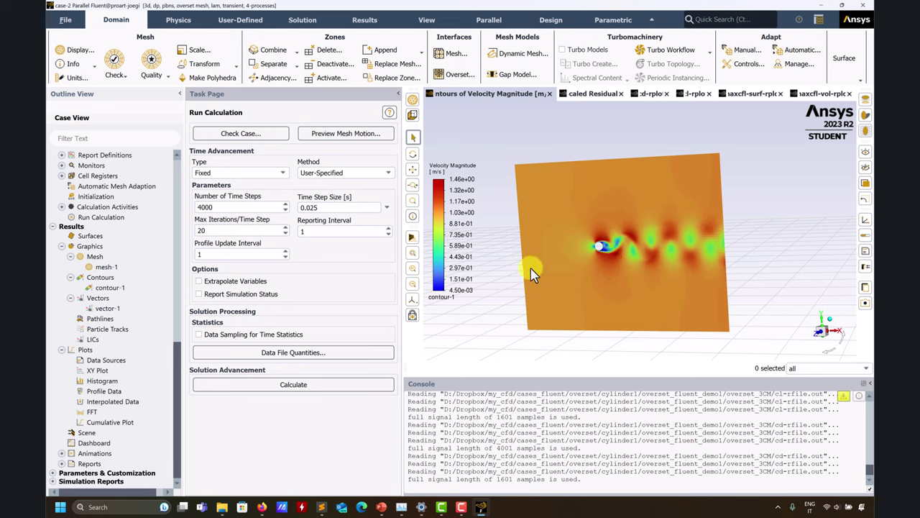
drag(532, 270, 747, 274)
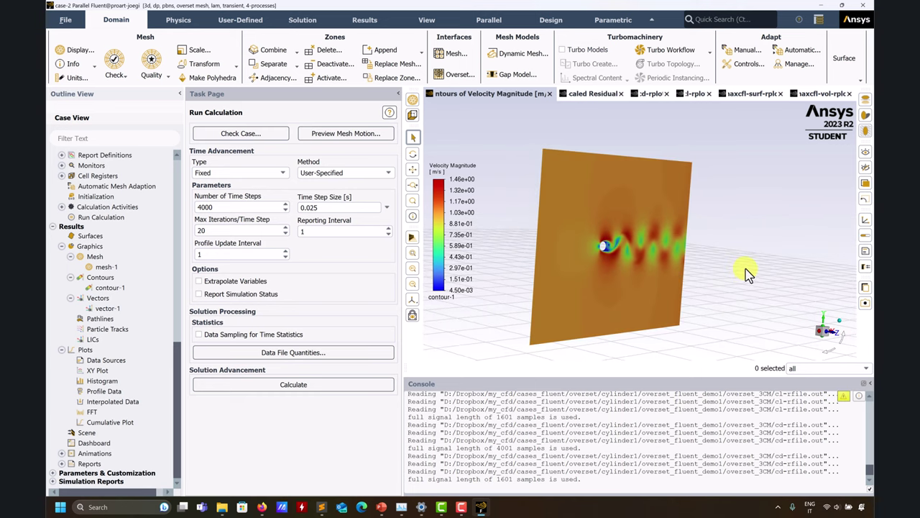